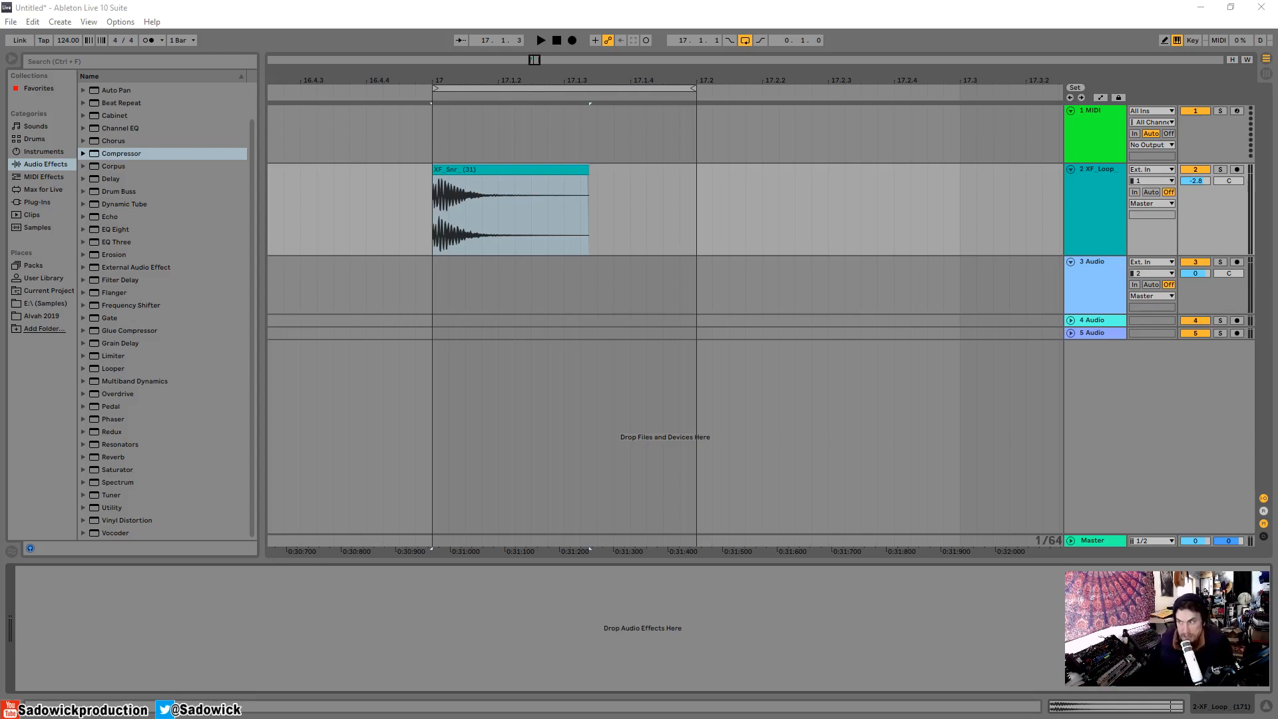
Audition the snare clip at bar 17 on the XF_Loop track and inspect its waveform up close.
click(498, 174)
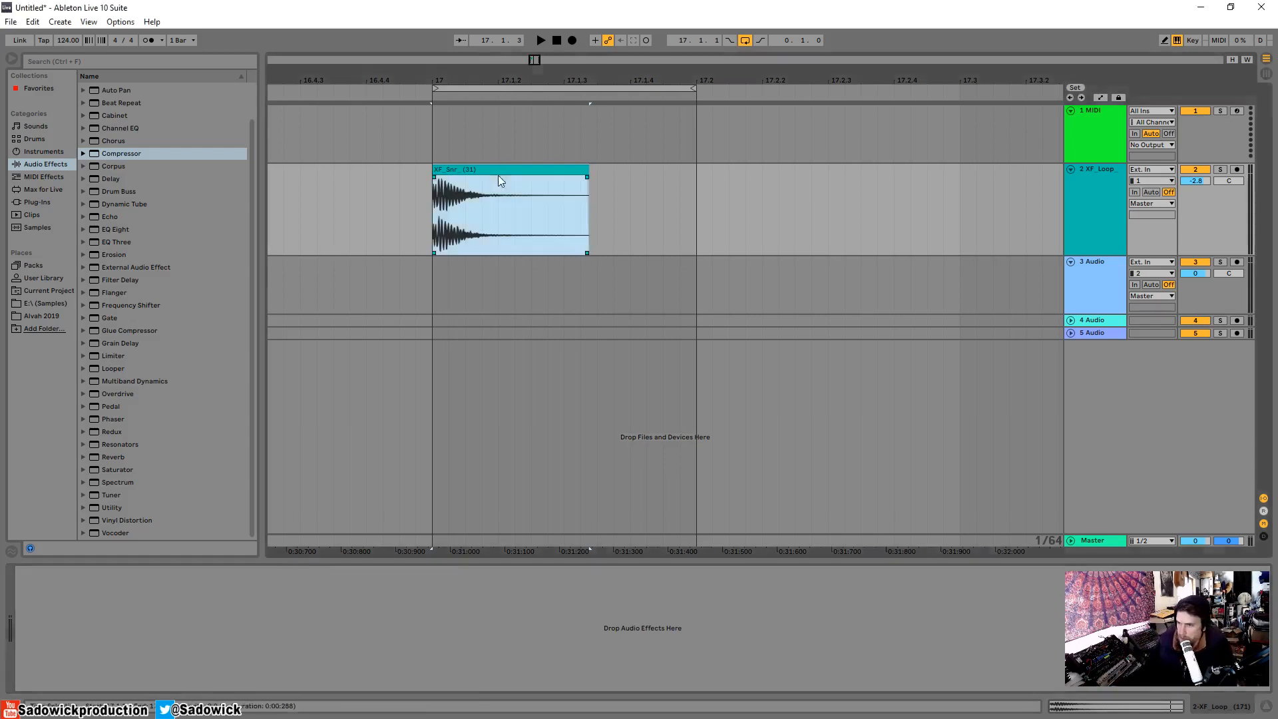
drag(492, 85, 433, 155)
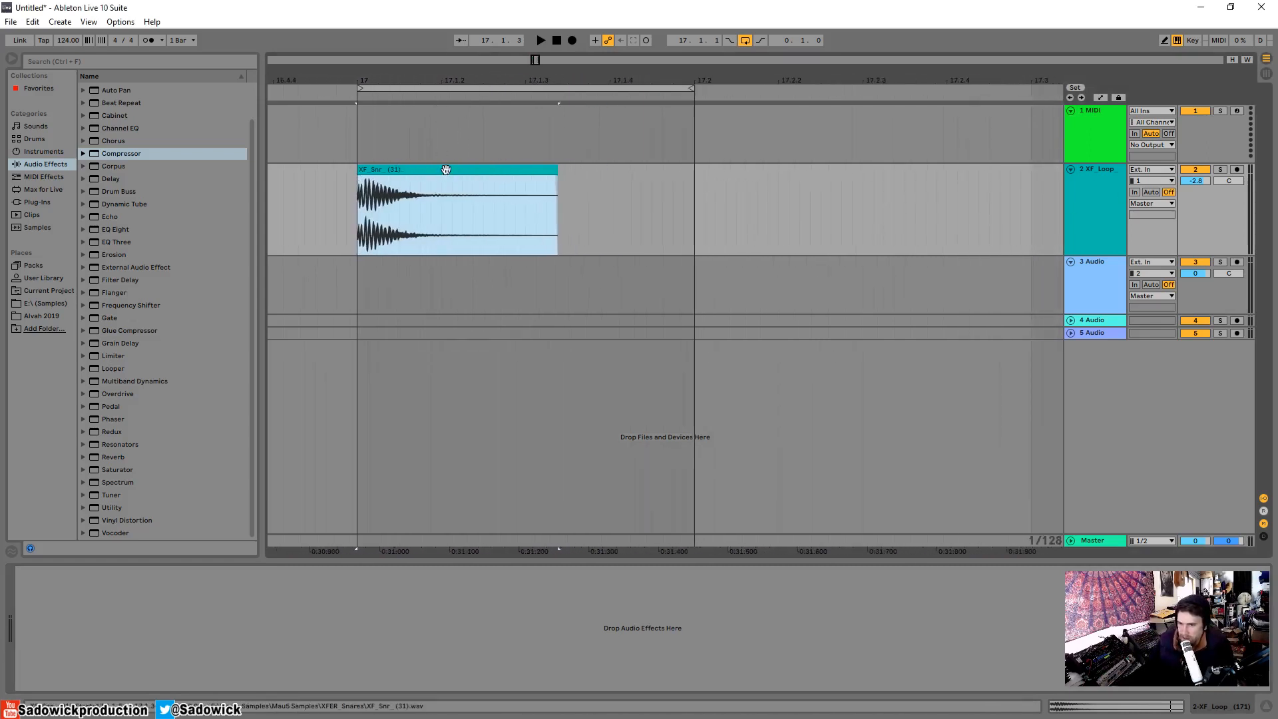
key(space)
key(space)
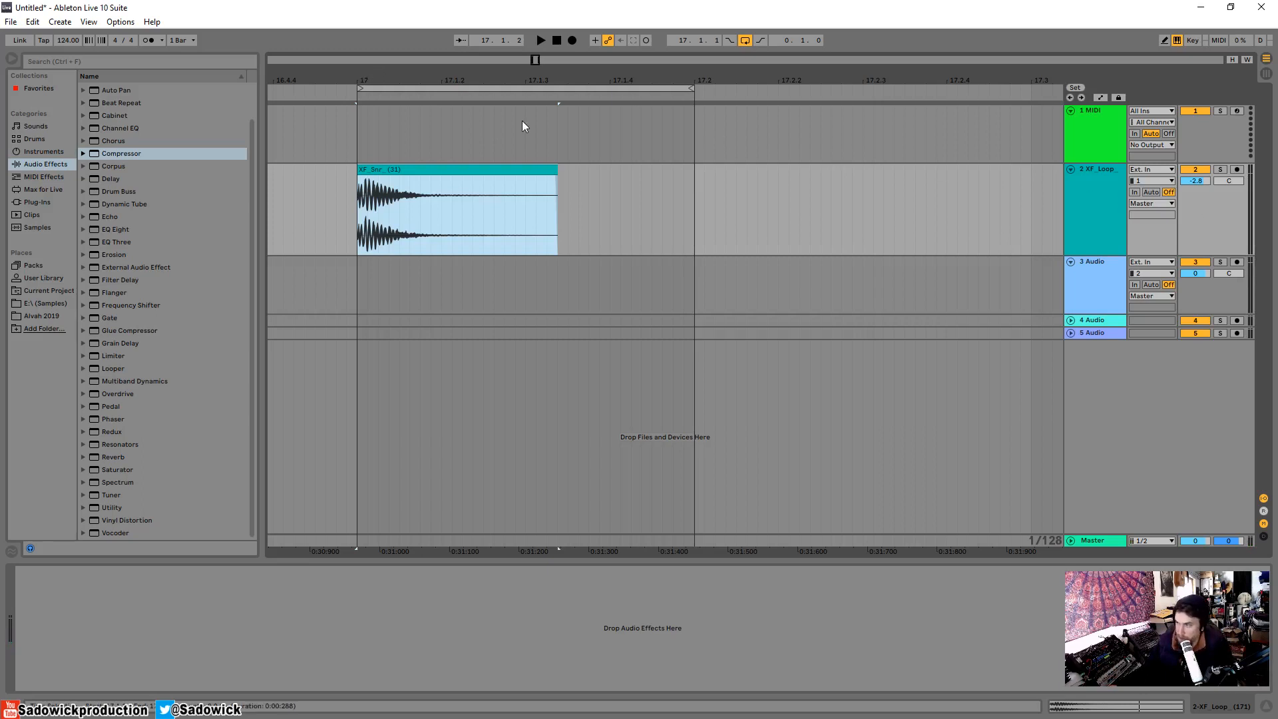
drag(376, 74, 384, 171)
drag(377, 78, 486, 41)
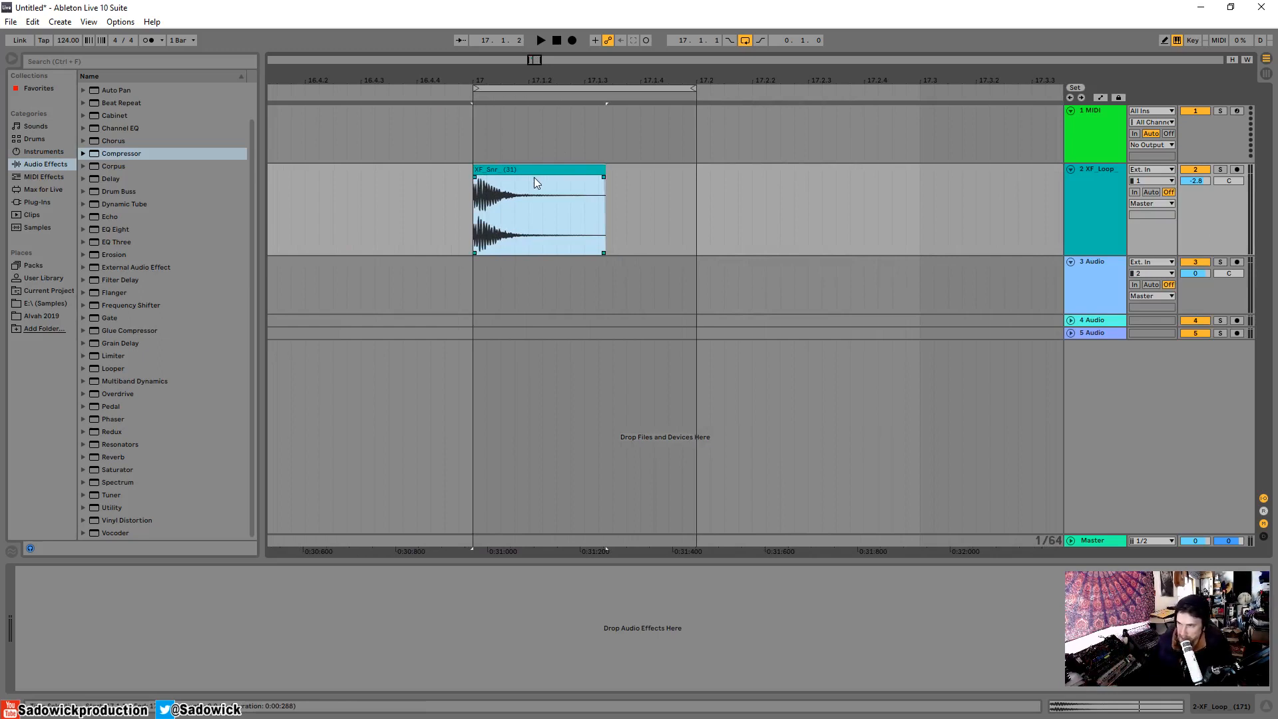
drag(619, 72, 518, 69)
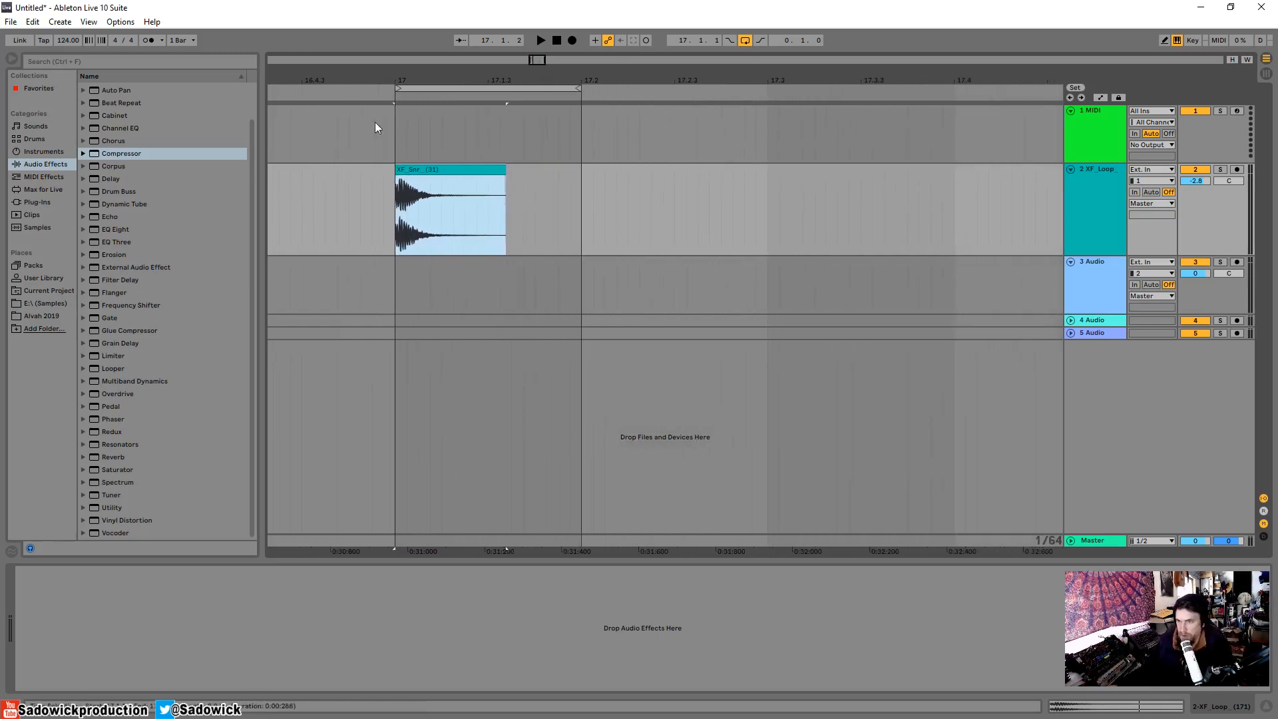
Add a Compressor to the XF_Loop track, turn off its Makeup option and audition the snare loop.
drag(121, 153, 466, 206)
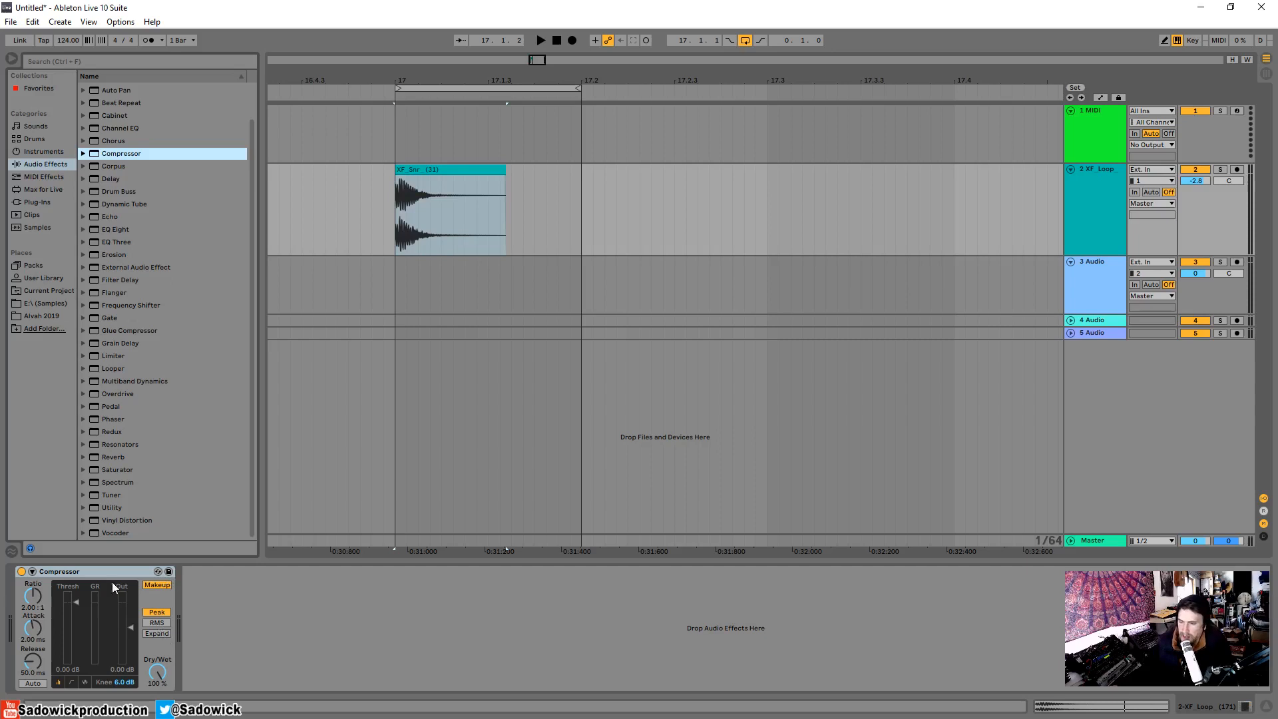
click(158, 586)
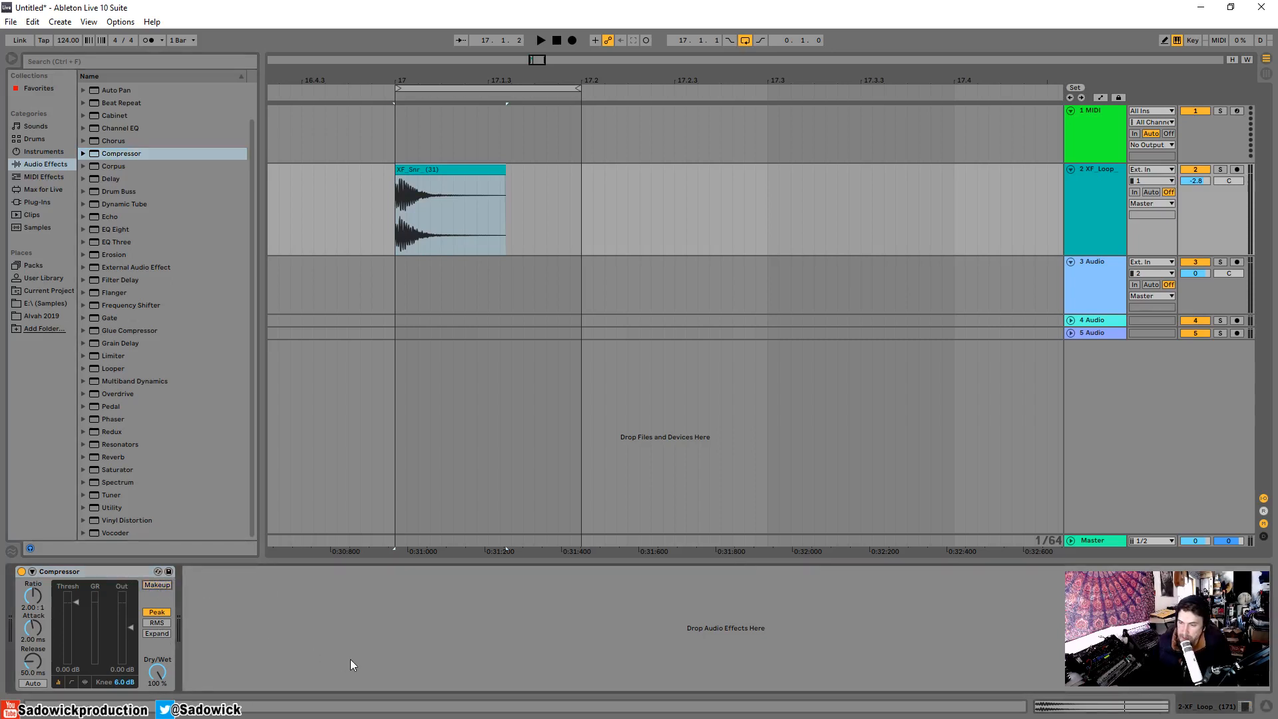
key(space)
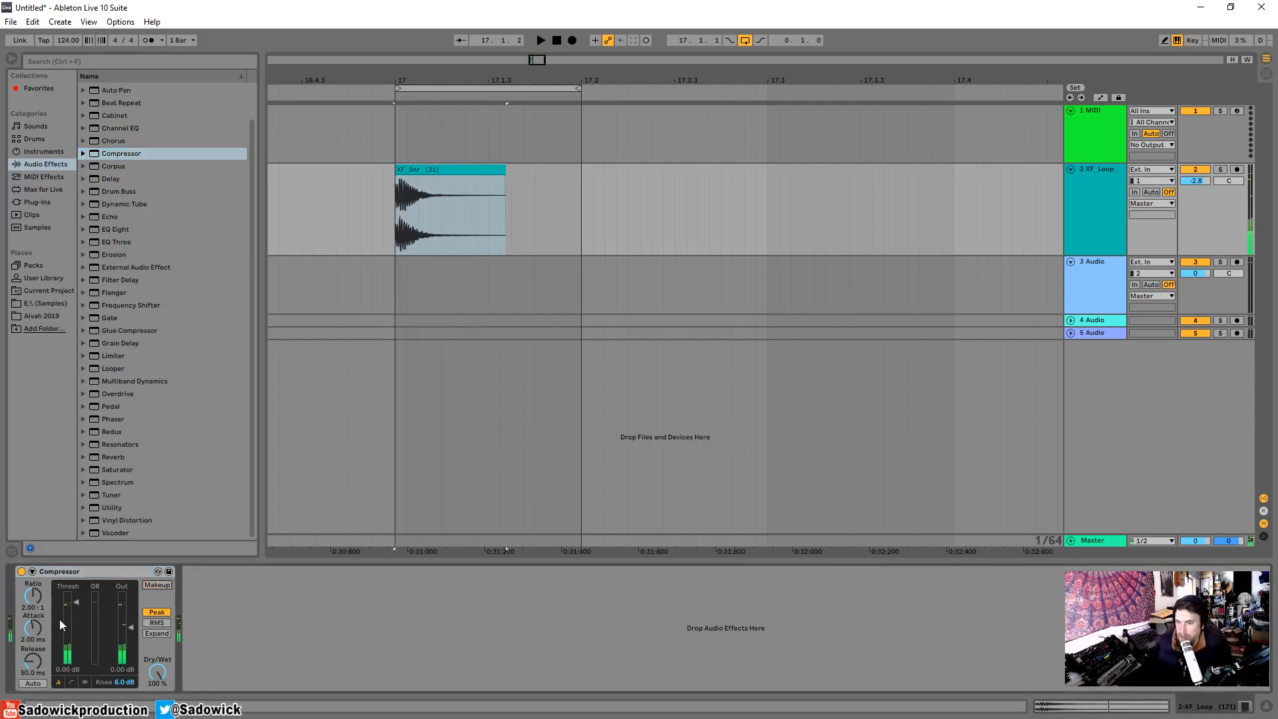
key(space)
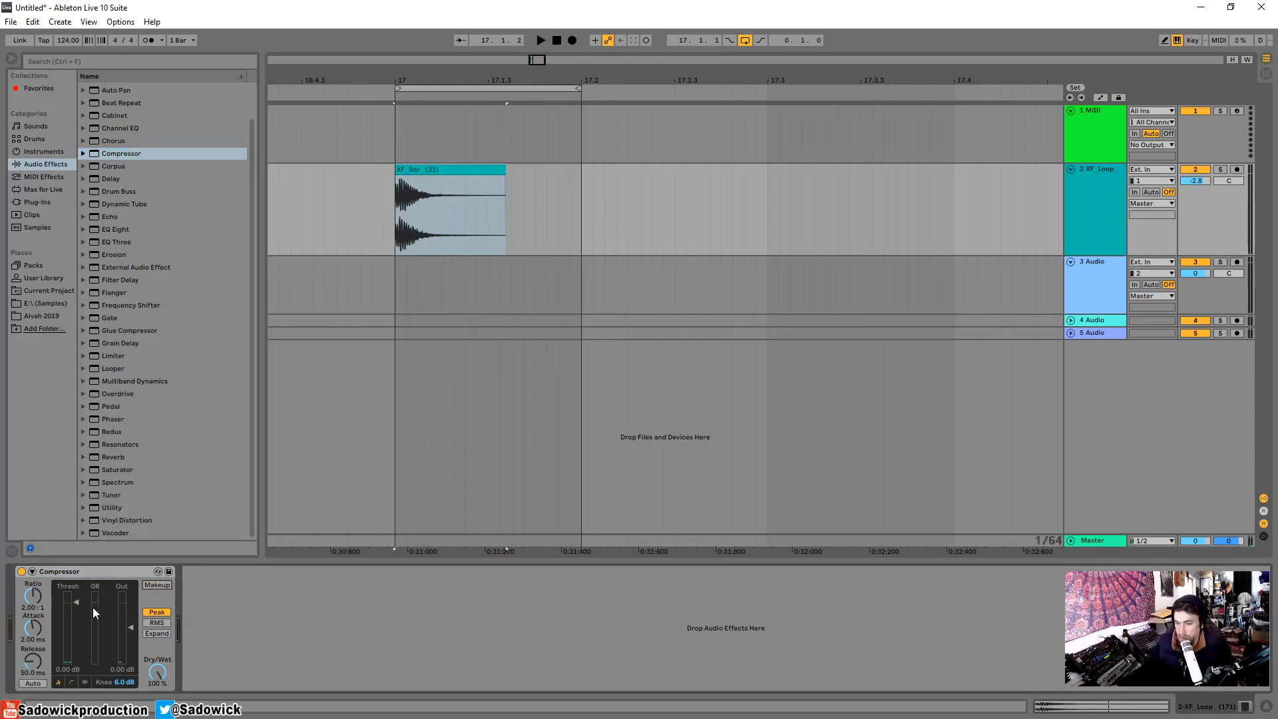
Show the Compressor's activity view and set the threshold to -4.41 dB, auditioning the snare loop.
click(84, 681)
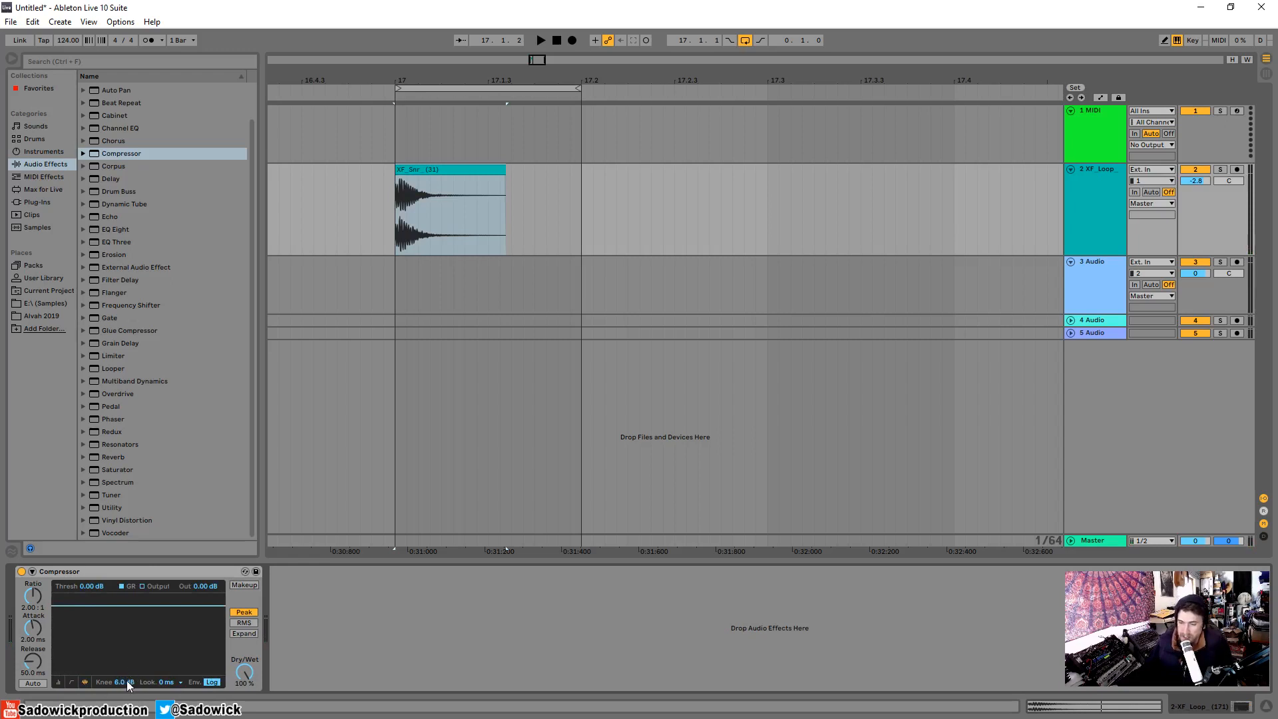
key(space)
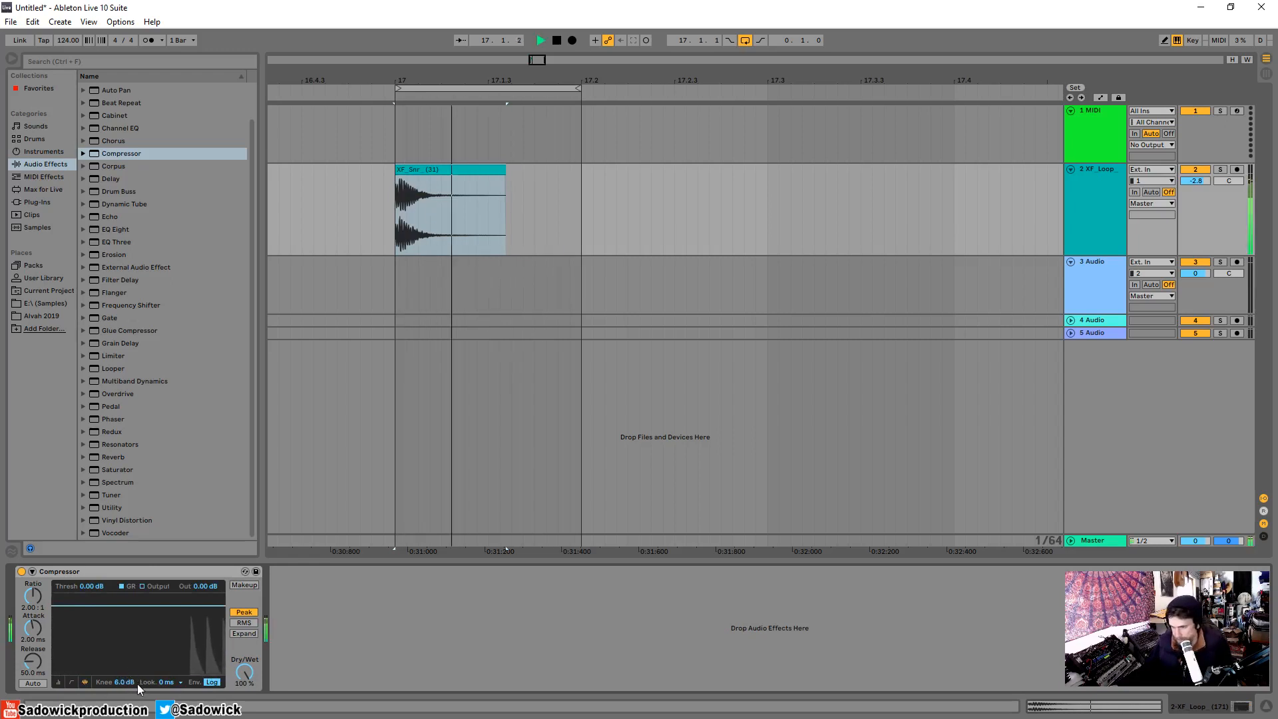
key(space)
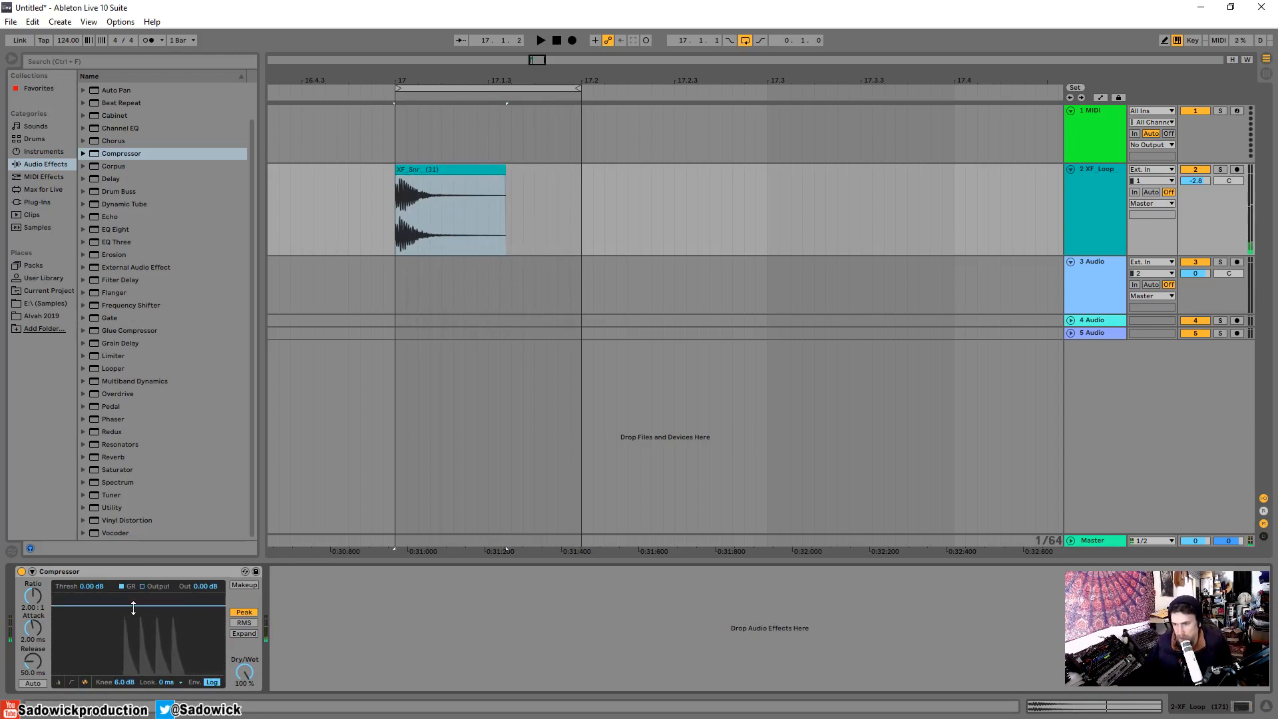
drag(134, 607, 133, 614)
key(space)
key(space)
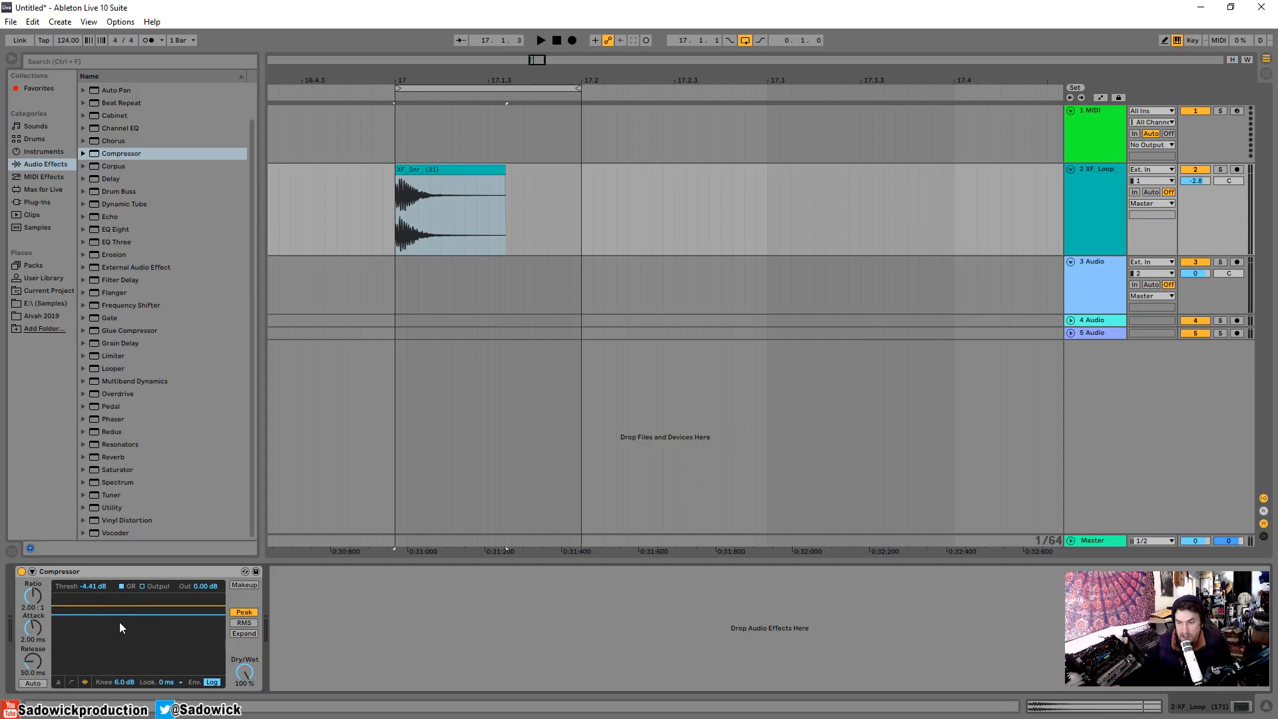
Set the Compressor's knee to 0.0 dB and show the transfer curve to check the hard knee.
click(73, 681)
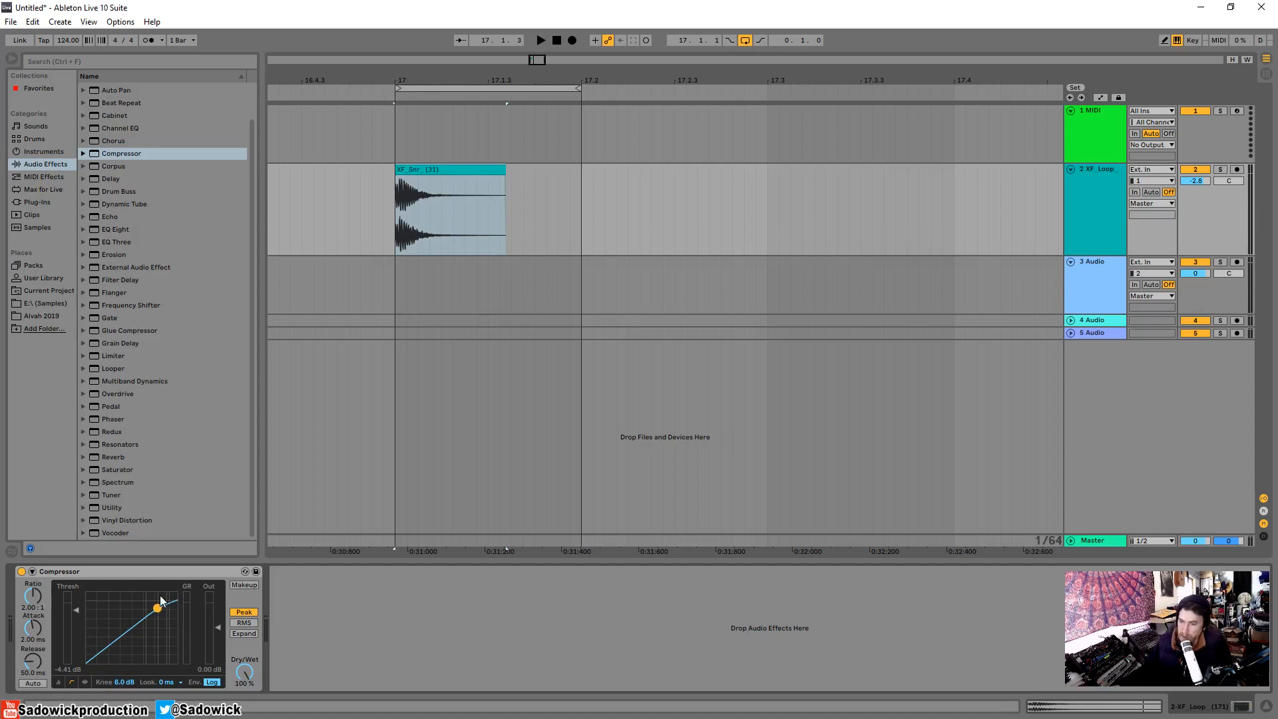
click(84, 682)
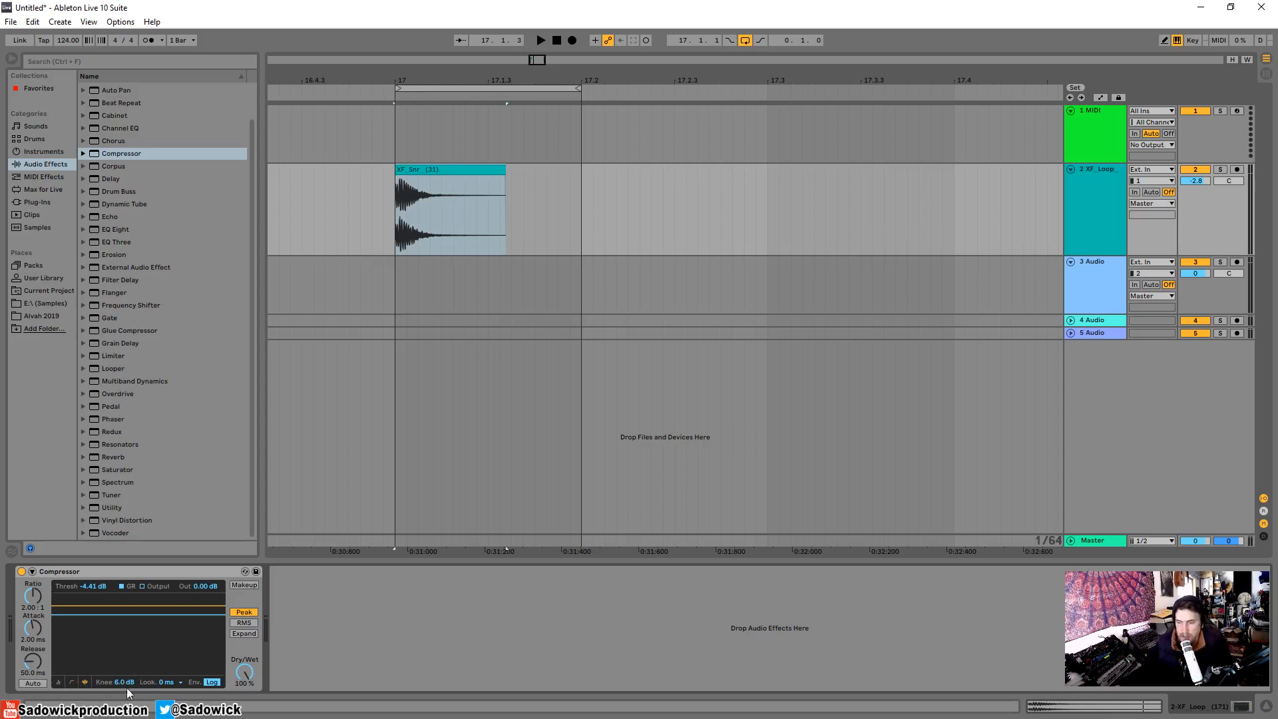
drag(122, 682, 122, 659)
drag(124, 682, 124, 713)
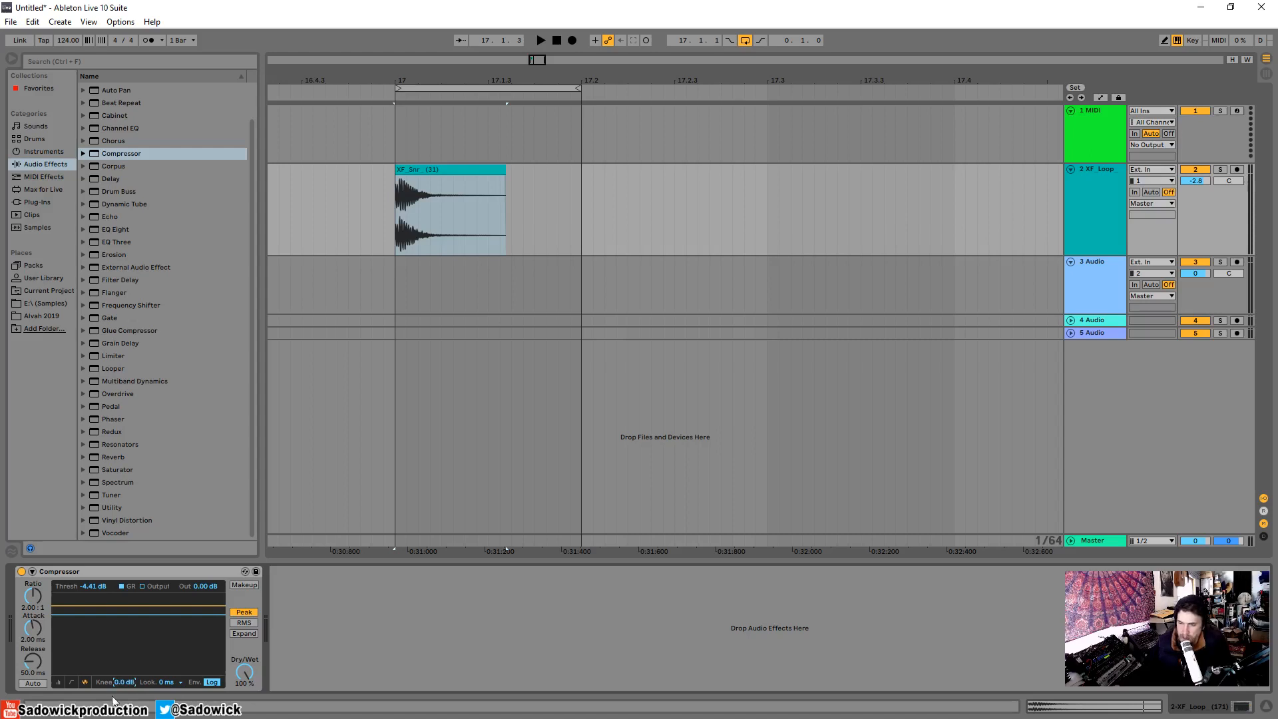
click(72, 681)
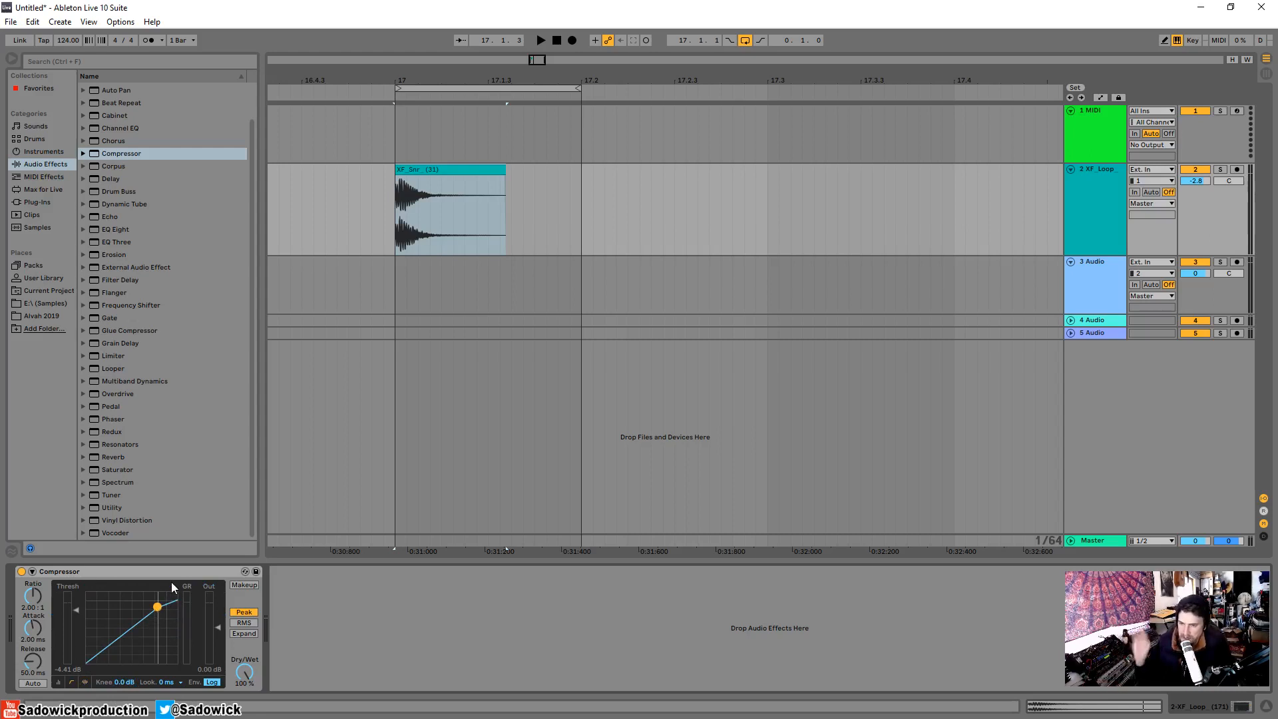
Load FabFilter Pro-C 2 after the Compressor on the XF_Loop track and move its window clear of the device chain.
click(48, 202)
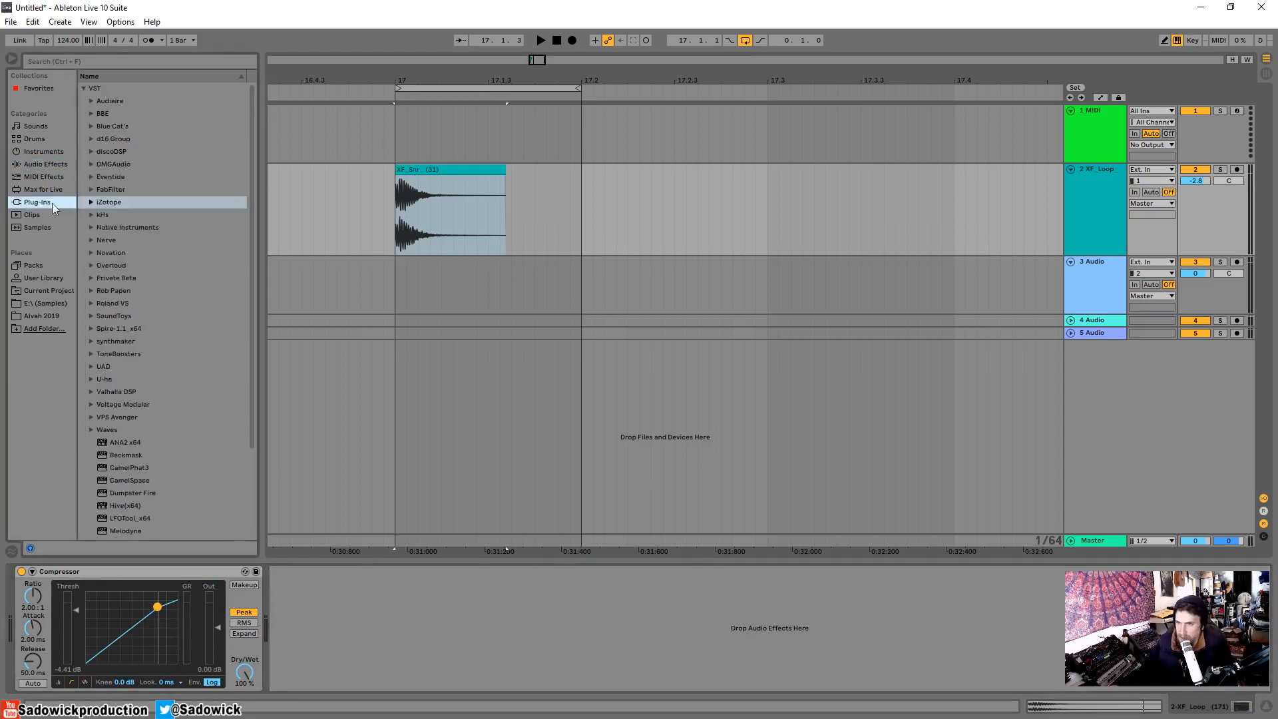
click(93, 188)
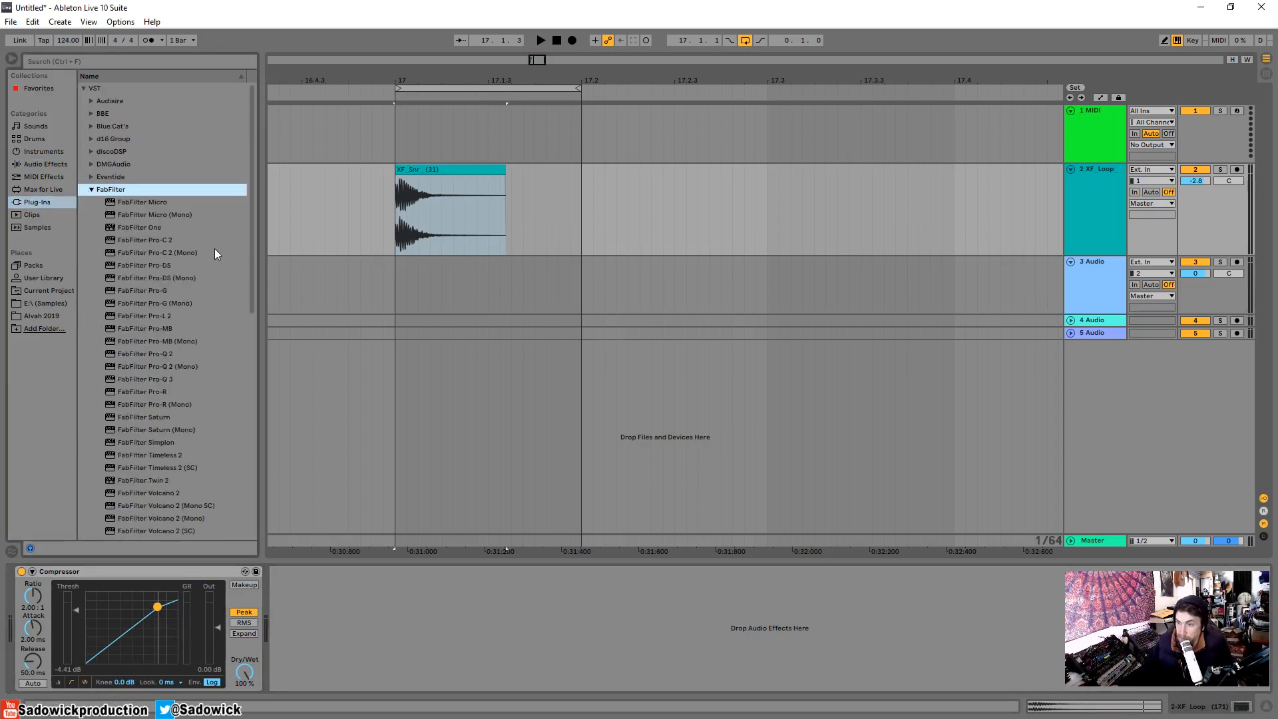
double_click(146, 238)
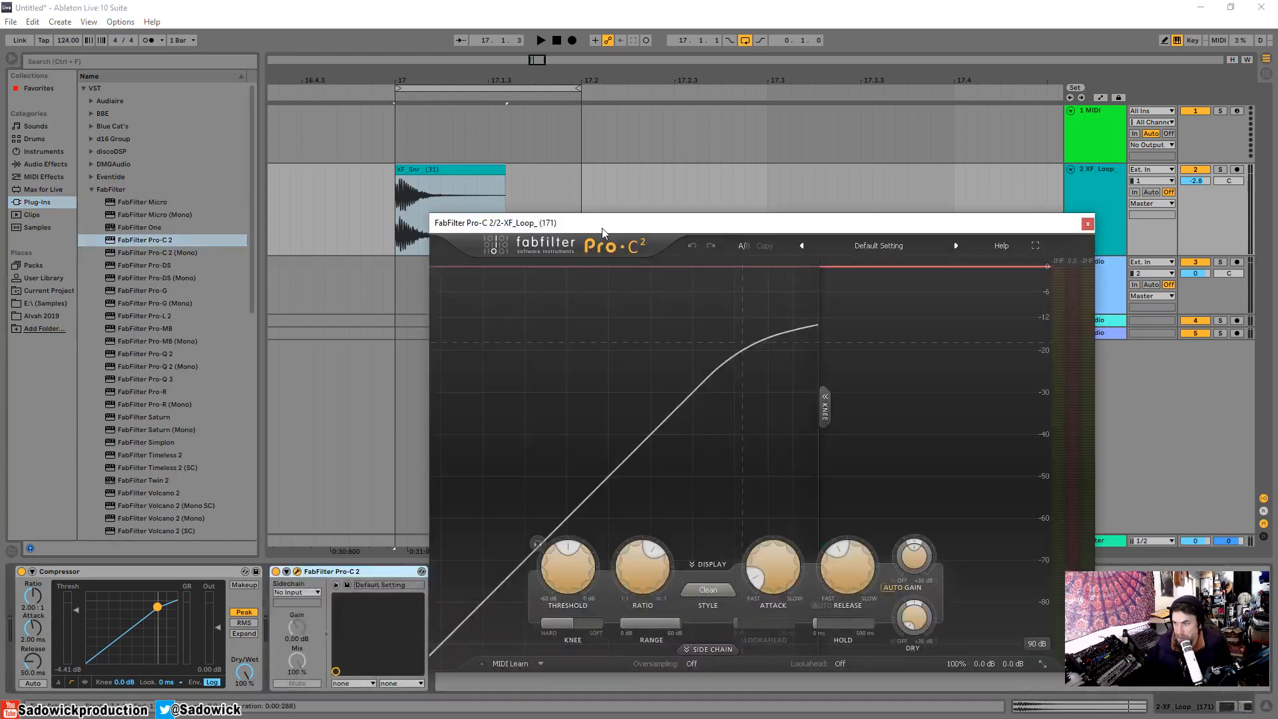
drag(601, 228, 242, 72)
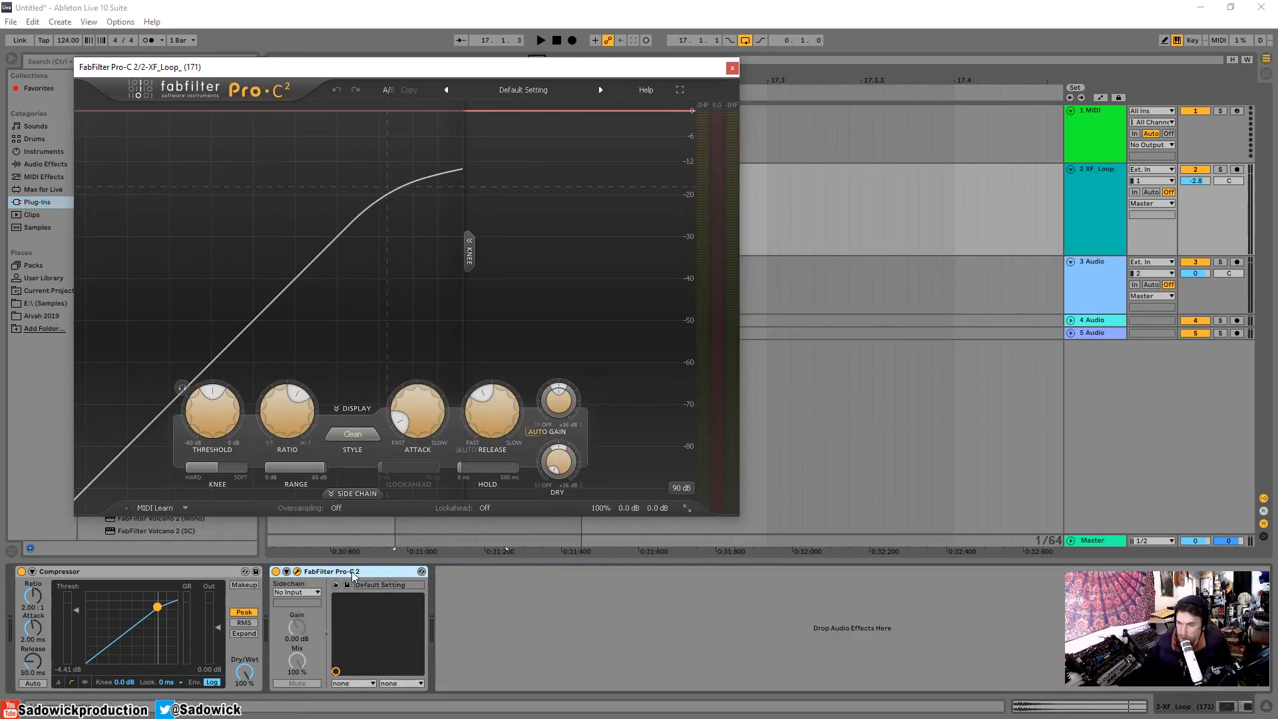
Try a hard knee in FabFilter Pro-C 2, raise the ratio close to its maximum and soften the knee again.
mouse_move(221, 469)
drag(214, 470, 188, 470)
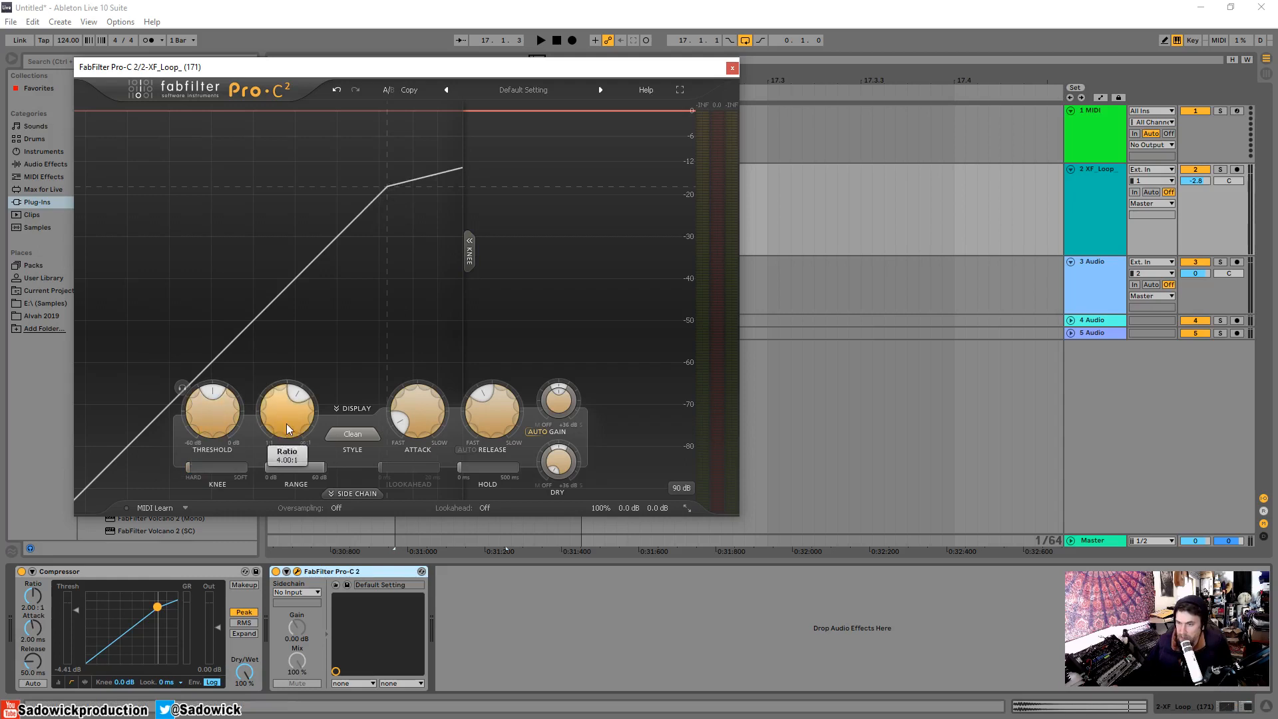
drag(287, 413, 279, 254)
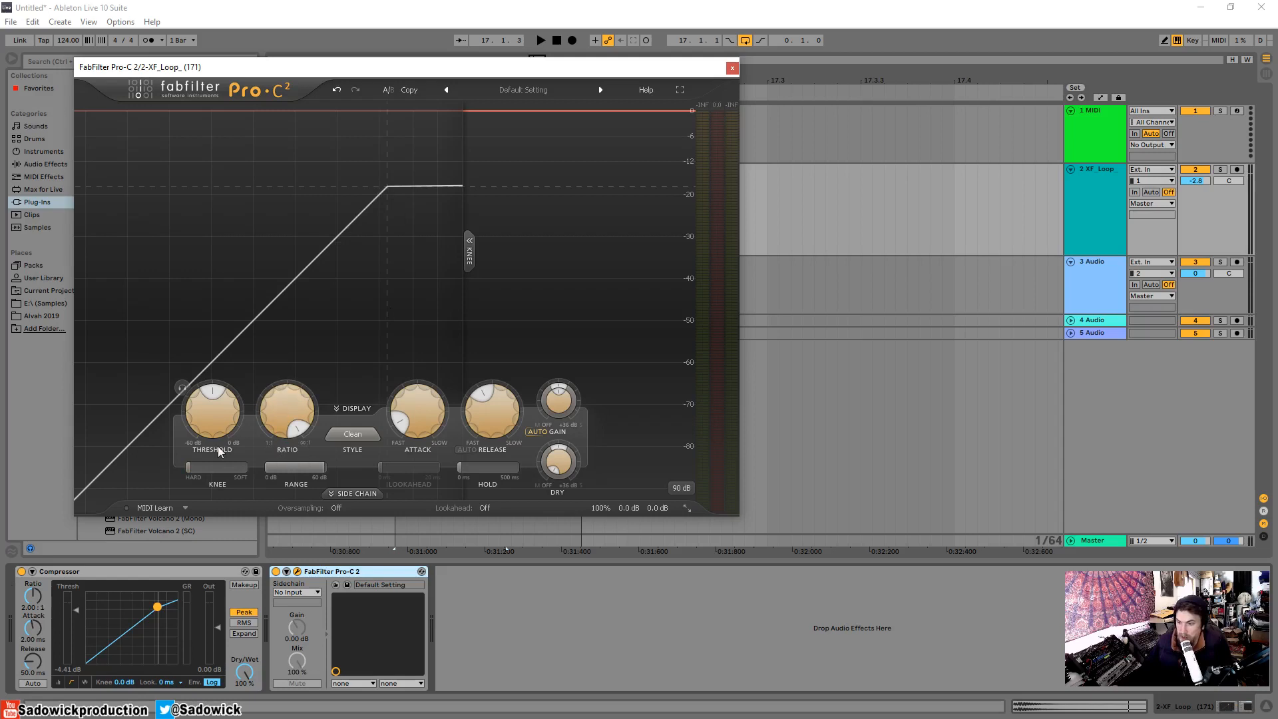
drag(214, 467, 400, 474)
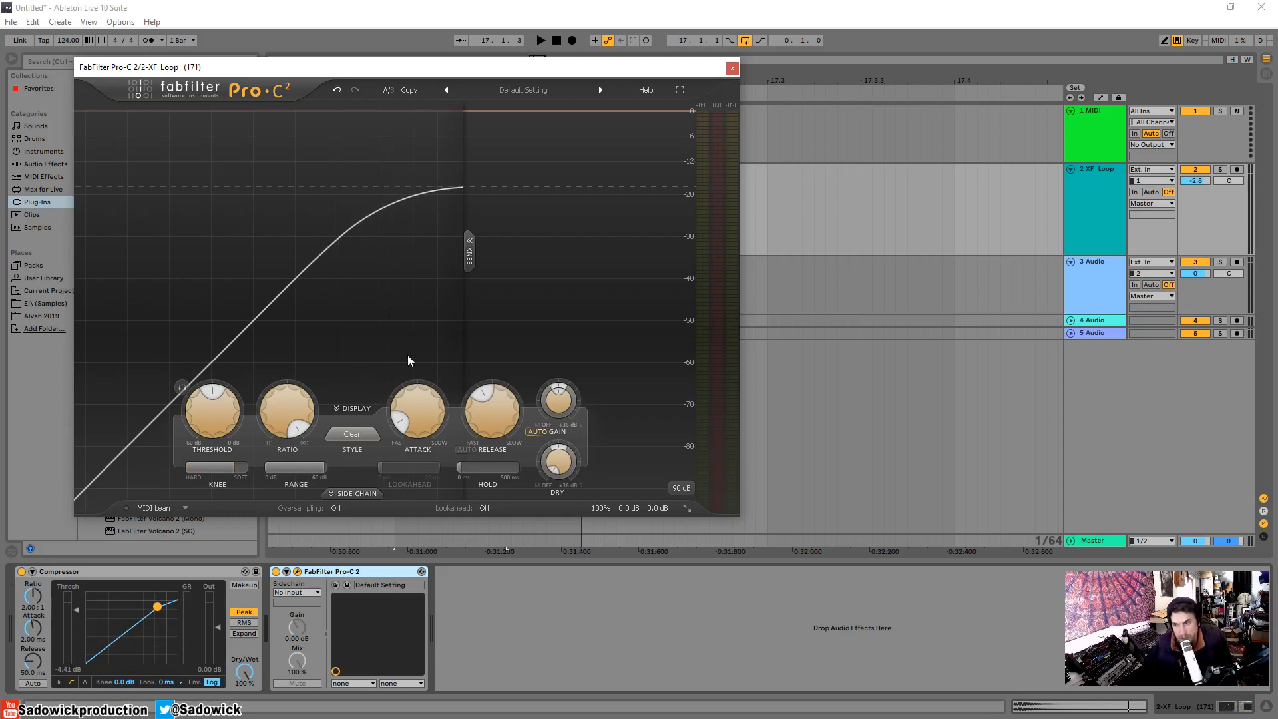
Turn off FabFilter Pro-C 2, close its window and return the Compressor to its activity view.
click(276, 571)
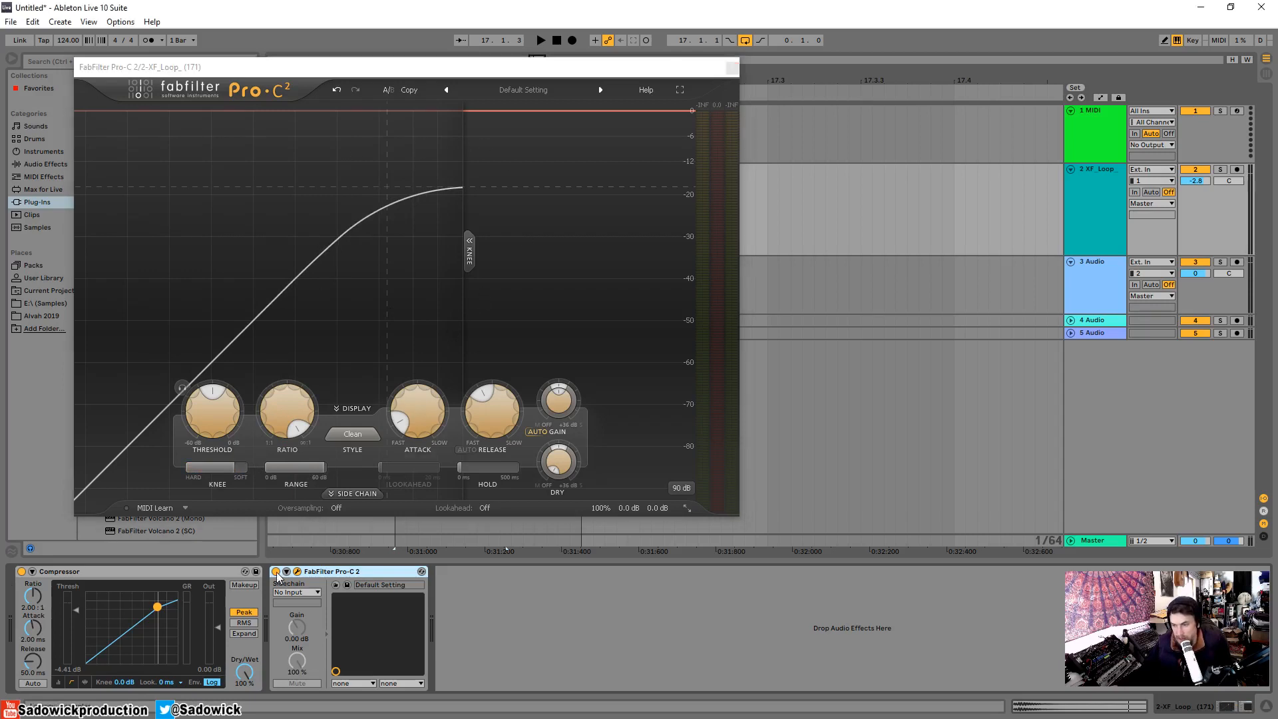
click(732, 69)
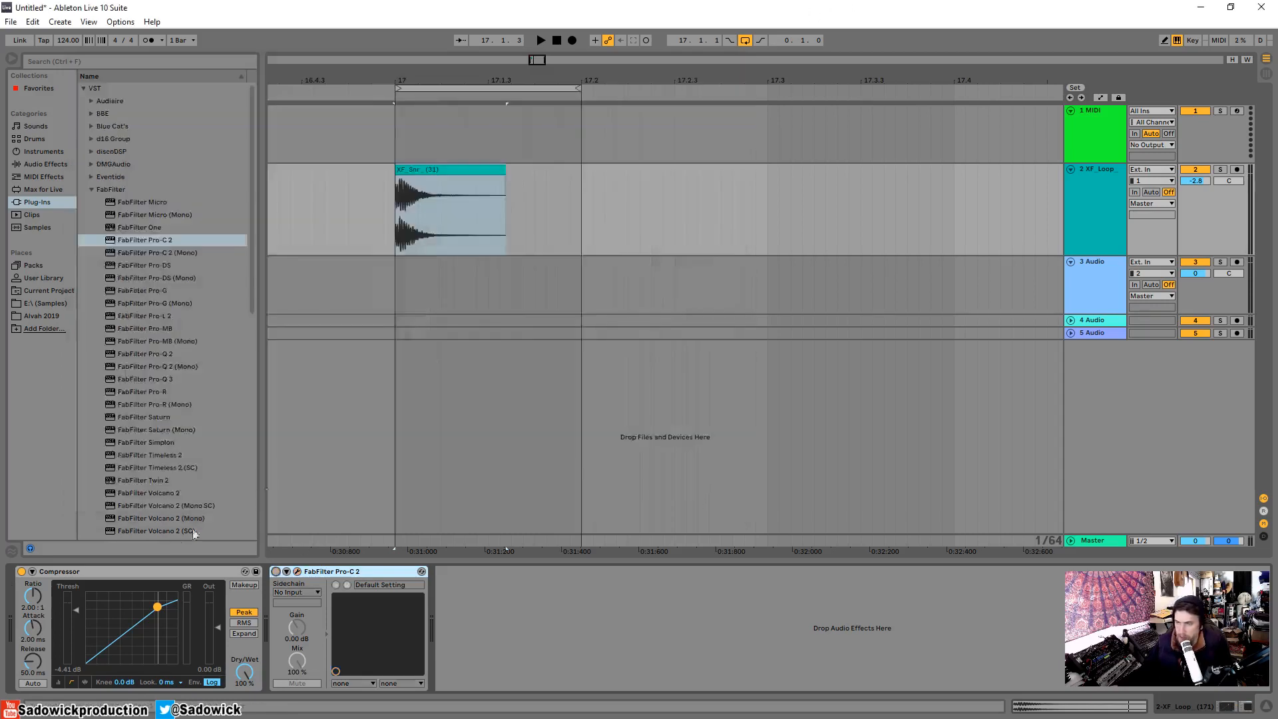
click(85, 681)
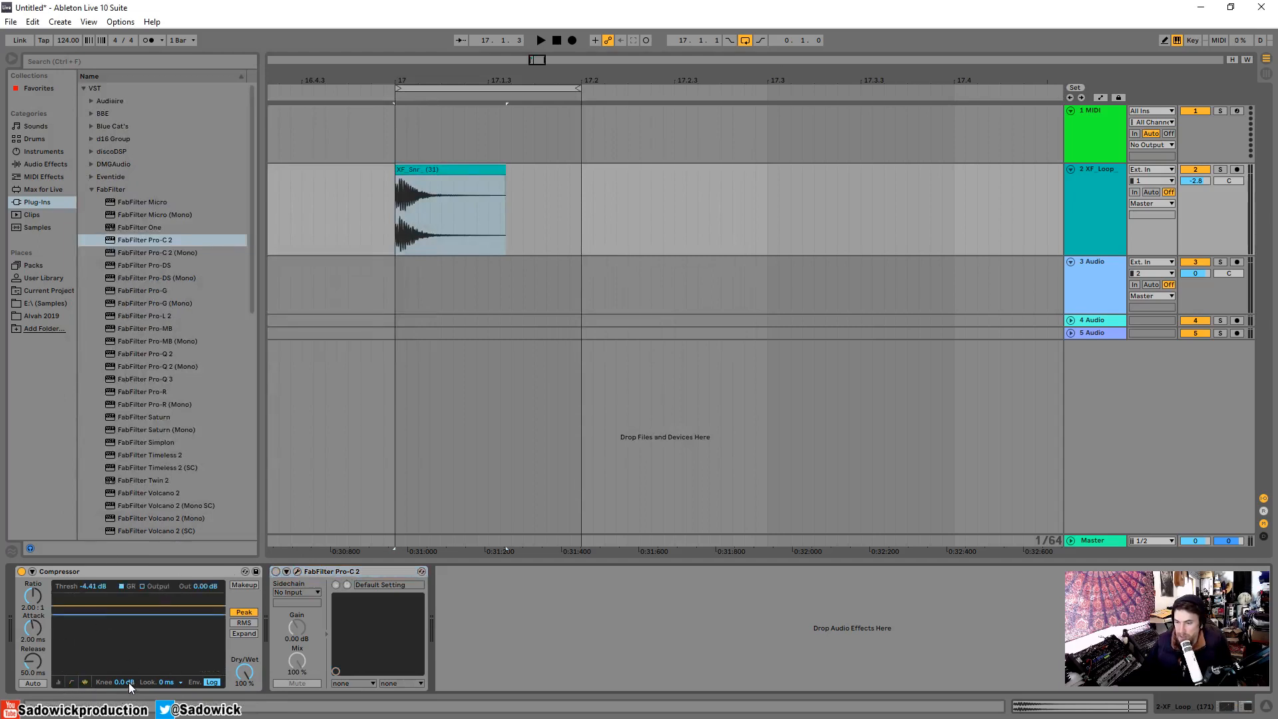
Set the Compressor's threshold to -3.10 dB and its knee to 18 dB, auditioning the snare loop.
key(space)
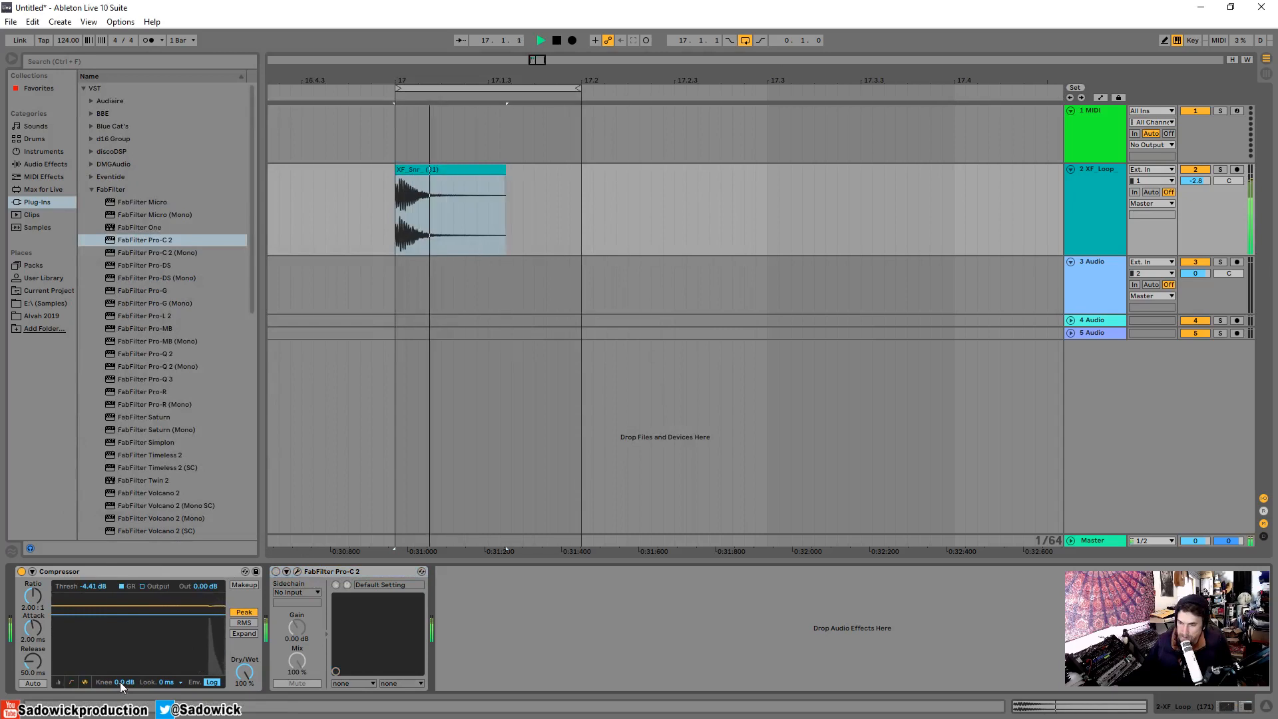
drag(156, 612, 156, 610)
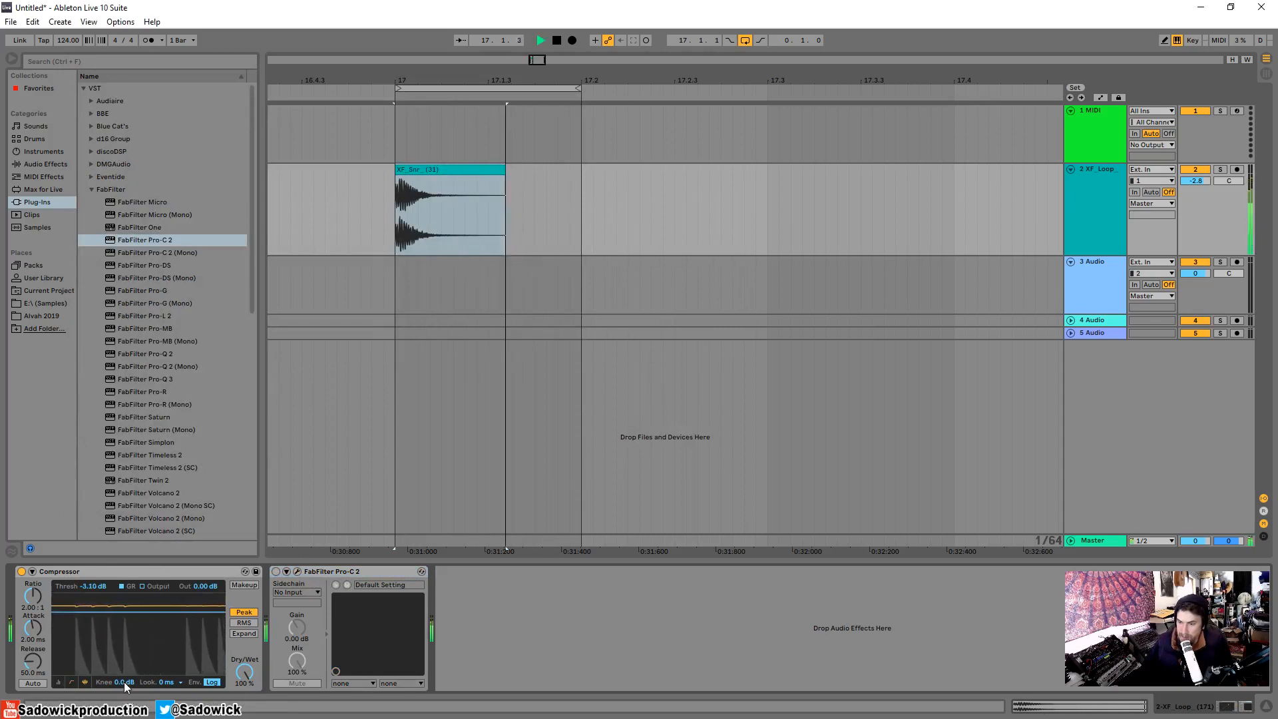
key(space)
drag(124, 681, 124, 606)
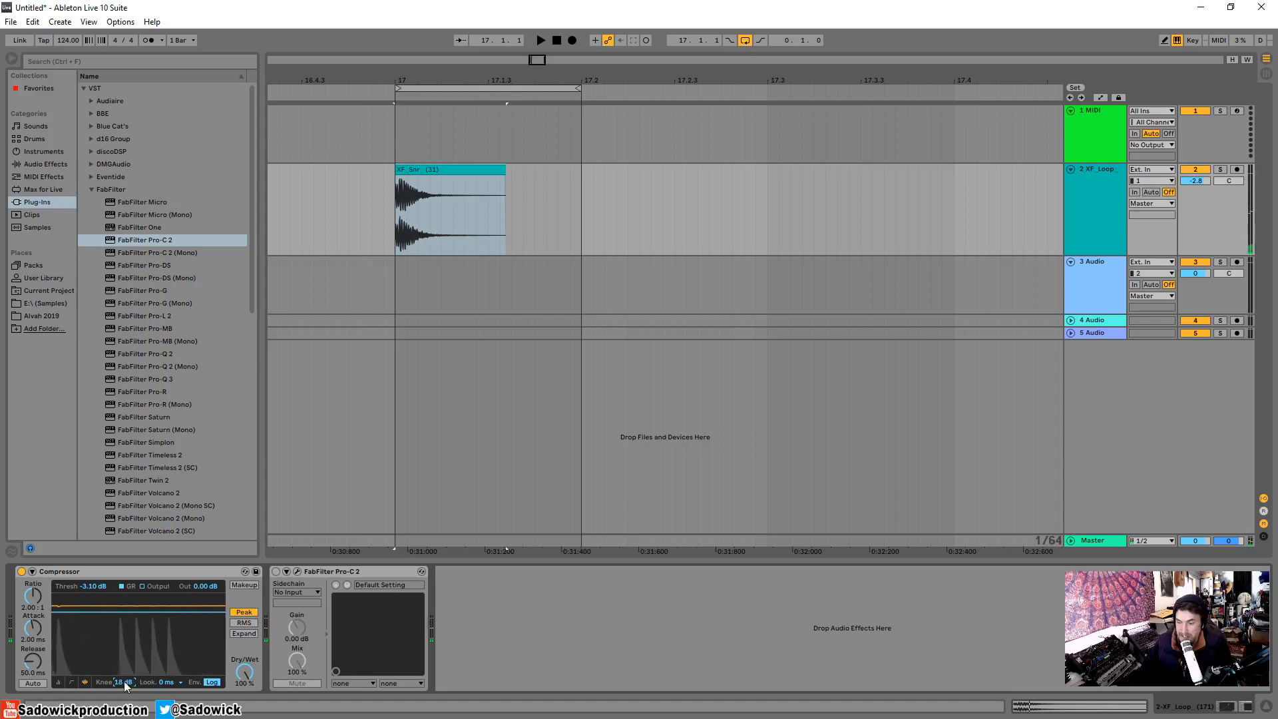
key(space)
key(space)
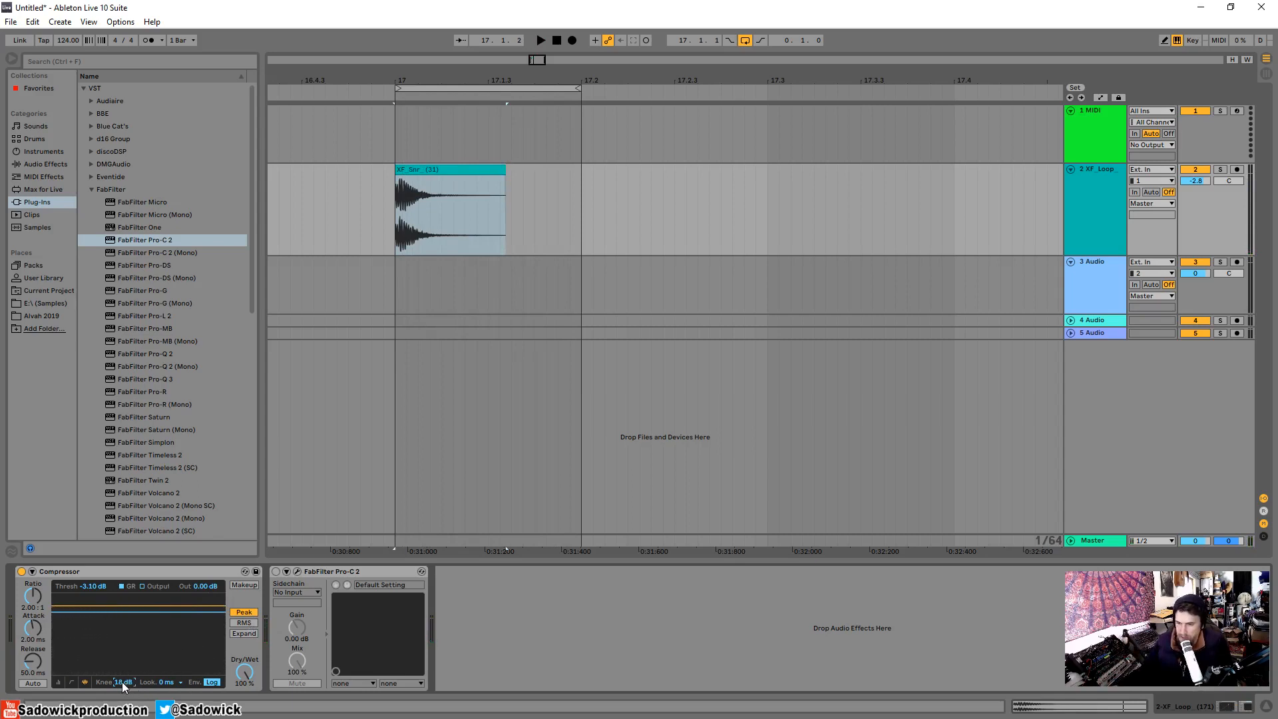
Set the Compressor's knee to 0.0 dB, threshold to -17.1 dB and ratio to 2.80:1, auditioning the snare loop.
drag(122, 682, 122, 715)
key(space)
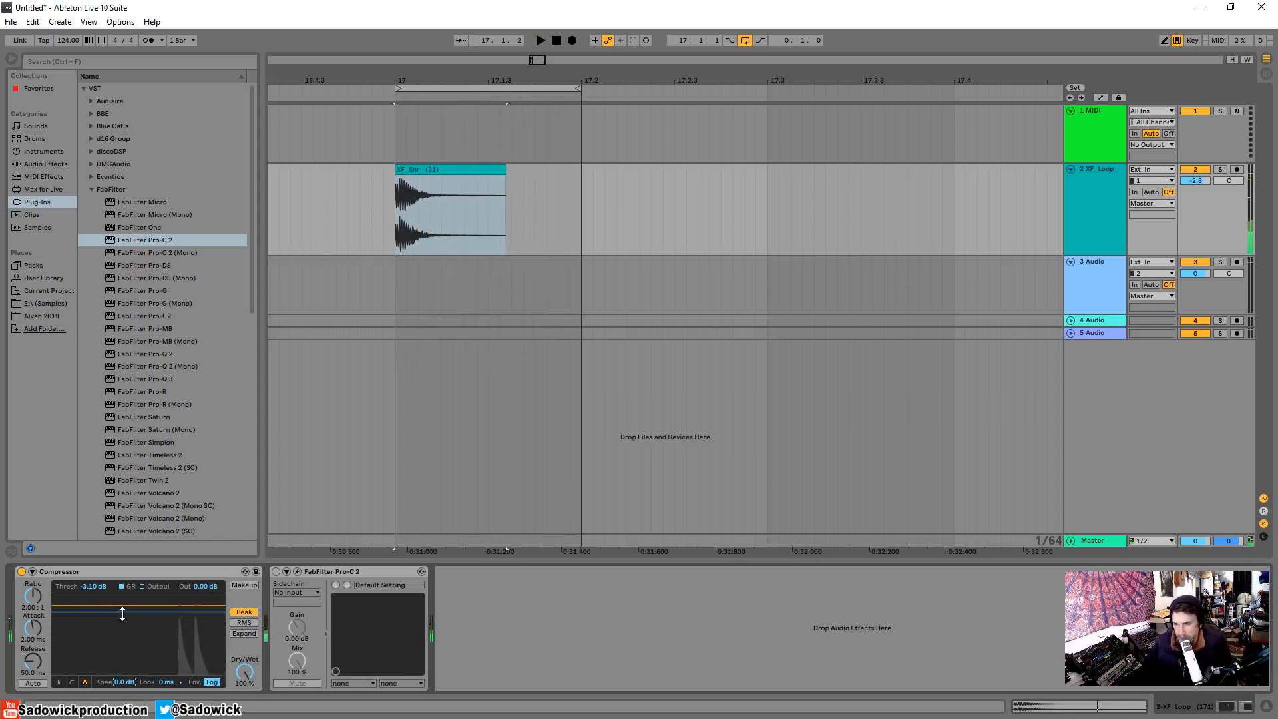
drag(122, 613, 127, 637)
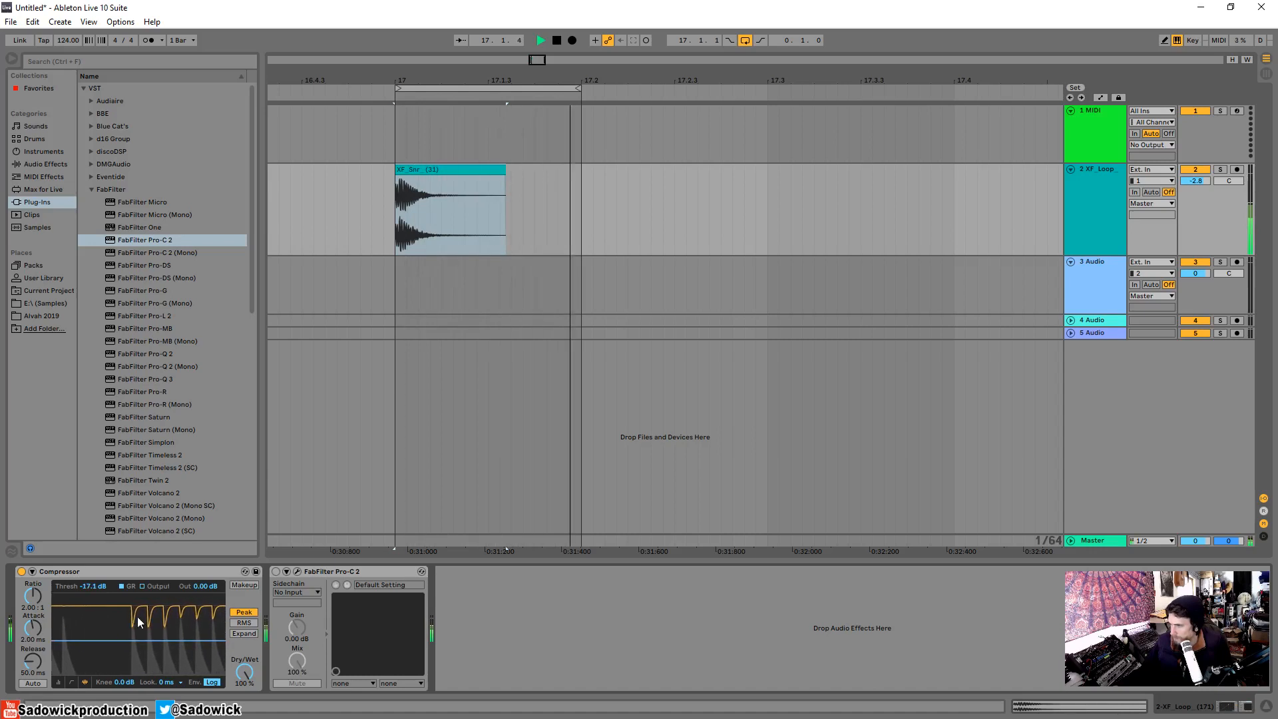
key(space)
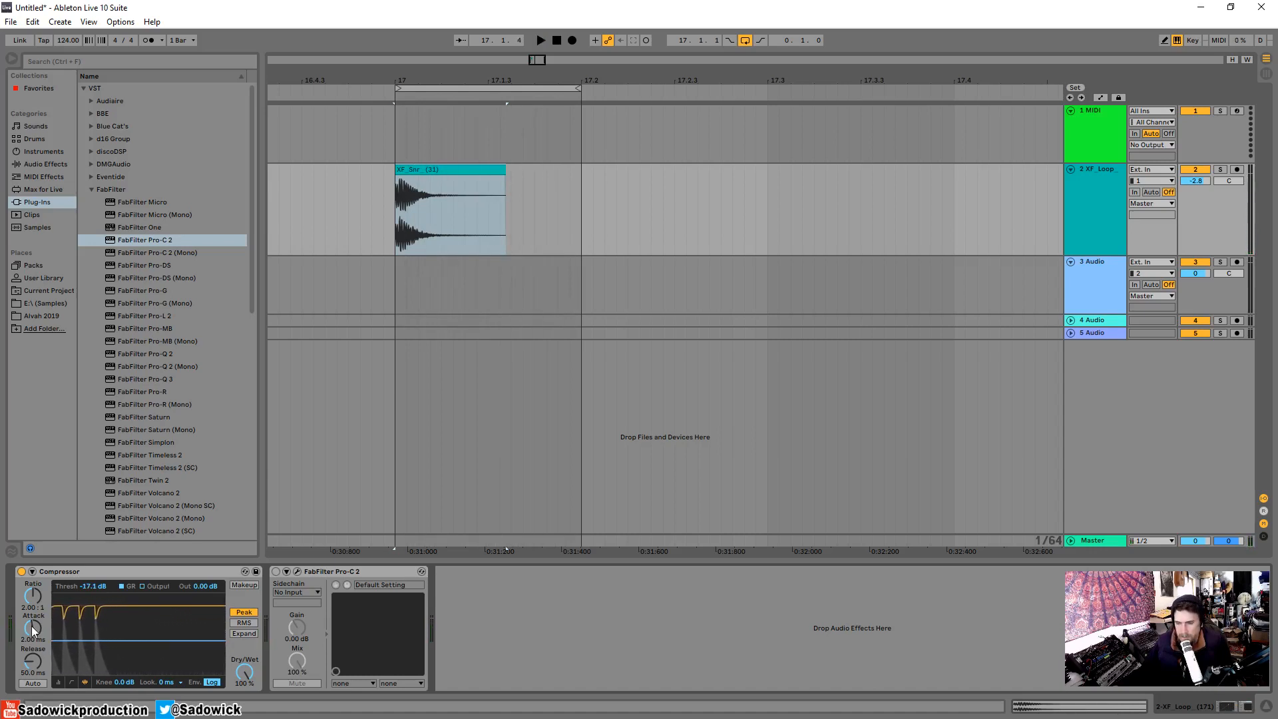
drag(33, 598, 33, 589)
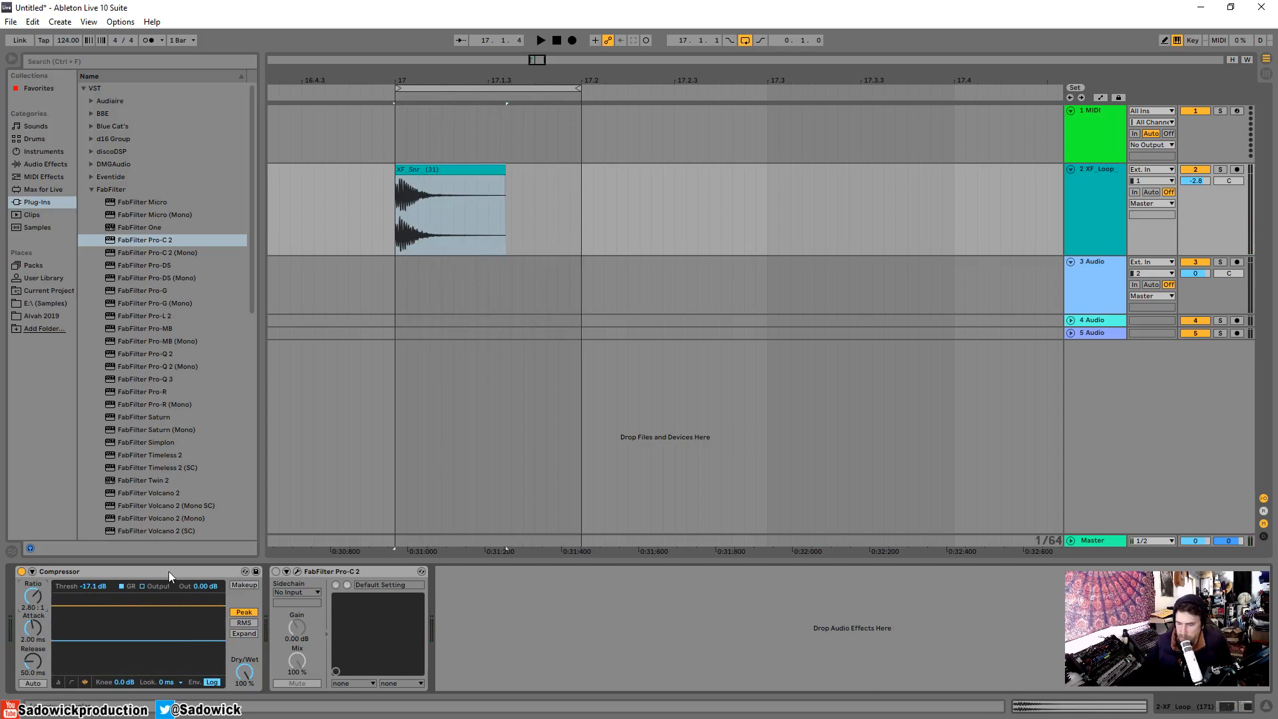
Shorten the Compressor's attack to 0.19 ms, auditioning the snare loop.
key(space)
key(space)
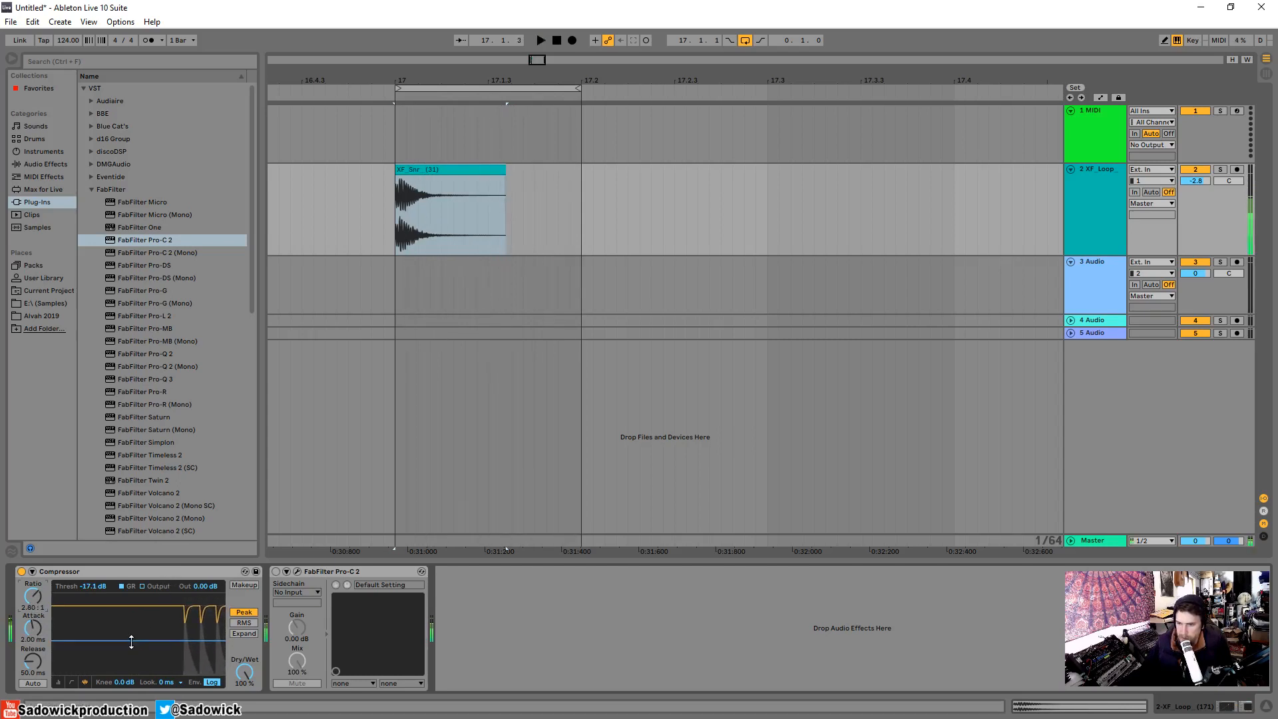
mouse_move(33, 627)
mouse_down()
mouse_move(33, 640)
mouse_move(37, 617)
mouse_up()
key(space)
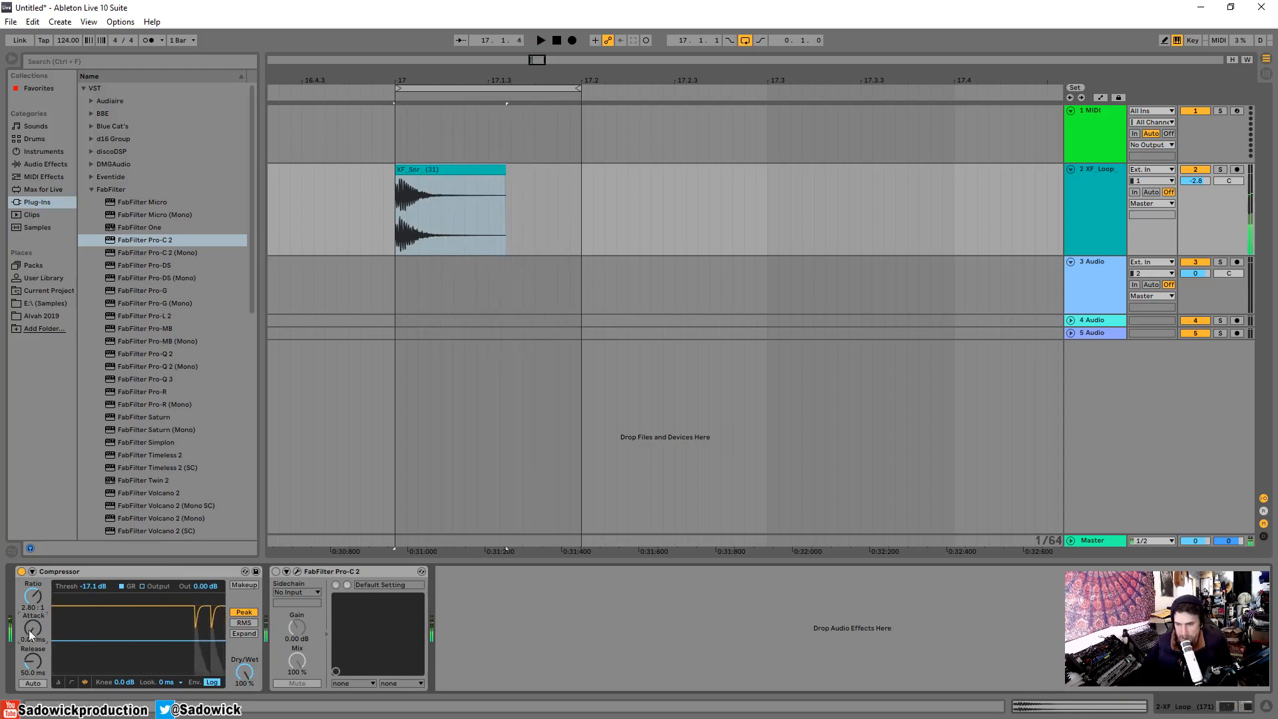
drag(40, 635, 33, 615)
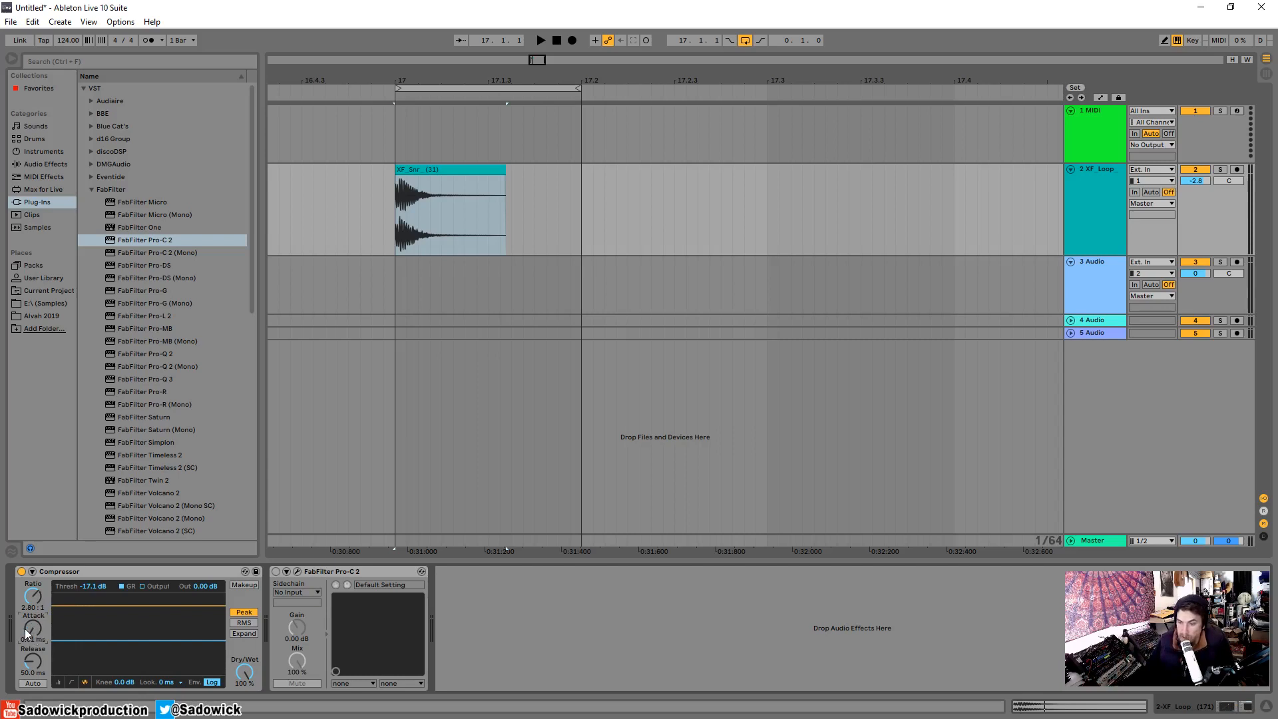
key(space)
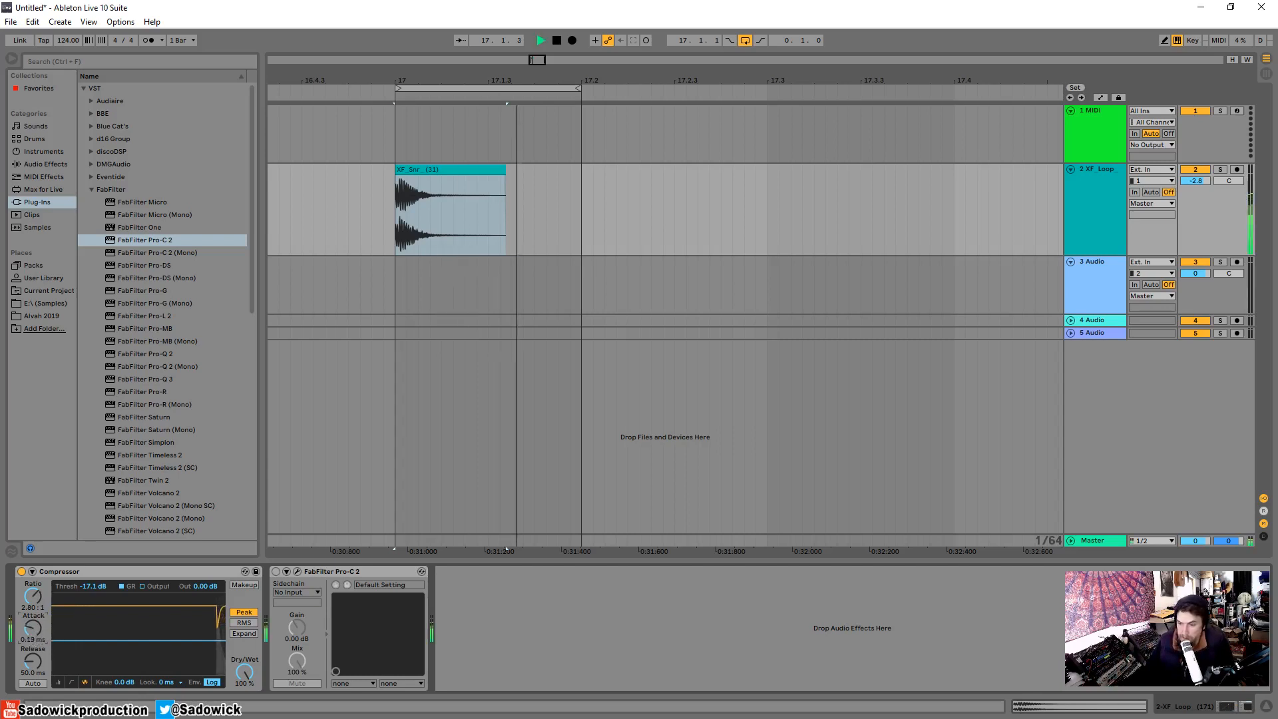
Set the Compressor's attack to 9.47 ms and its threshold to -28.6 dB, auditioning the snare loop.
mouse_move(32, 628)
mouse_down()
mouse_move(33, 679)
mouse_move(33, 612)
mouse_up()
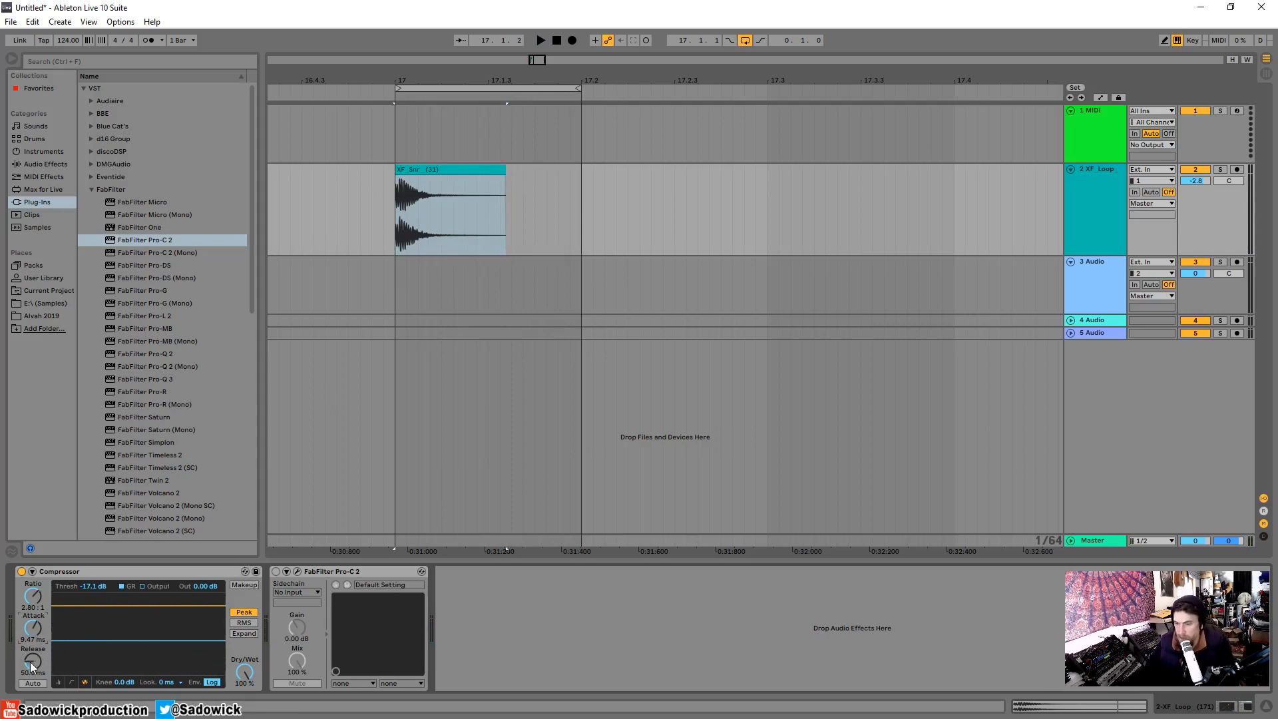
key(space)
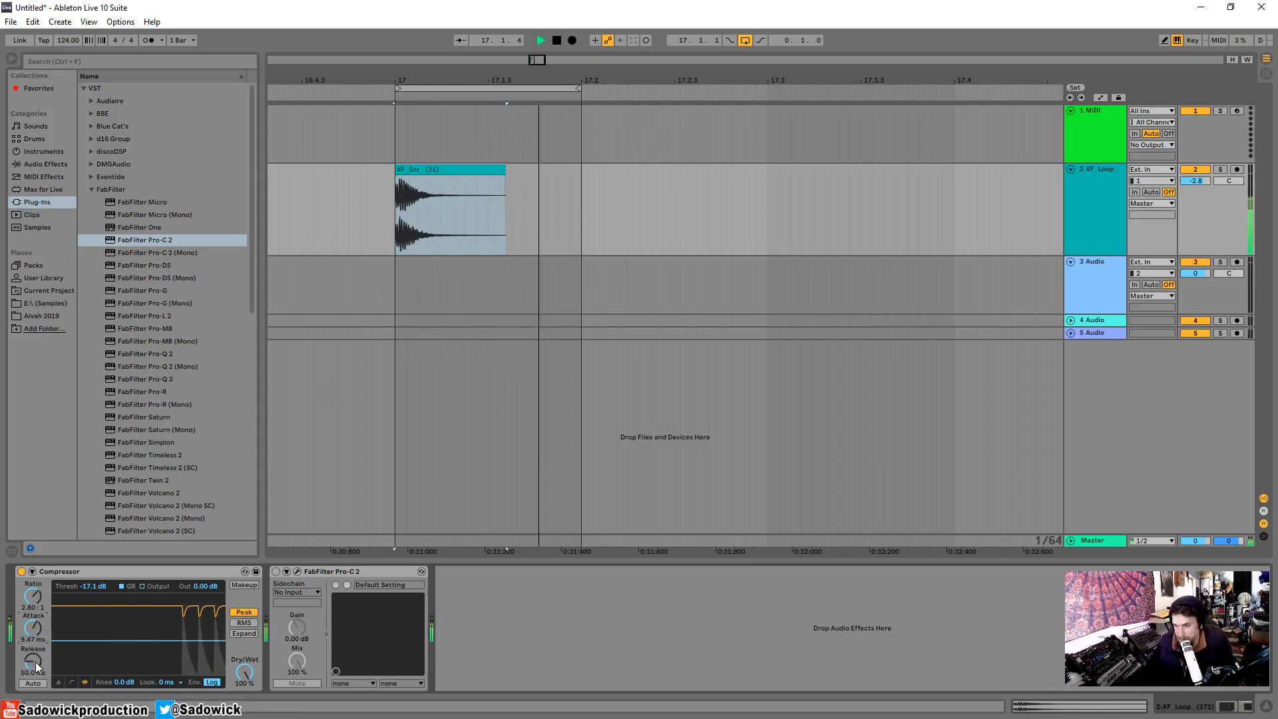
key(space)
drag(187, 640, 188, 655)
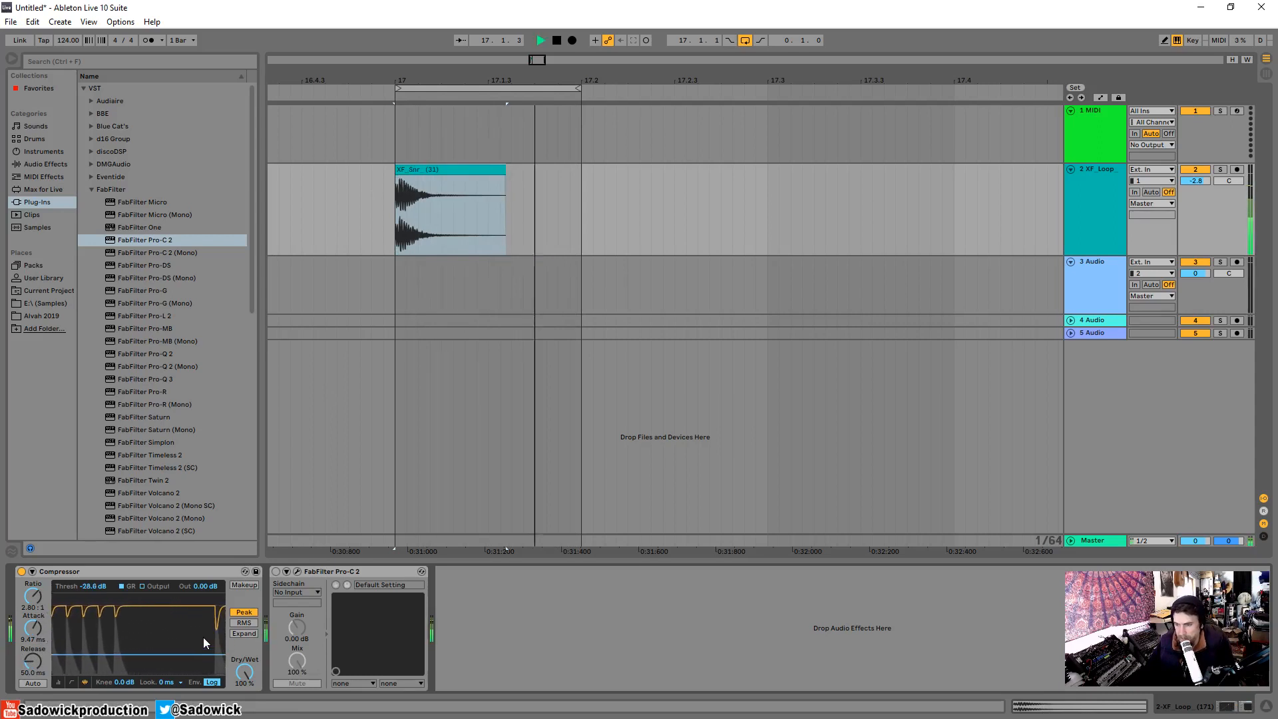
key(space)
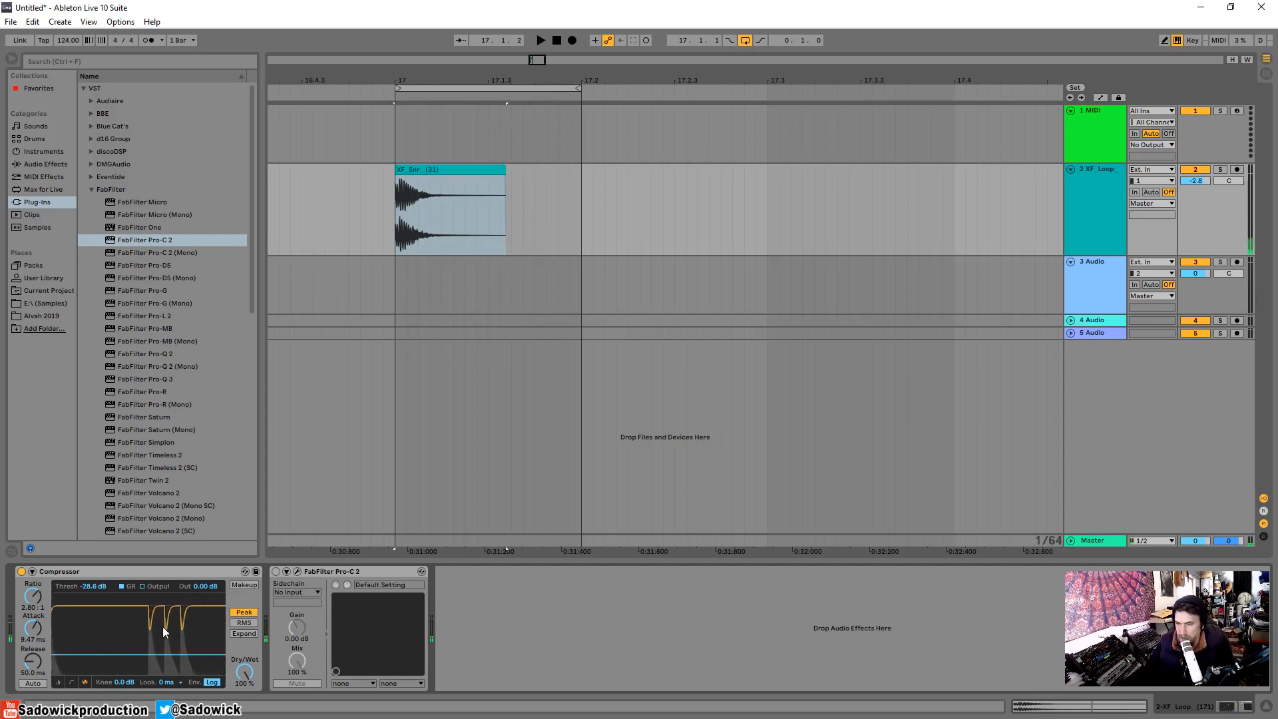
key(space)
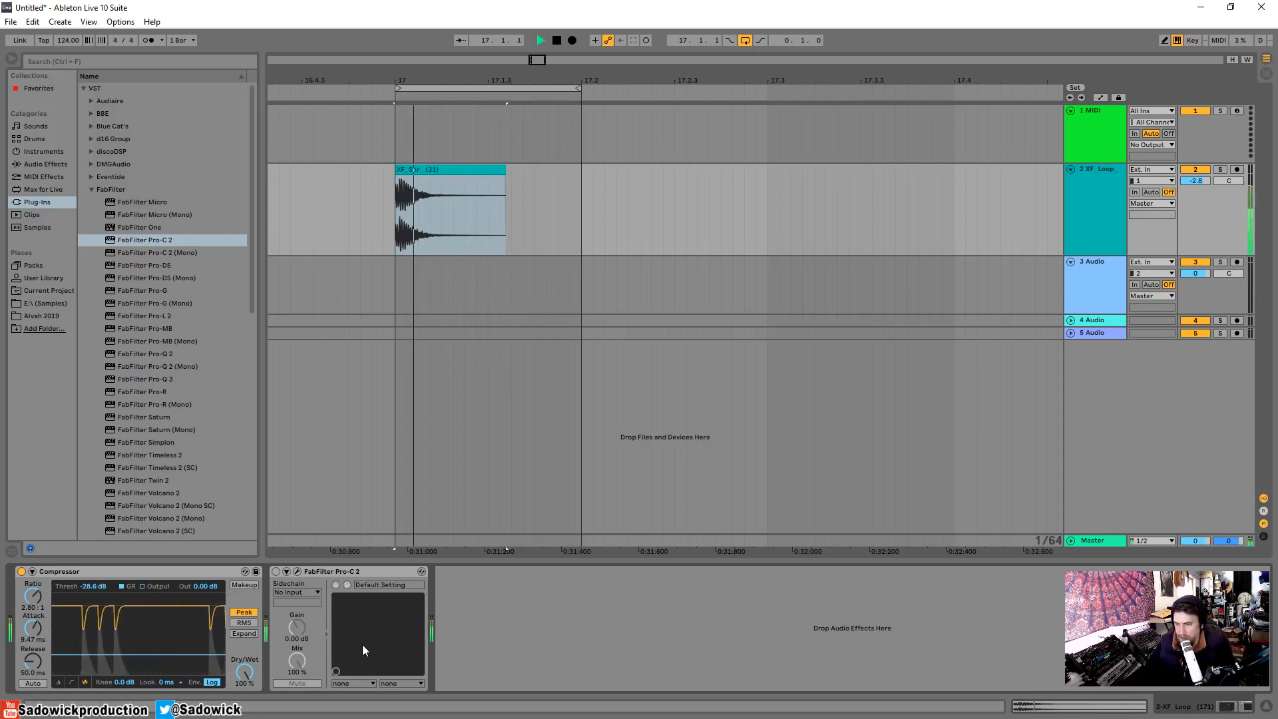
key(space)
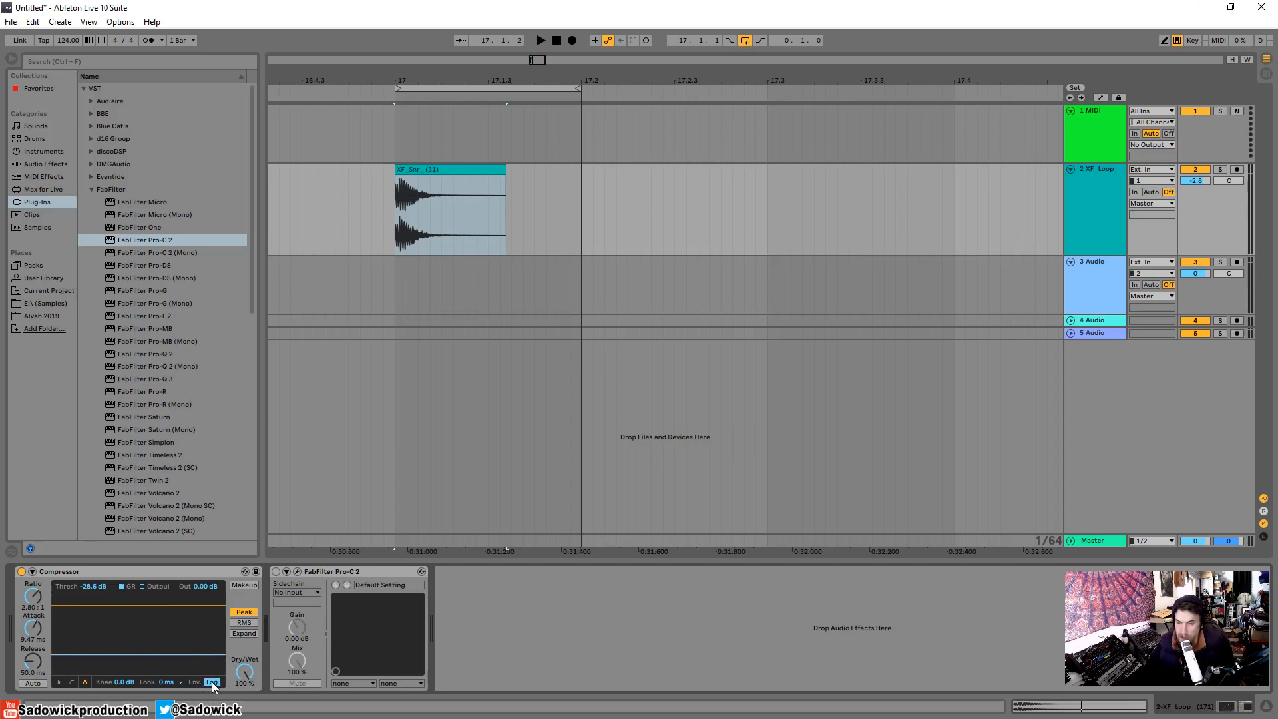
Audition the snare loop and switch the Compressor's envelope mode from Log to Lin for comparison.
key(space)
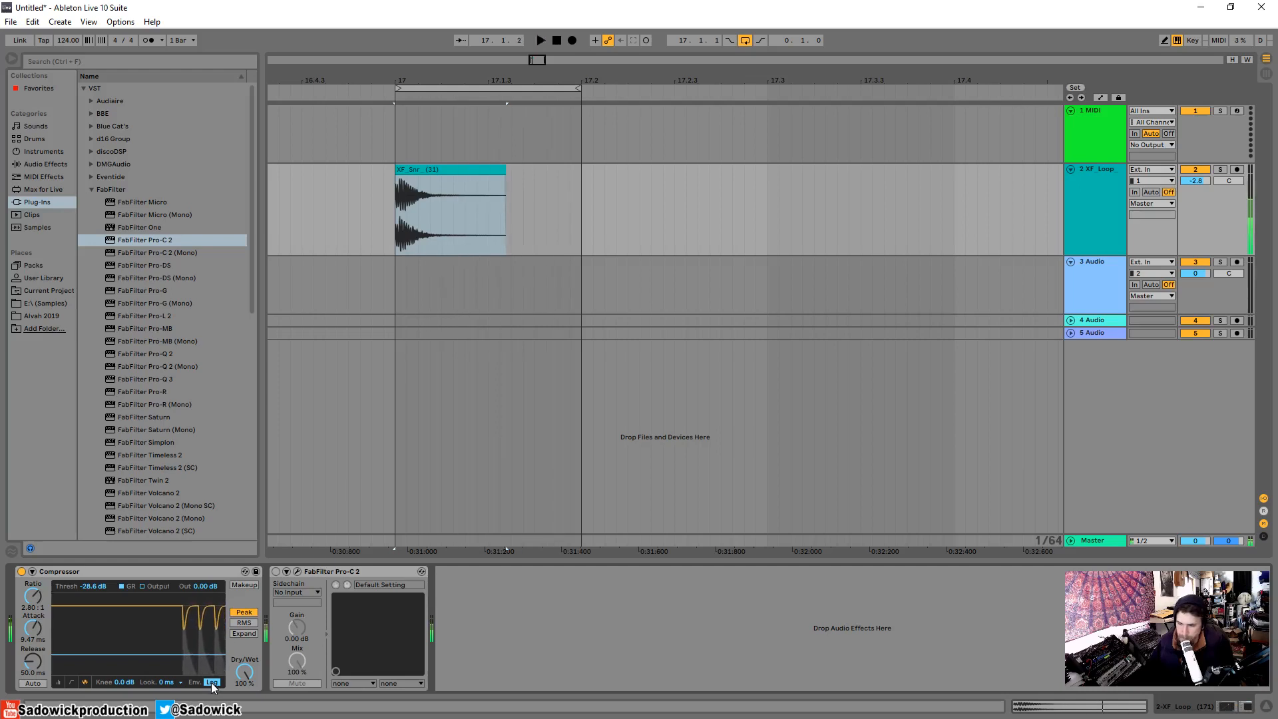
key(space)
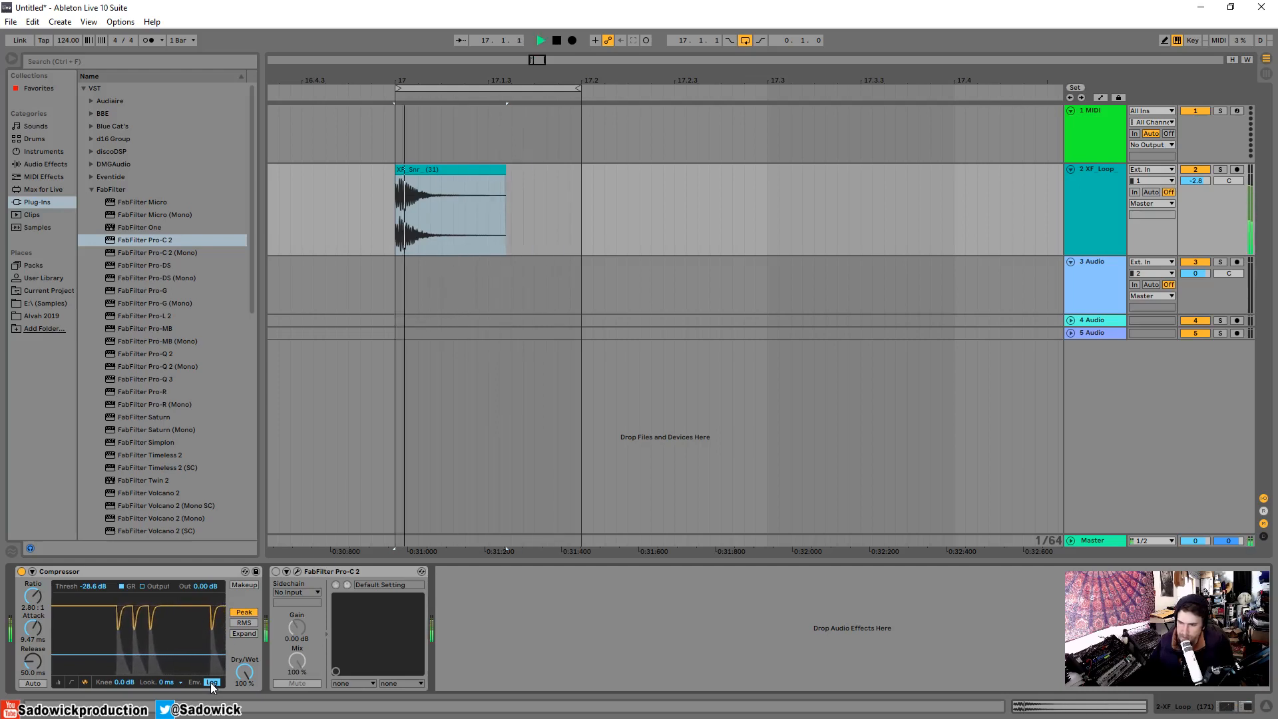
key(space)
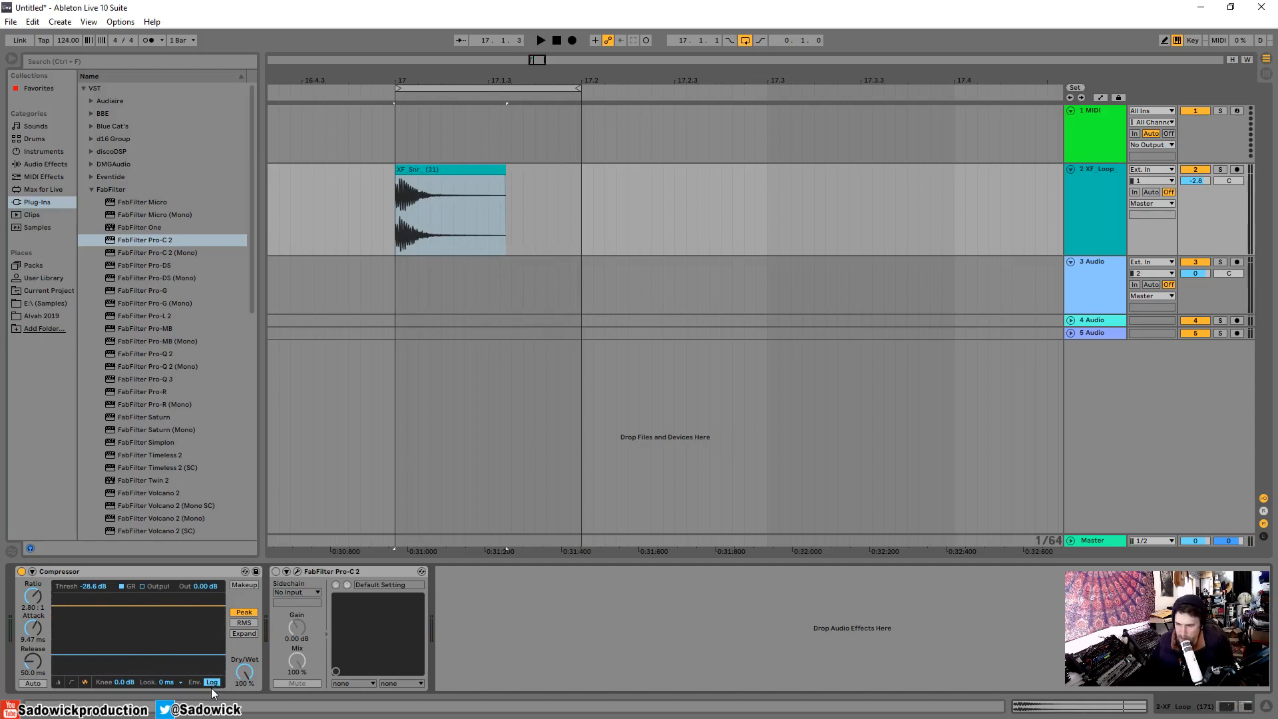
key(space)
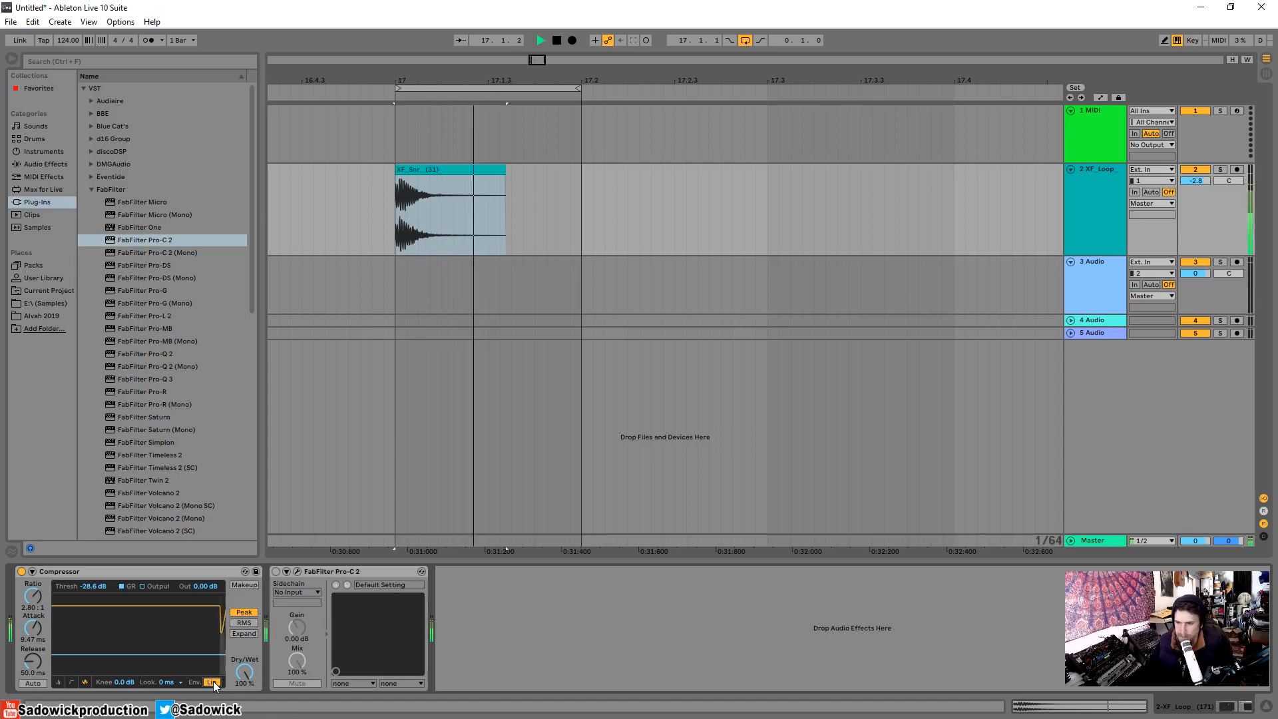
key(space)
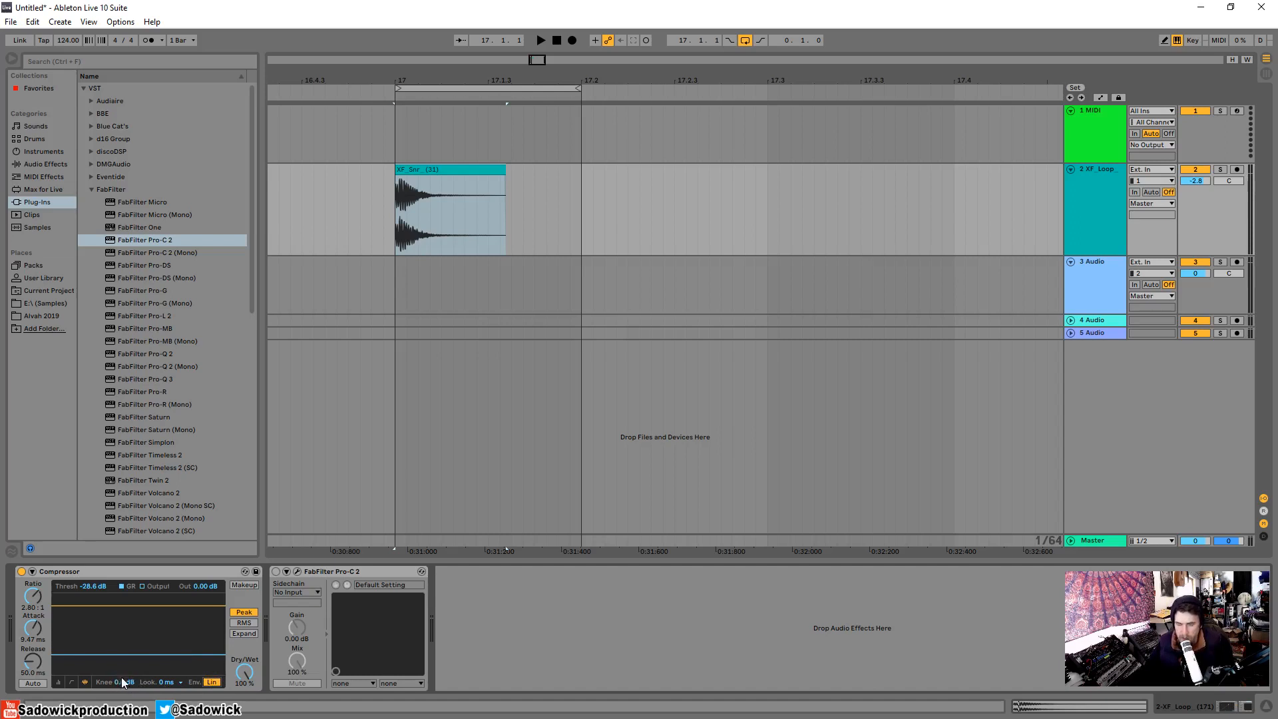
Try the Compressor's release at 1.00 ms and at 498 ms, auditioning the snare loop.
key(space)
drag(125, 682, 125, 597)
key(space)
key(space)
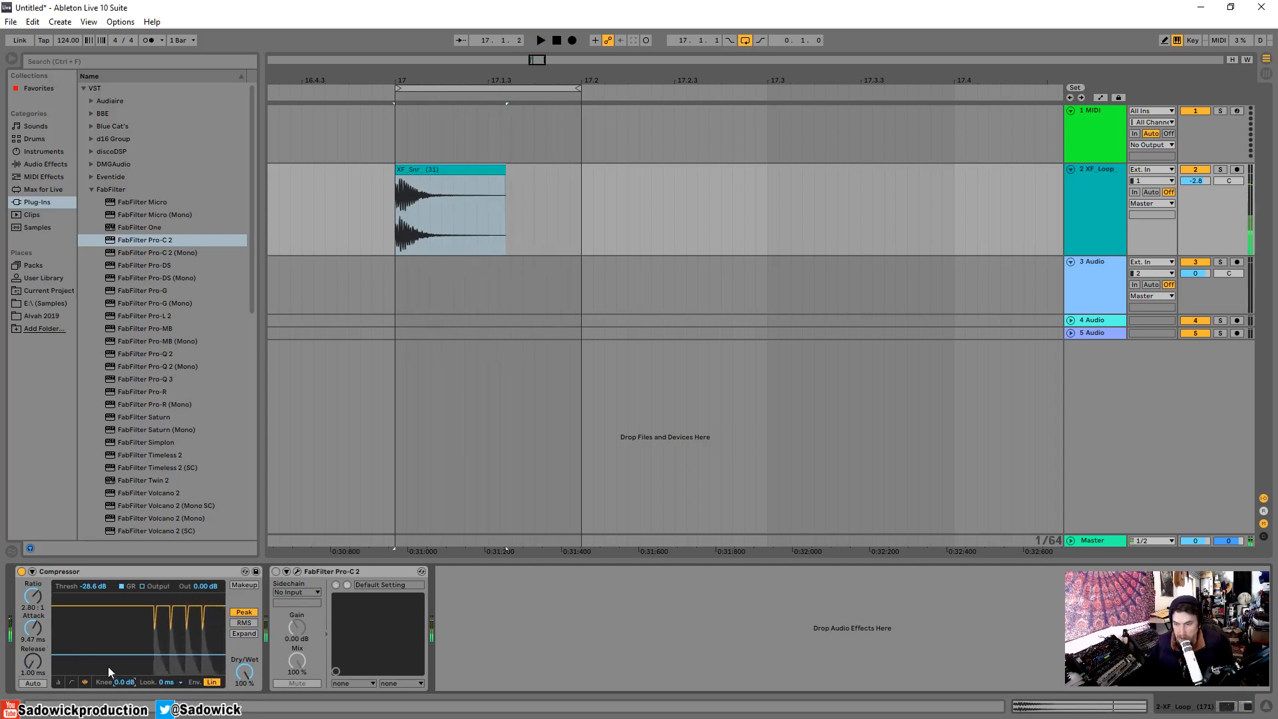
drag(32, 662, 31, 639)
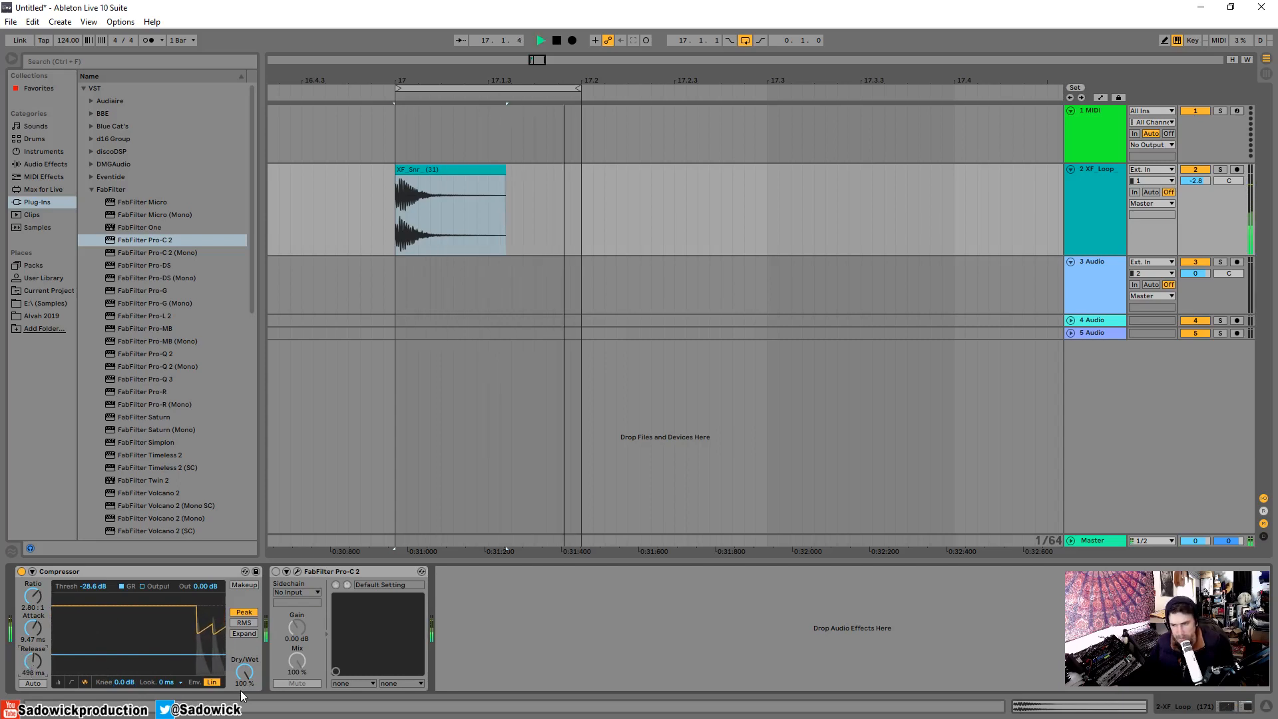
Shorten the Compressor's release to 146 ms, auditioning the snare loop.
drag(33, 663, 34, 671)
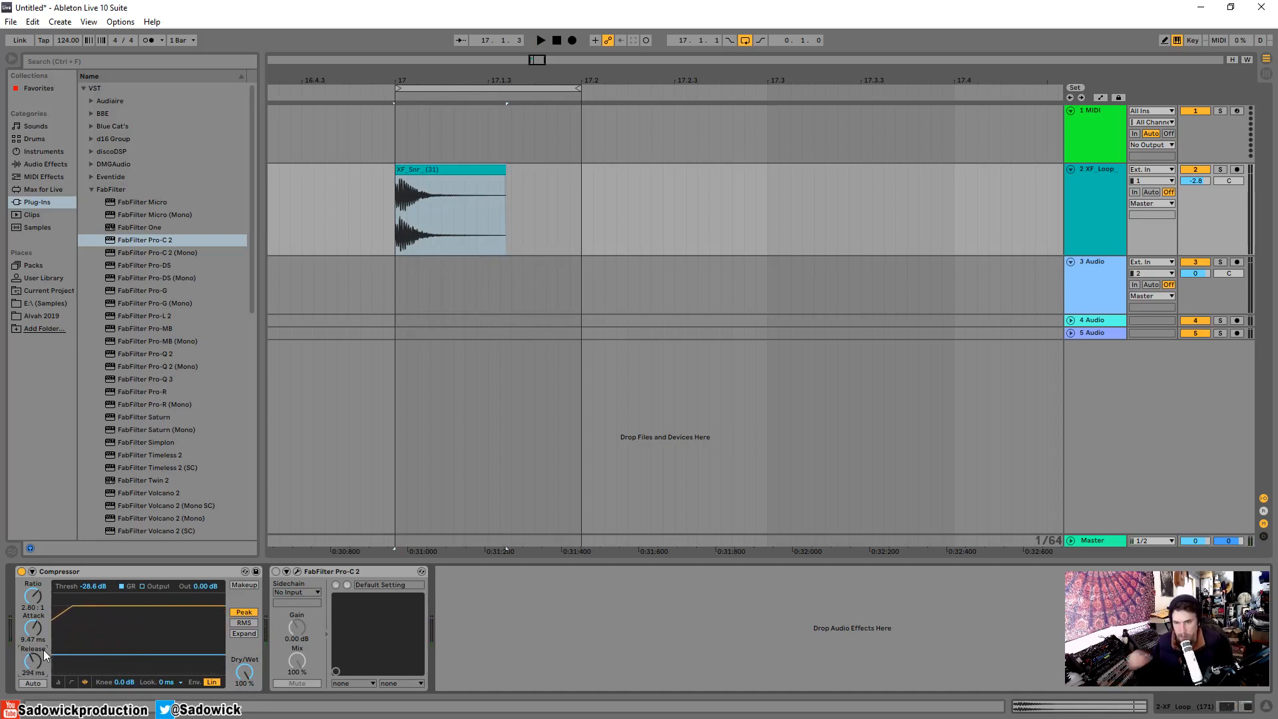
key(space)
drag(36, 660, 36, 673)
key(space)
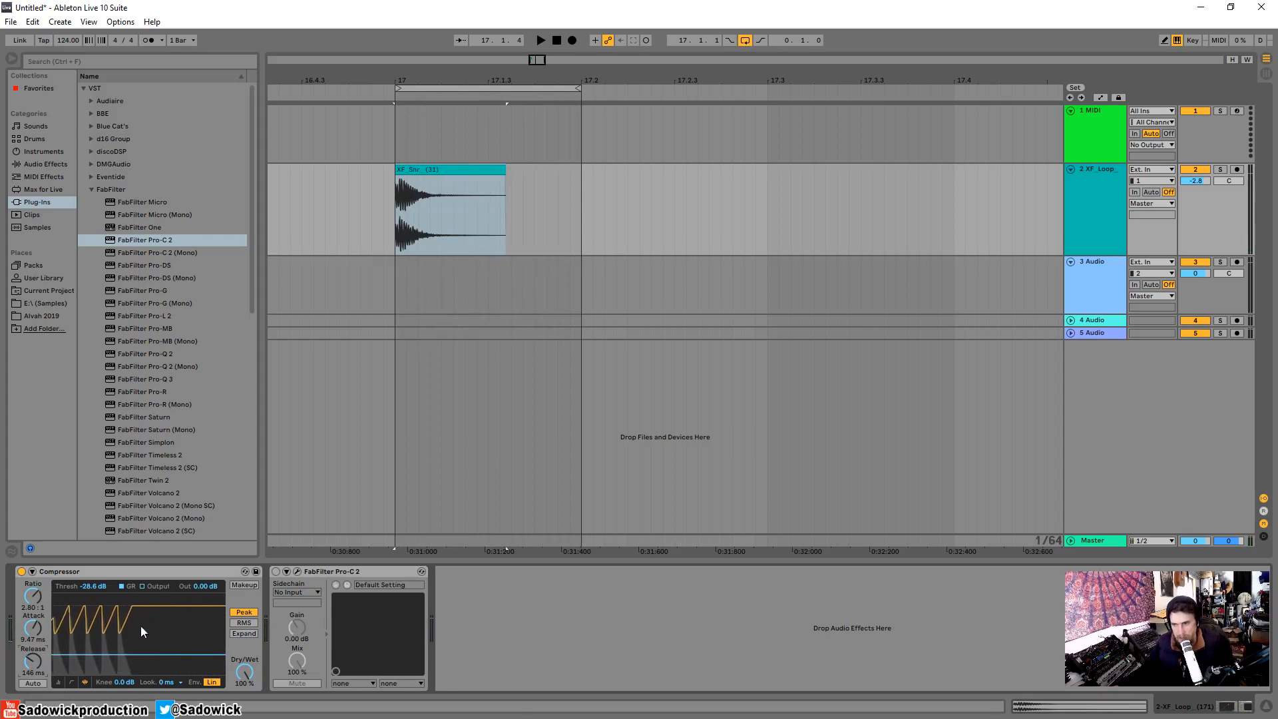
Audition the snare loop and set the Compressor's envelope mode back to Log.
key(space)
key(space)
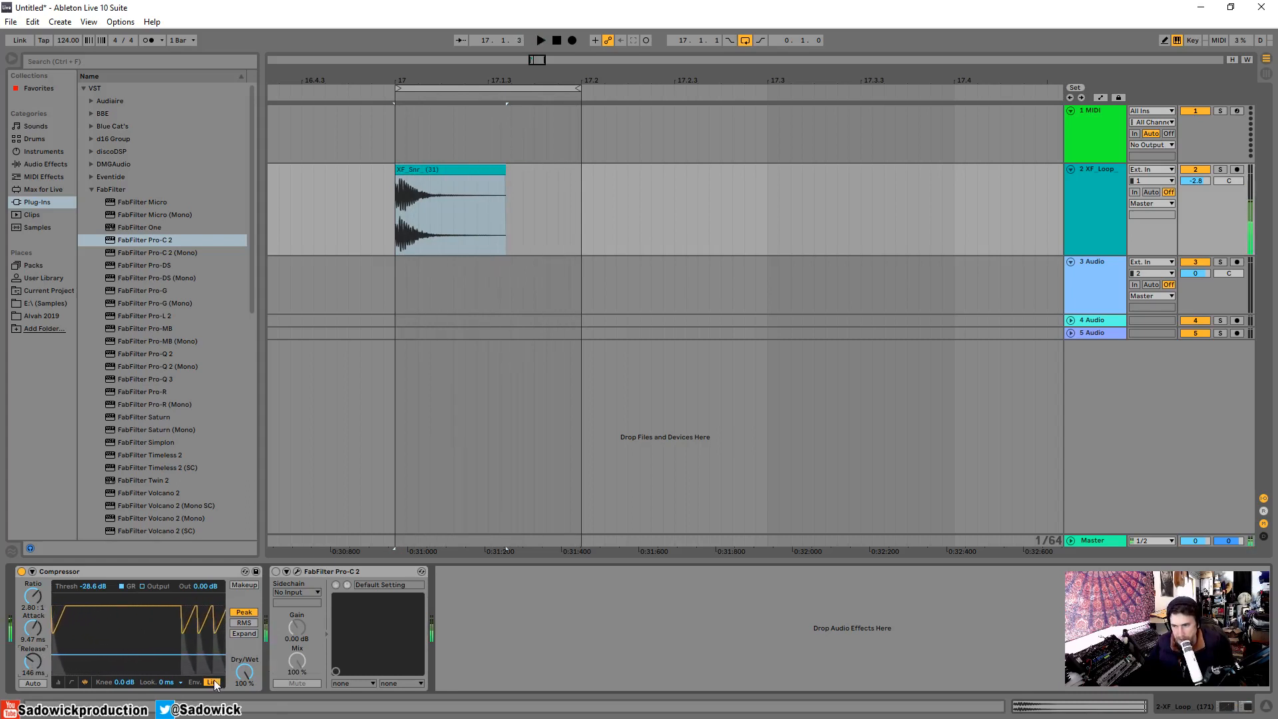
click(212, 683)
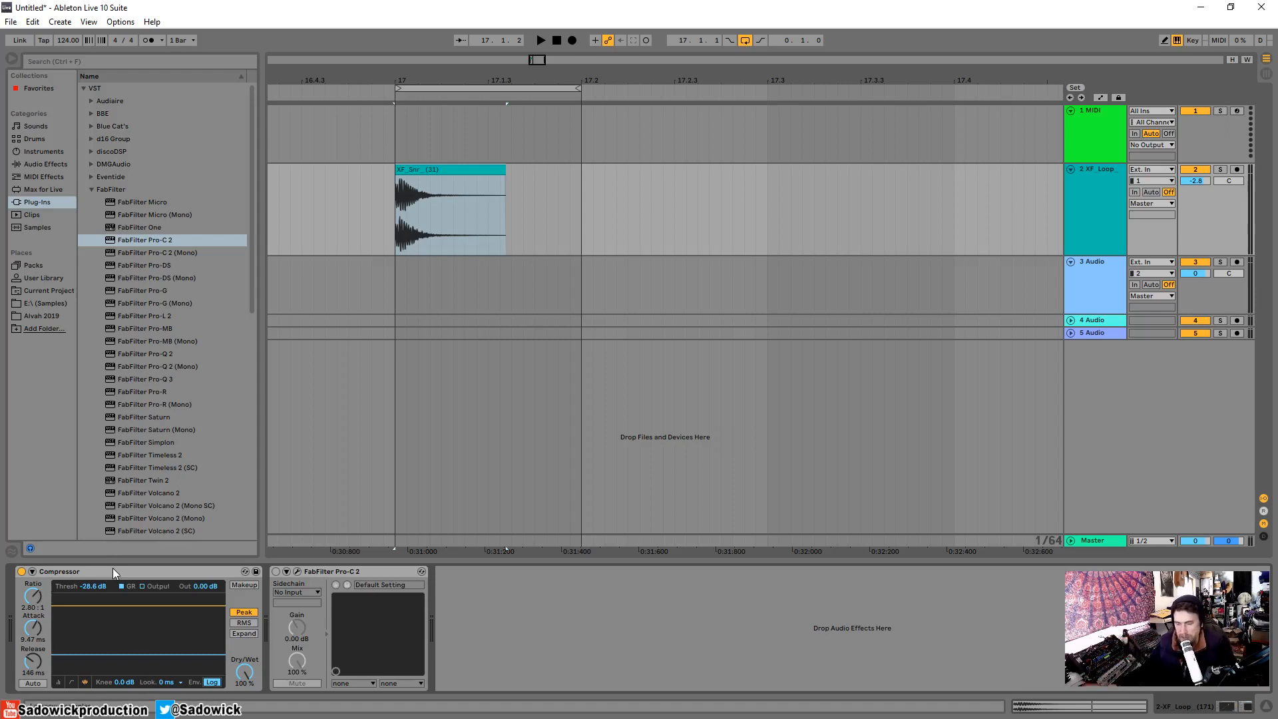
Cut the Compressor from the XF_Loop track and turn on FabFilter Pro-C 2.
click(78, 570)
right_click(62, 570)
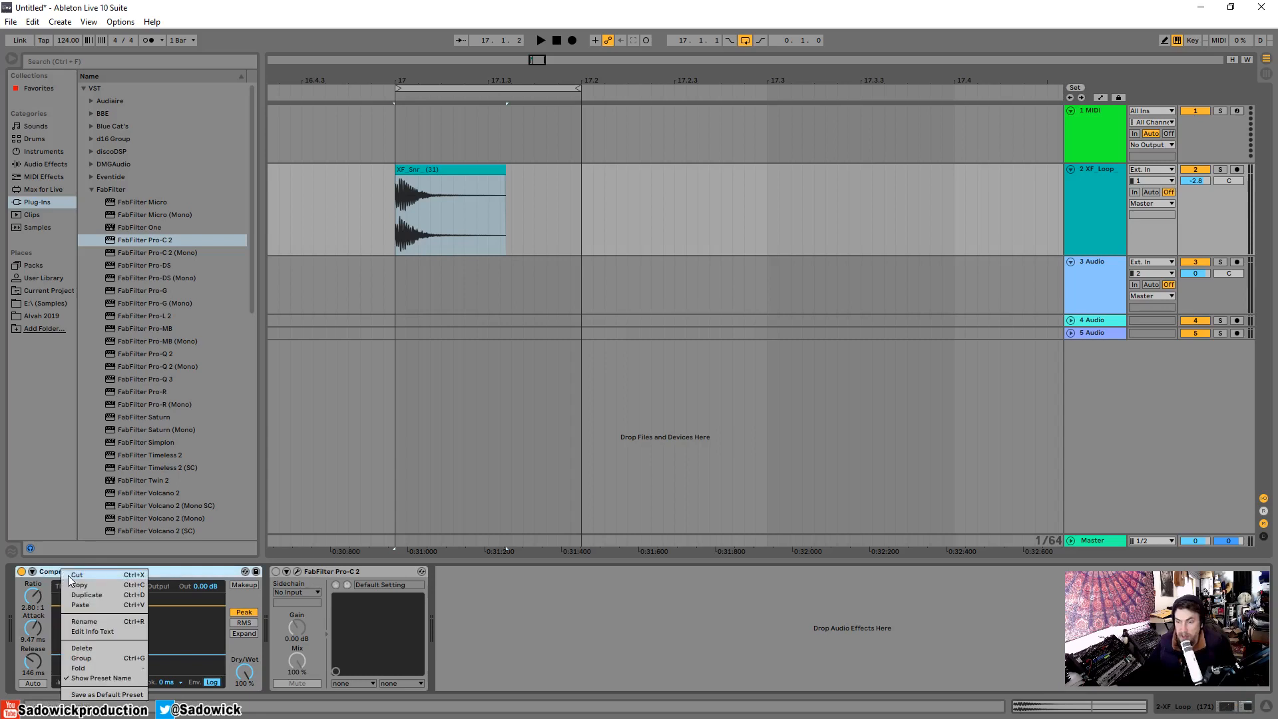
click(72, 576)
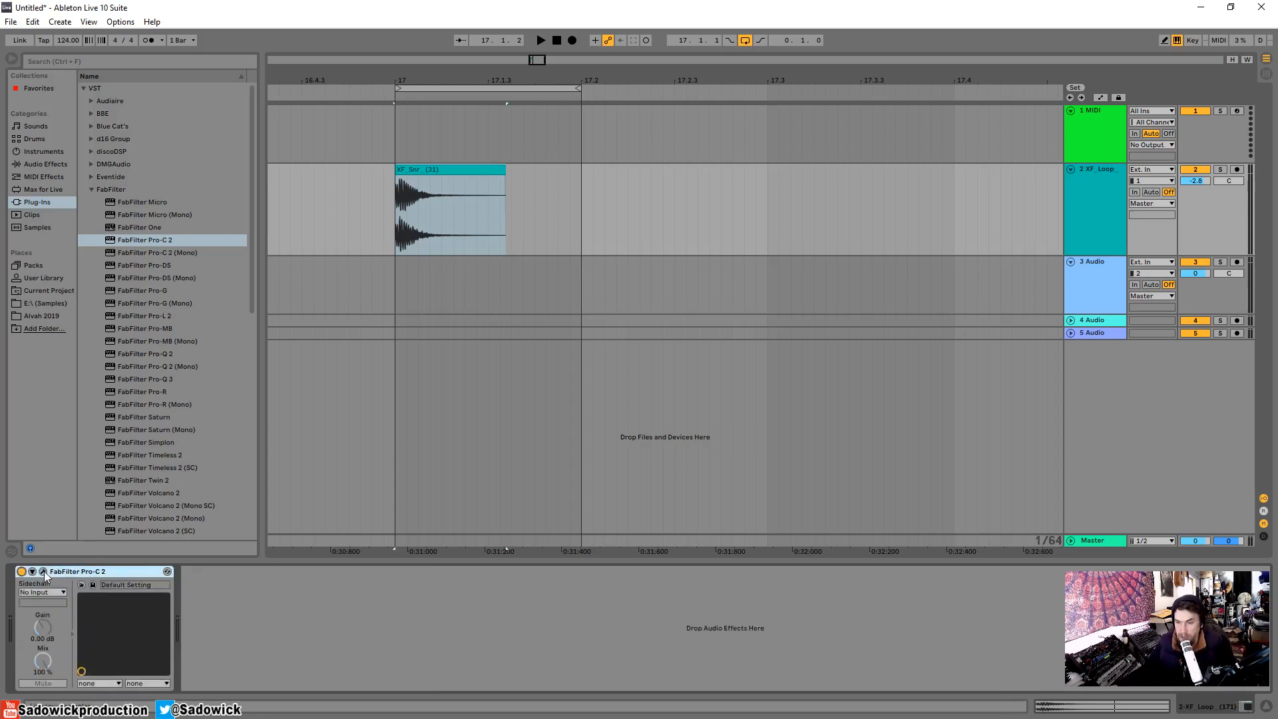
Open the FabFilter Pro-C 2 window, narrow the browser and reposition the plug-in window over the arrangement.
click(43, 571)
drag(486, 73, 684, 125)
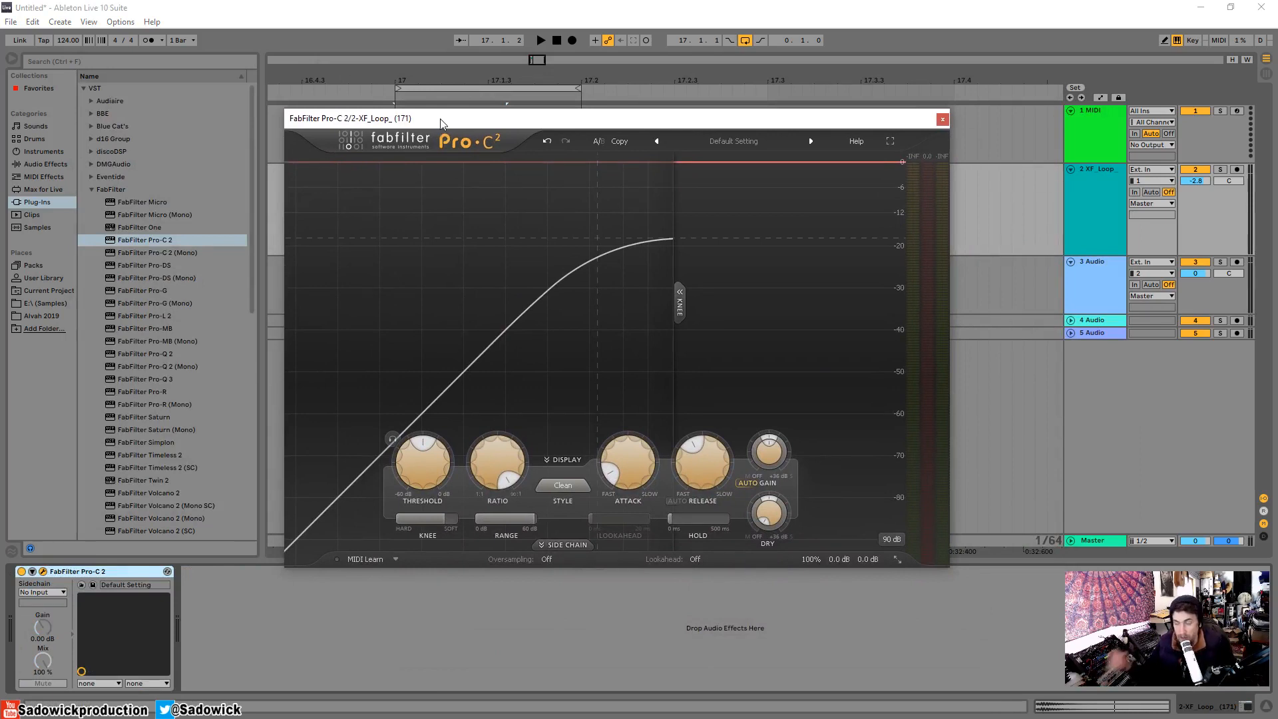
drag(246, 168, 172, 168)
drag(487, 122, 350, 74)
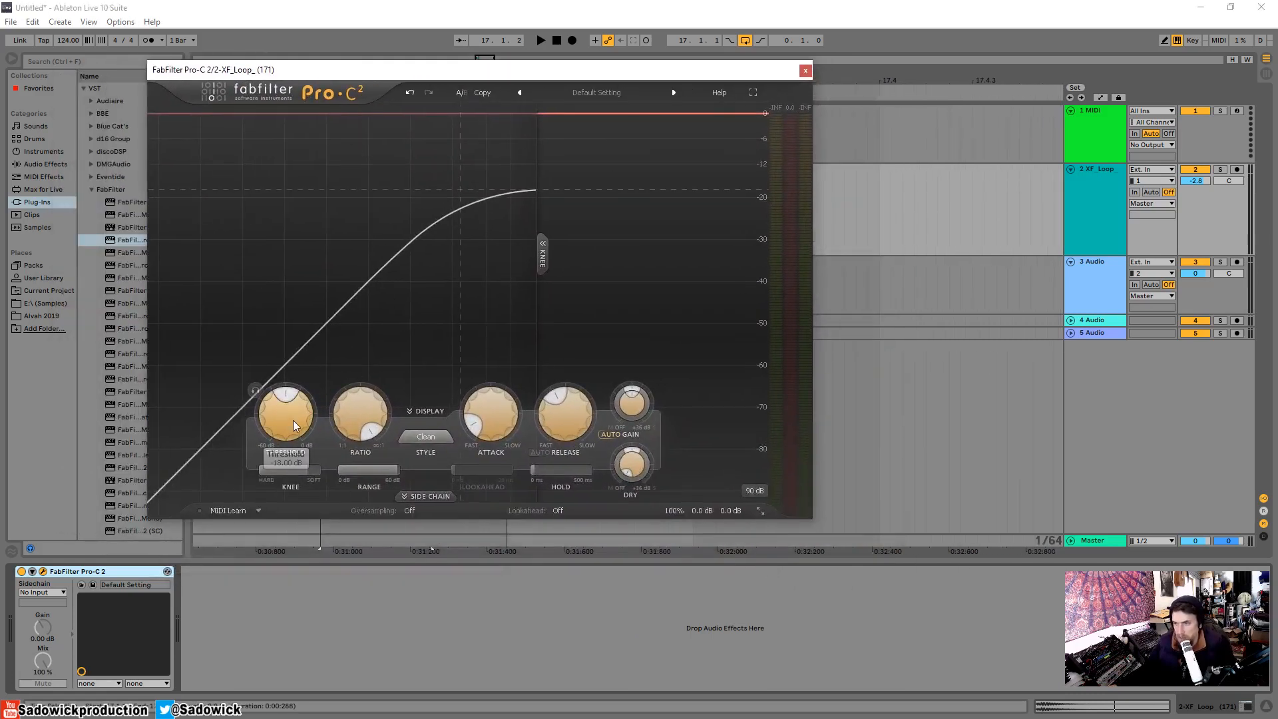
Raise Pro-C 2's threshold to near 0 dB and reduce its knee and ratio to around mid-range, keeping the Clean style.
drag(294, 426, 285, 280)
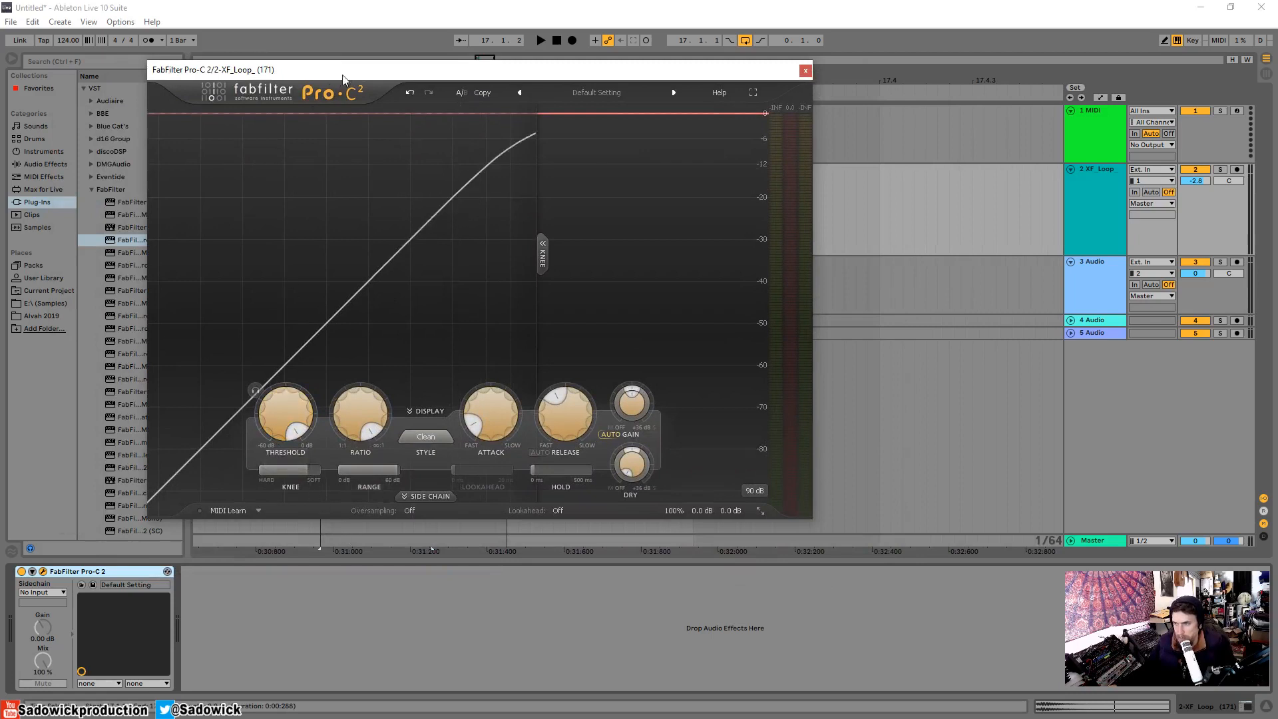
drag(342, 79, 262, 80)
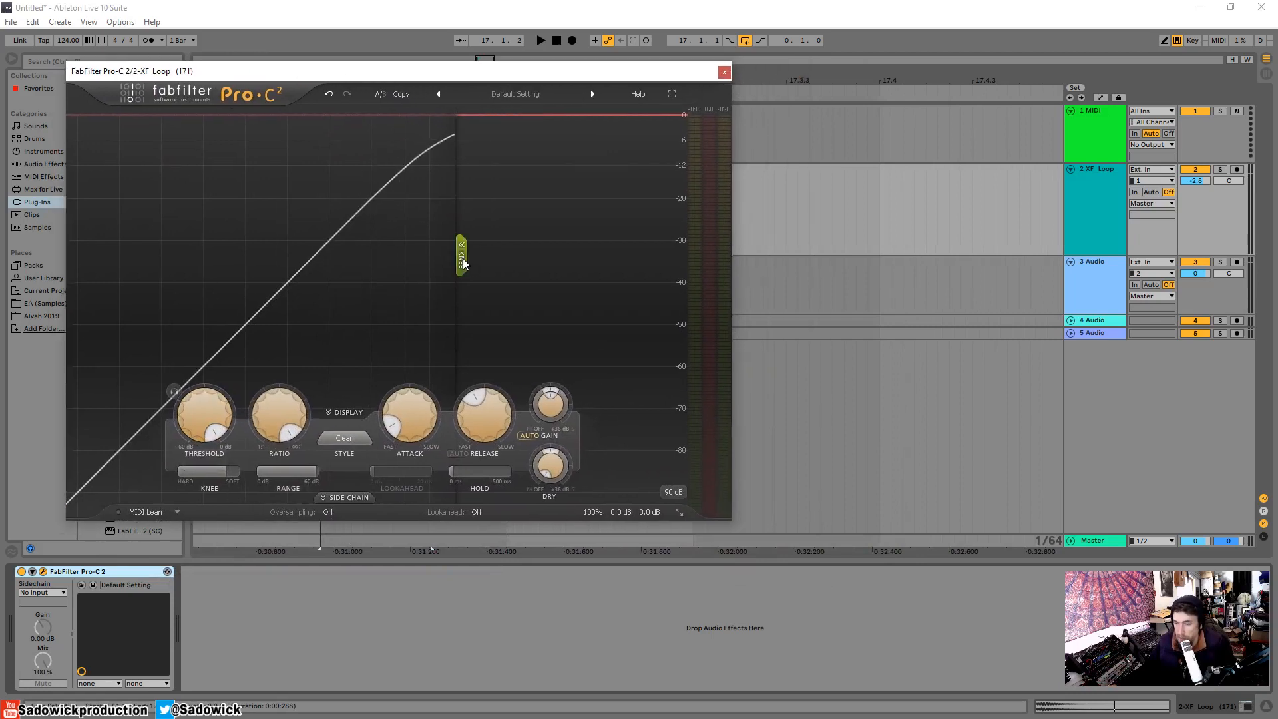
click(252, 481)
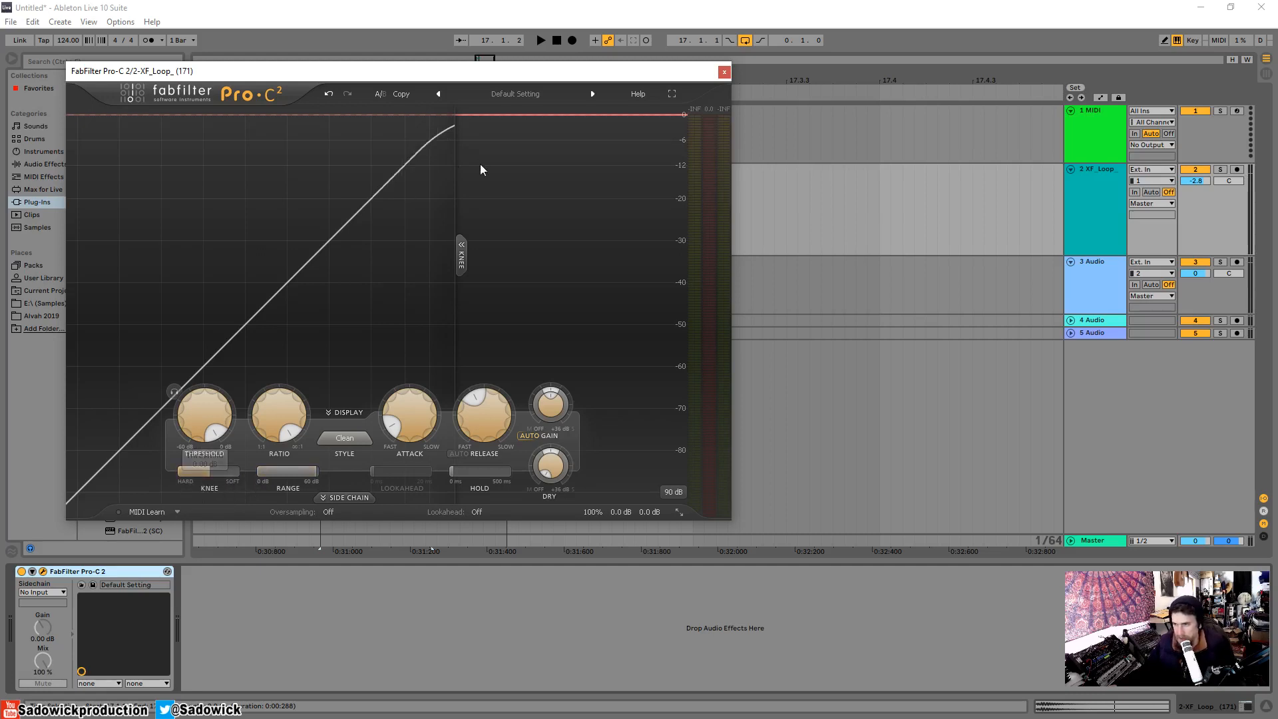
drag(273, 420, 326, 447)
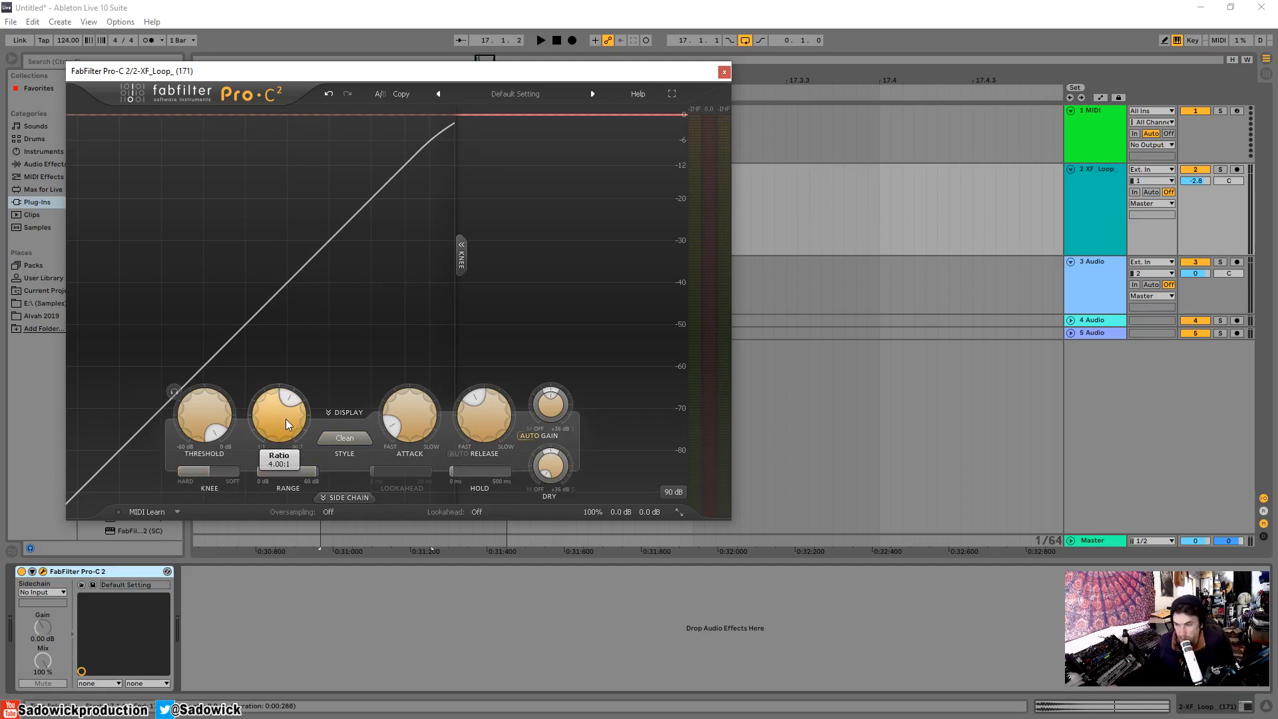
click(349, 443)
click(351, 455)
Audition the snare loop through Pro-C 2 and hide the knee display to watch the full level traces.
key(space)
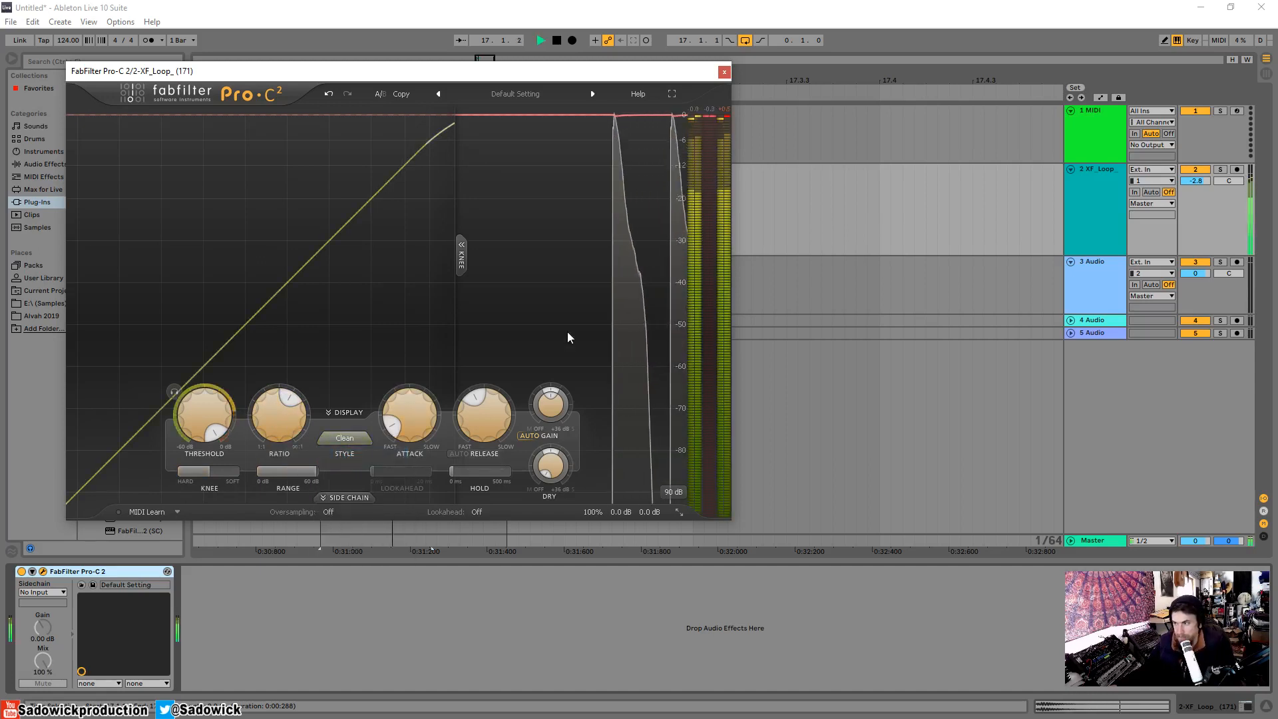
key(space)
click(461, 253)
key(space)
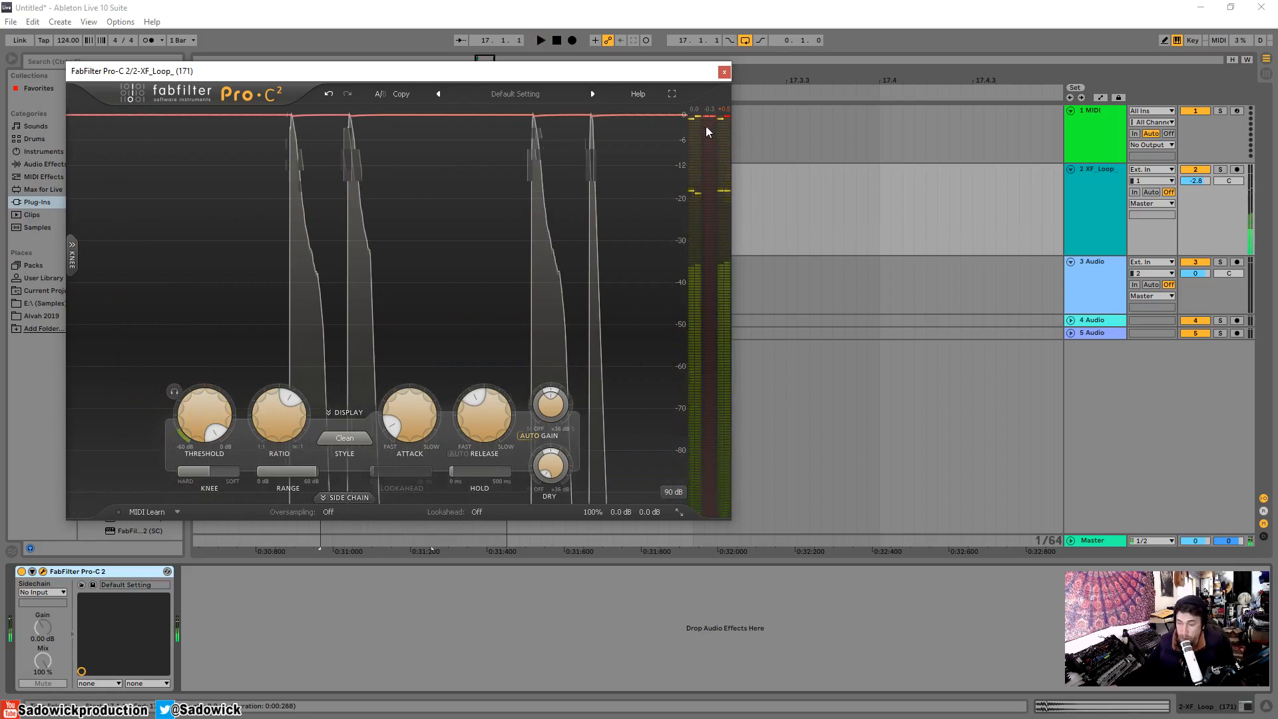
Set Pro-C 2's knee to its softest value, +72.00 dB, and show the knee display again.
mouse_move(394, 427)
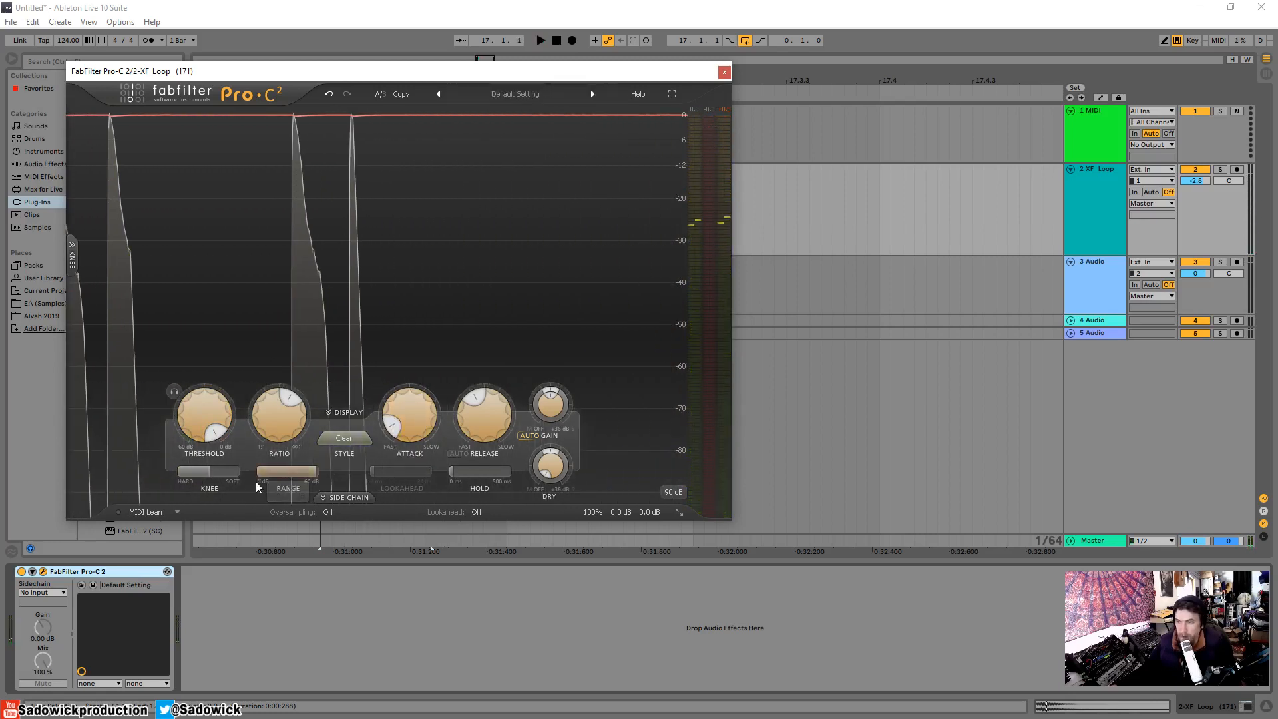
mouse_move(208, 475)
drag(208, 475, 383, 487)
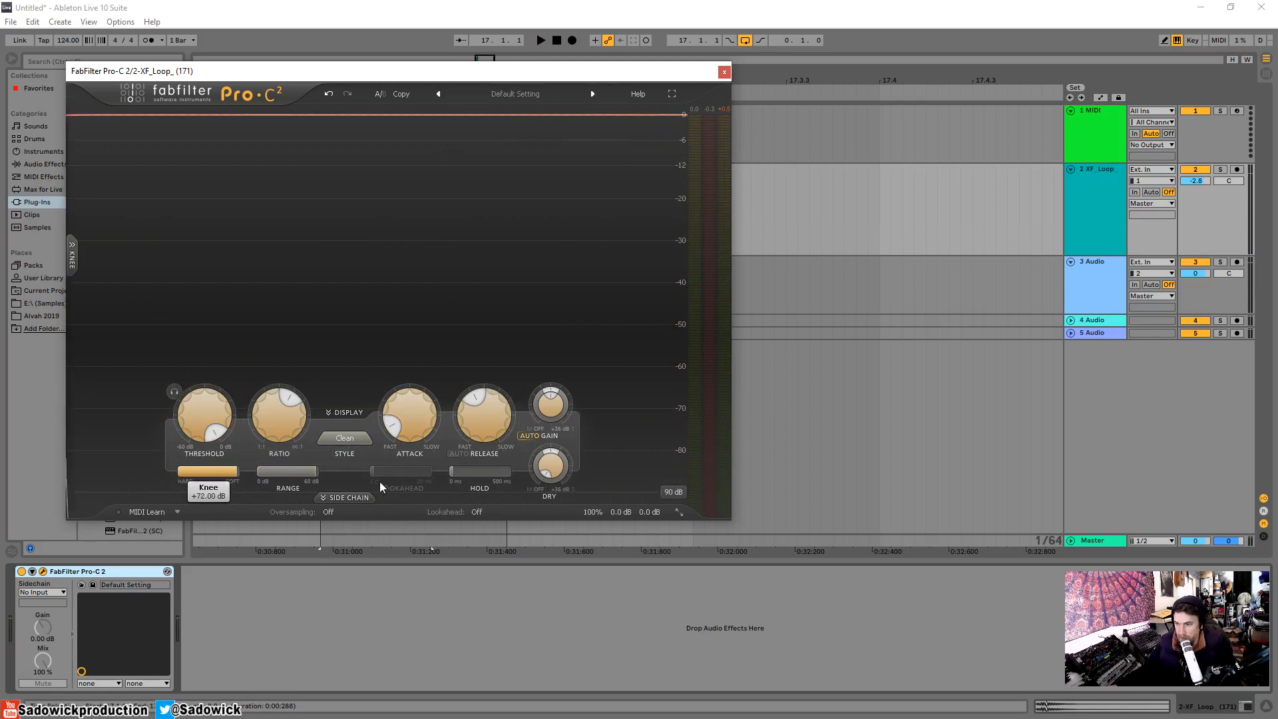
click(82, 256)
mouse_move(233, 475)
drag(215, 476, 412, 485)
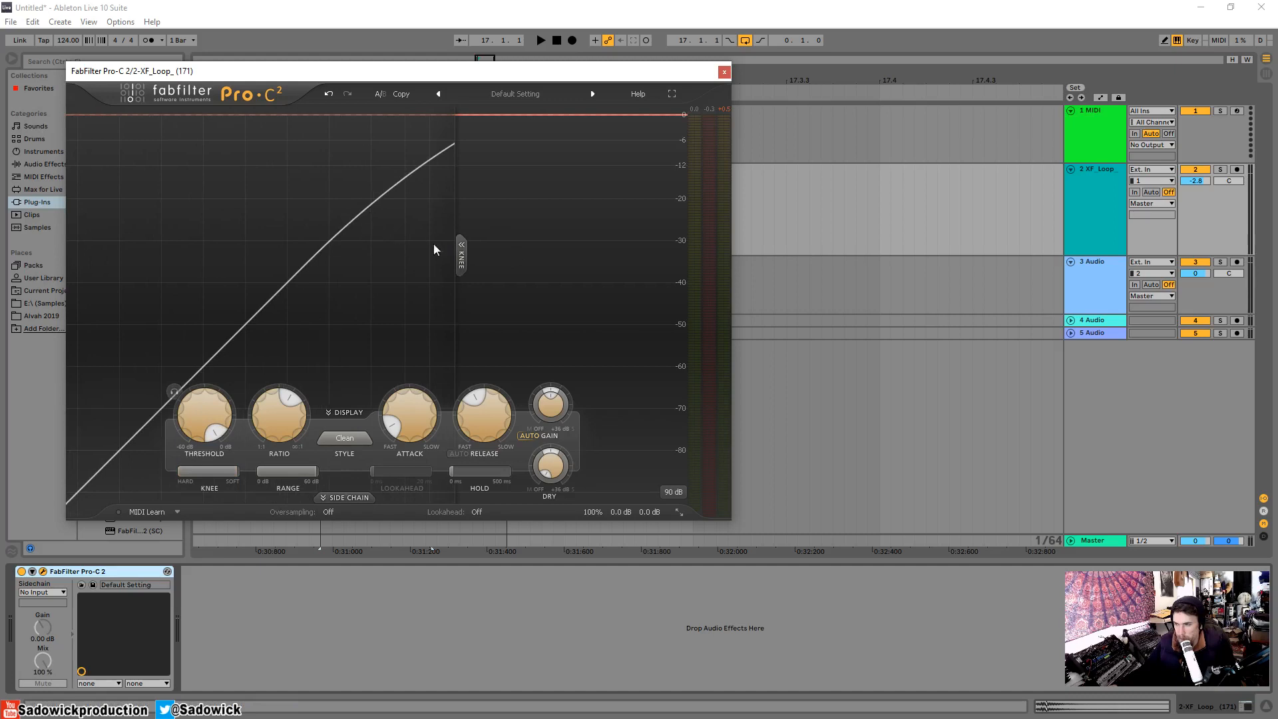
mouse_move(227, 476)
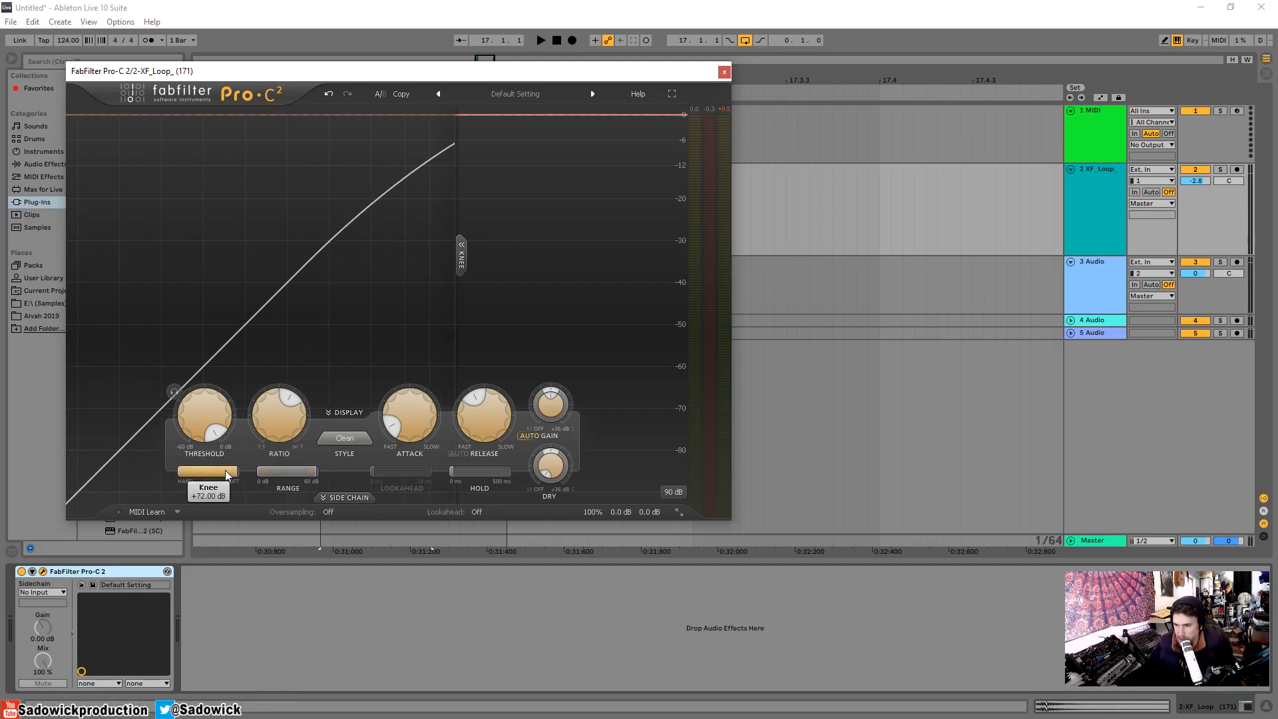
Keep the knee at its softest value, +72.00 dB, and audition the snare loop.
drag(197, 483, 241, 471)
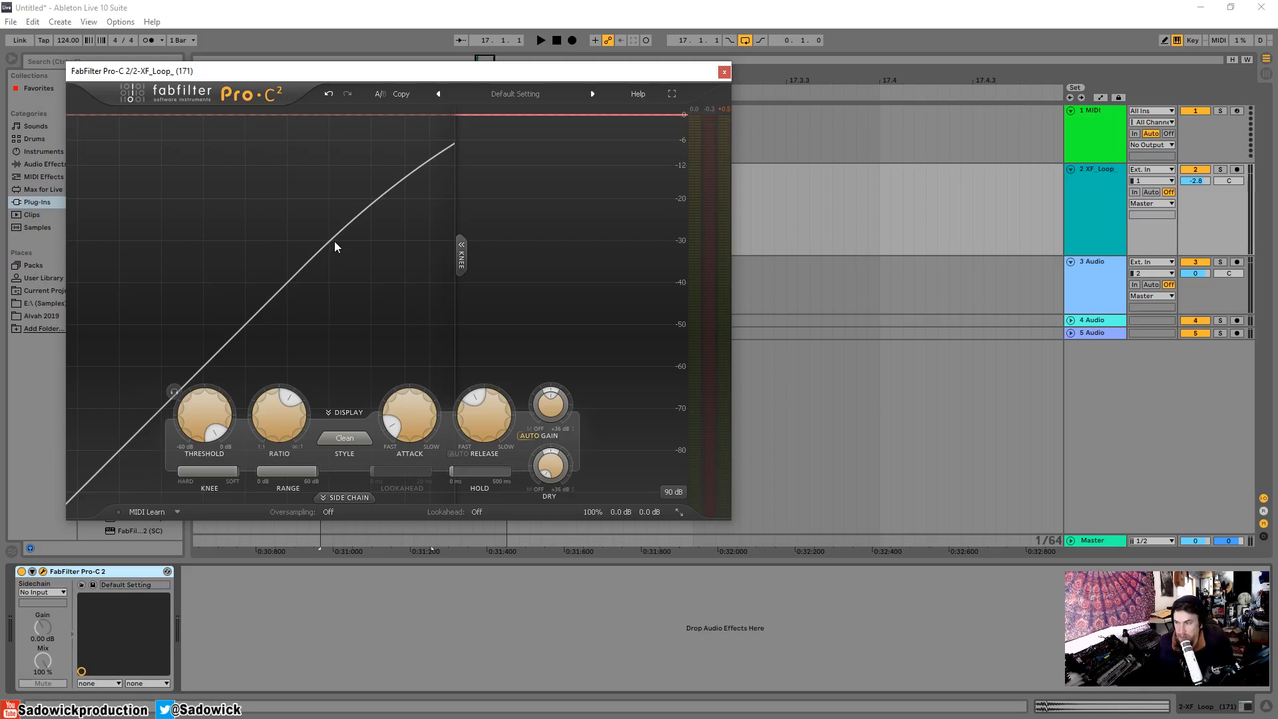
key(space)
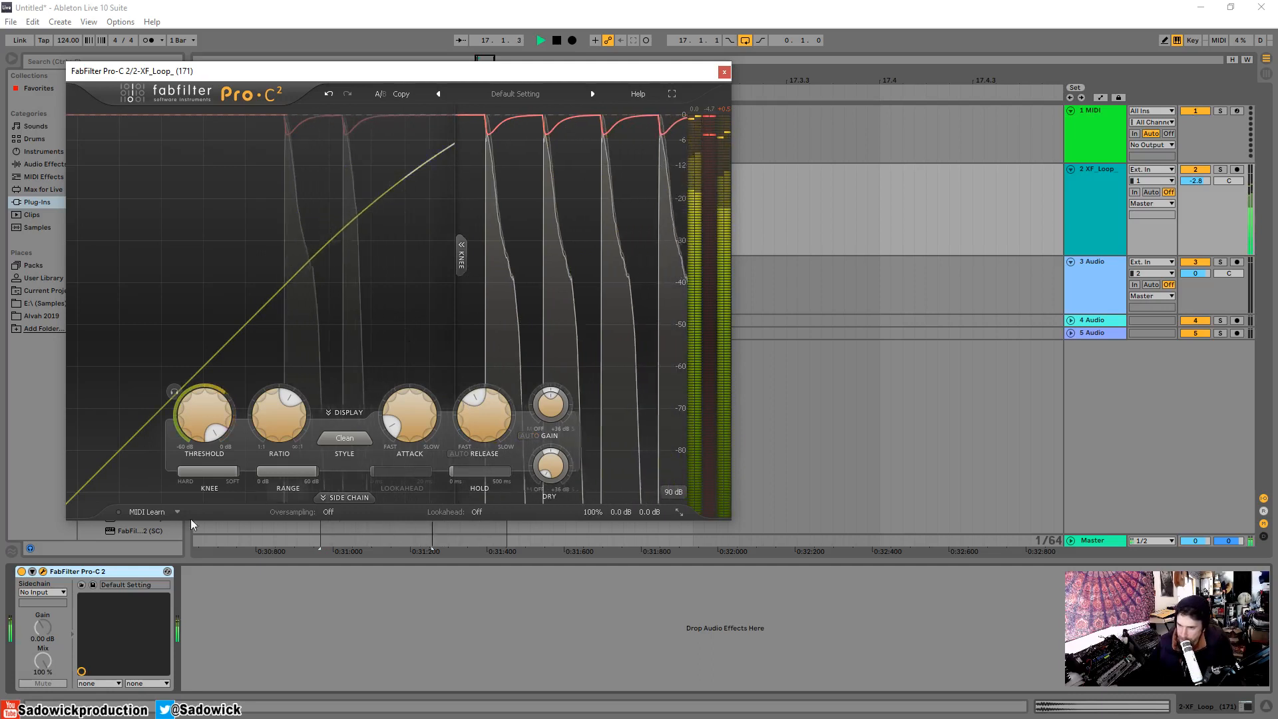
key(space)
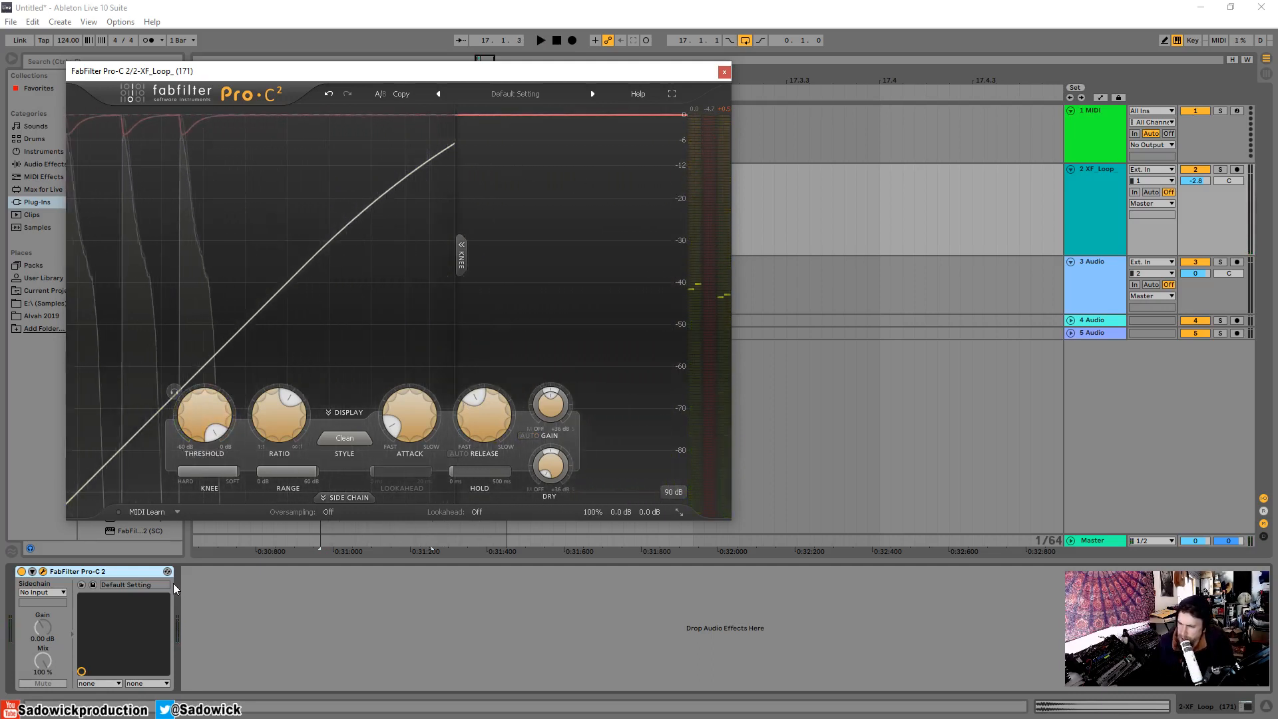
mouse_move(210, 468)
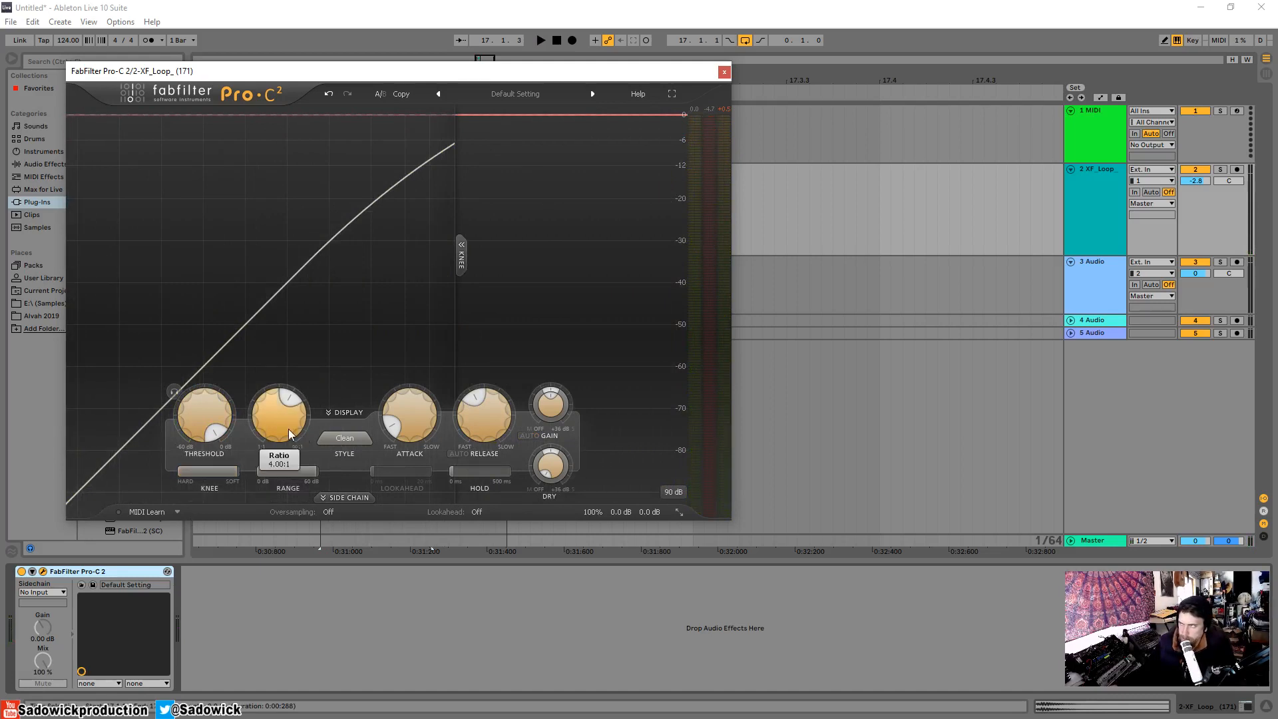
mouse_move(429, 426)
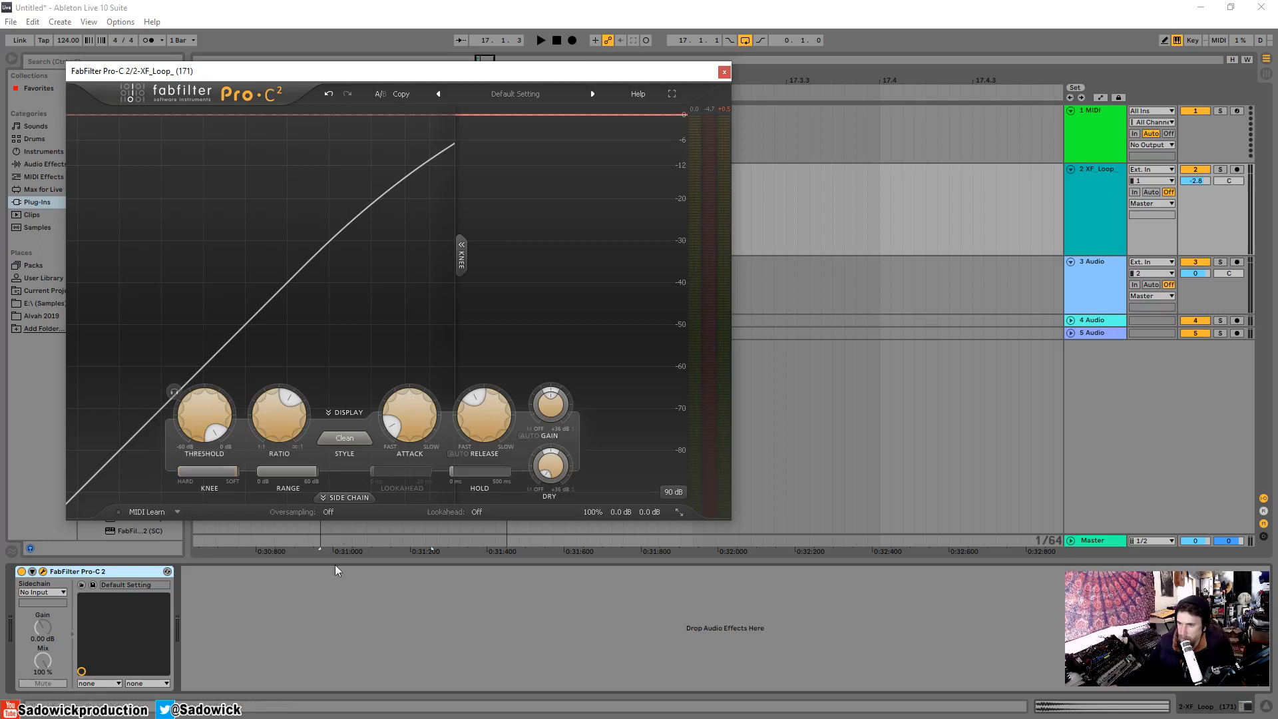
Set the knee to its hardest value, 0.00 dB, raise the threshold to 0.00 dB, and audition the snare loop.
drag(219, 481, 9, 488)
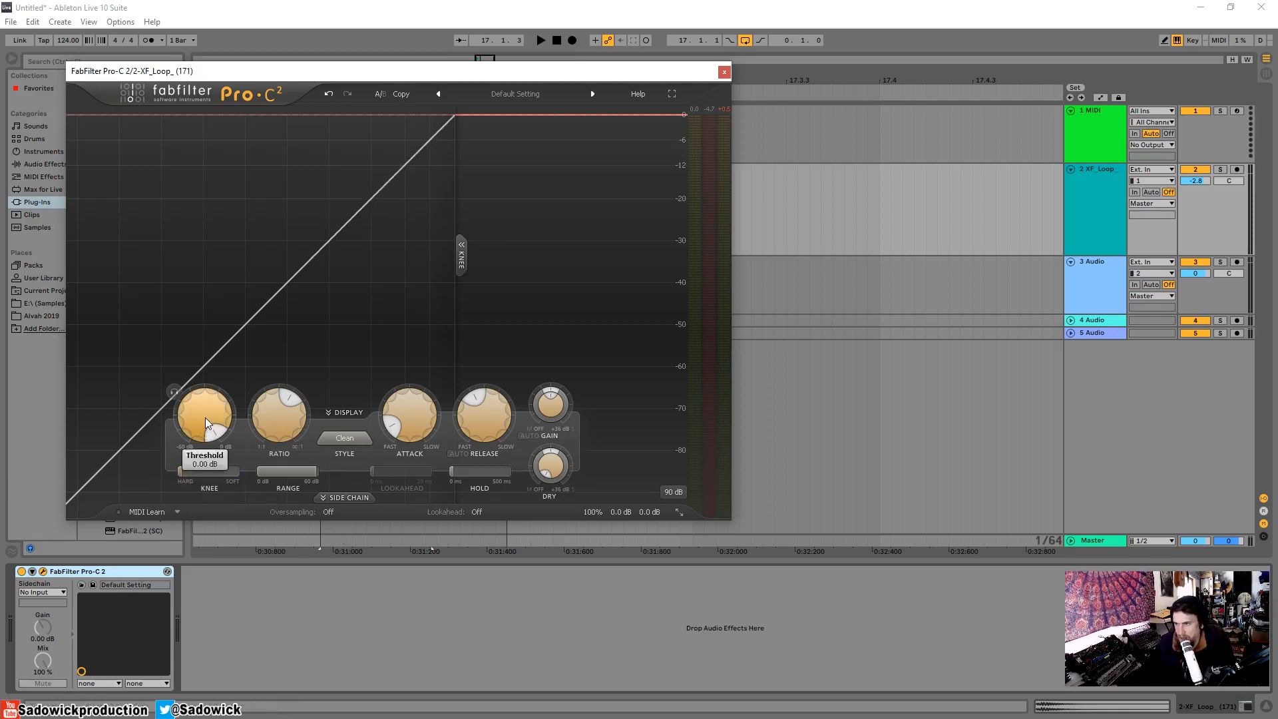
key(space)
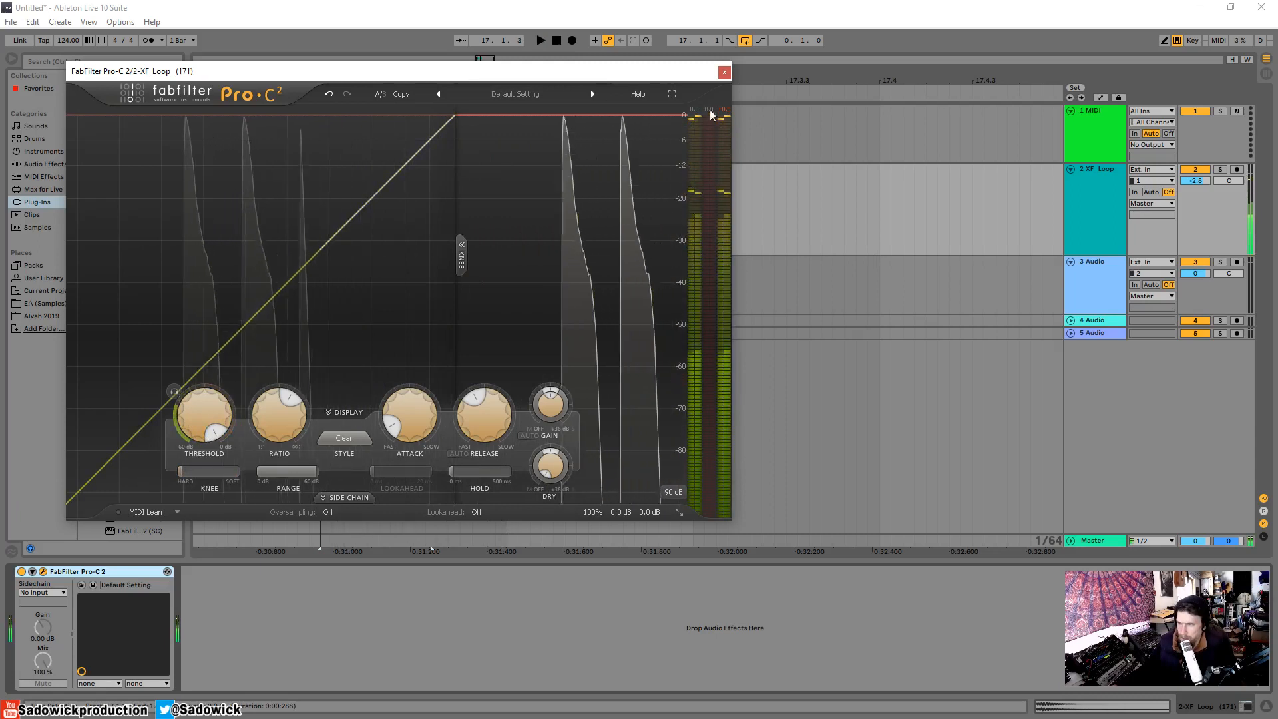
key(space)
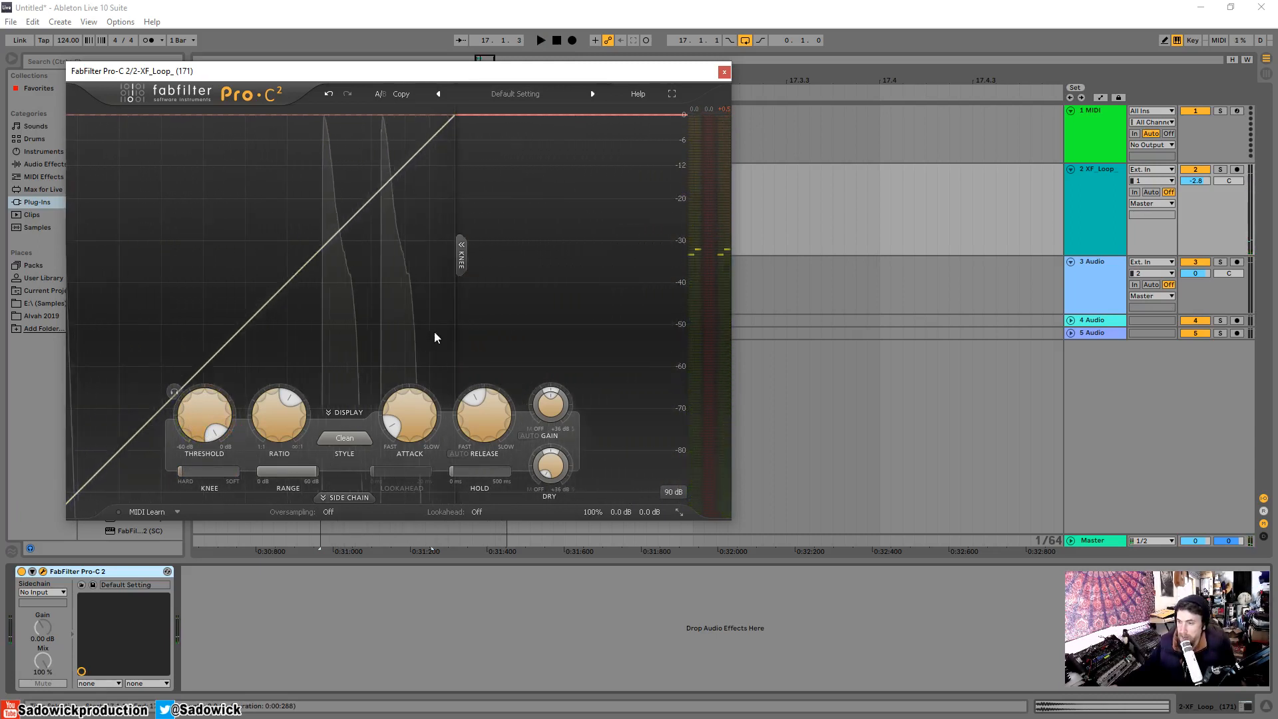
key(space)
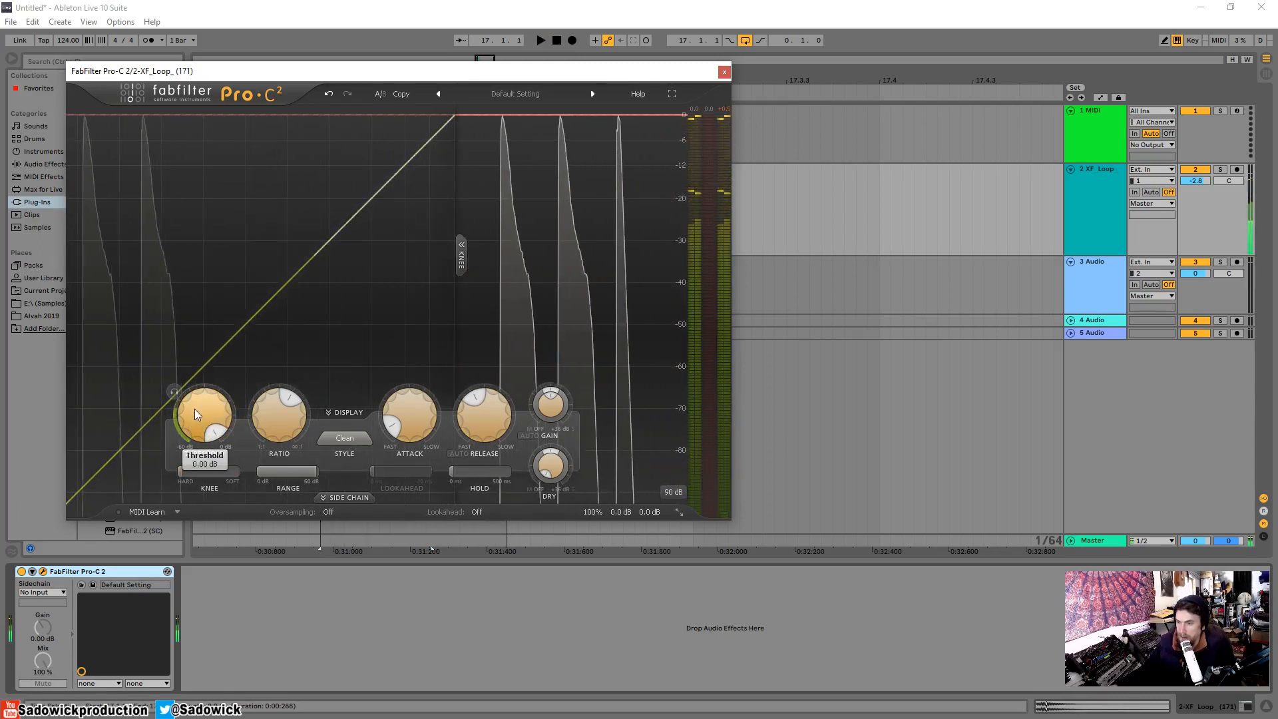
Lower the threshold to about -13 dB while auditioning the snare loop.
drag(198, 439, 190, 463)
key(space)
key(space)
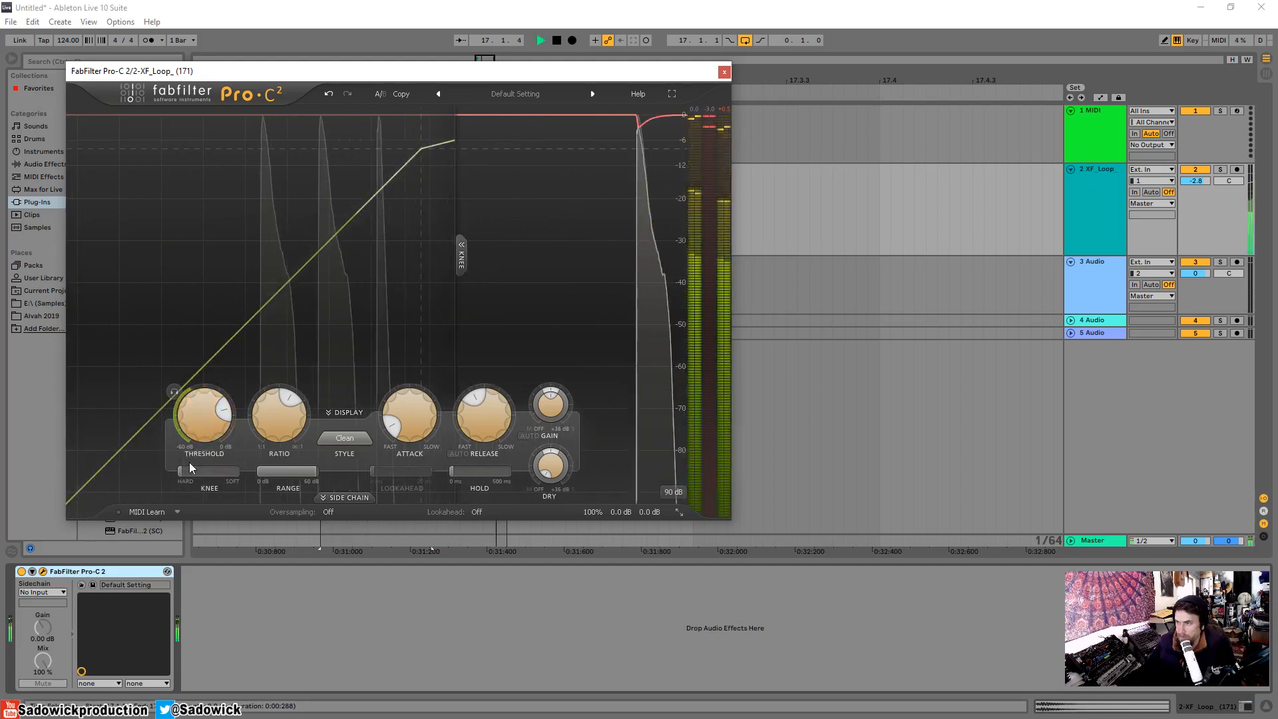
drag(199, 414, 199, 436)
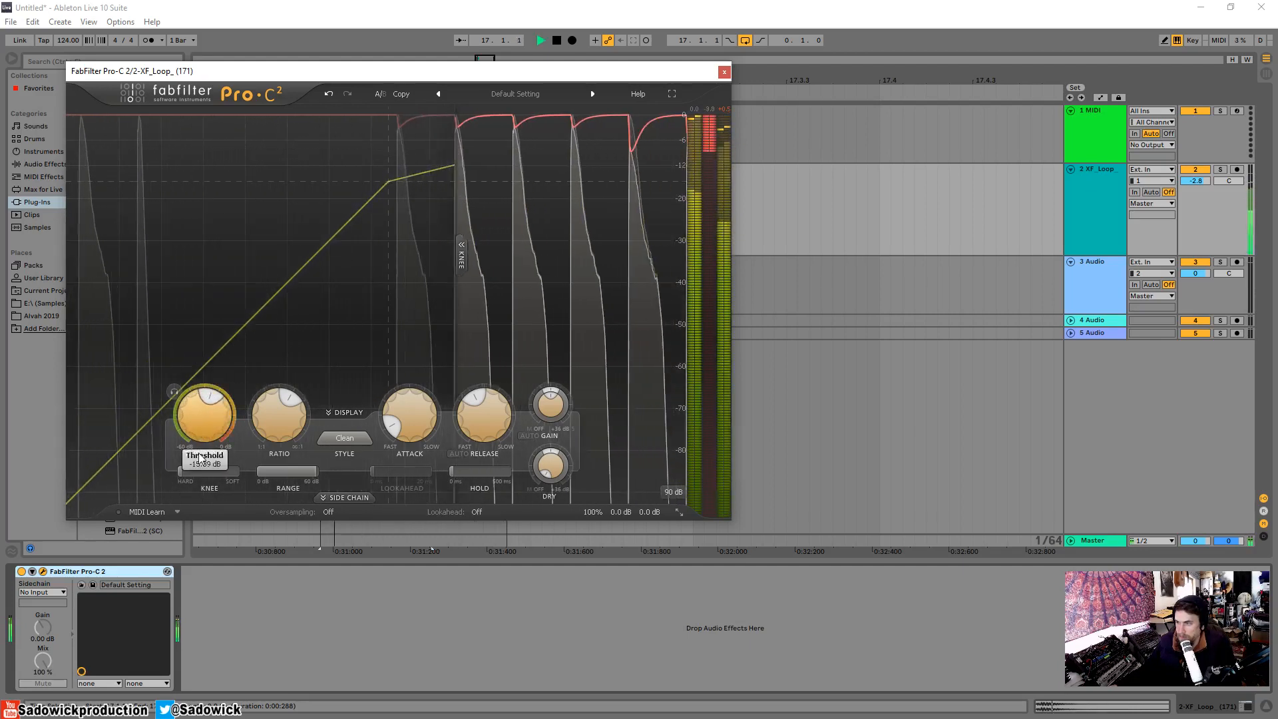
key(space)
Change the level display range to 36 dB and audition the snare loop with the fastest attack, 0.005 ms.
click(683, 496)
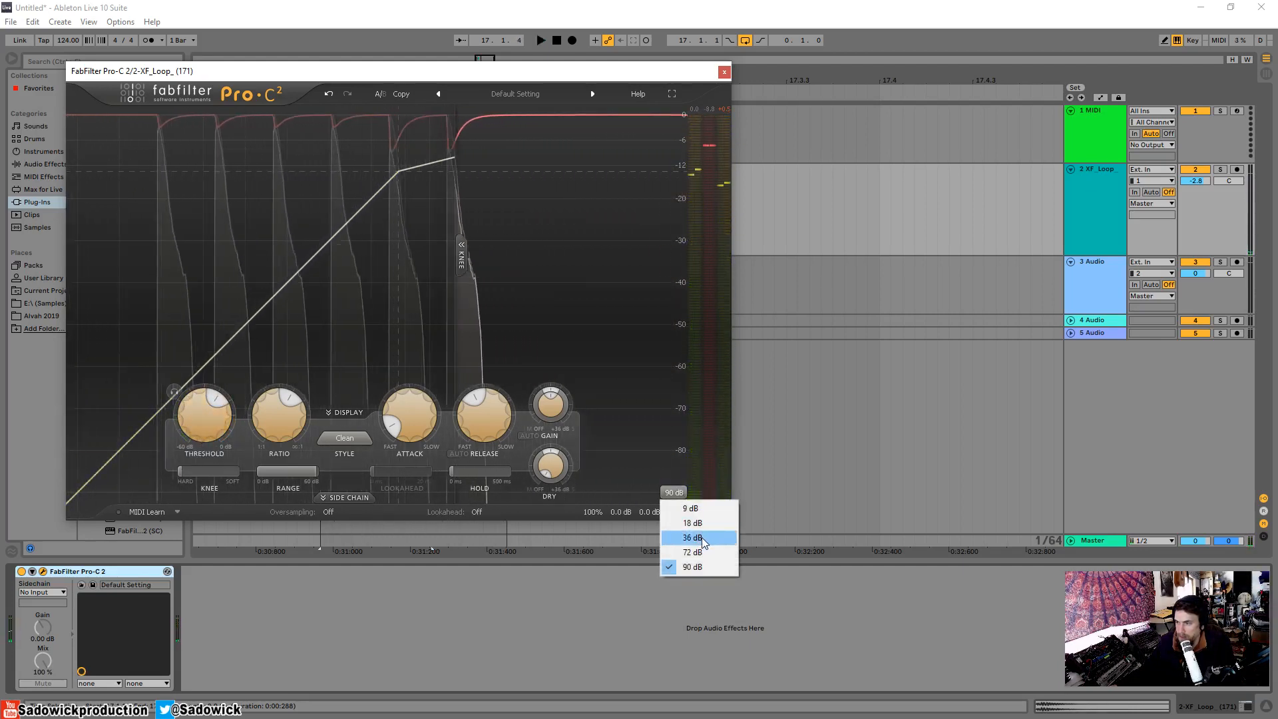
click(701, 537)
key(space)
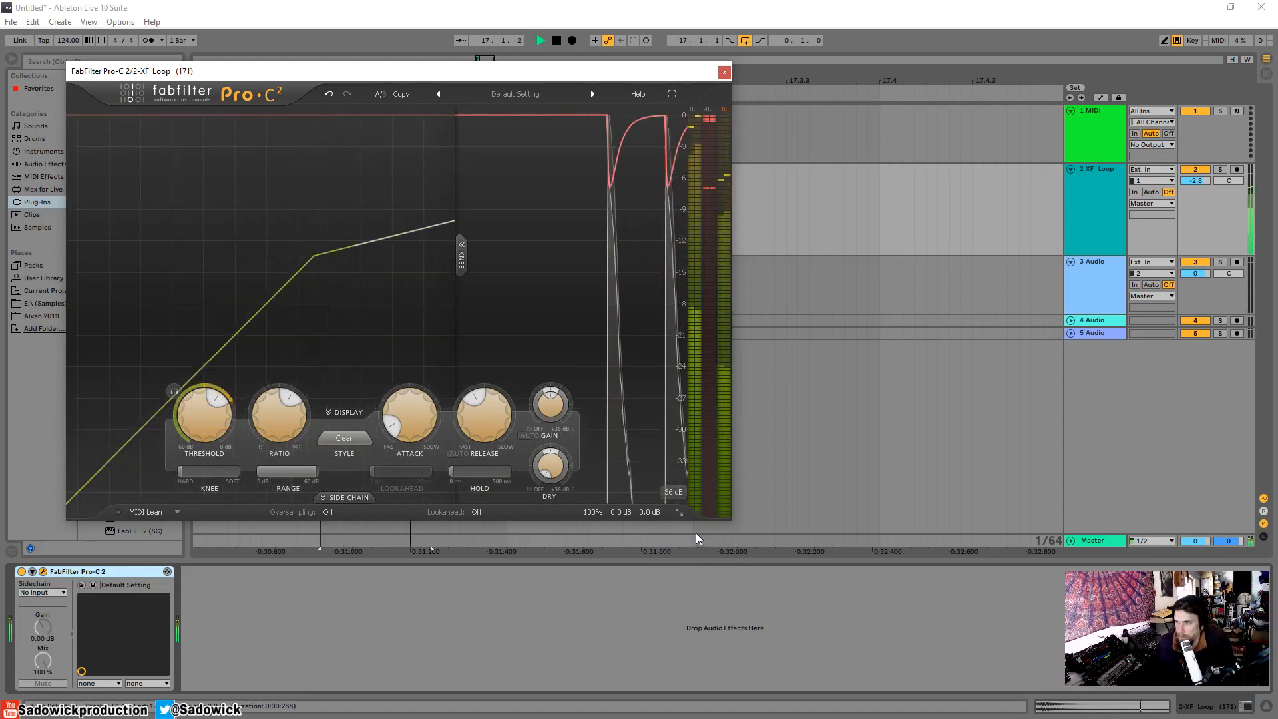
key(space)
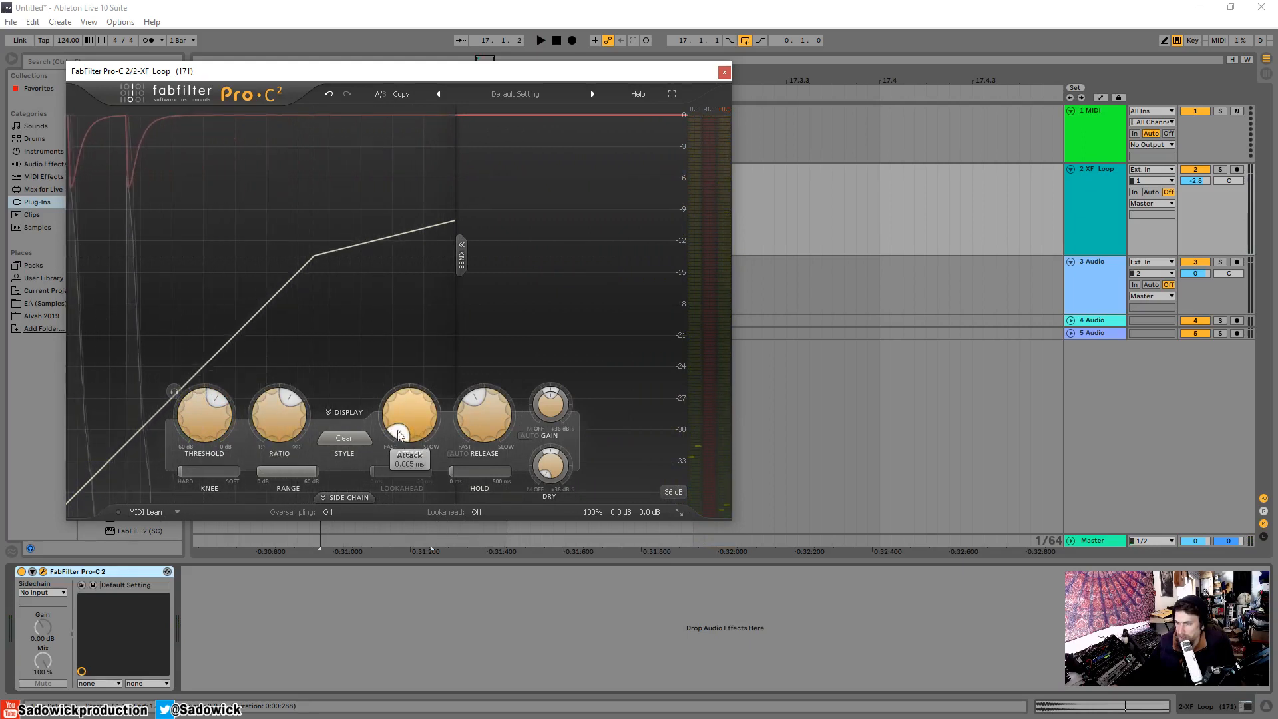
key(space)
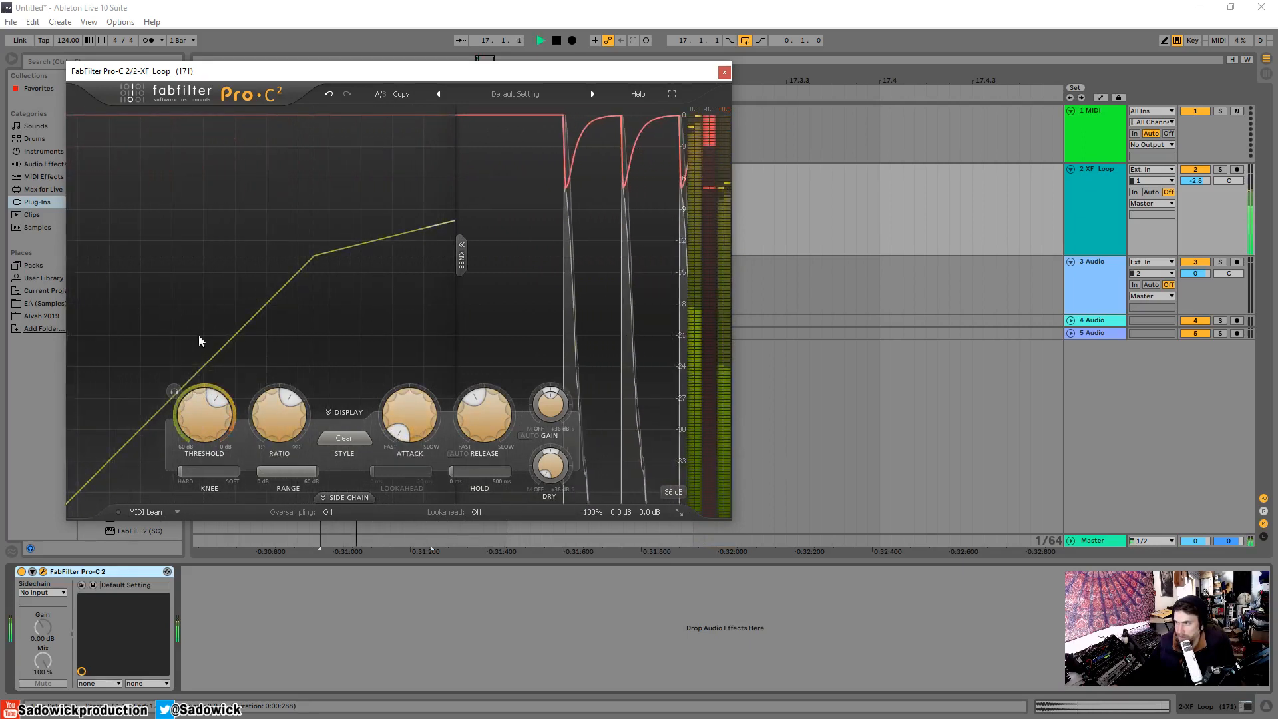
key(space)
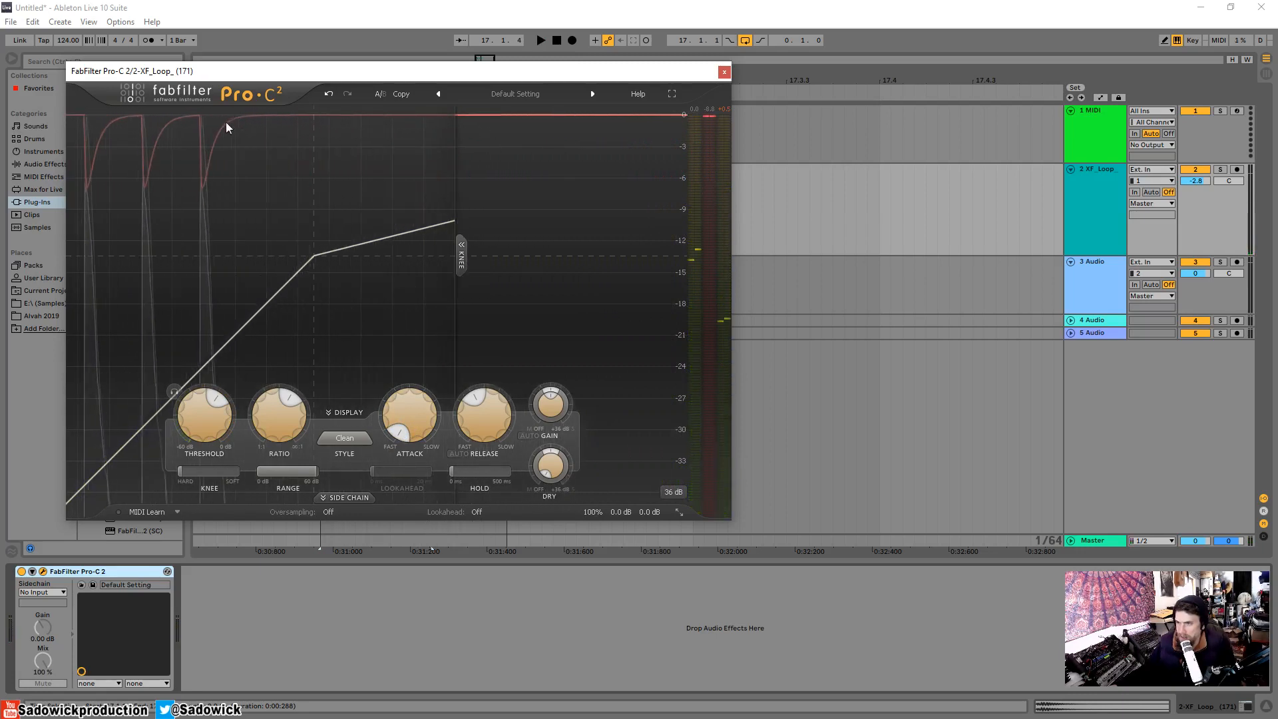
Shorten the release while auditioning the snare loop, and restore its previous setting.
key(space)
drag(477, 418, 472, 436)
key(space)
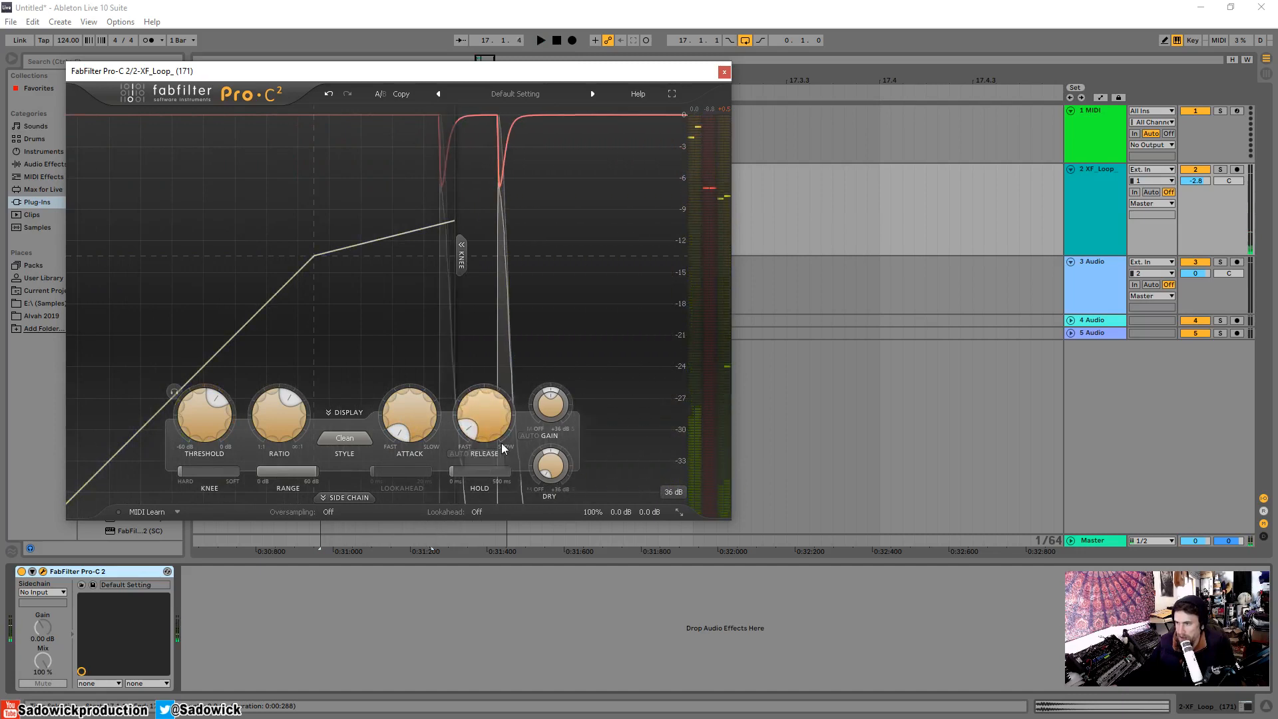
key(space)
key(space)
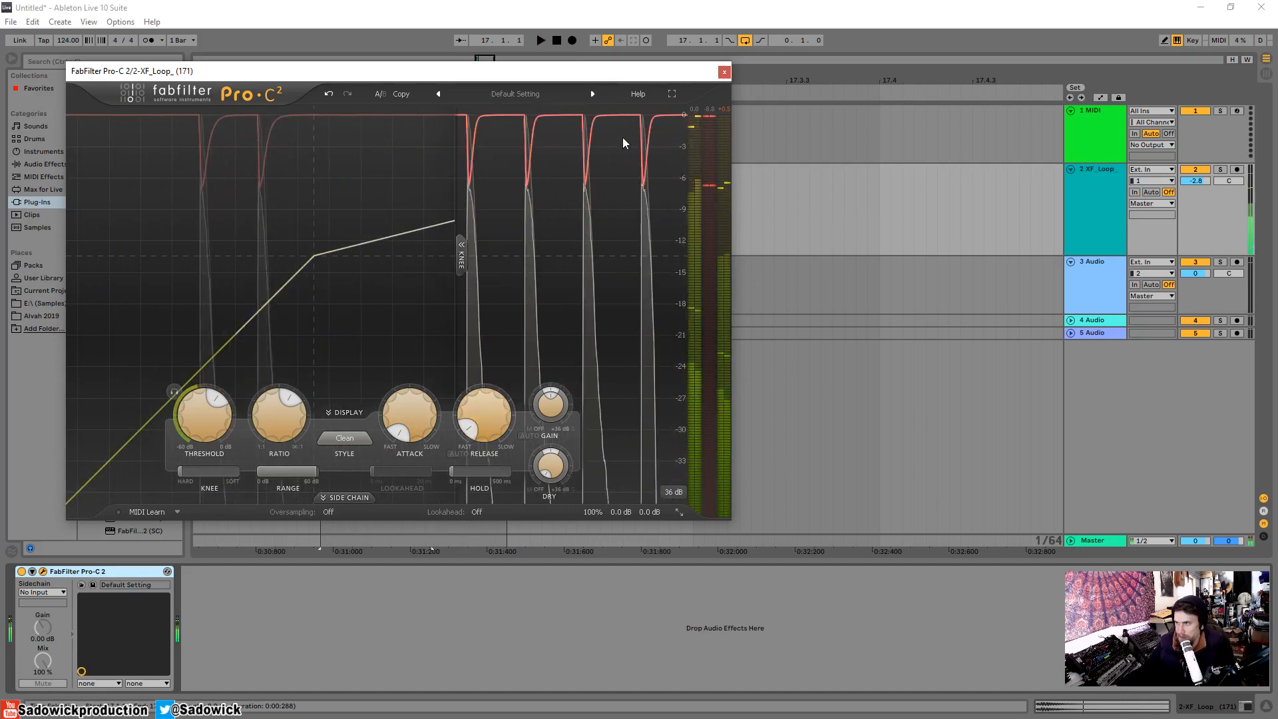
ctrl+click(488, 433)
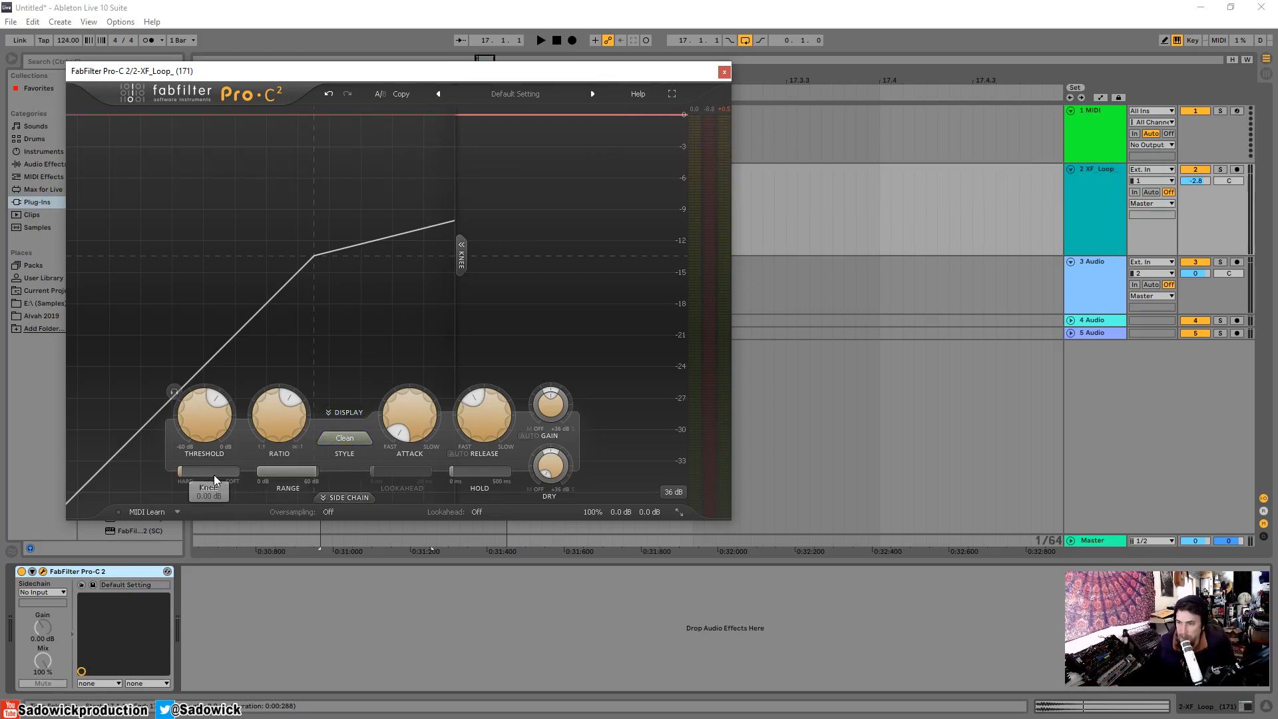
Switch the compression style to Classic and back to Clean, auditioning the snare loop with each.
click(345, 439)
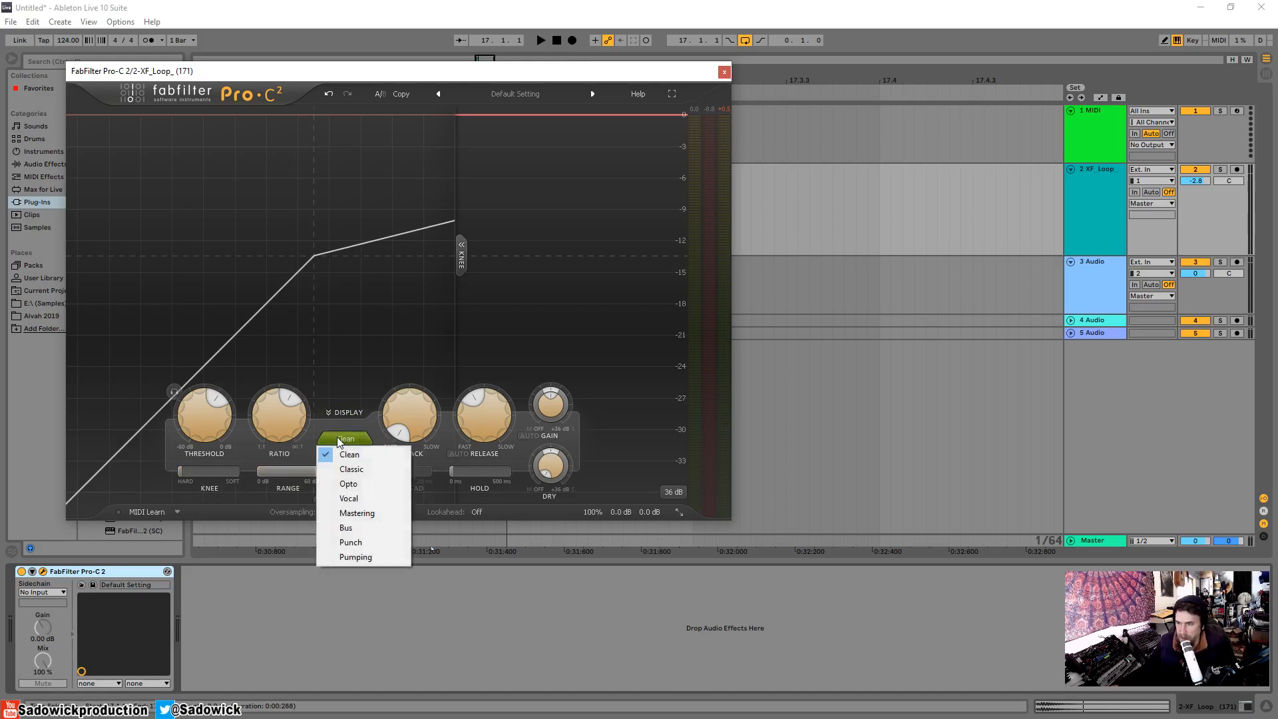
click(359, 473)
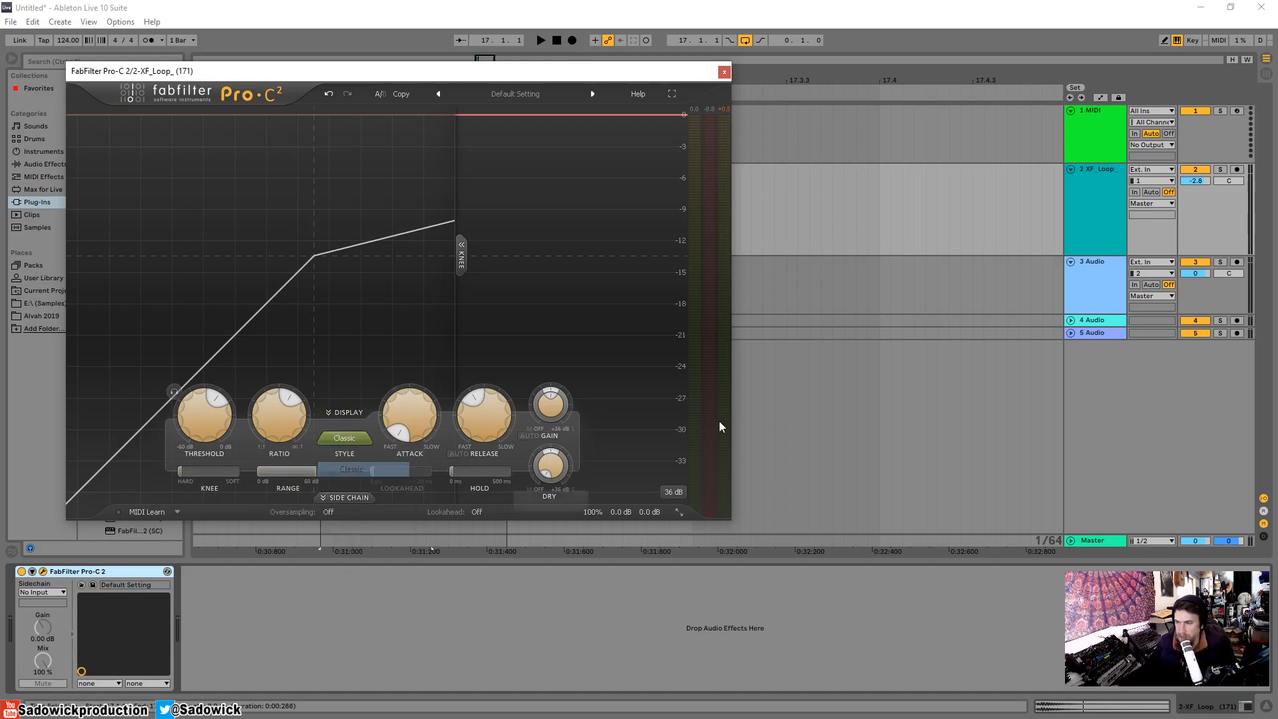
key(space)
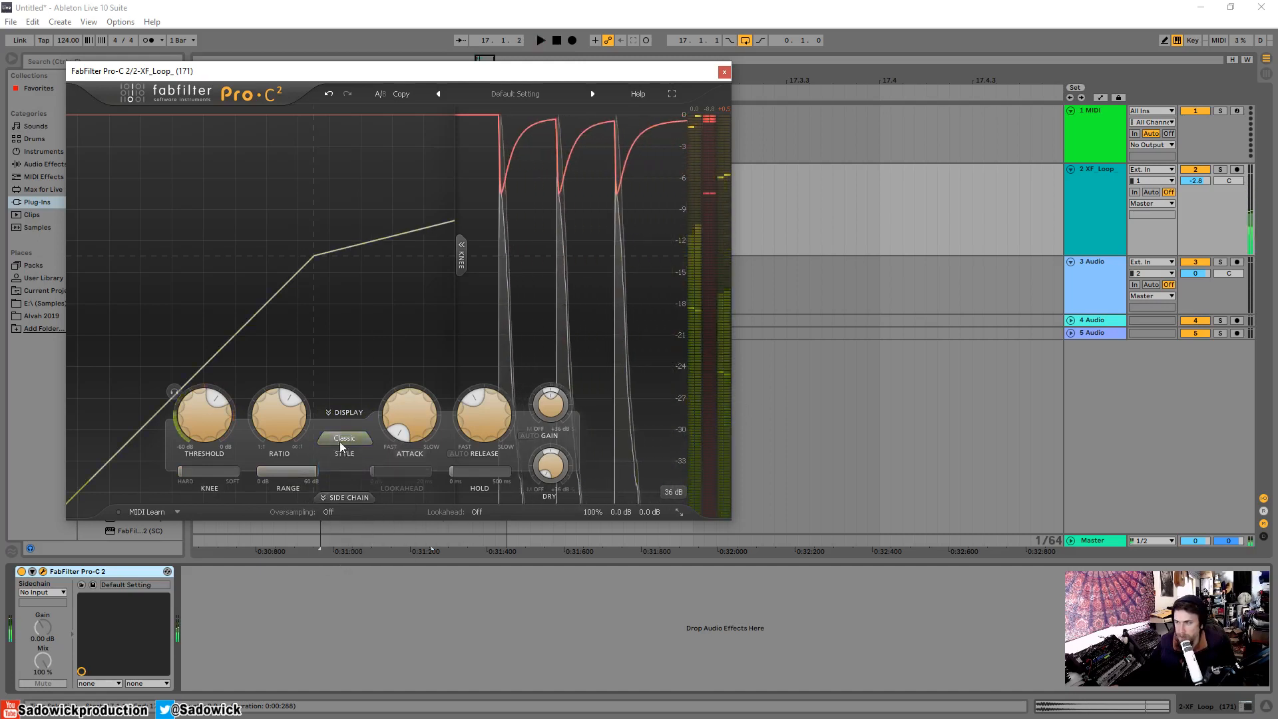
click(340, 440)
click(354, 452)
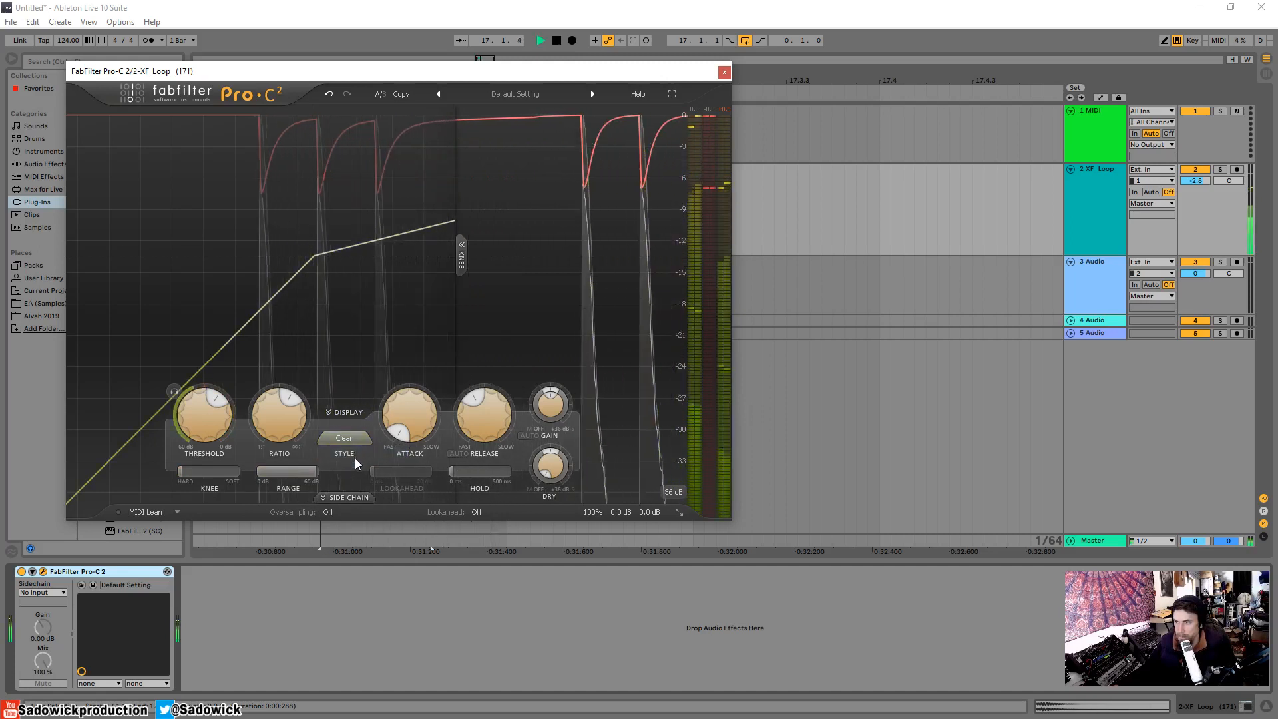
key(space)
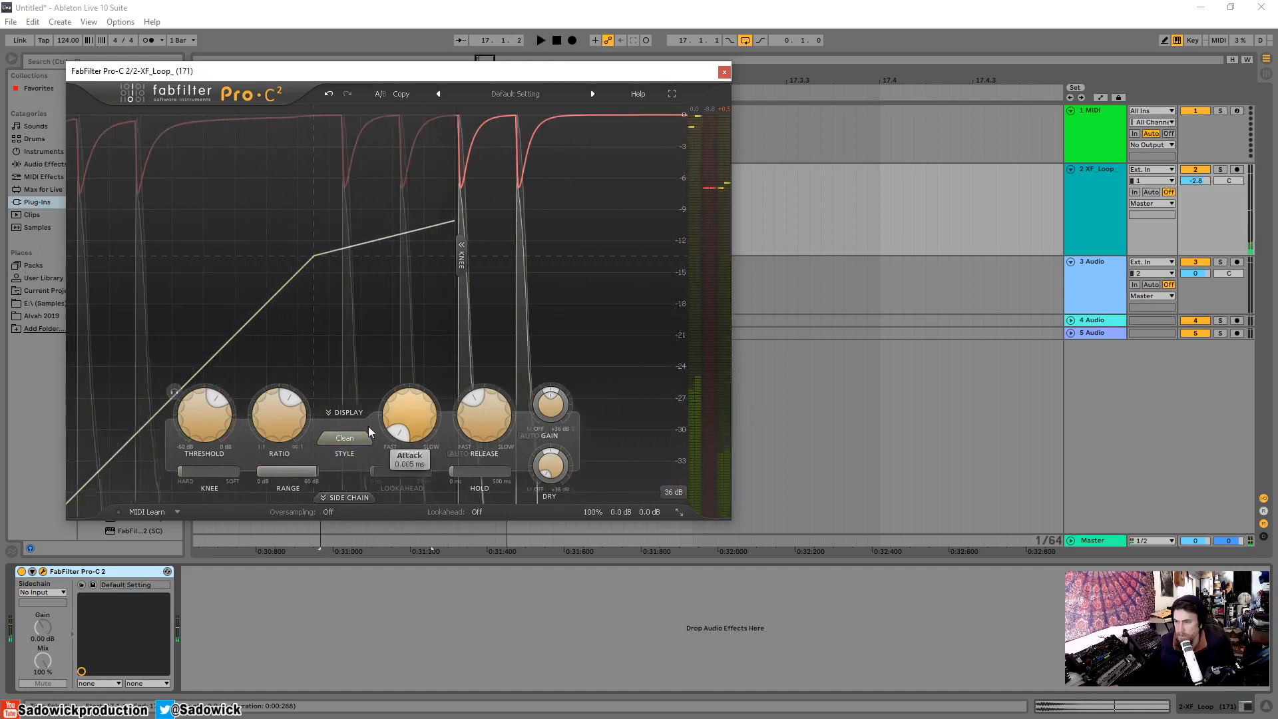
Repeat the Classic versus Clean style comparison on the snare loop, watching the recovery of the gain reduction trace.
click(346, 438)
click(360, 471)
key(space)
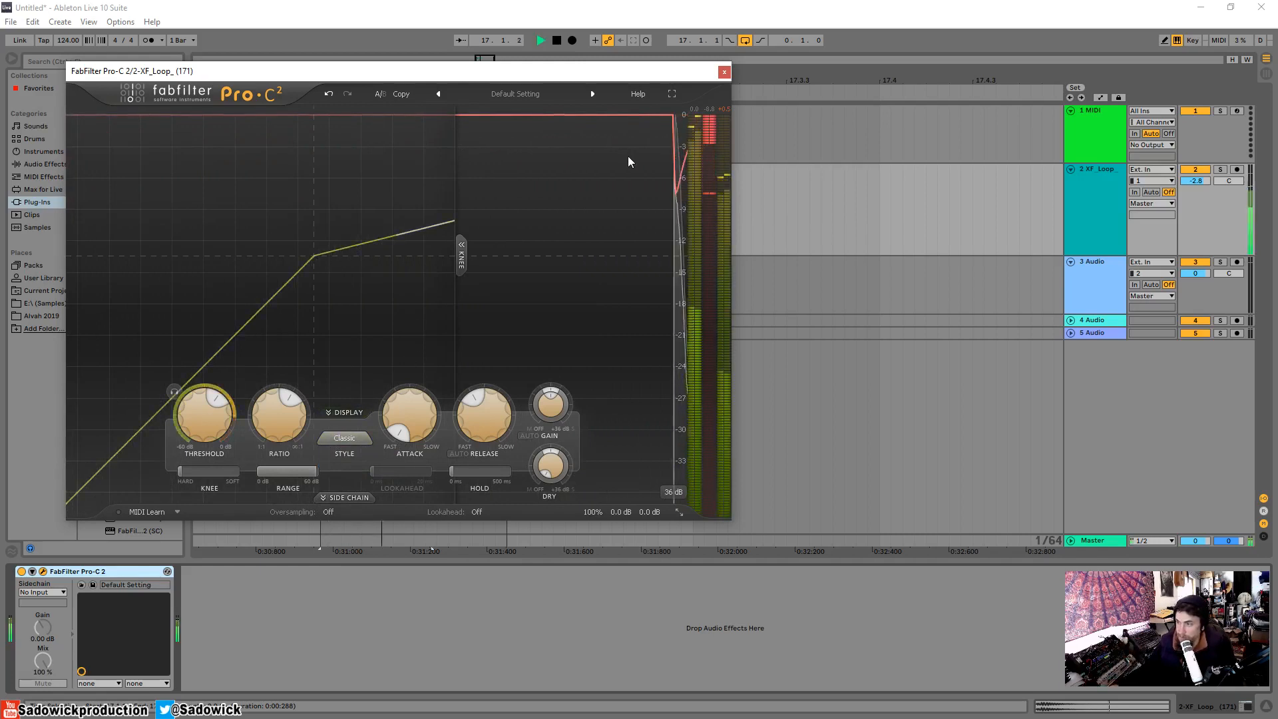
click(342, 438)
click(345, 450)
key(space)
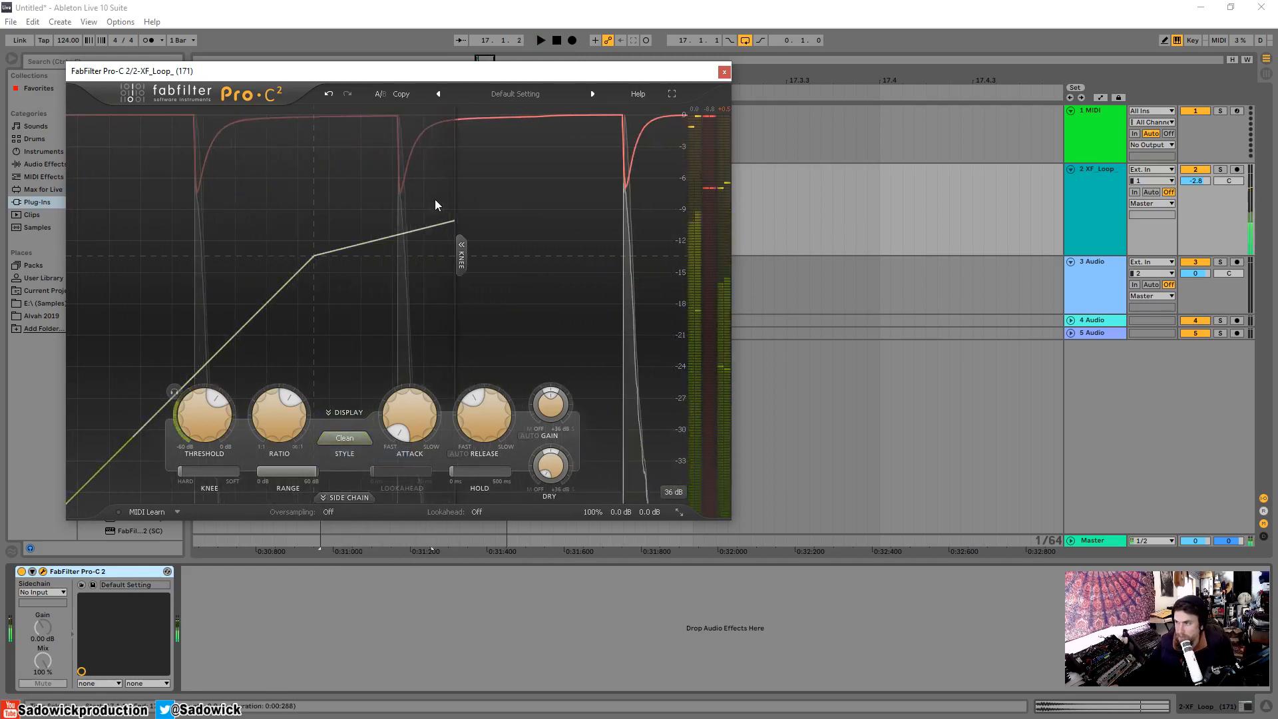
key(space)
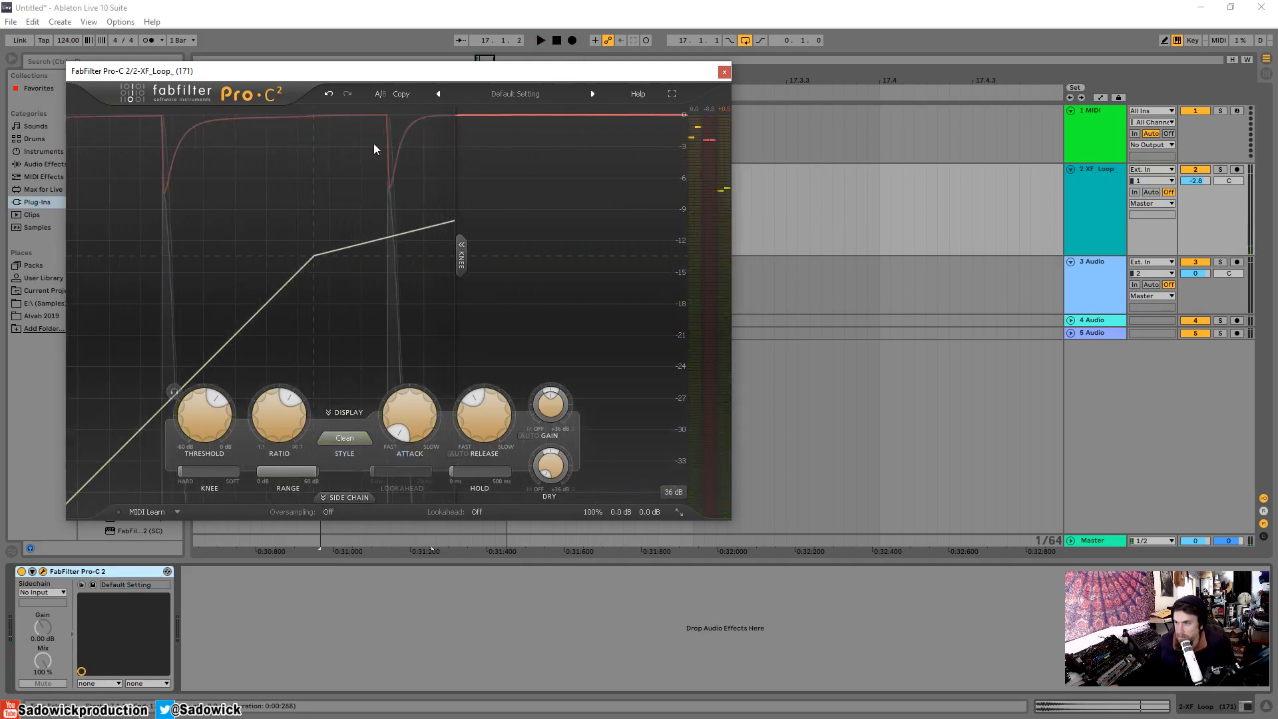
Audition the snare loop in the Clean style, change the style to Classic, and audition it again.
key(space)
mouse_move(430, 407)
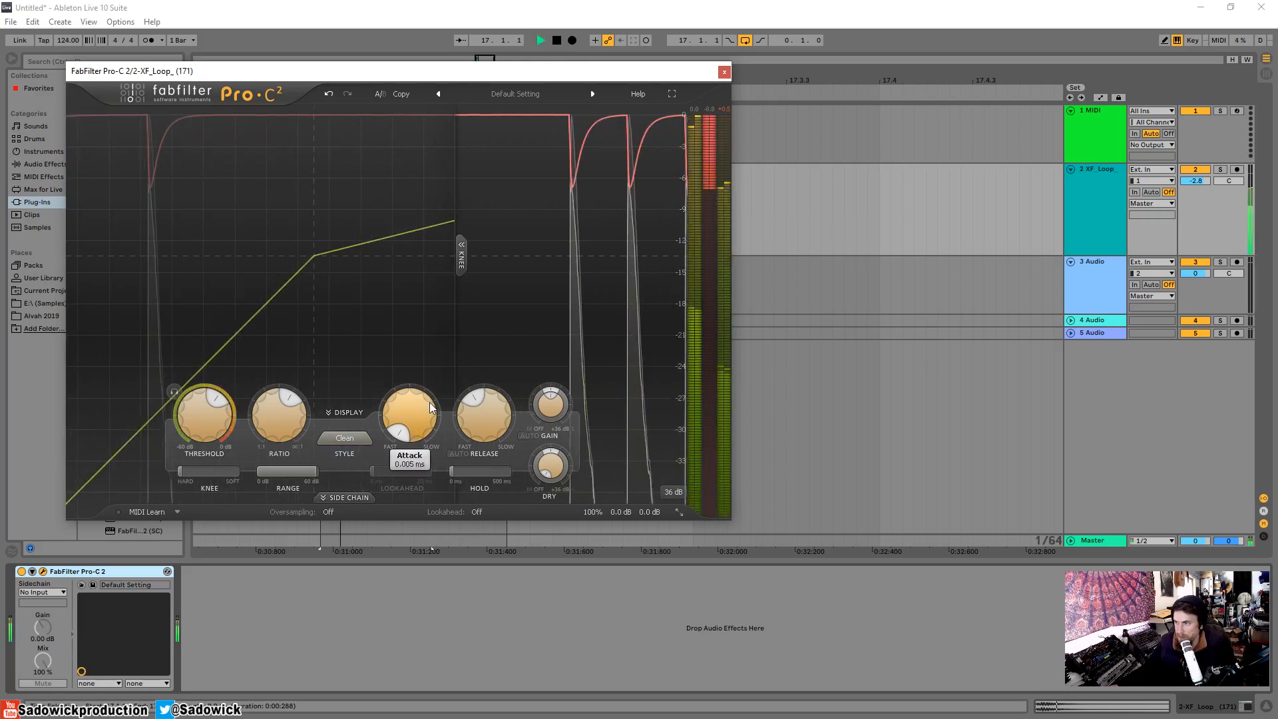
key(space)
key(space)
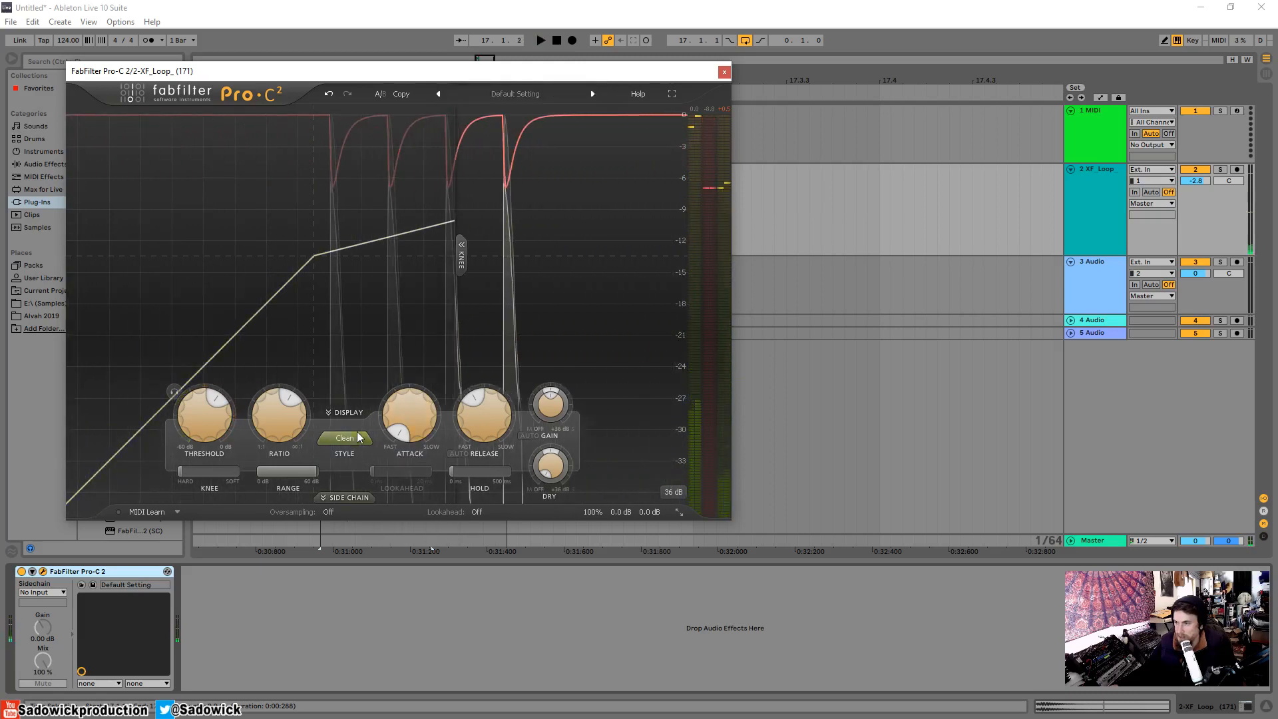
click(344, 437)
click(348, 467)
mouse_move(406, 425)
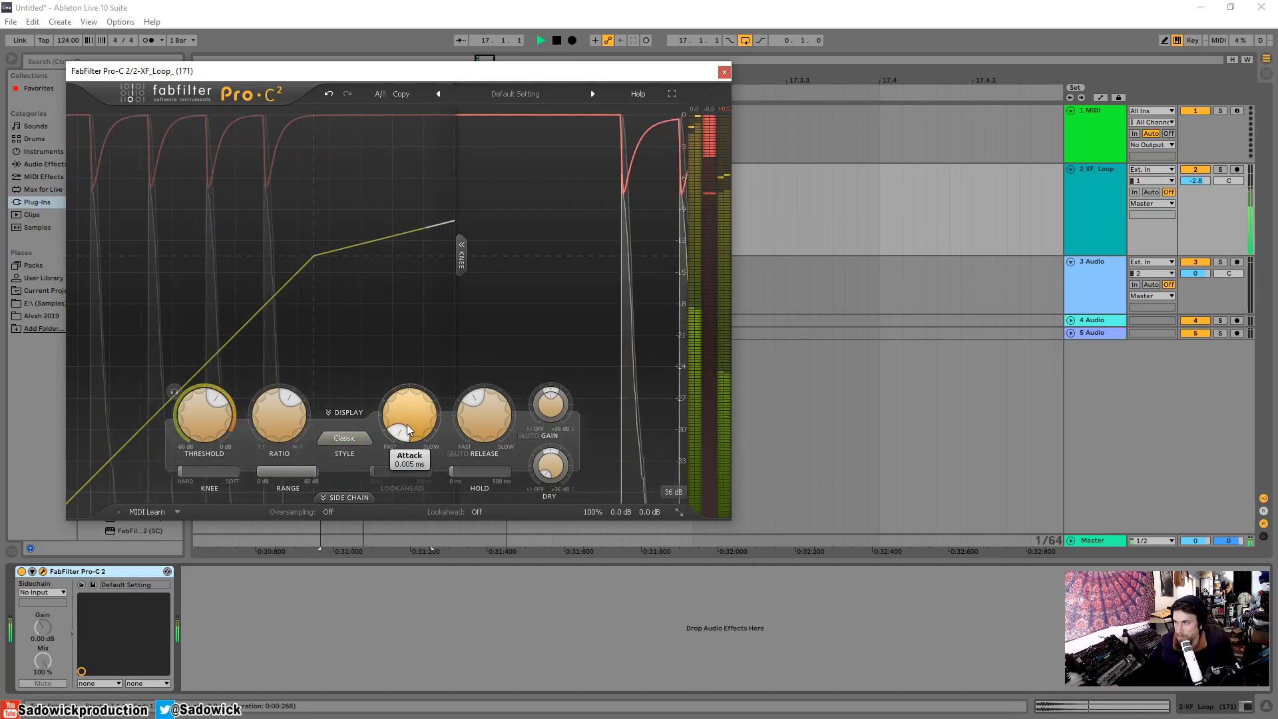
key(space)
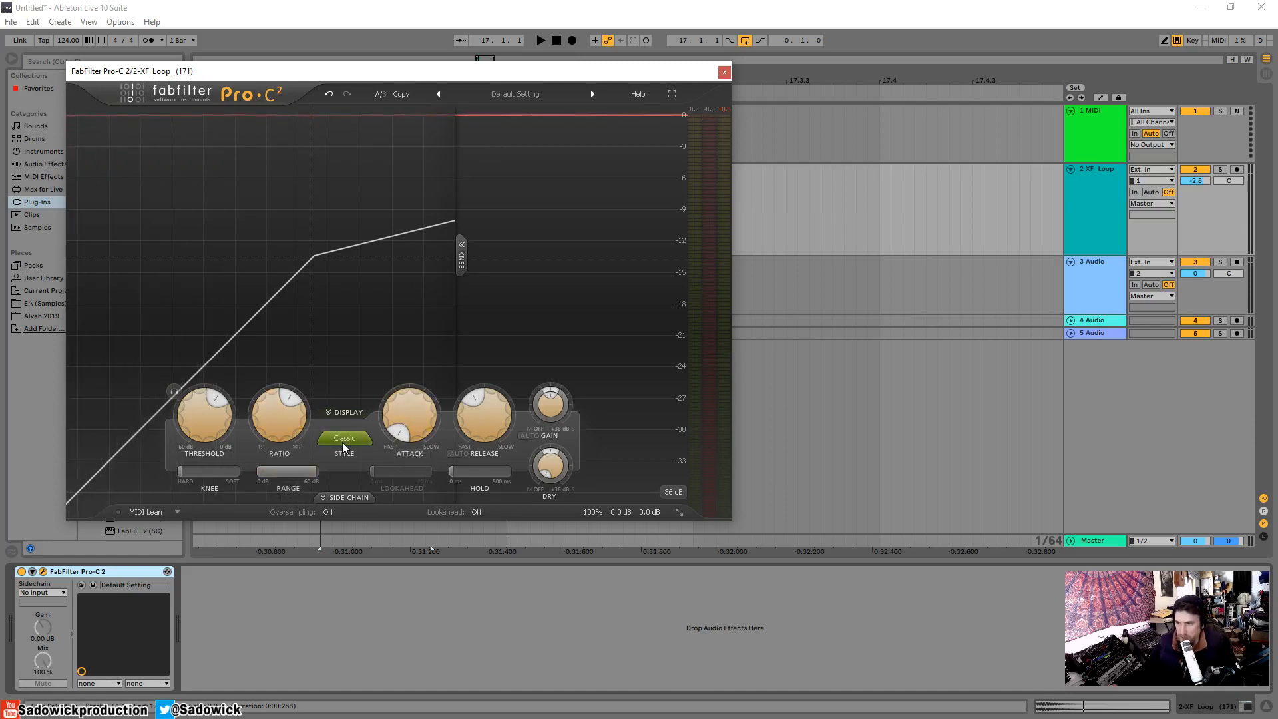
Return the compression style to Clean and play the snare loop briefly.
mouse_move(342, 441)
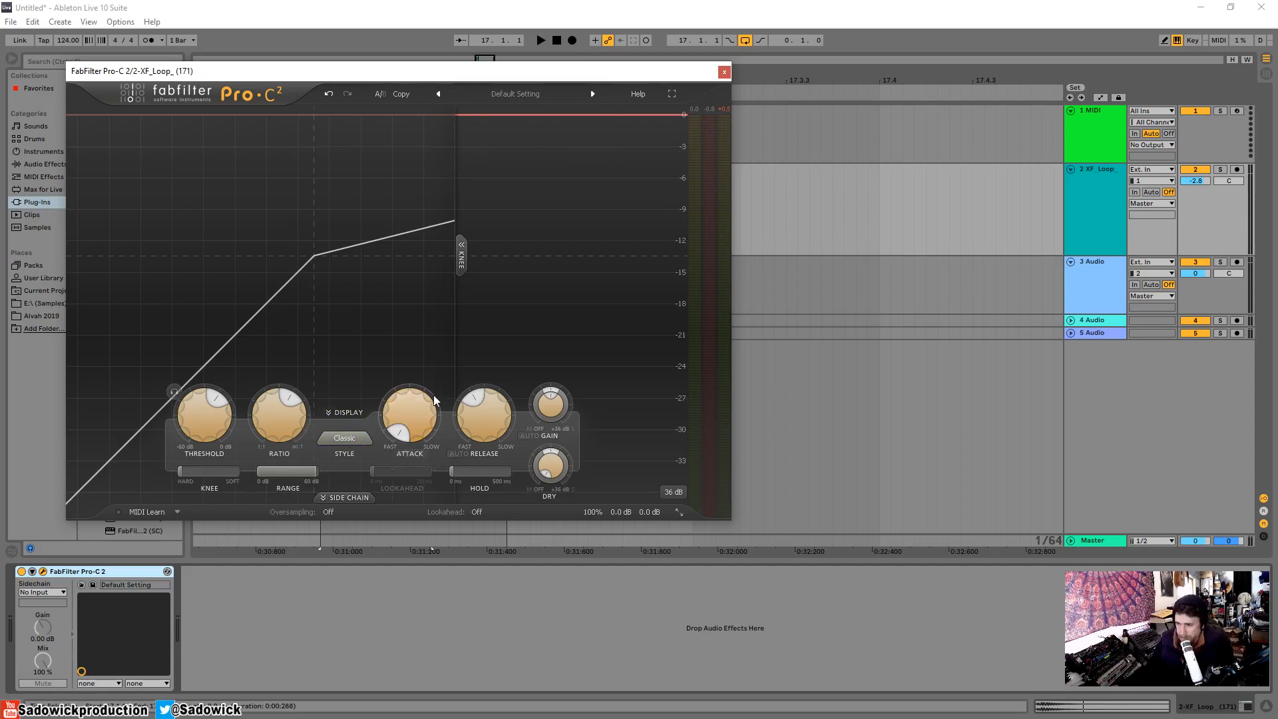
click(345, 439)
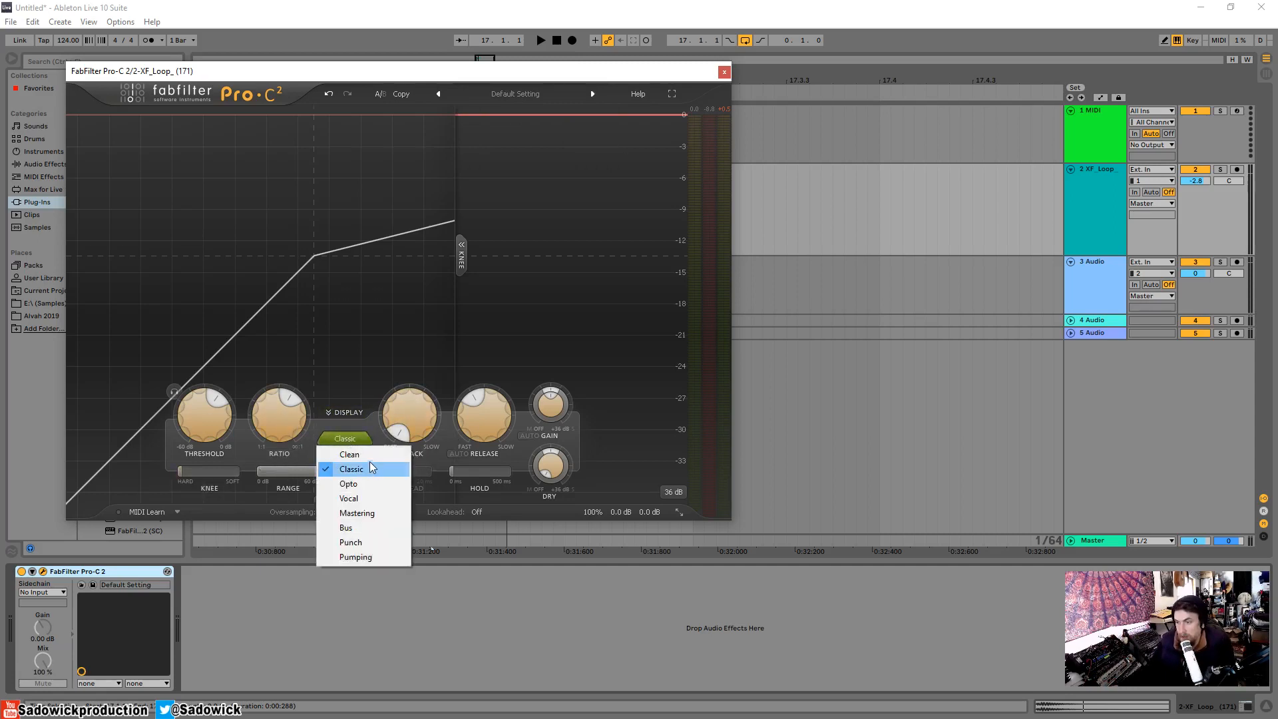
click(385, 450)
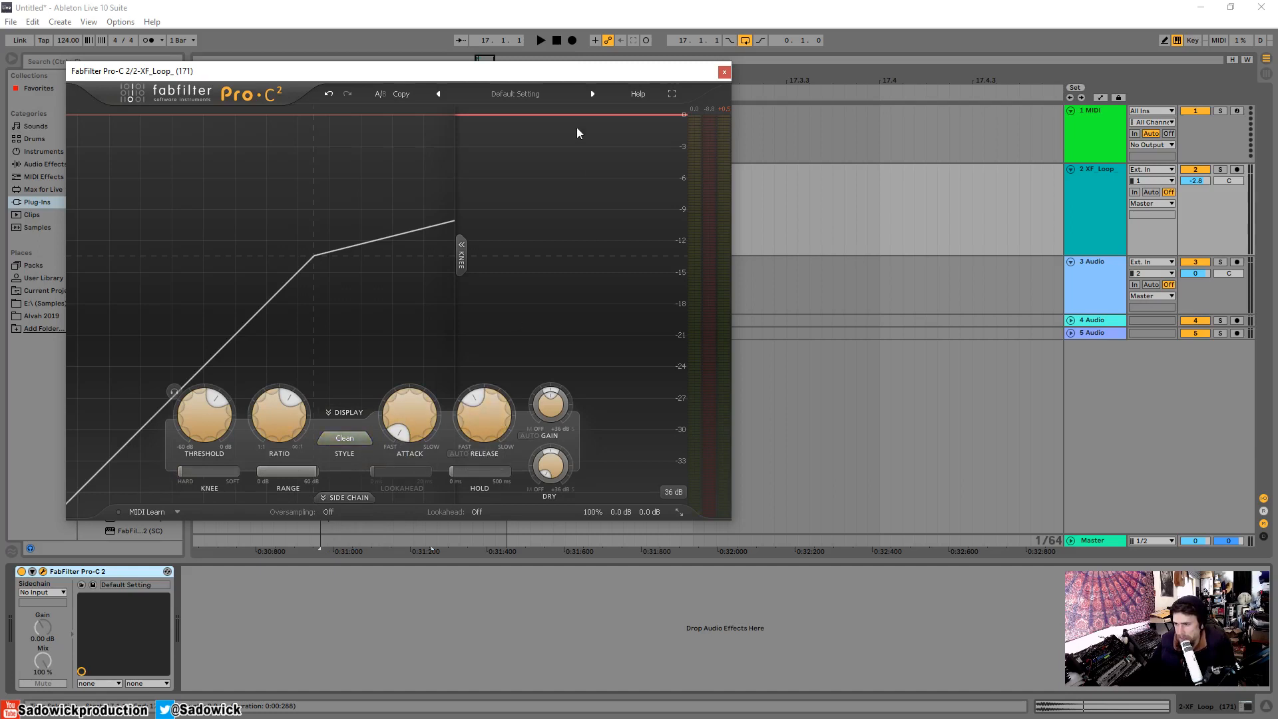
key(space)
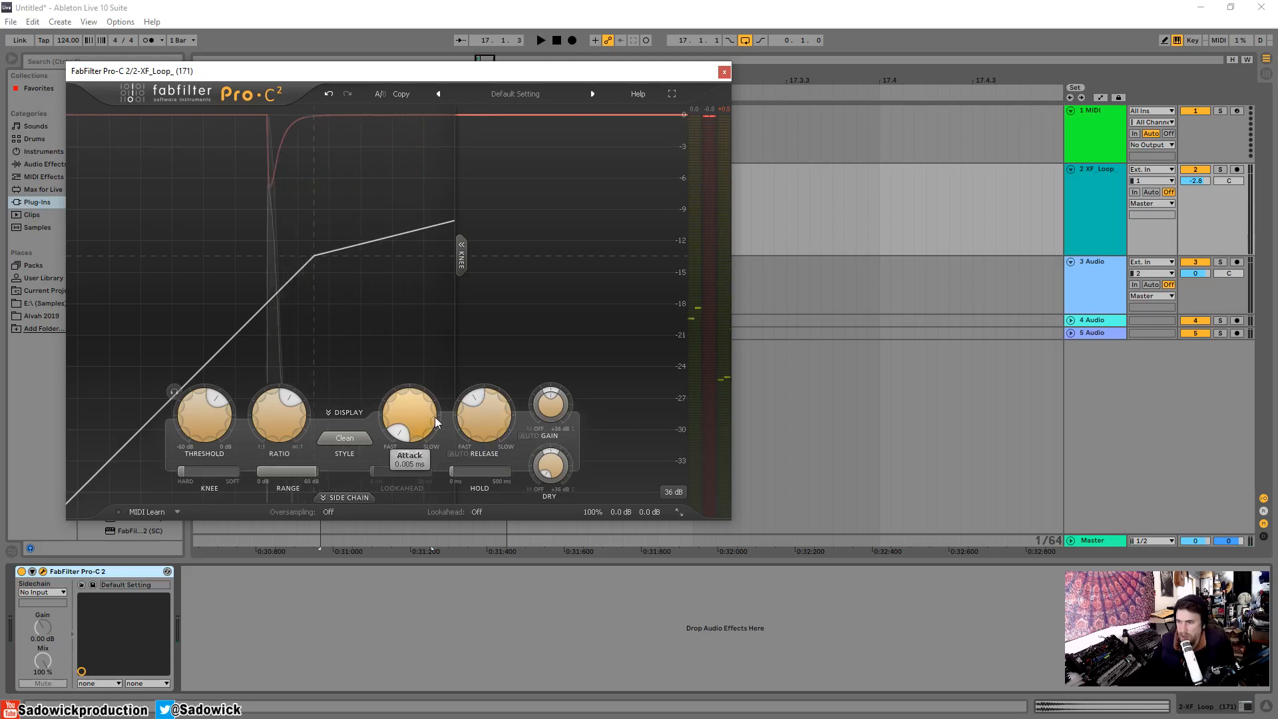
Audition the snare loop while softening the knee toward its maximum, and reset the knee to its default.
key(space)
drag(184, 473, 313, 486)
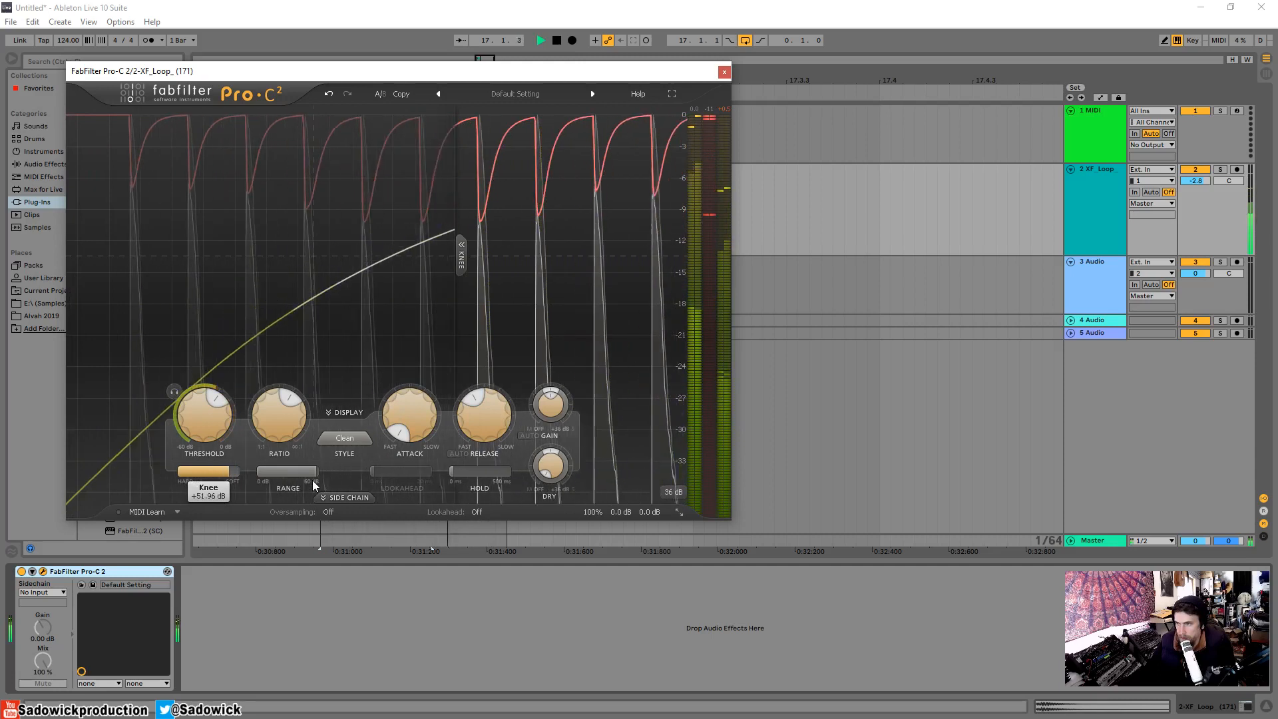
key(space)
drag(225, 473, 253, 475)
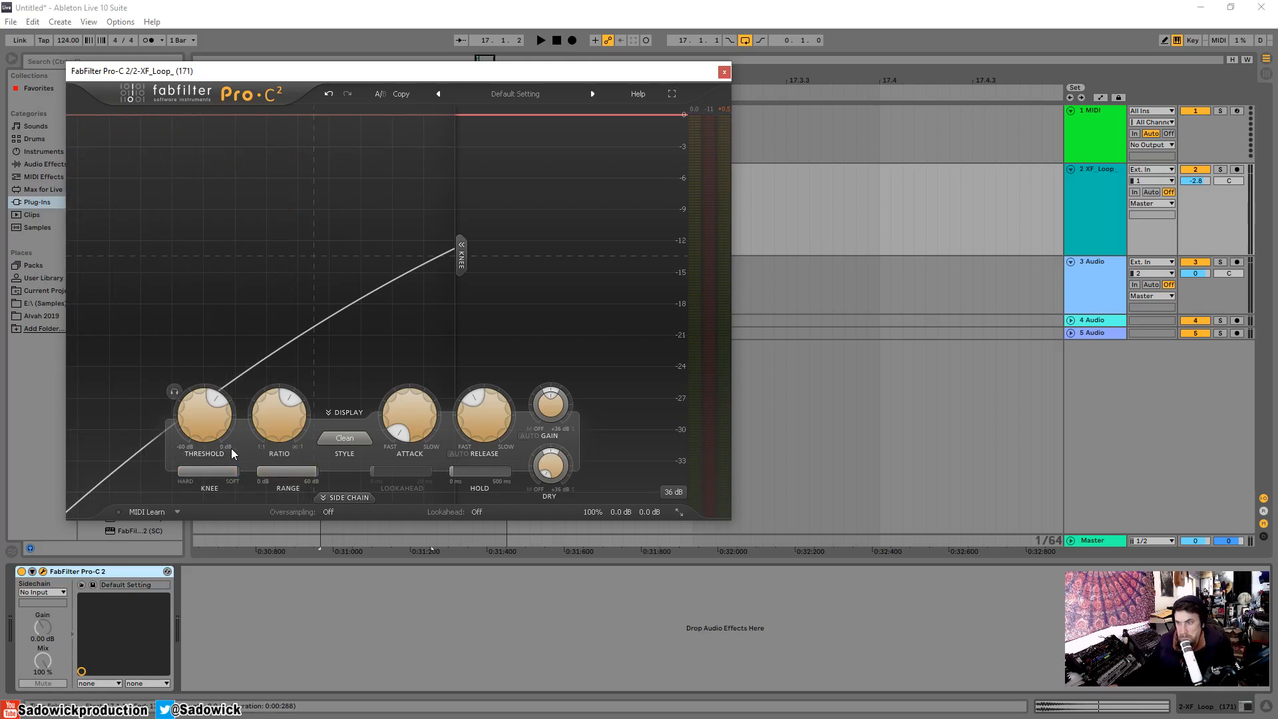
double_click(215, 471)
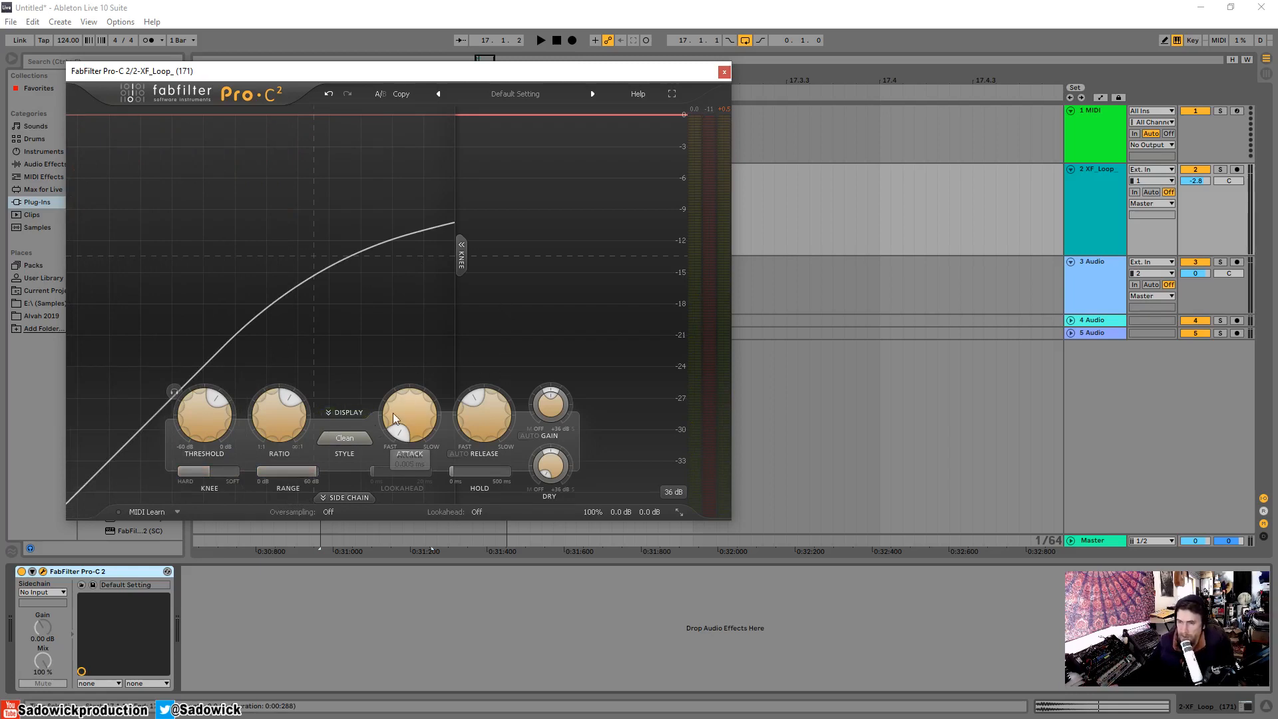
Change the compression style to Opto and audition the snare loop briefly.
click(364, 442)
click(361, 483)
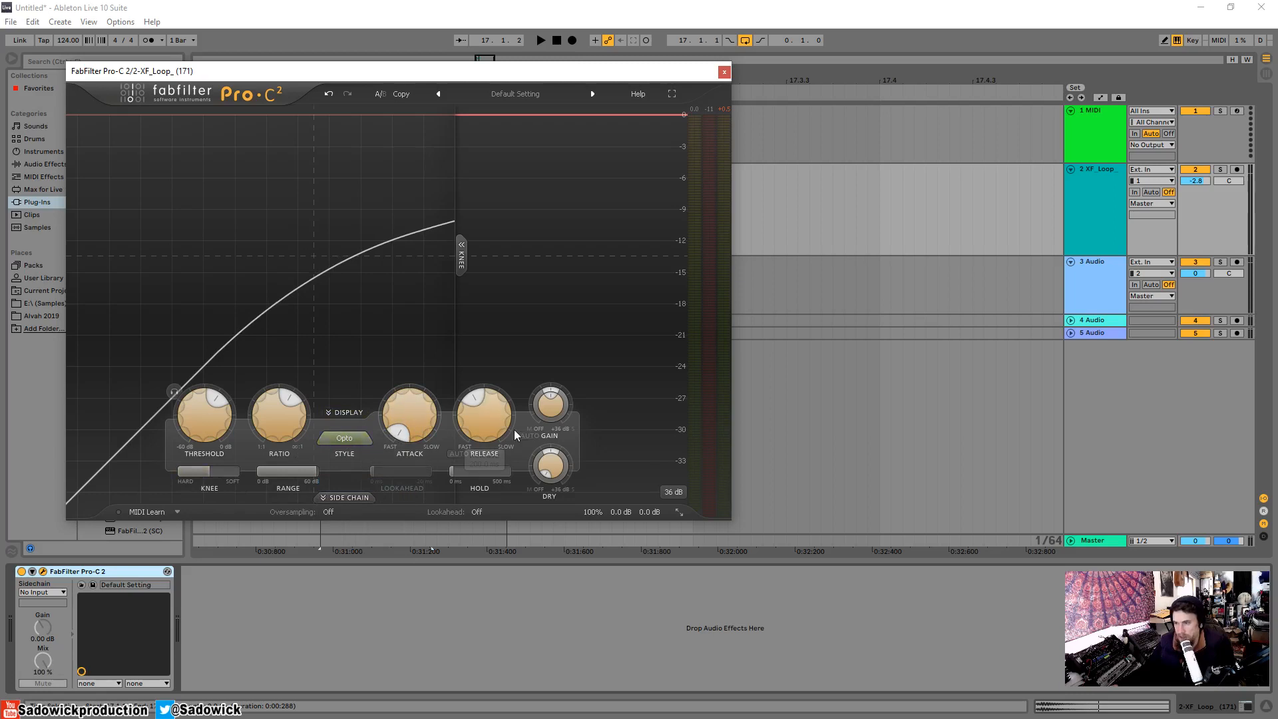
key(space)
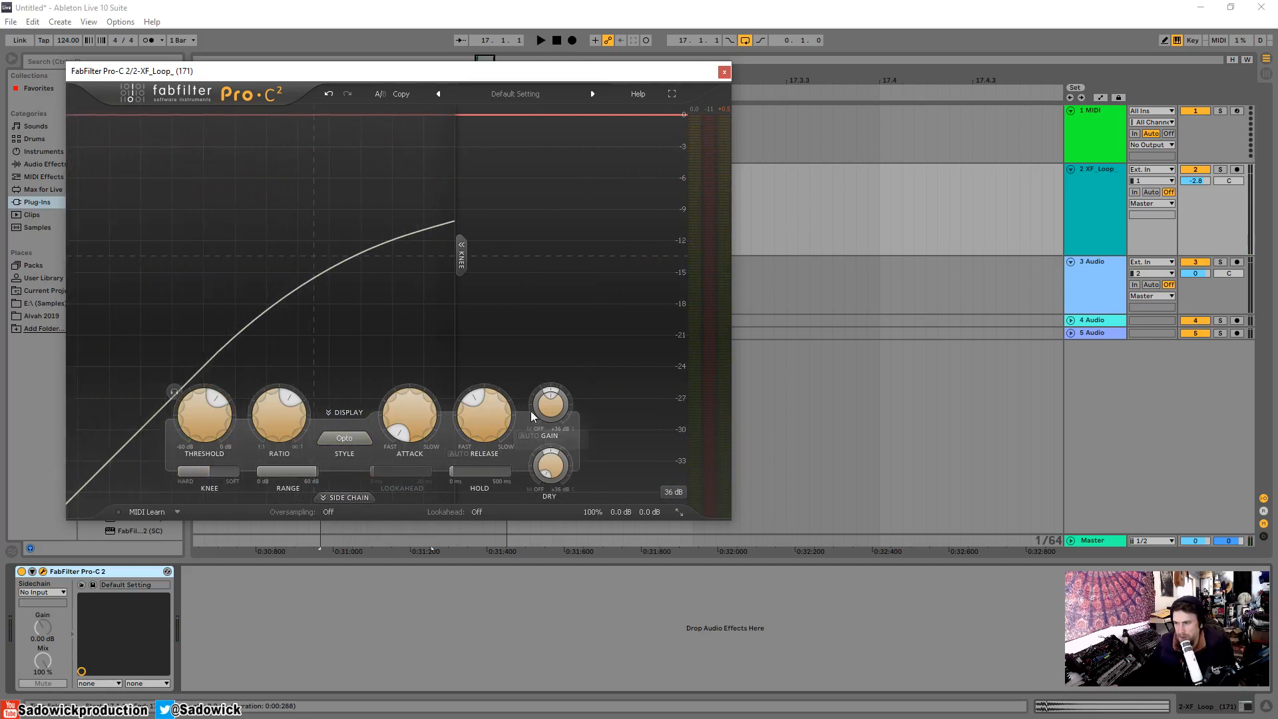
Shorten the release to about 69 ms, play the snare loop, and lengthen the release to about 218 ms.
mouse_move(510, 410)
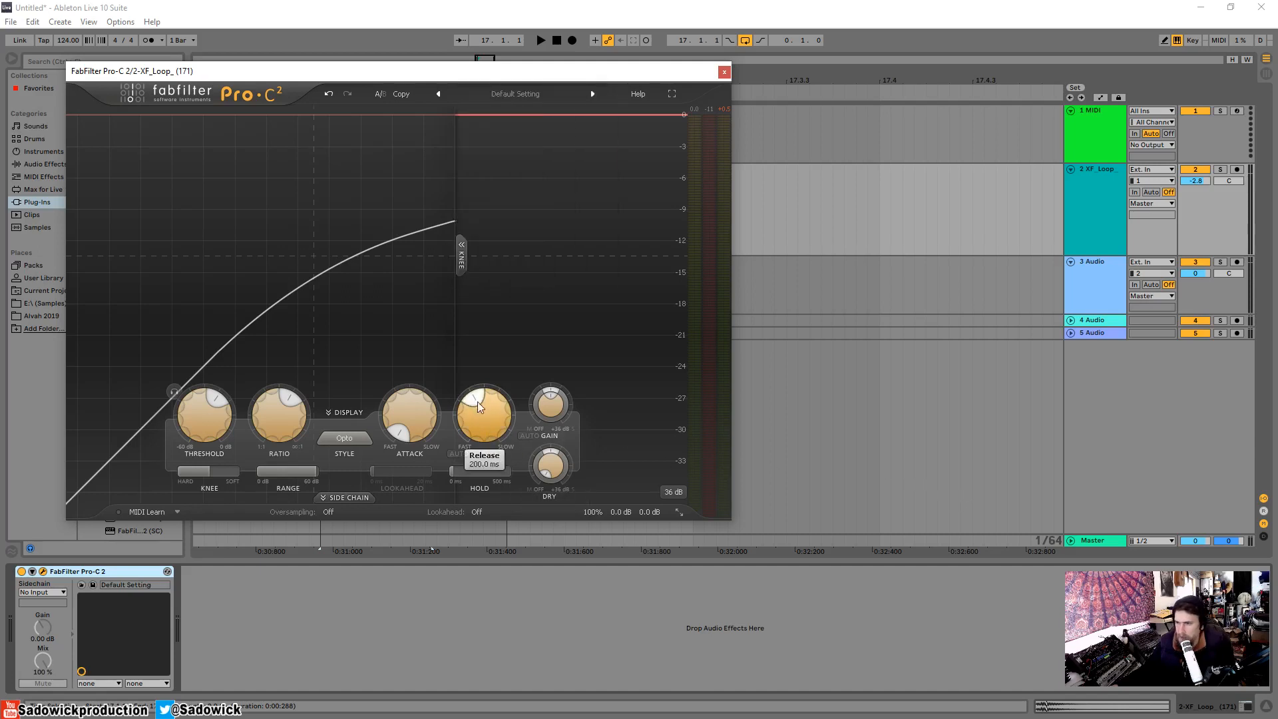
drag(478, 403, 455, 406)
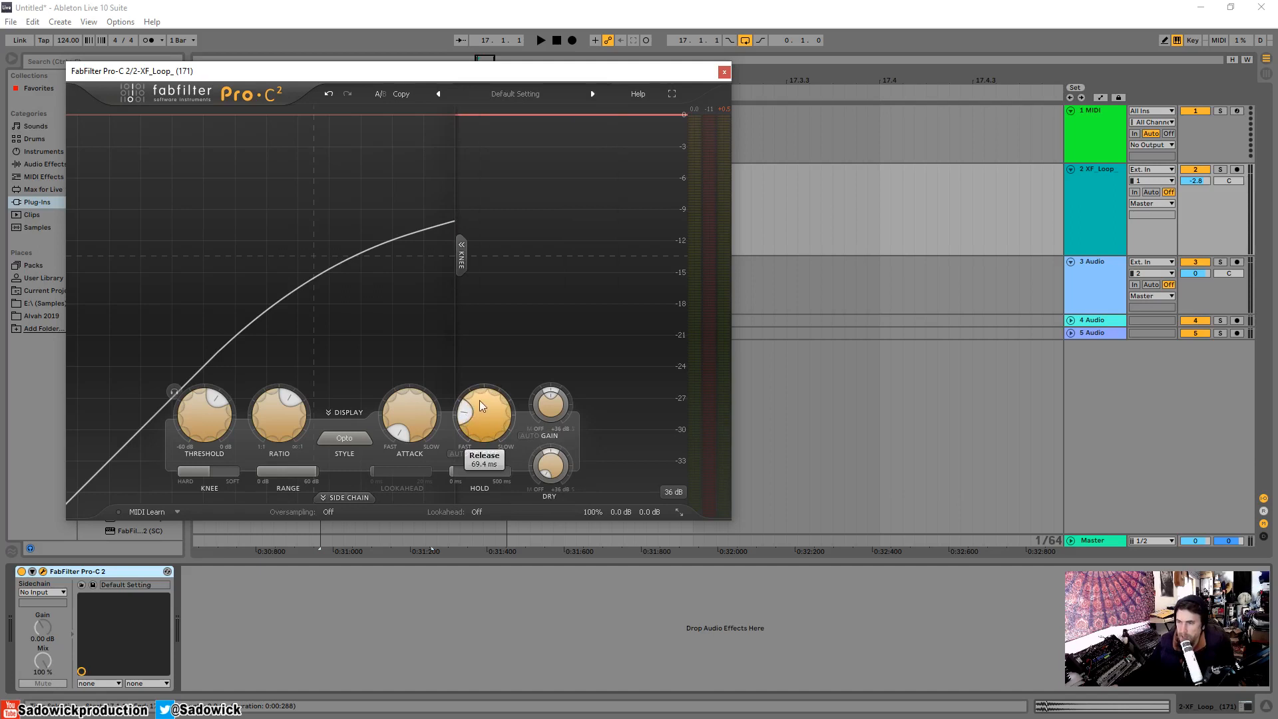
key(space)
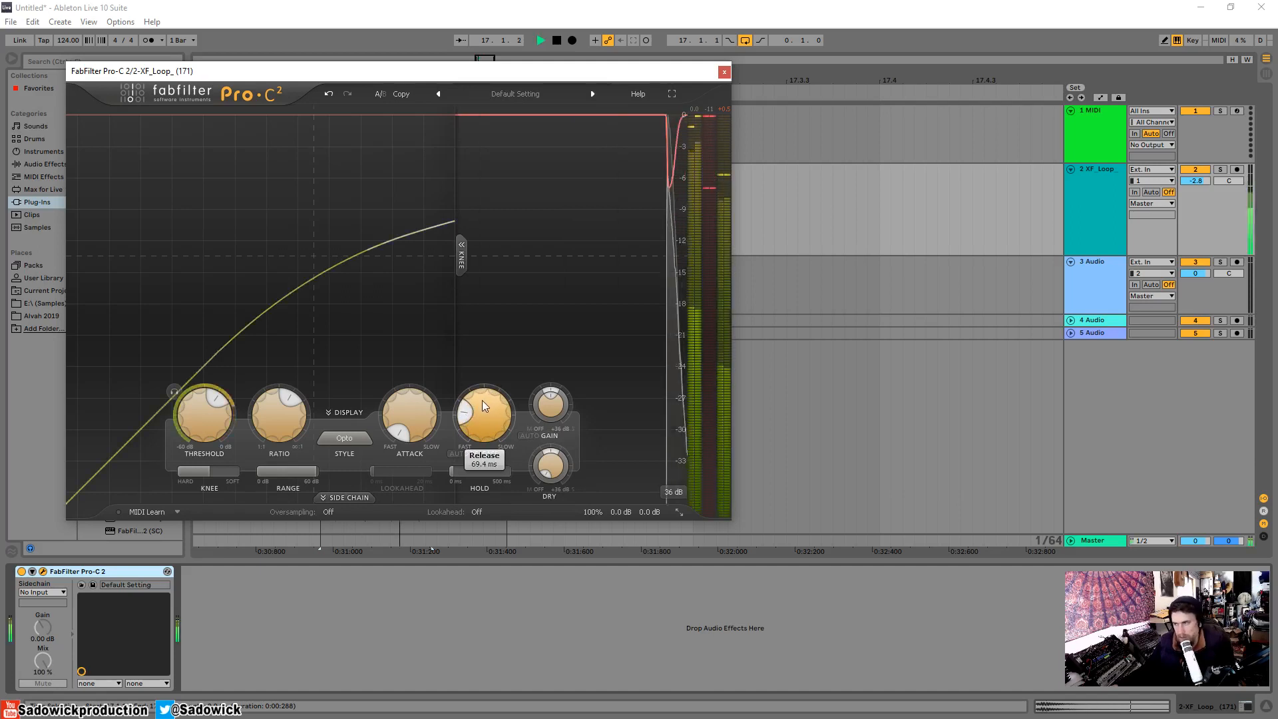
drag(470, 410, 476, 374)
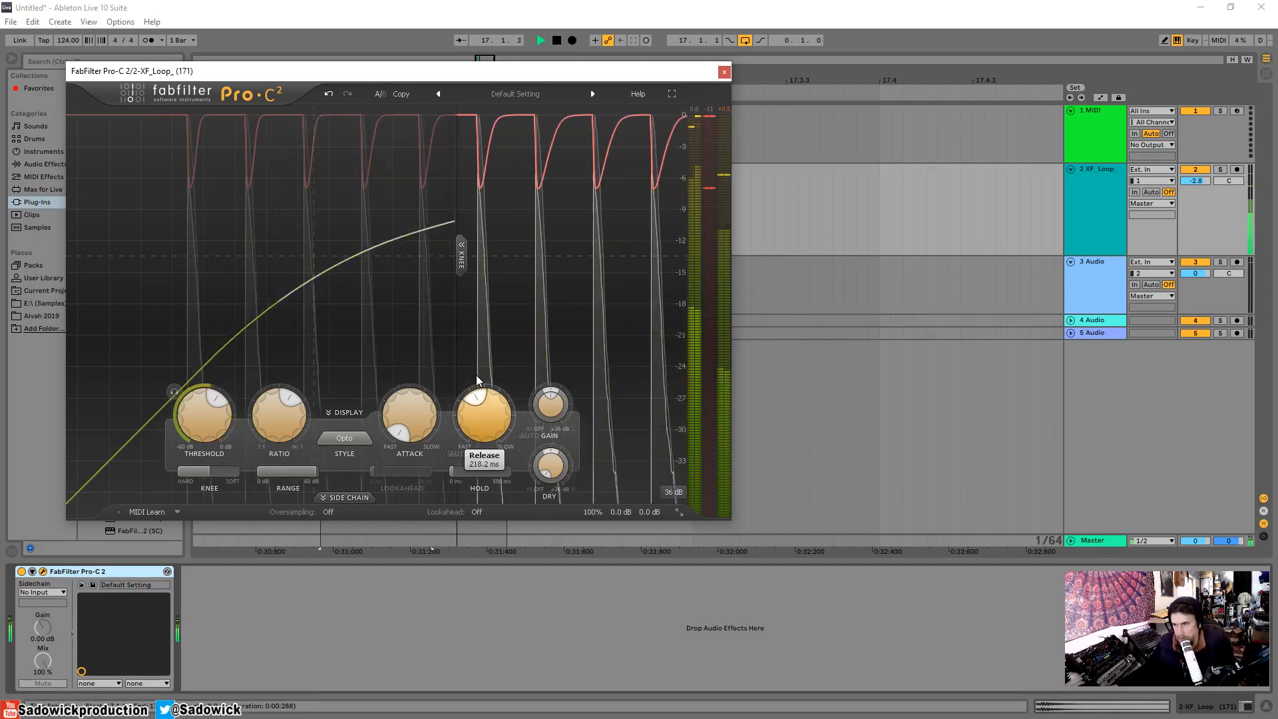
key(space)
Audition the snare loop with a hard knee, sweep the knee to 72 dB and back, and leave it at a medium softness.
drag(209, 472, 174, 472)
key(space)
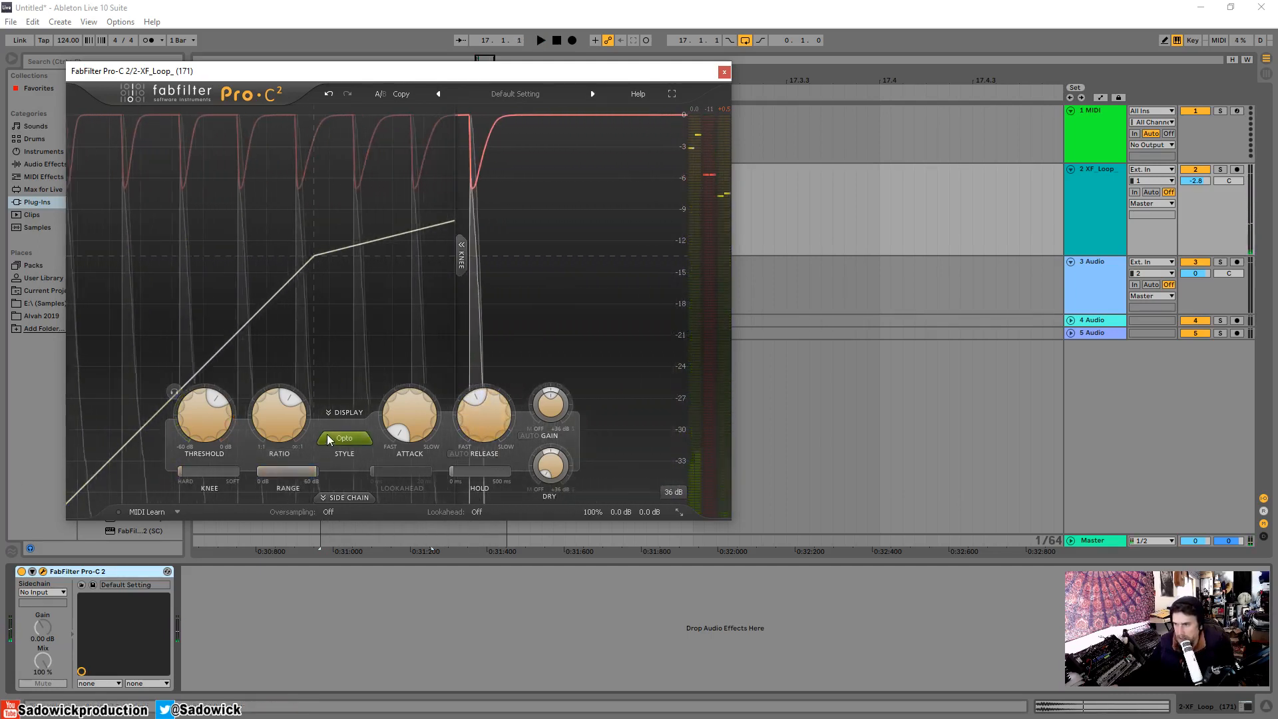
key(space)
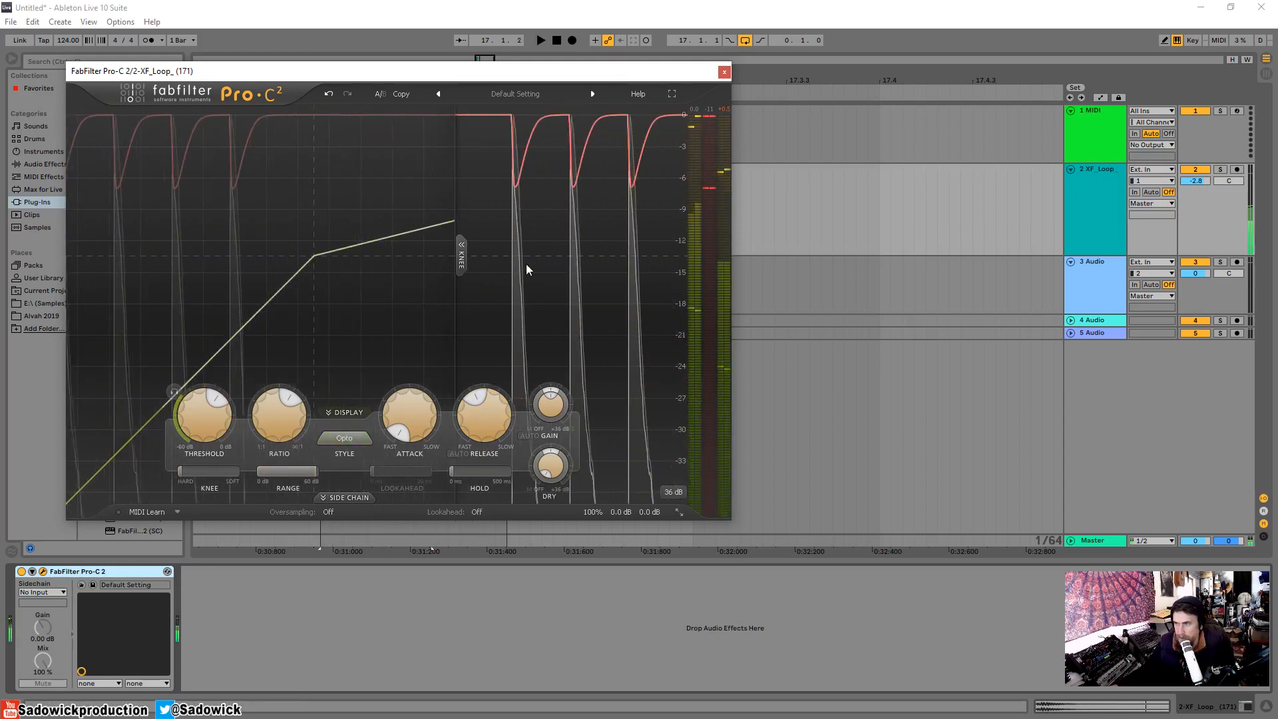
key(space)
drag(190, 474, 433, 485)
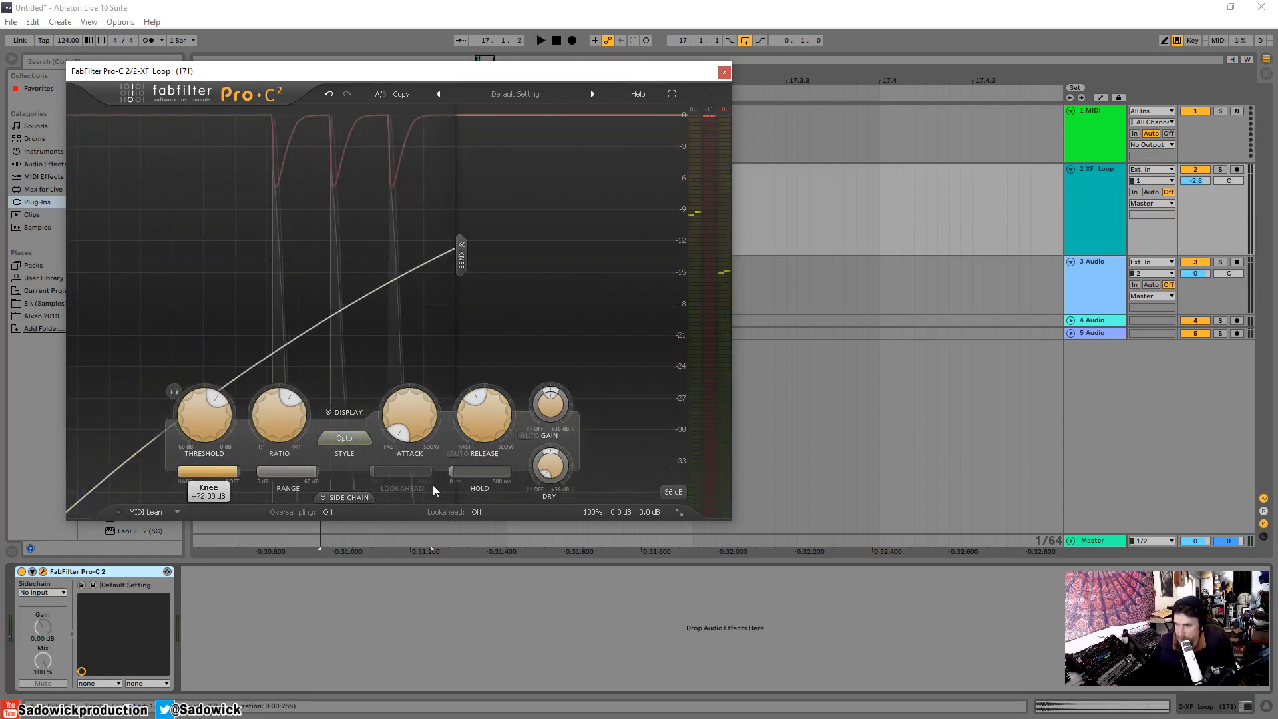
drag(297, 461, 18, 468)
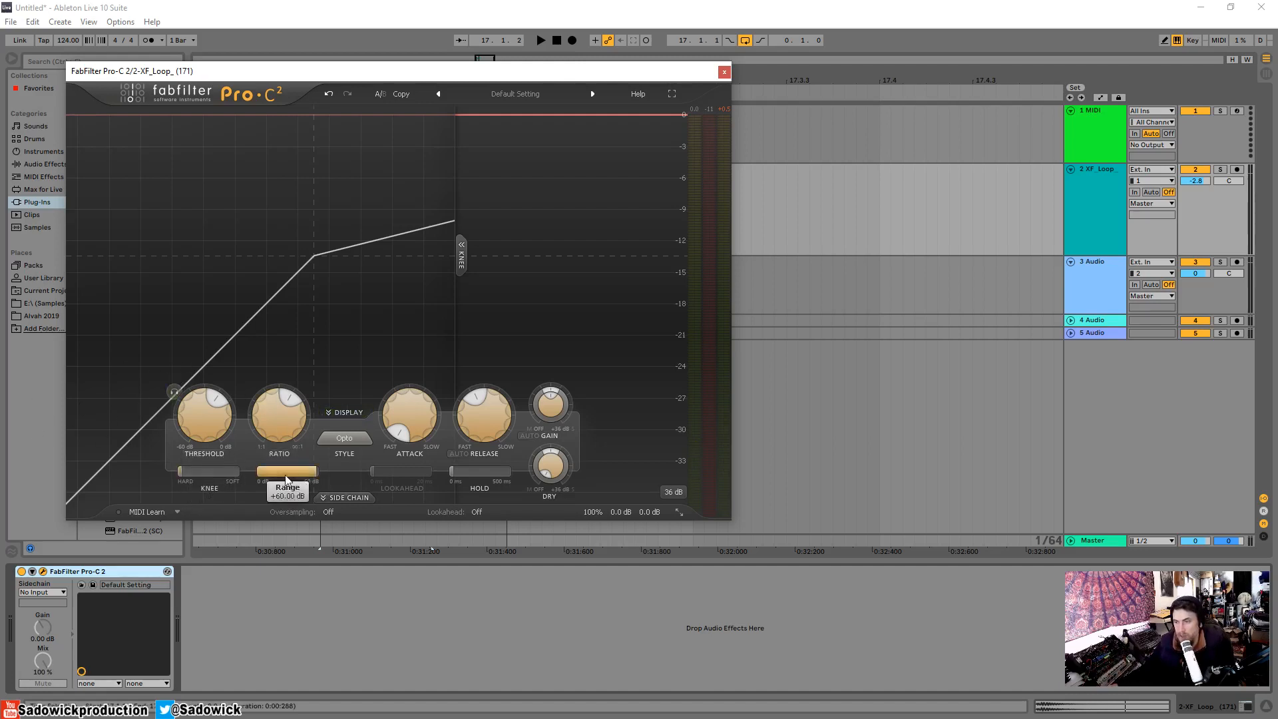
click(210, 473)
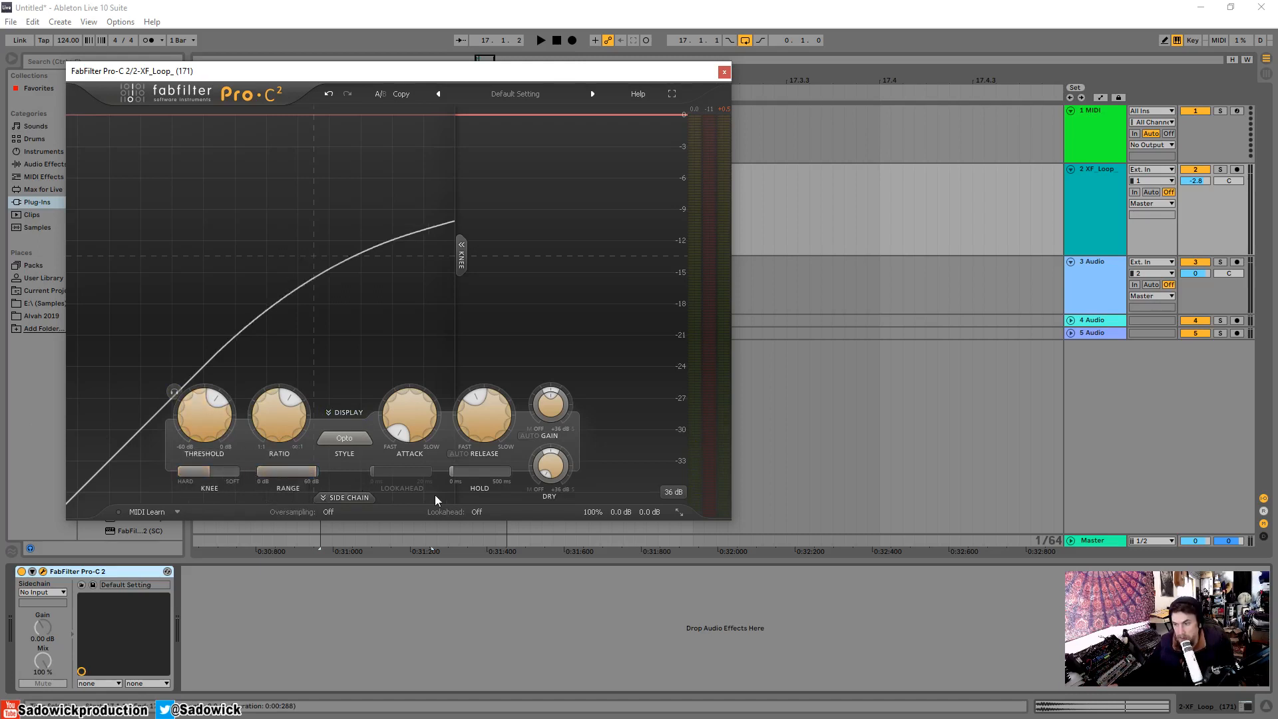
Set the threshold to about -15.7 dB and play the snare loop with auto gain enabled and the fastest release.
scroll(202, 392, down, 3)
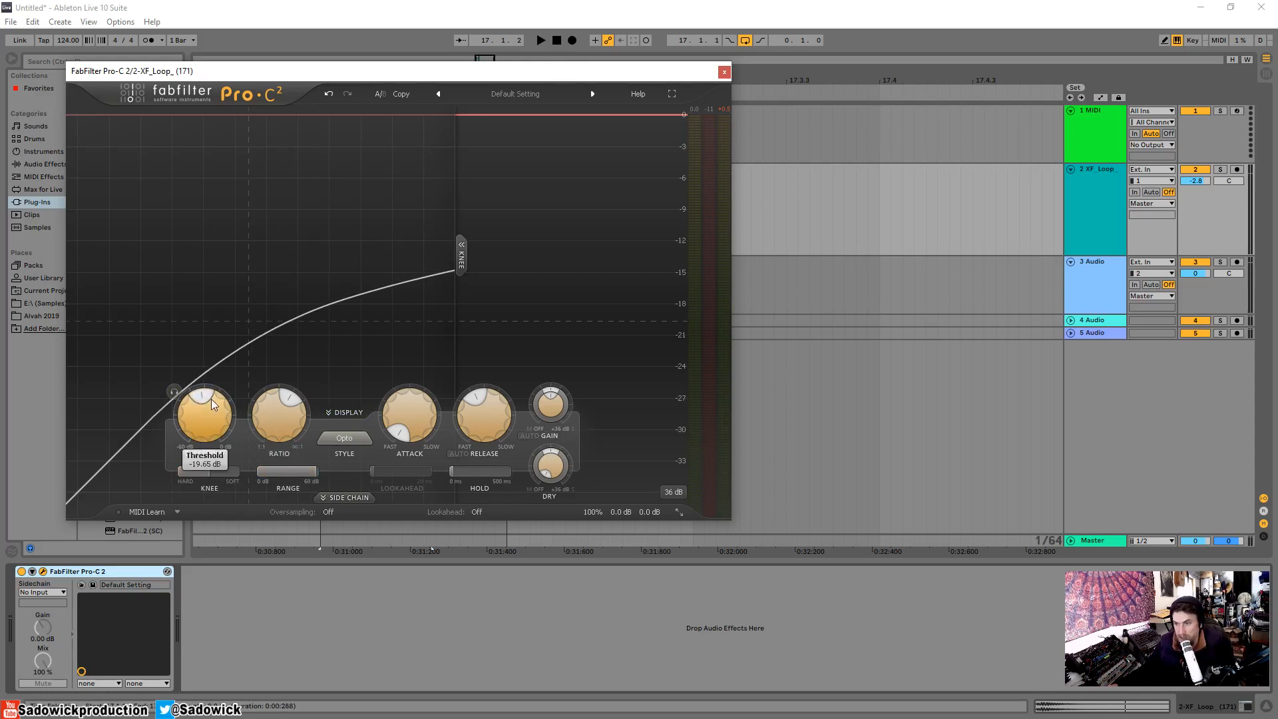
scroll(211, 398, up, 5)
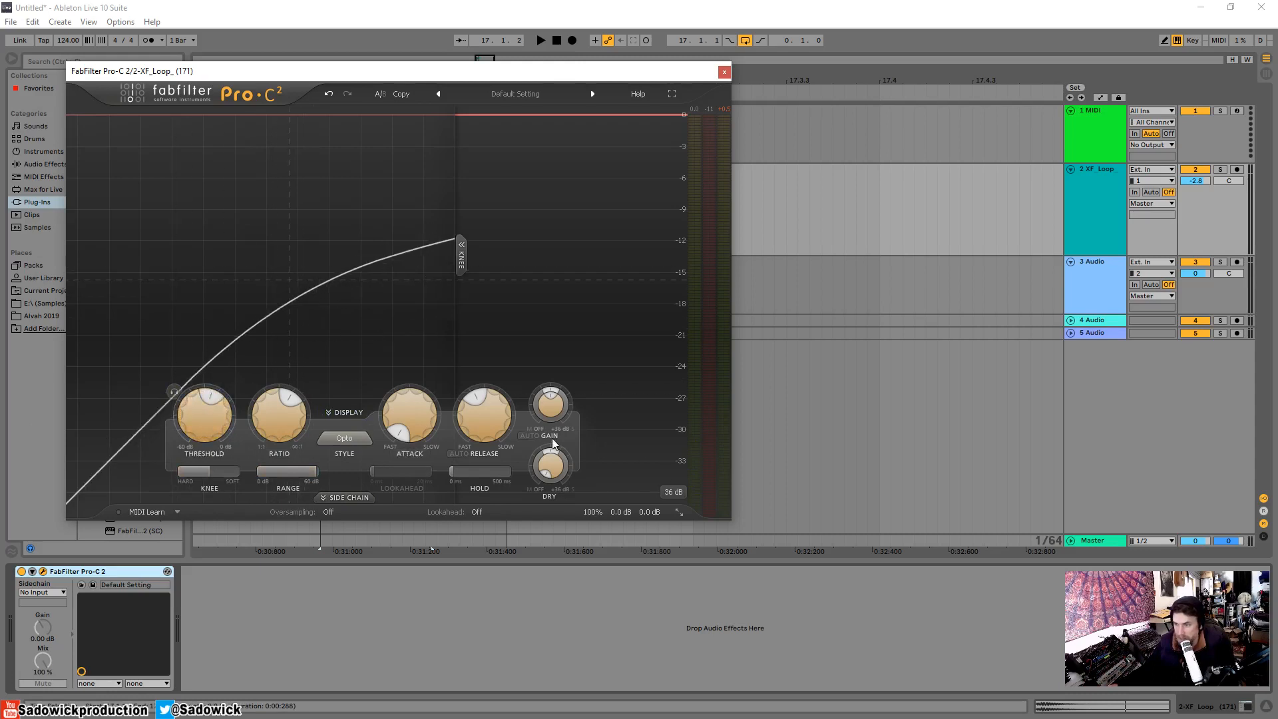
key(space)
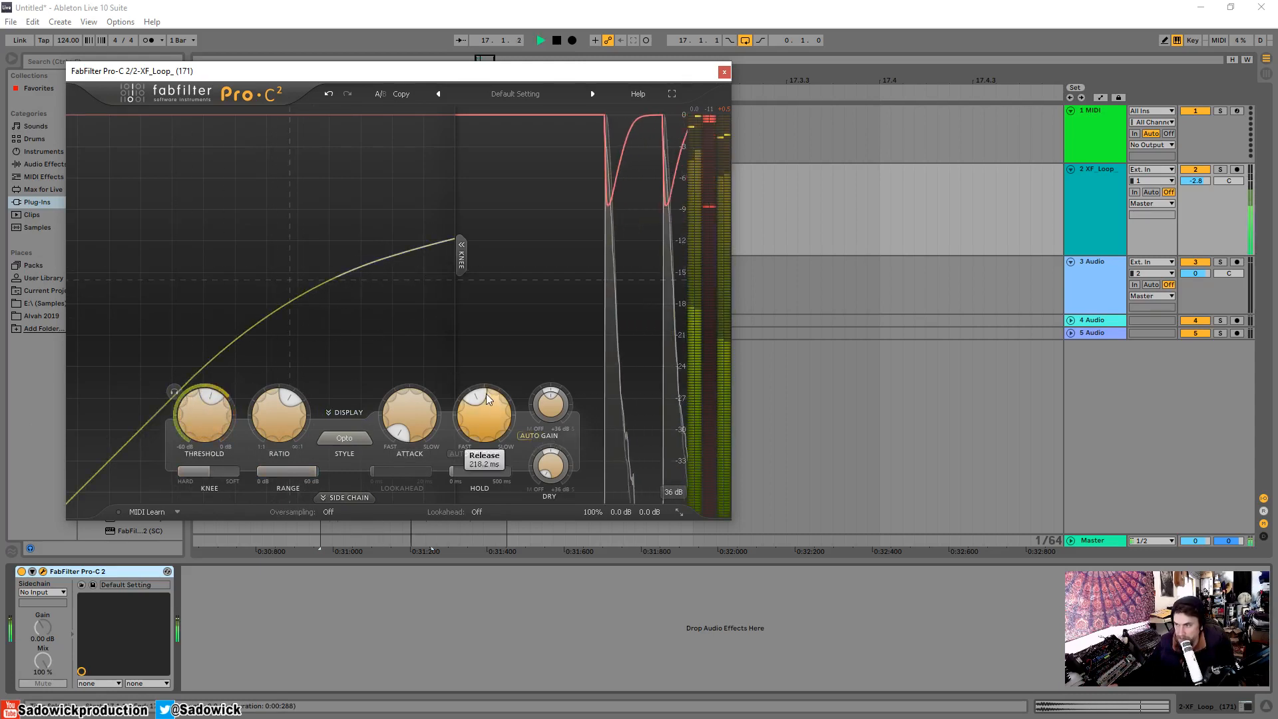
drag(481, 400, 435, 518)
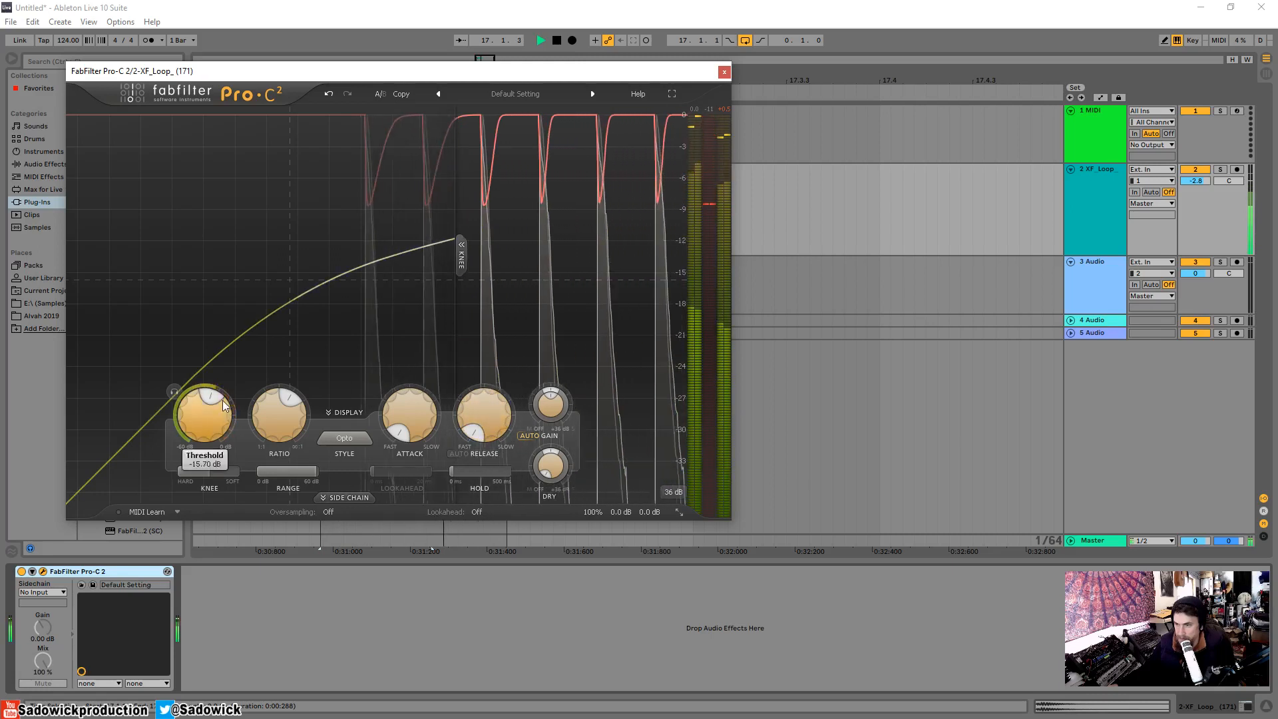
Audition a much lower threshold and a softer knee, and finish with a threshold of about -16.3 dB and a hard knee.
drag(209, 396, 191, 404)
drag(193, 471, 220, 473)
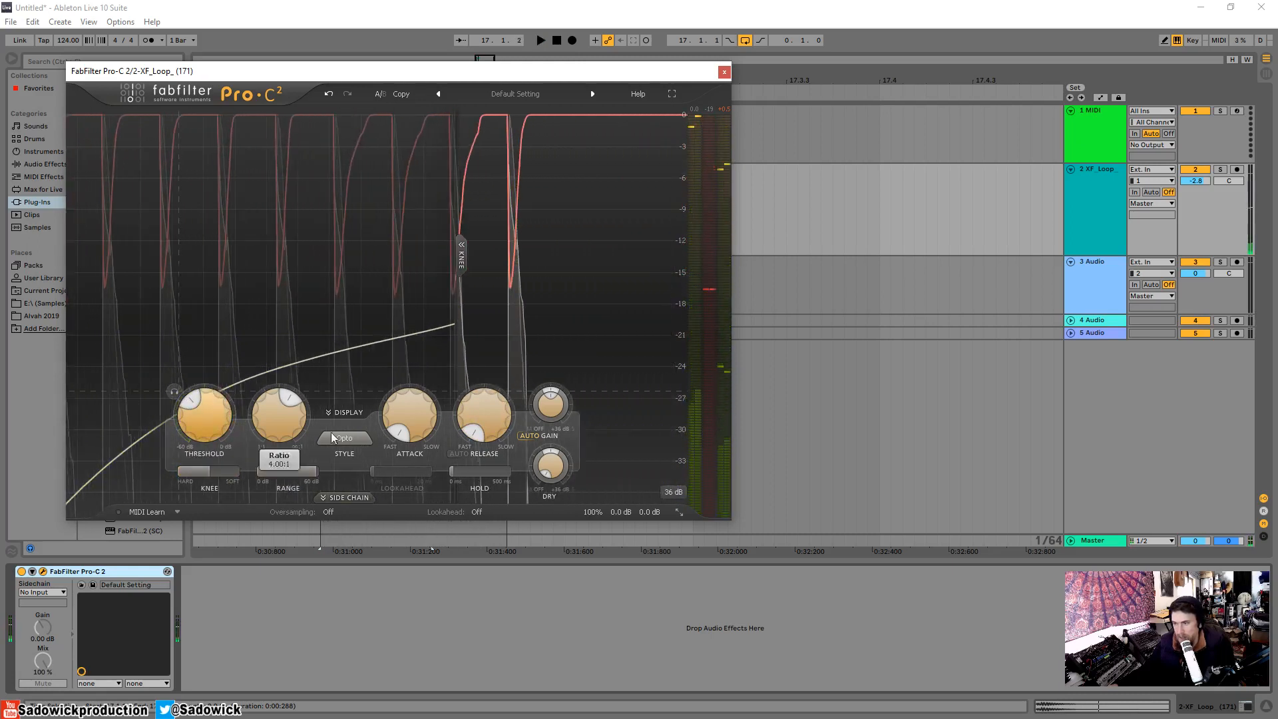
drag(202, 400, 202, 384)
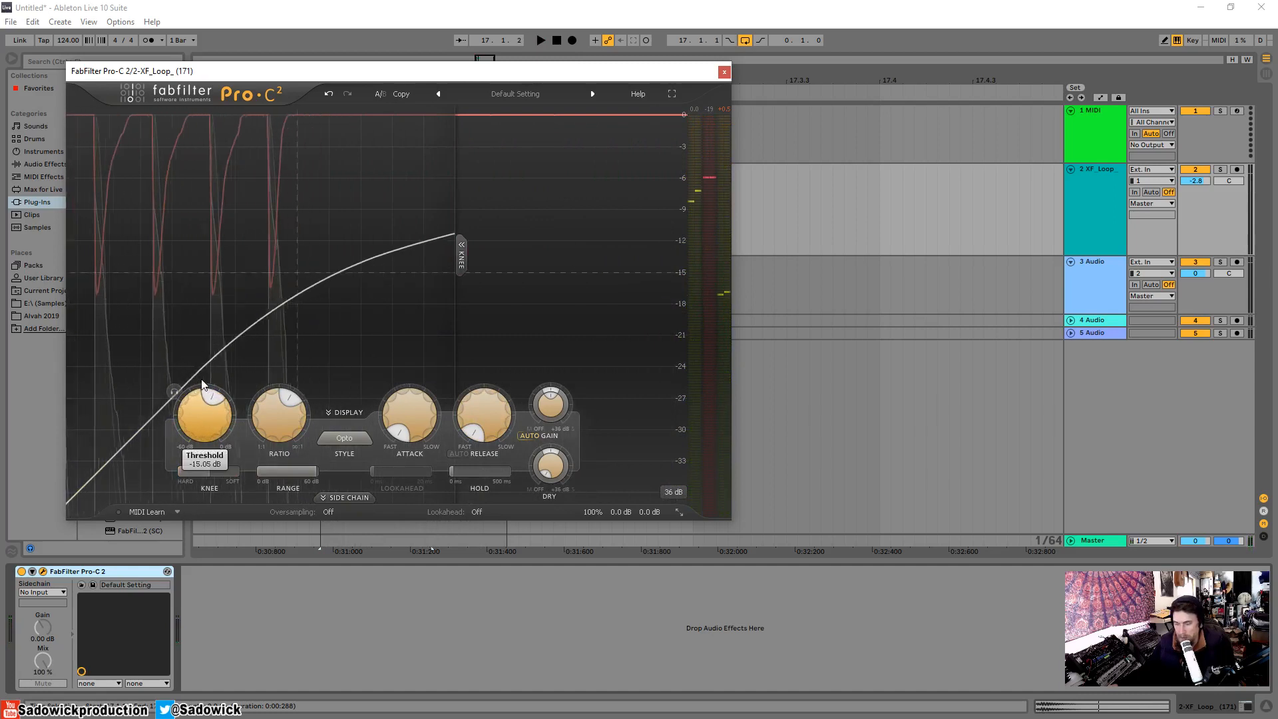
drag(228, 468, 67, 470)
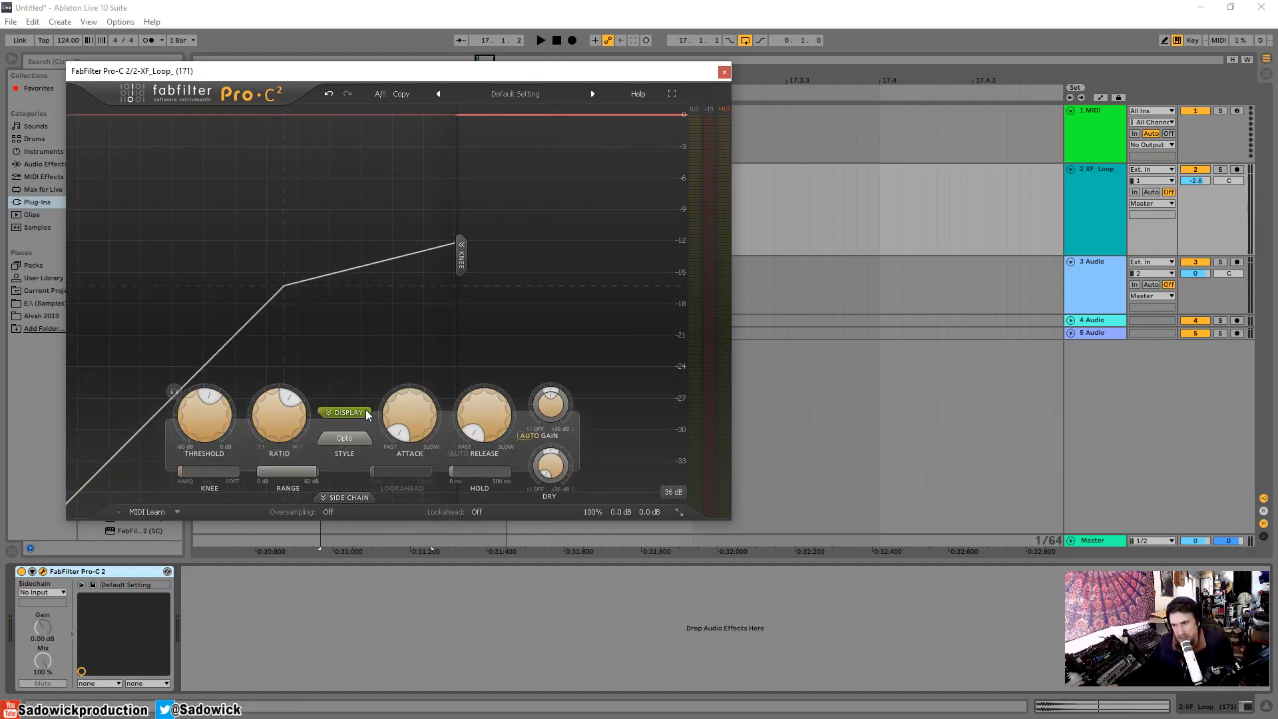
Reposition the plug-in window slightly and change the compression style from Opto to Vocal.
drag(437, 72, 430, 73)
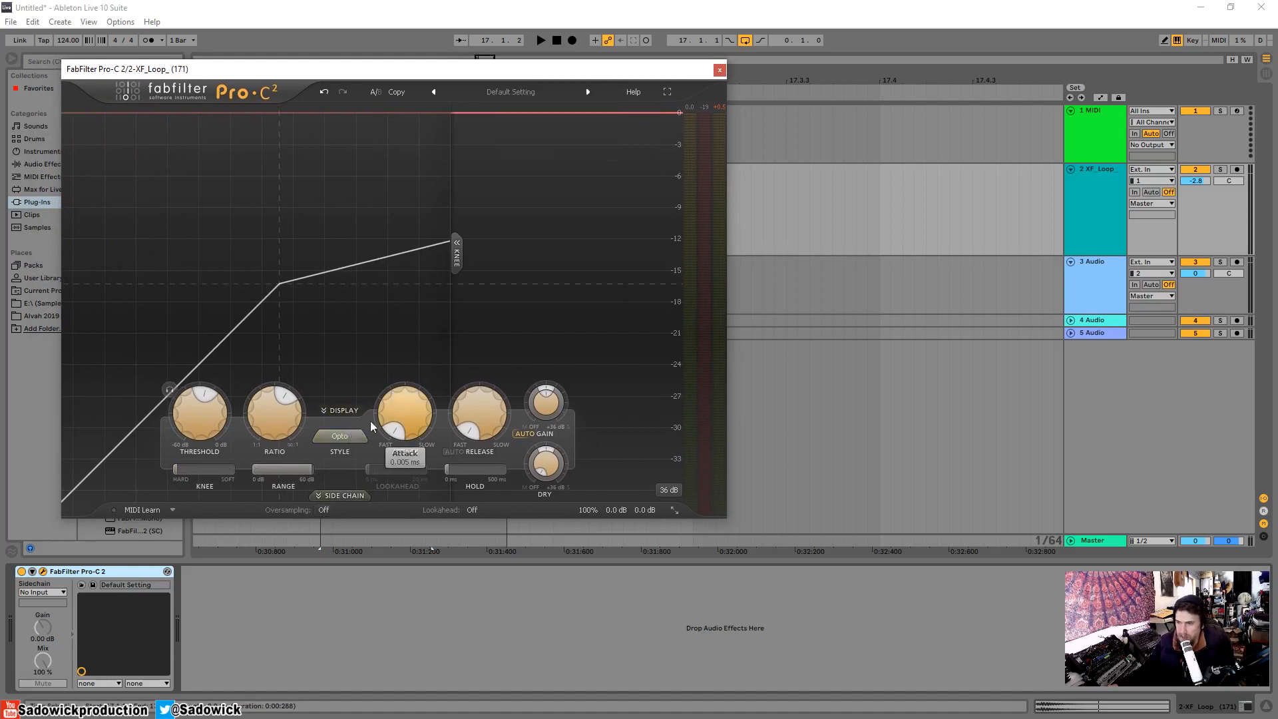
drag(310, 72, 302, 64)
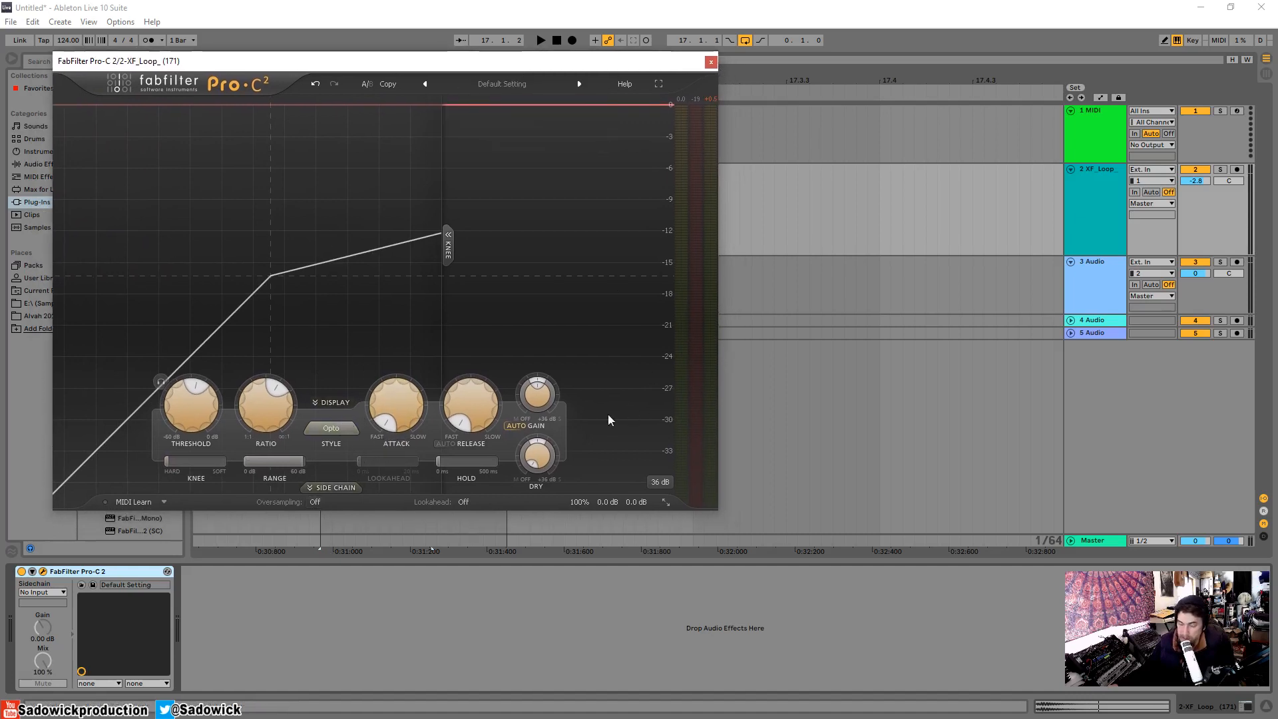
click(338, 428)
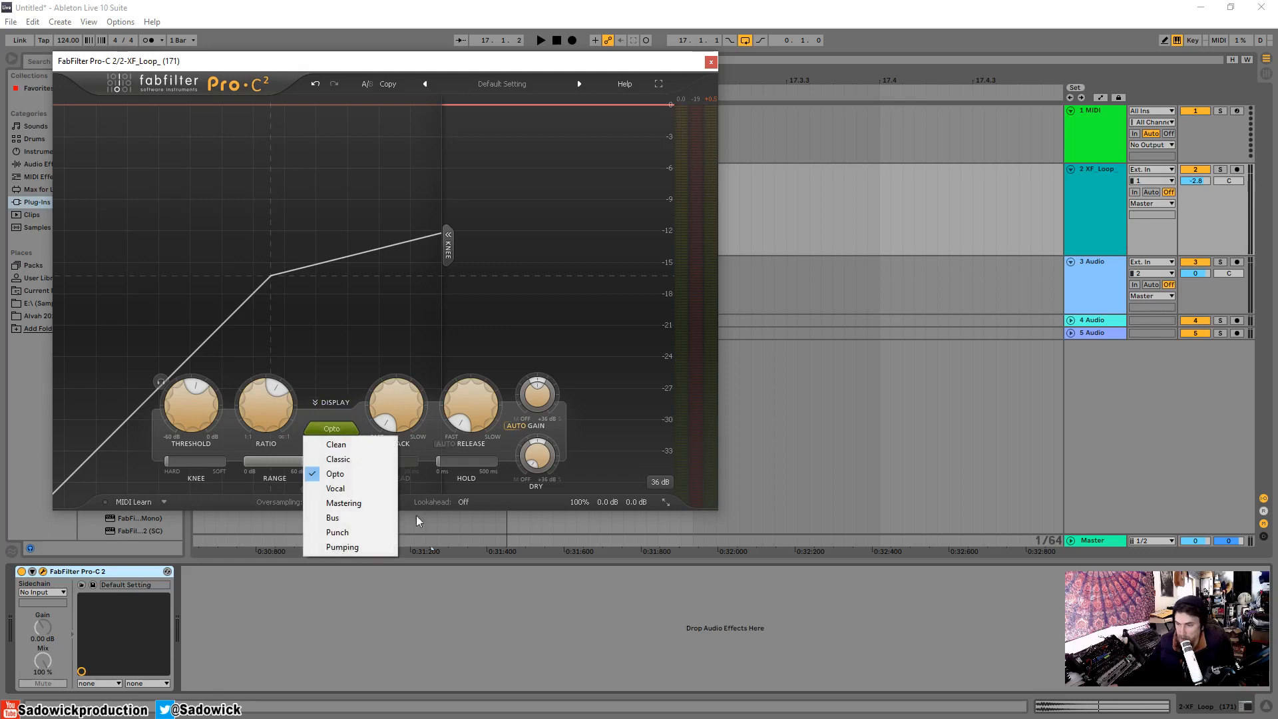
click(354, 476)
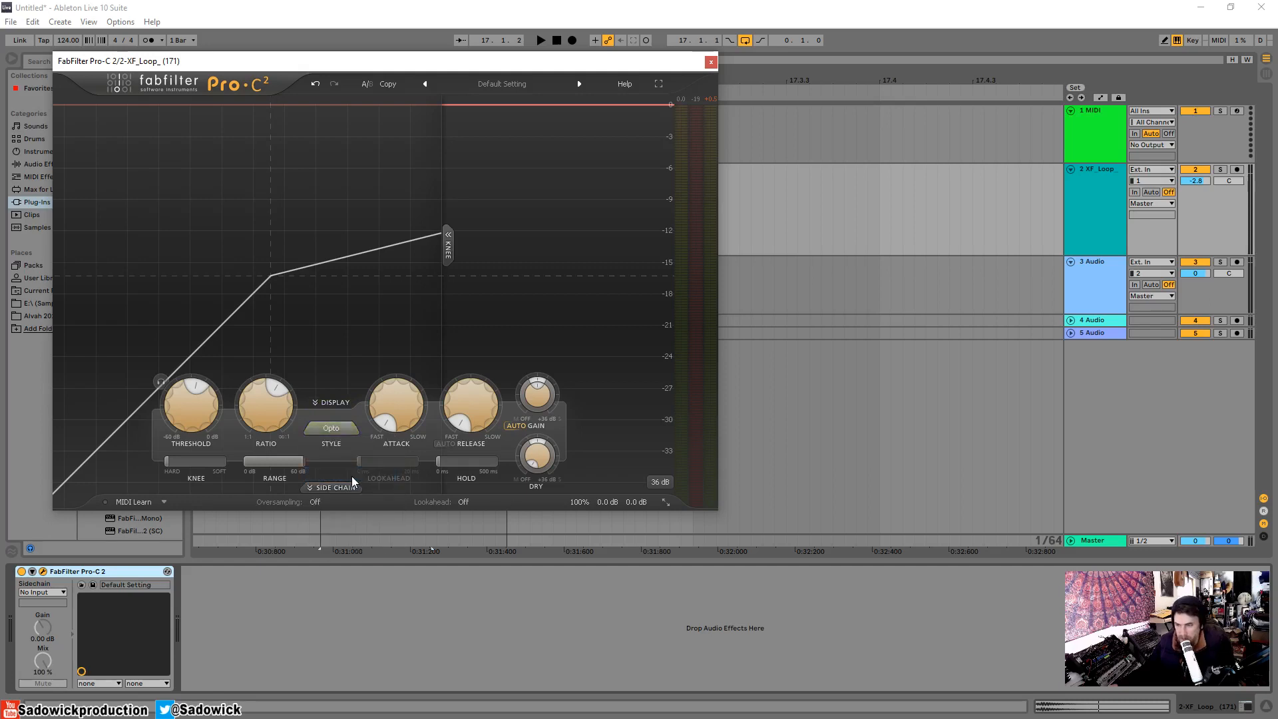
click(321, 434)
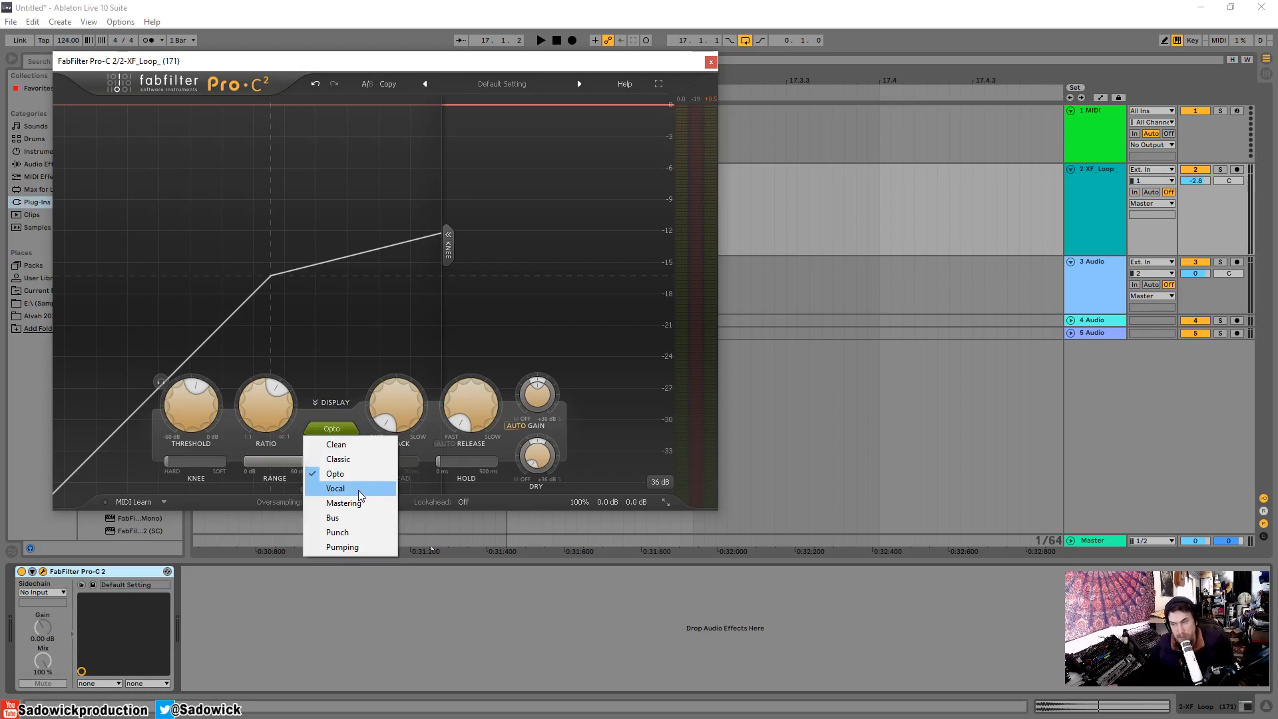
click(358, 489)
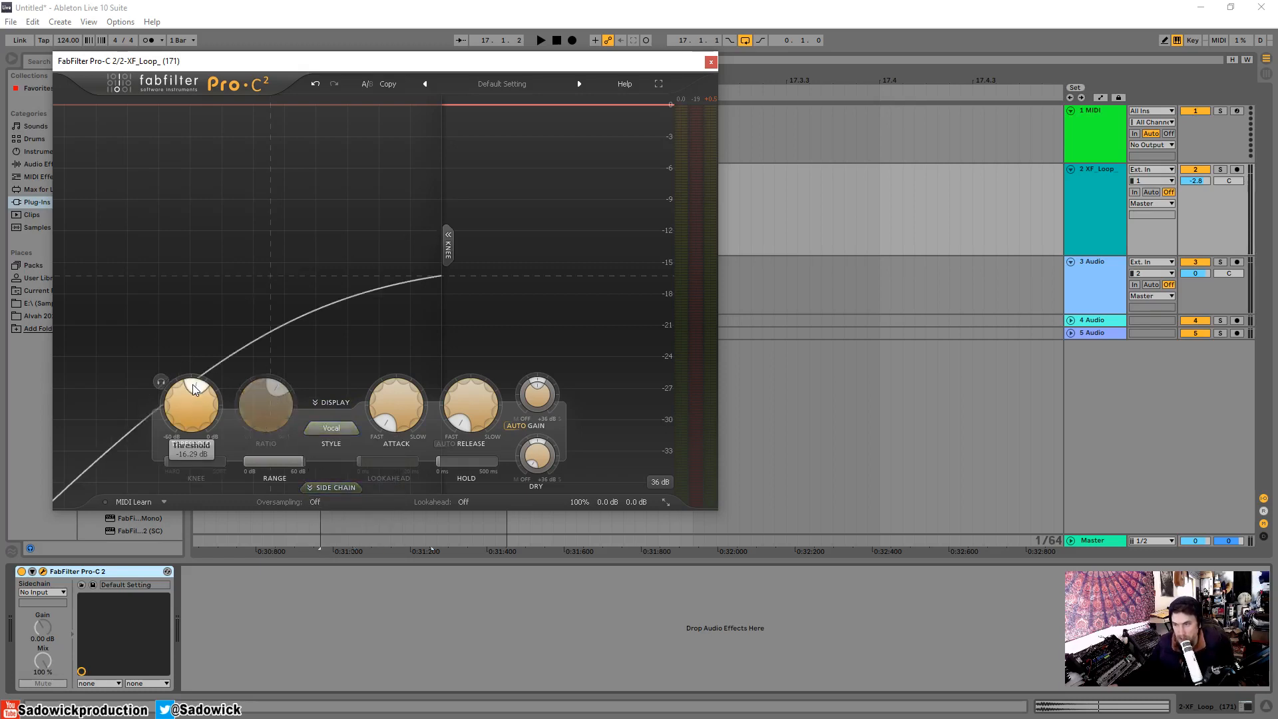
Raise the threshold slightly, play the snare loop, and set the release to 200 ms.
drag(191, 404, 191, 371)
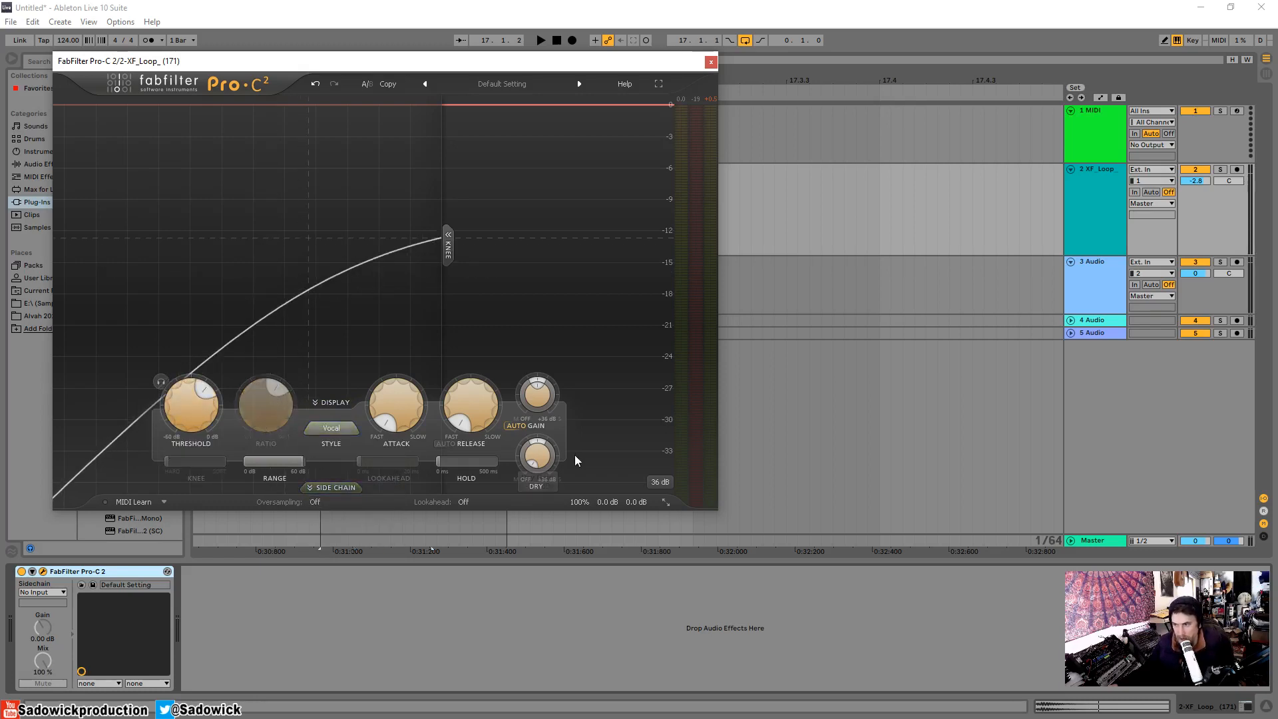
double_click(455, 408)
text(200)
key(Return)
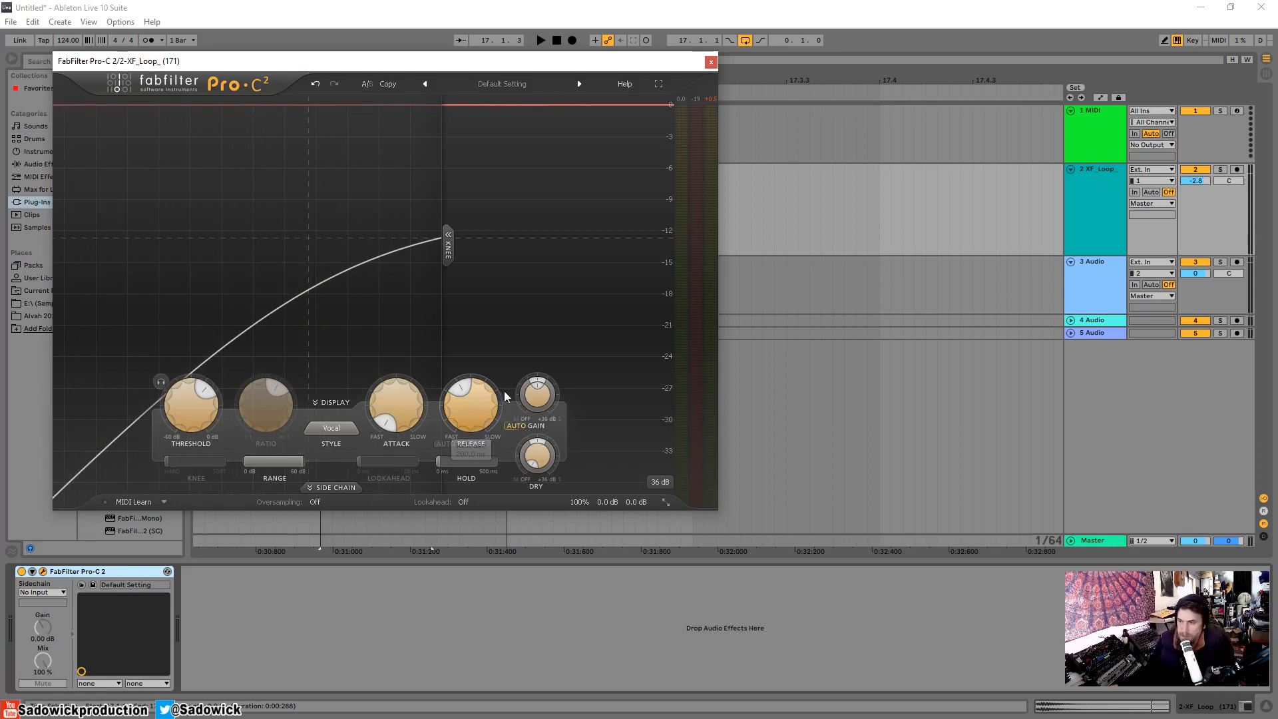
Raise the threshold further in the Vocal style and audition the snare loop.
drag(195, 399, 196, 379)
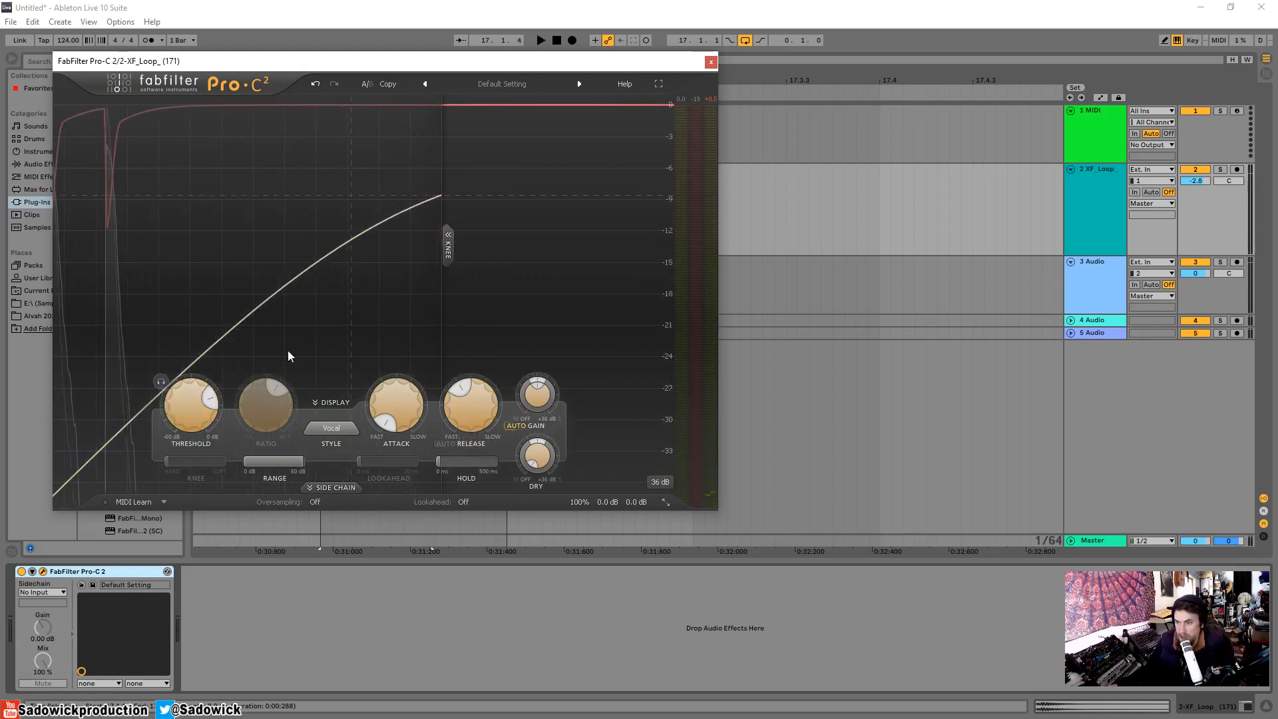
key(space)
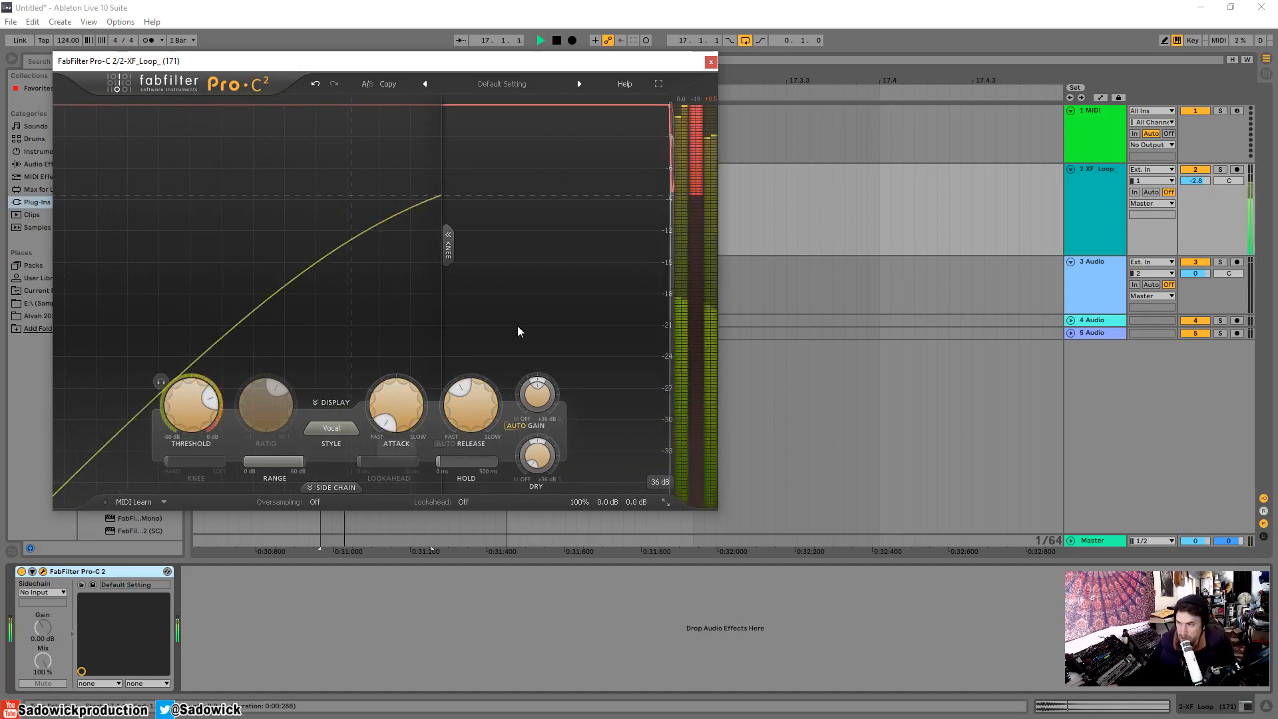
key(space)
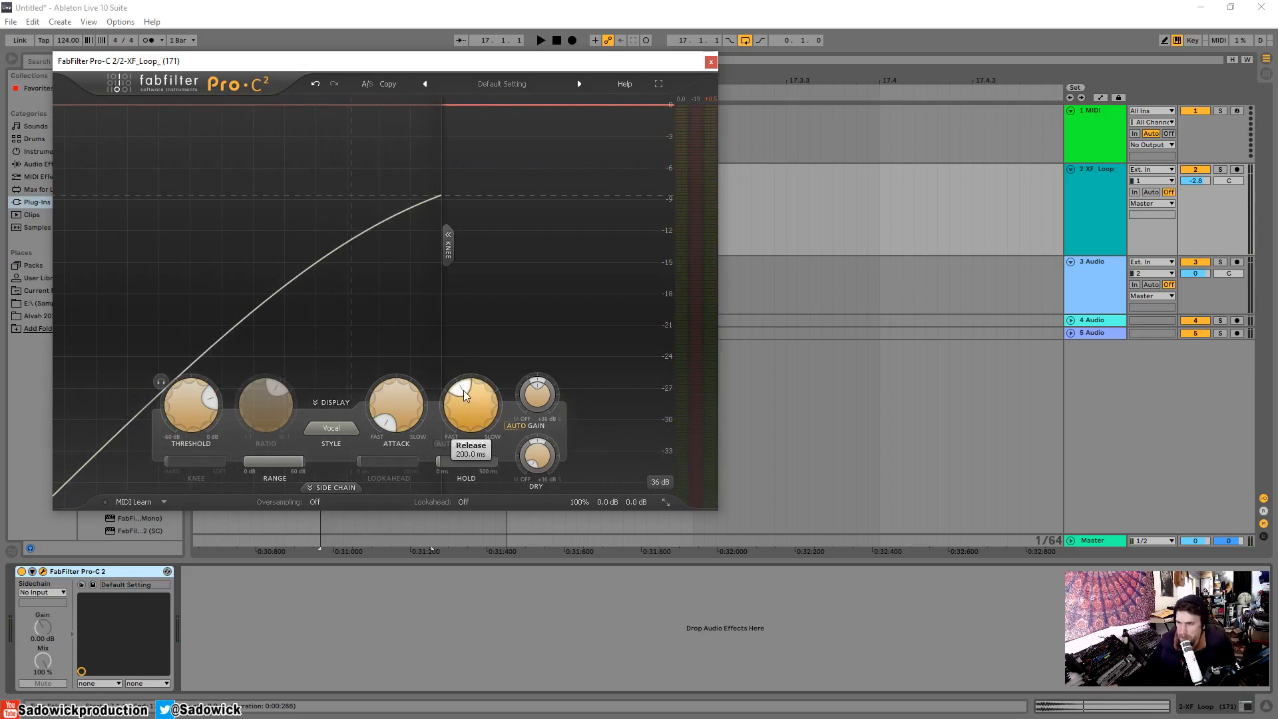
Shorten the release slightly and audition the loop with the attack slowed to about 64 ms, returning the attack to its fastest.
drag(368, 414, 422, 382)
key(space)
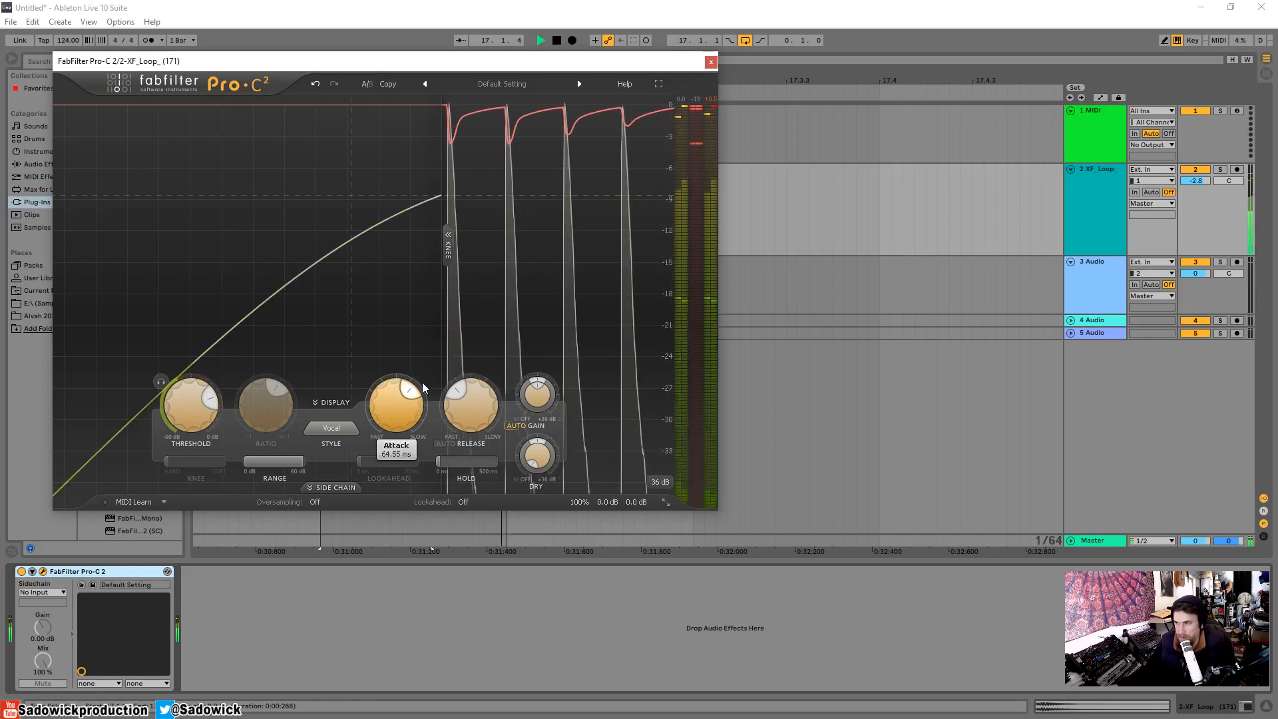
key(space)
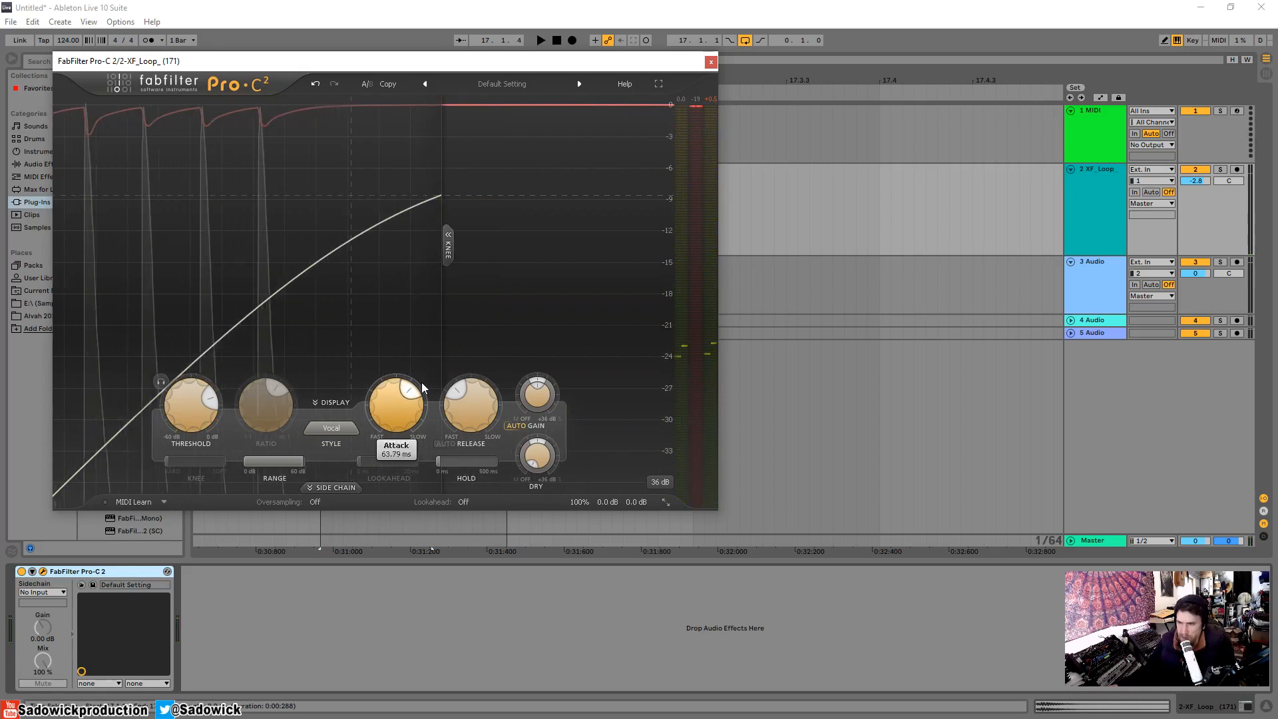
drag(420, 382, 267, 680)
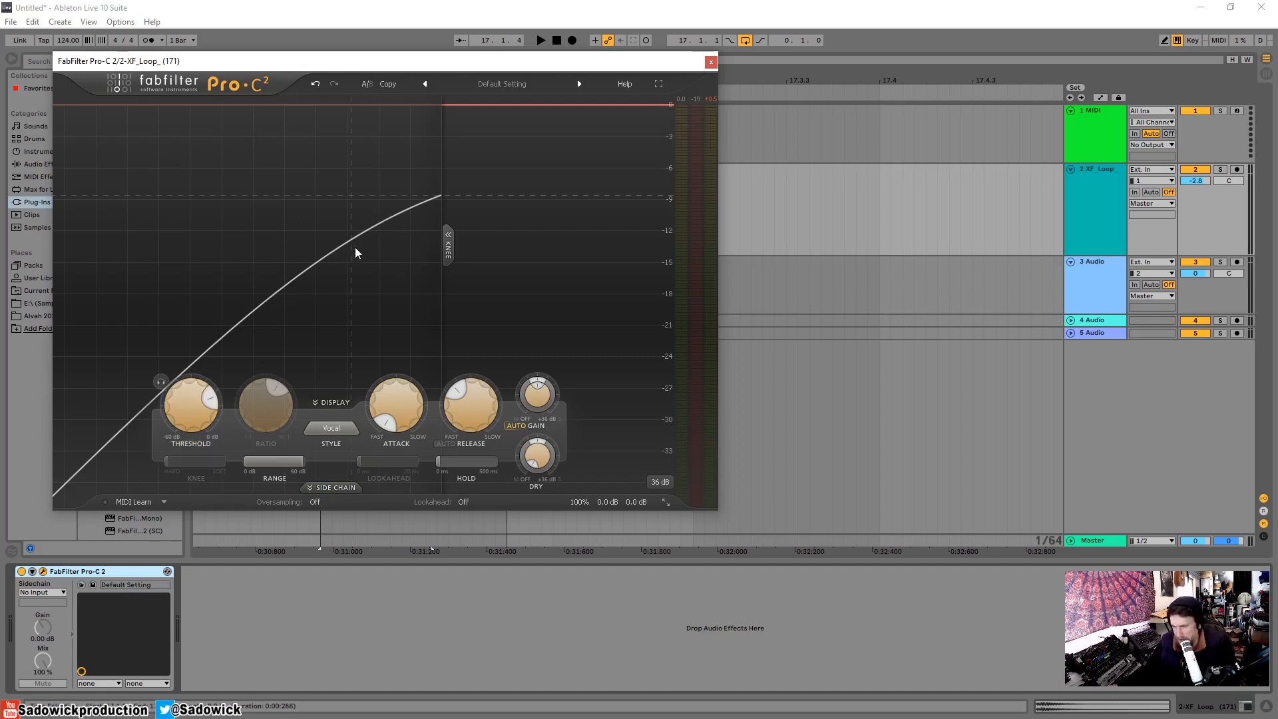
Audition the snare loop in the Vocal style, change the compression style to Mastering, and play it with a slightly shorter release.
key(space)
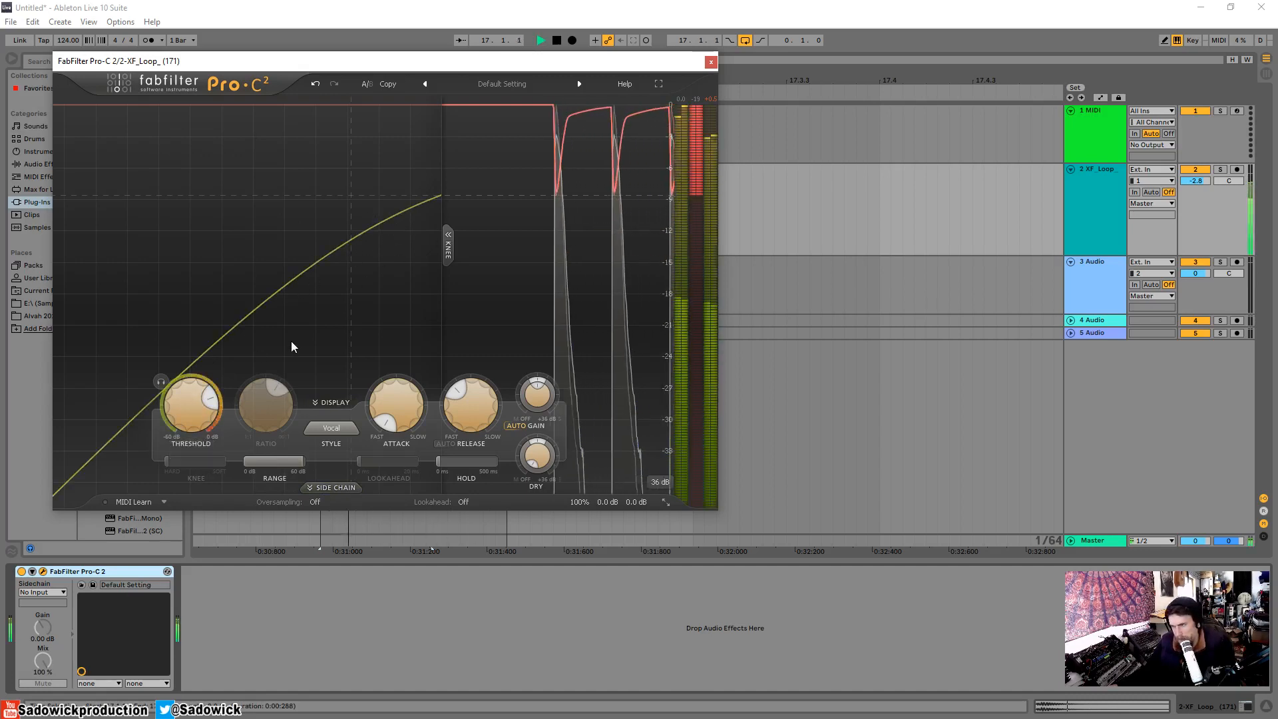
key(space)
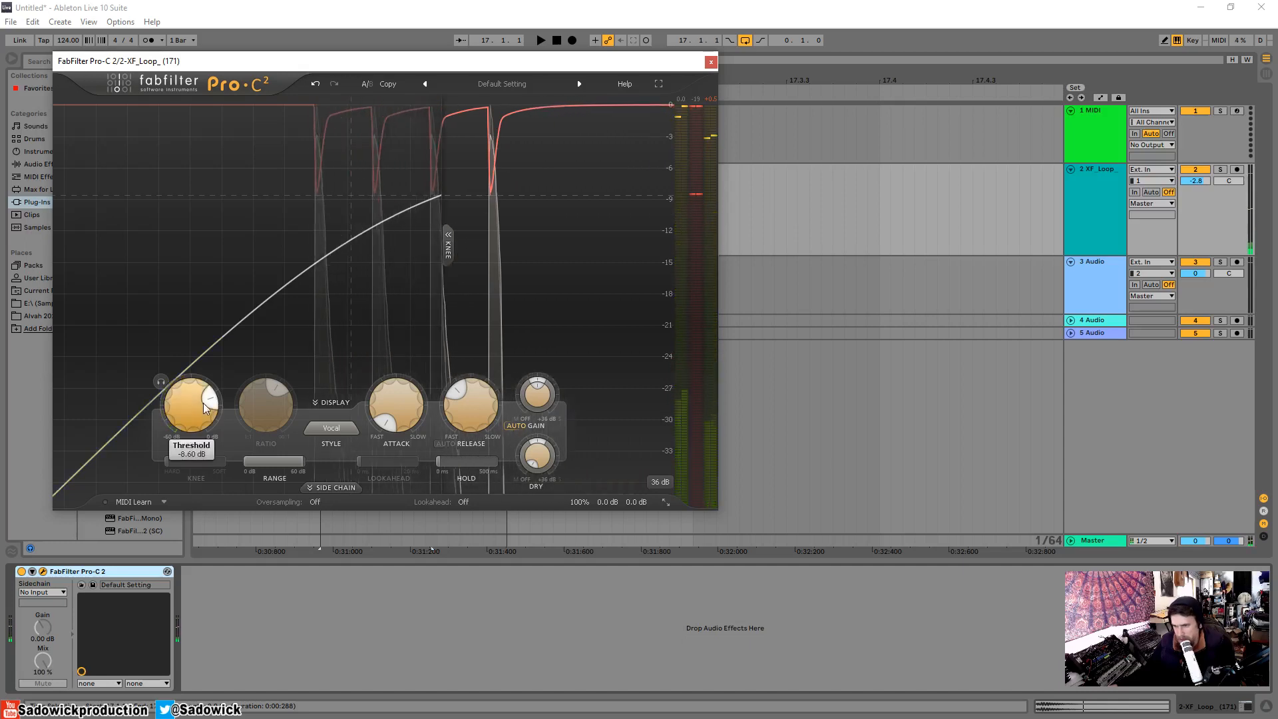
click(338, 430)
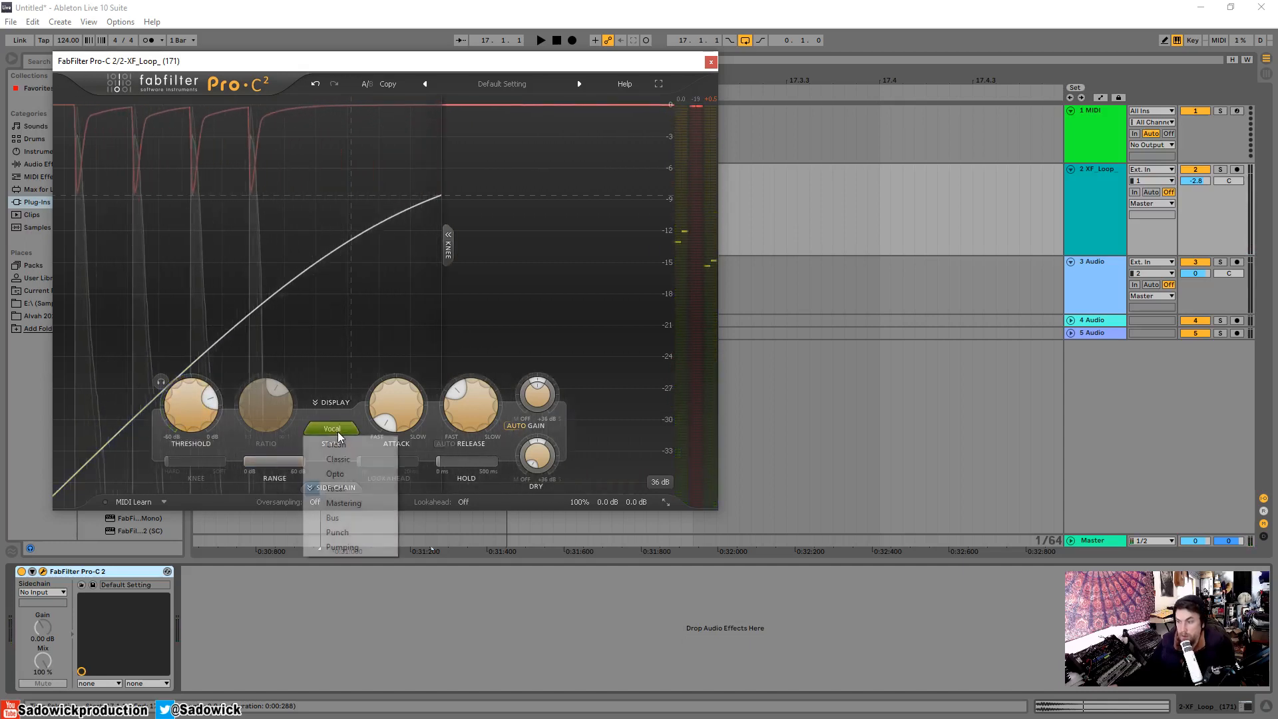
click(368, 502)
key(space)
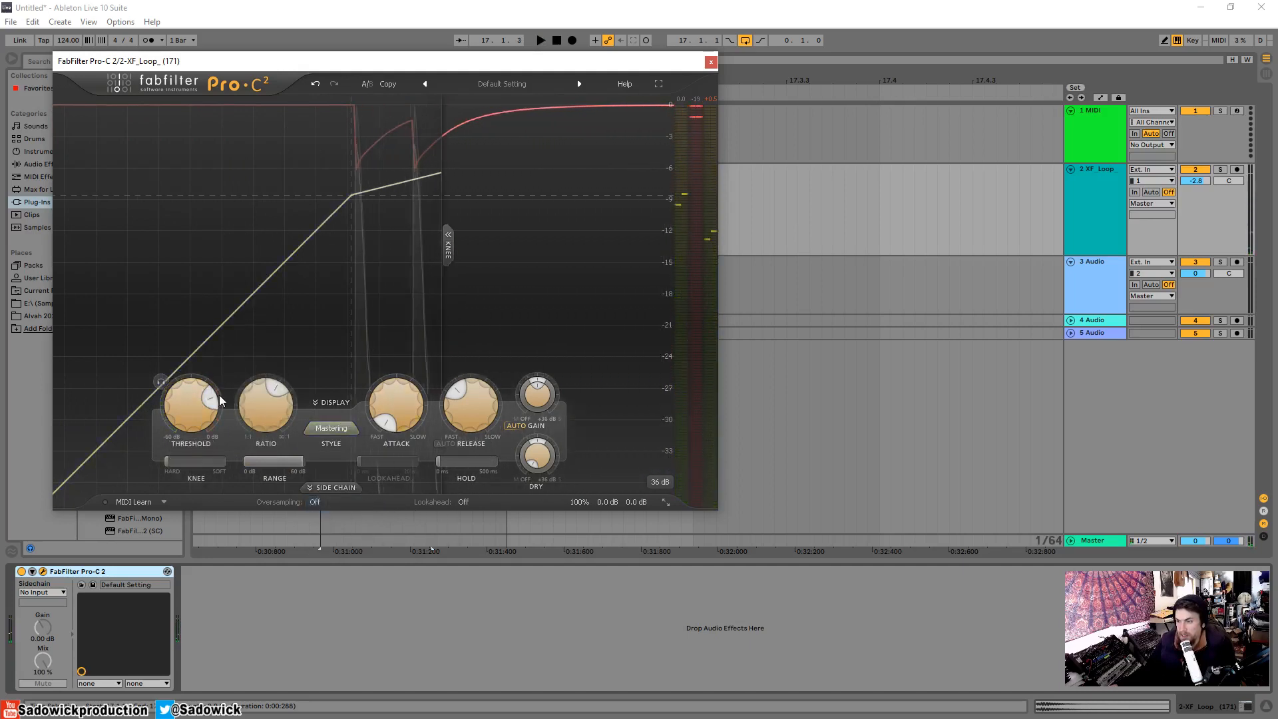
drag(455, 394, 450, 406)
key(space)
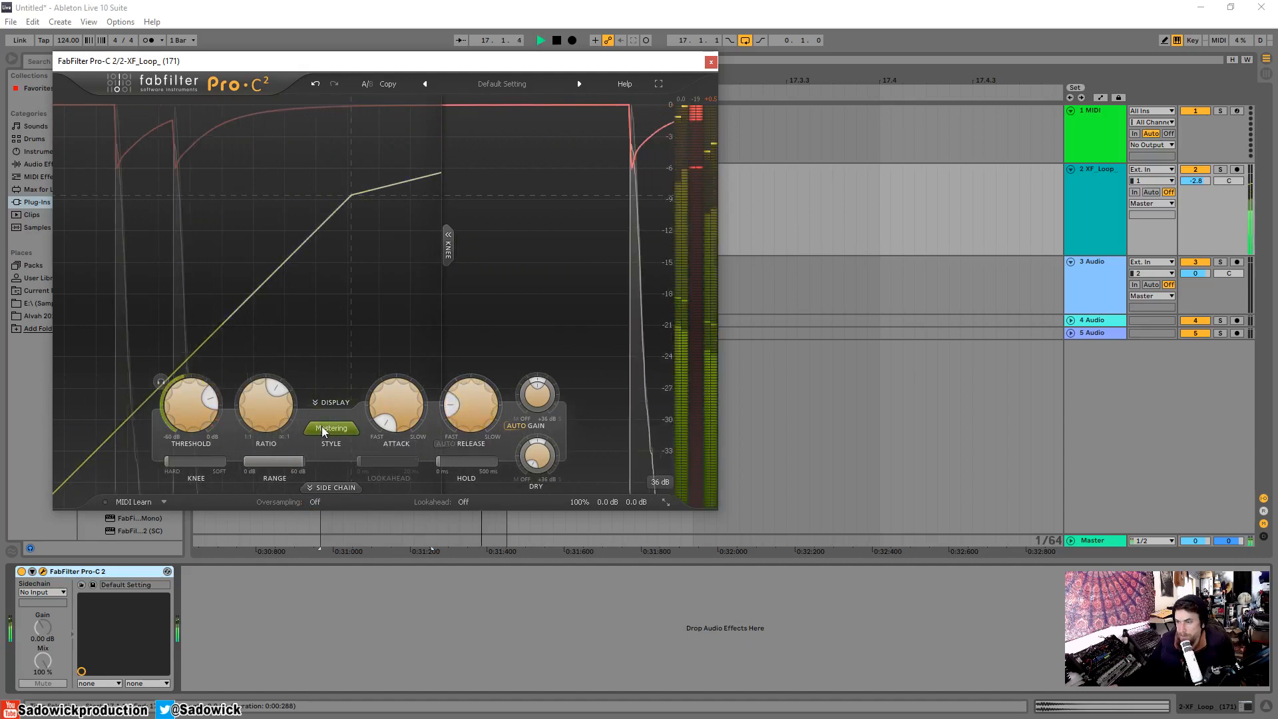
Soften the knee to about halfway and raise the threshold to about -6 dB while auditioning the loop.
drag(193, 466, 232, 486)
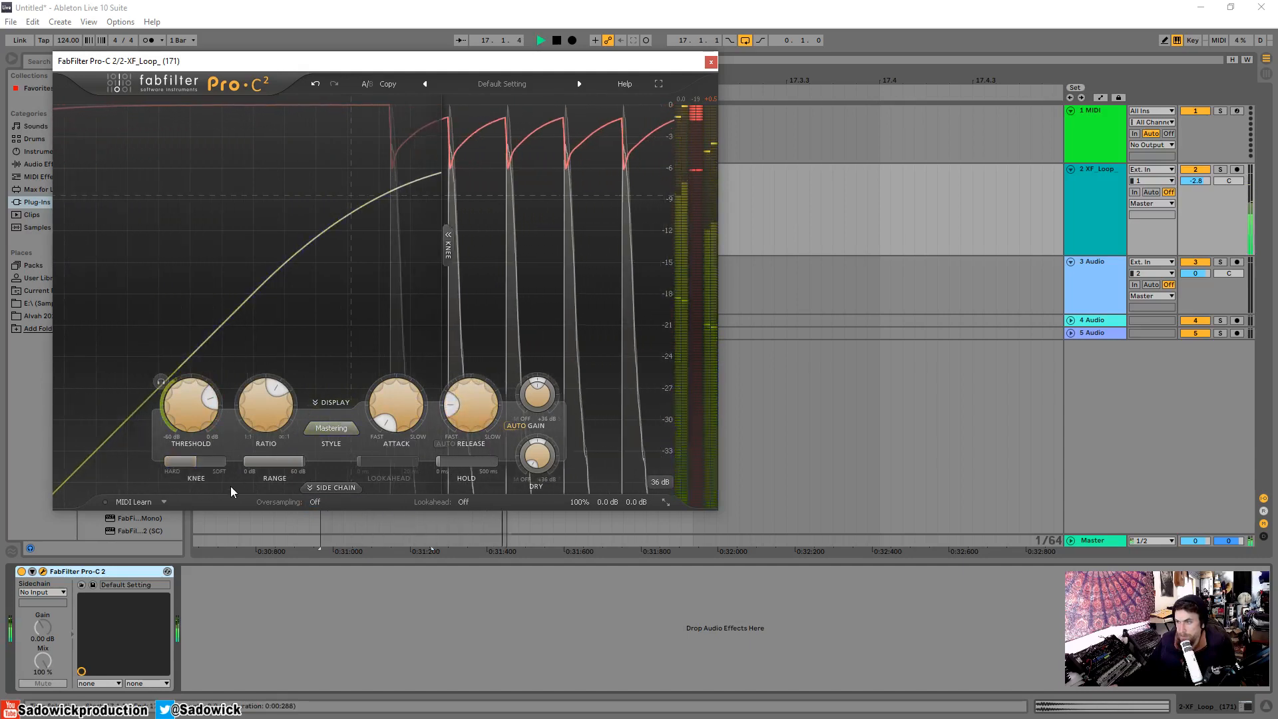
drag(216, 399, 221, 411)
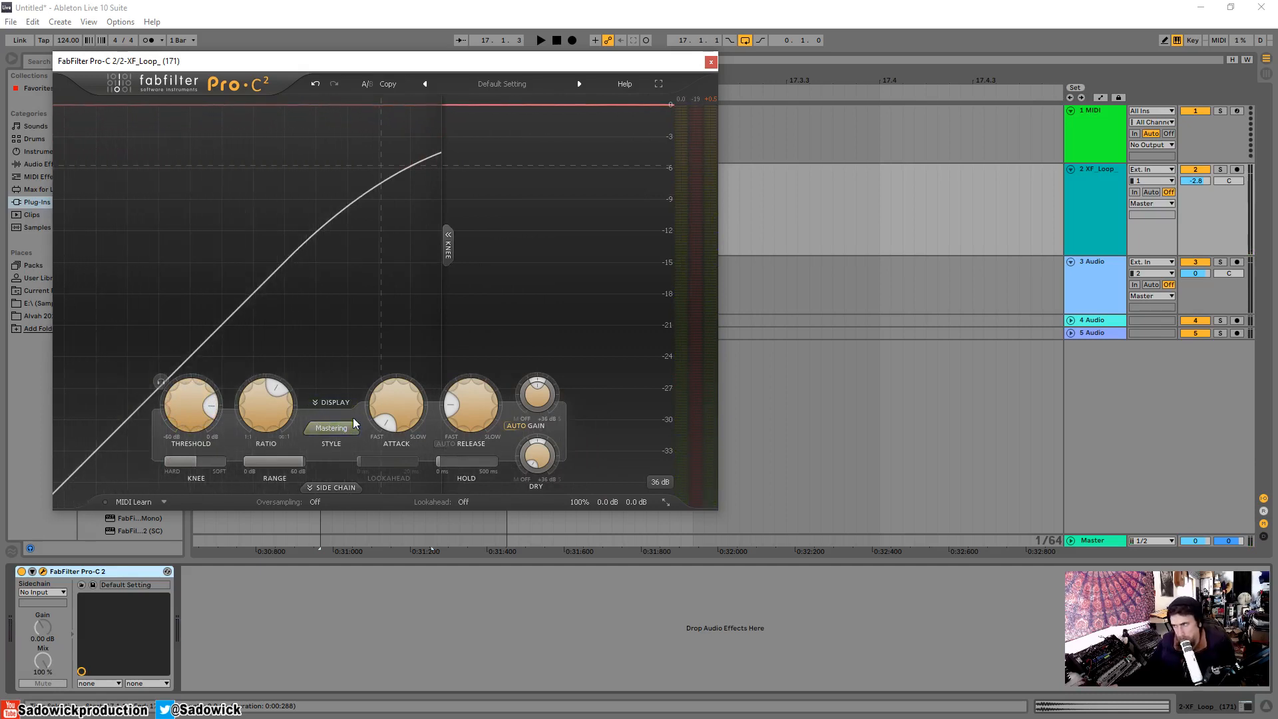
key(space)
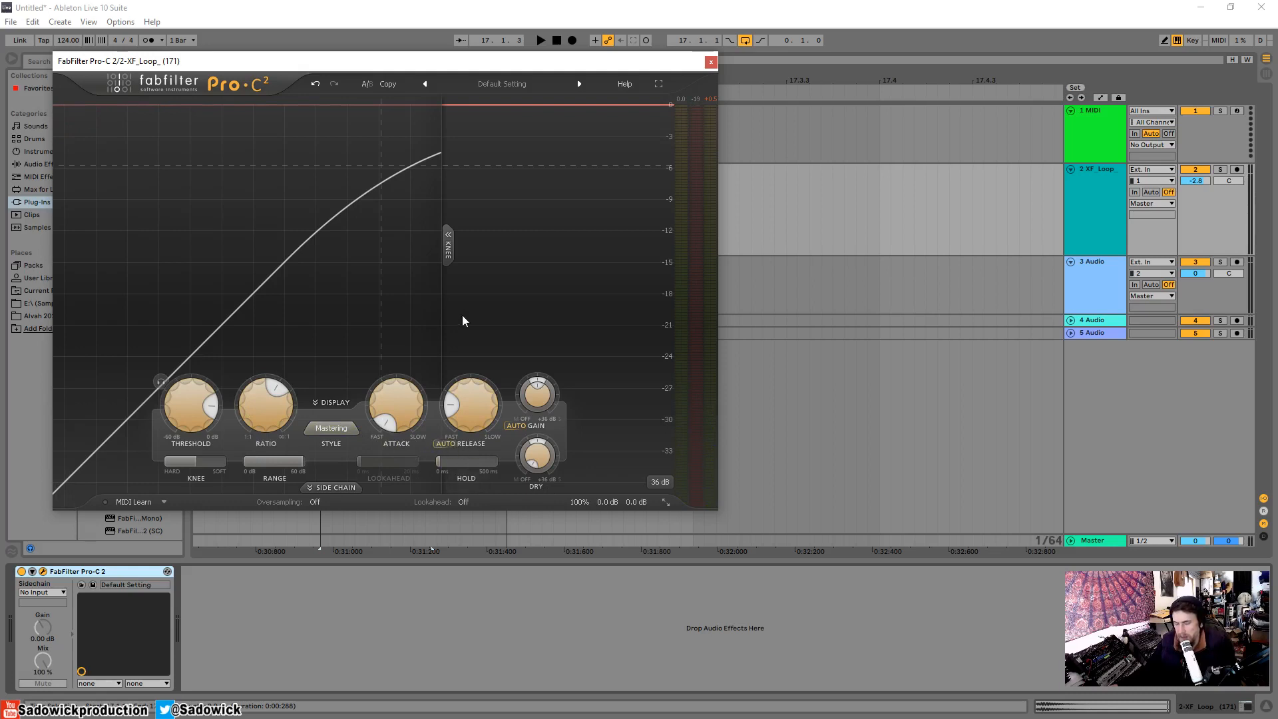
Change the compression style to Clean and set the release to its slowest with auto release enabled.
click(344, 429)
click(345, 445)
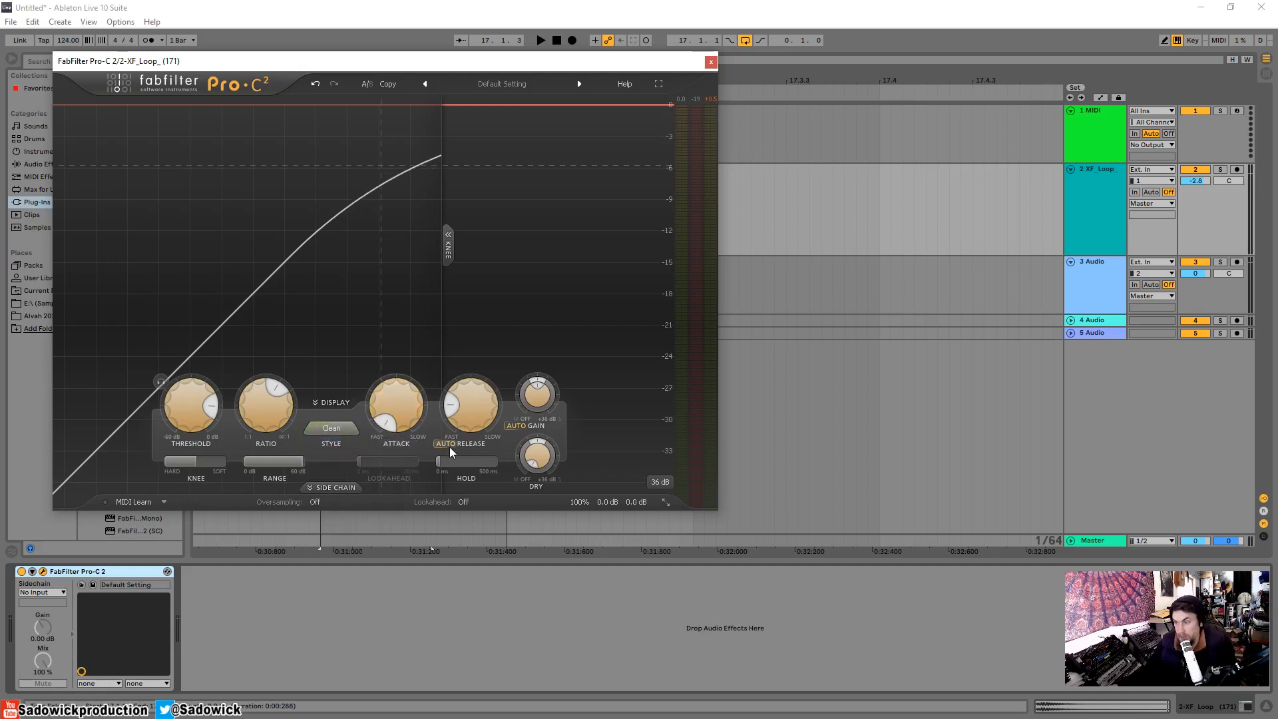
mouse_move(446, 447)
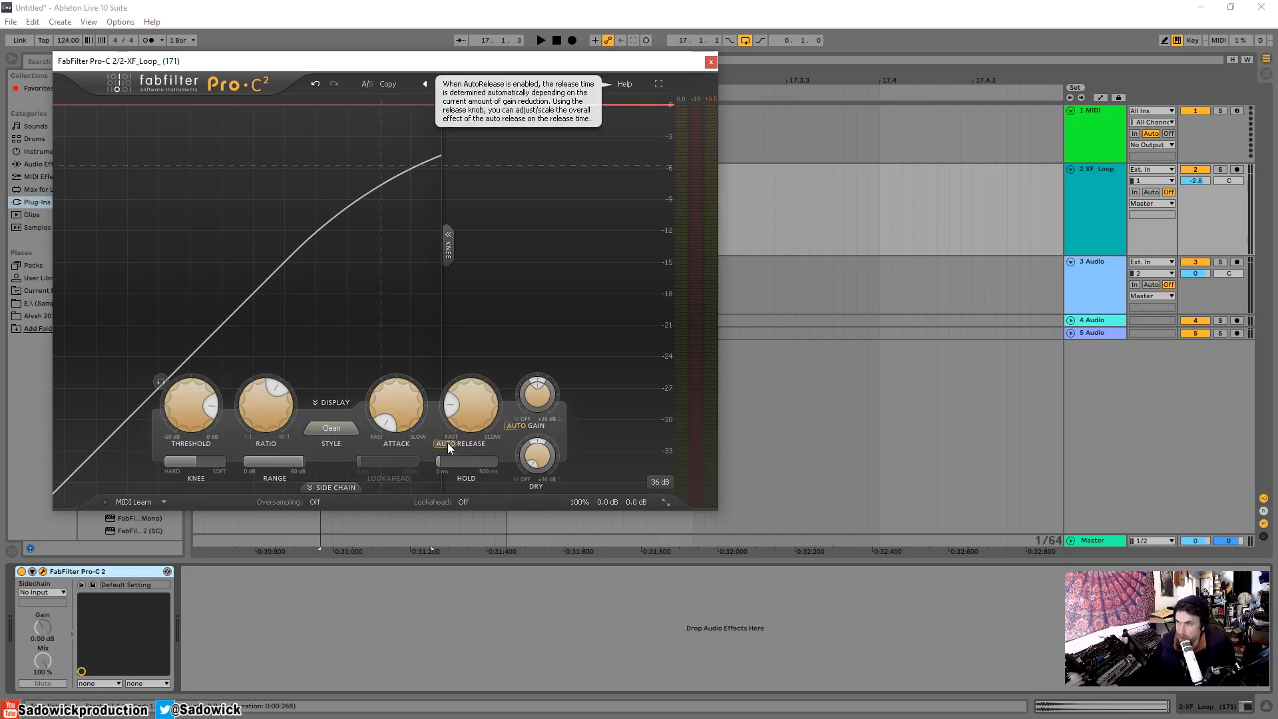
mouse_move(457, 410)
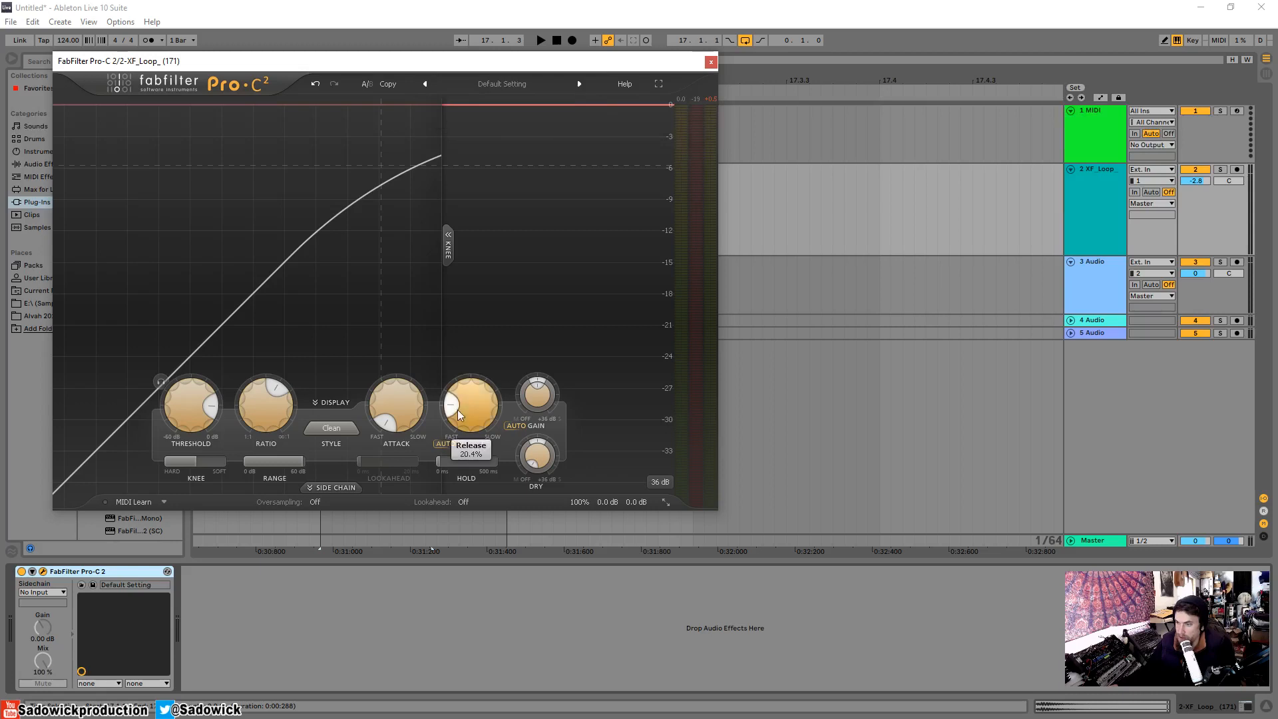
drag(475, 409, 500, 419)
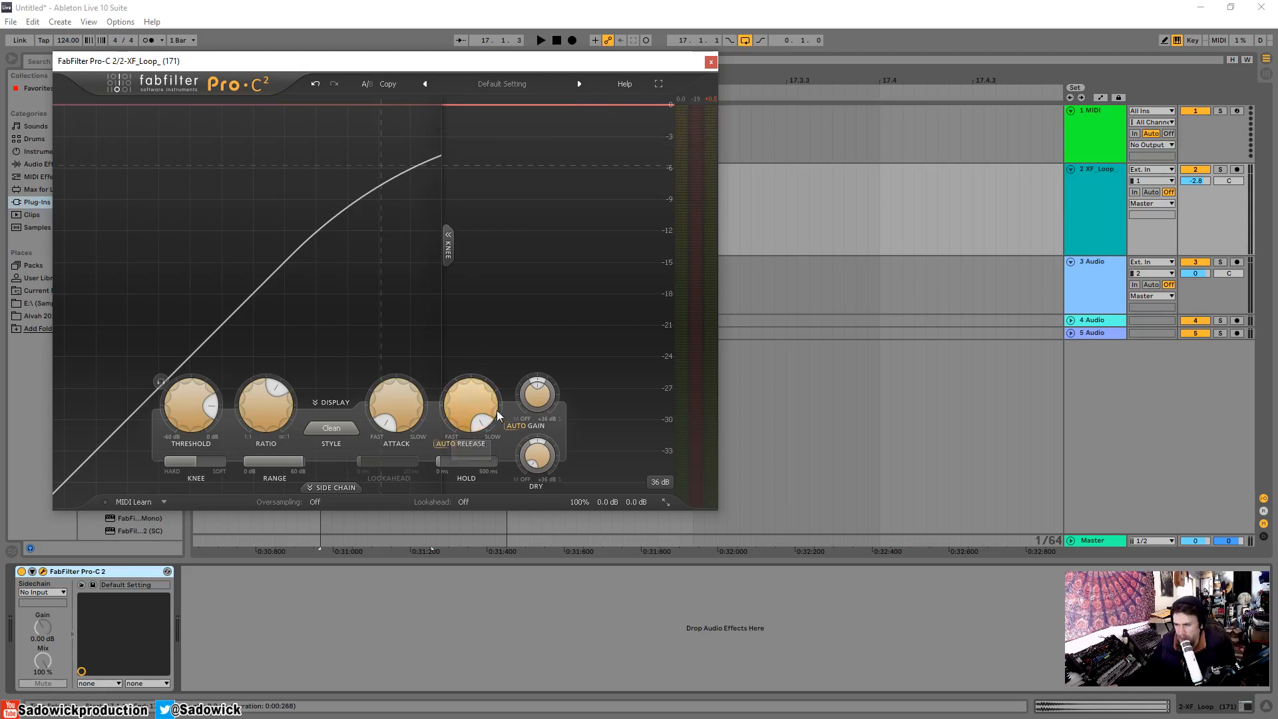
Play the loop with the threshold lowered to about -30 dB, toggle auto release to compare, and set the release to its fastest.
mouse_move(198, 400)
key(space)
drag(198, 399, 194, 502)
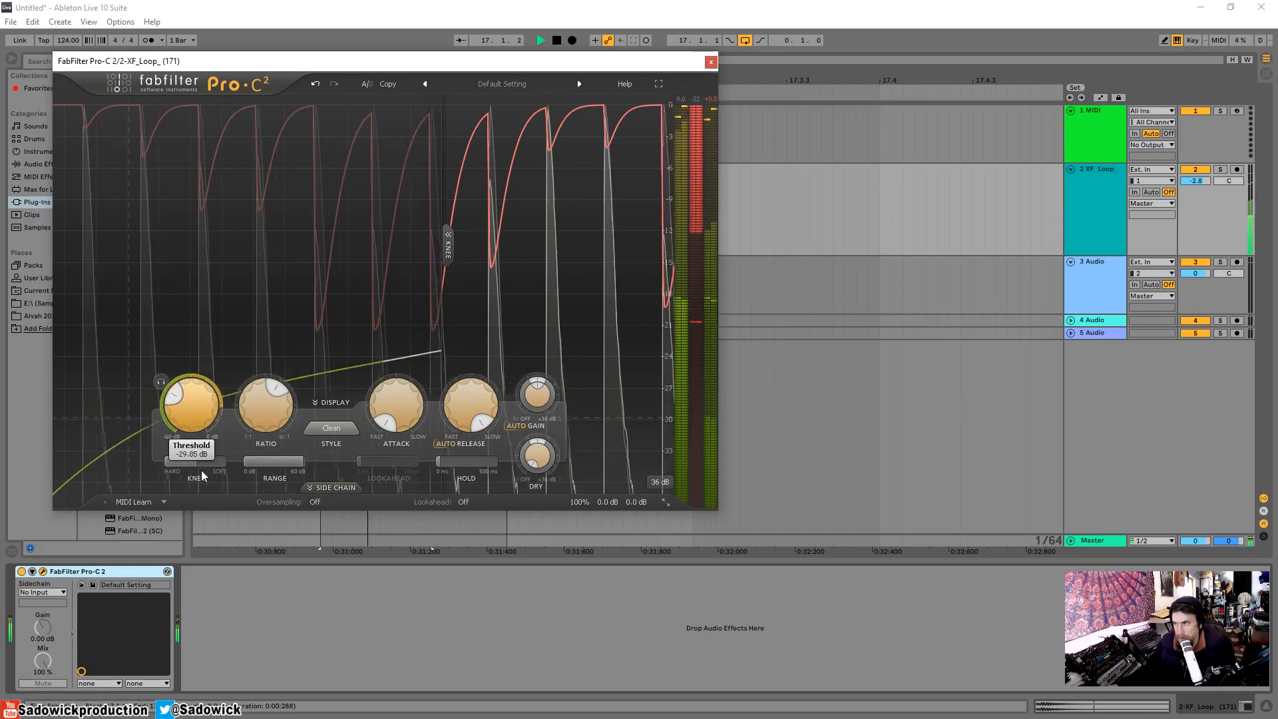
click(445, 444)
click(446, 444)
drag(468, 397, 457, 664)
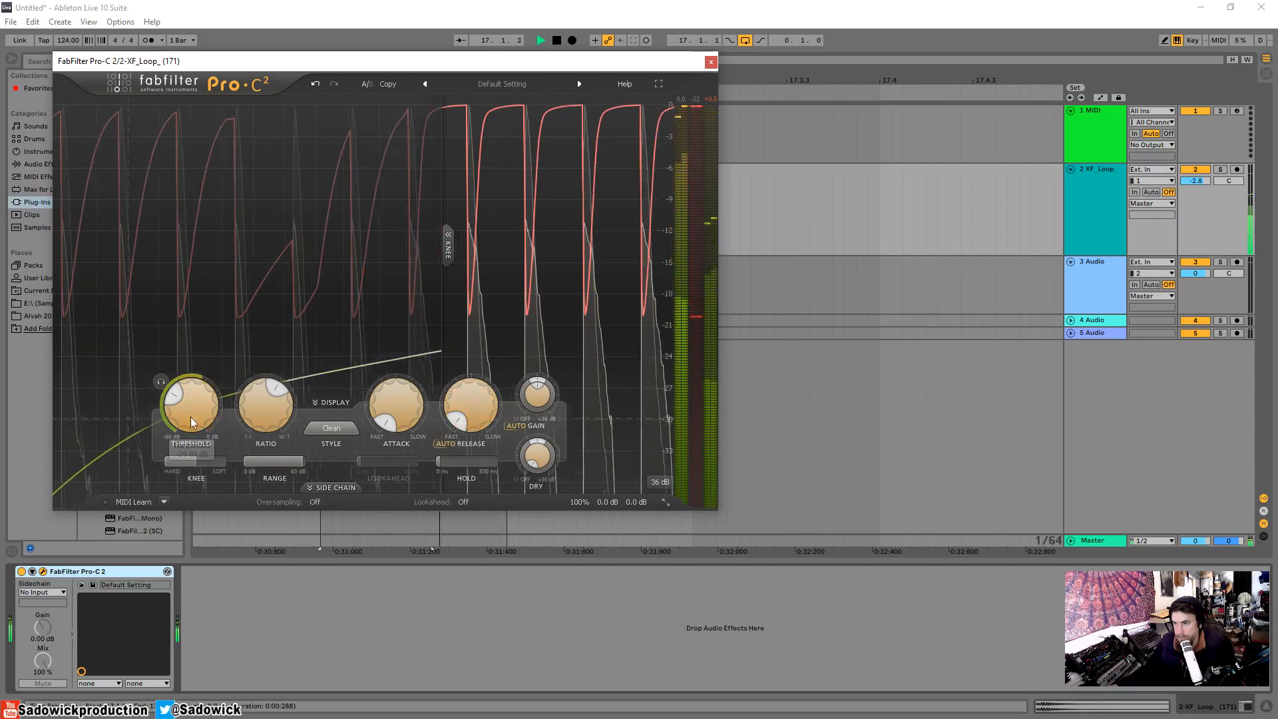
Raise the threshold to about -11 dB, stop playback, and turn off auto release with a slightly longer release.
drag(190, 417, 190, 357)
key(space)
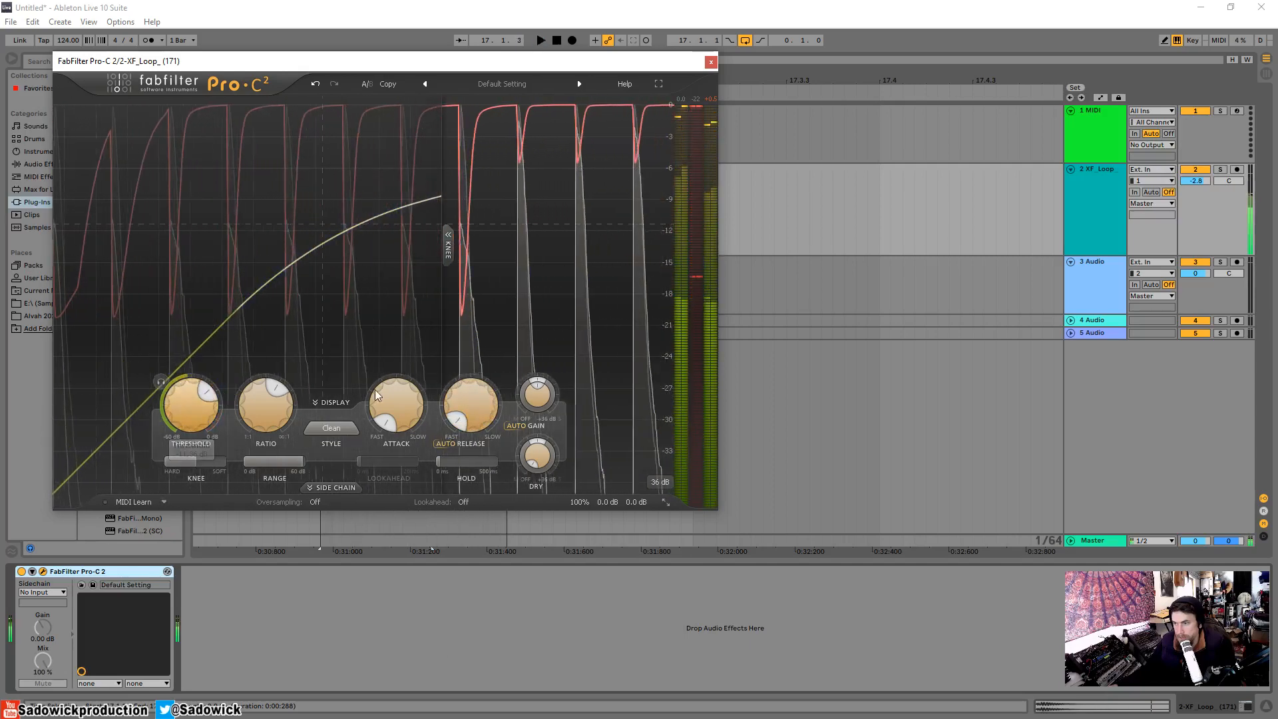
scroll(472, 411, up, 8)
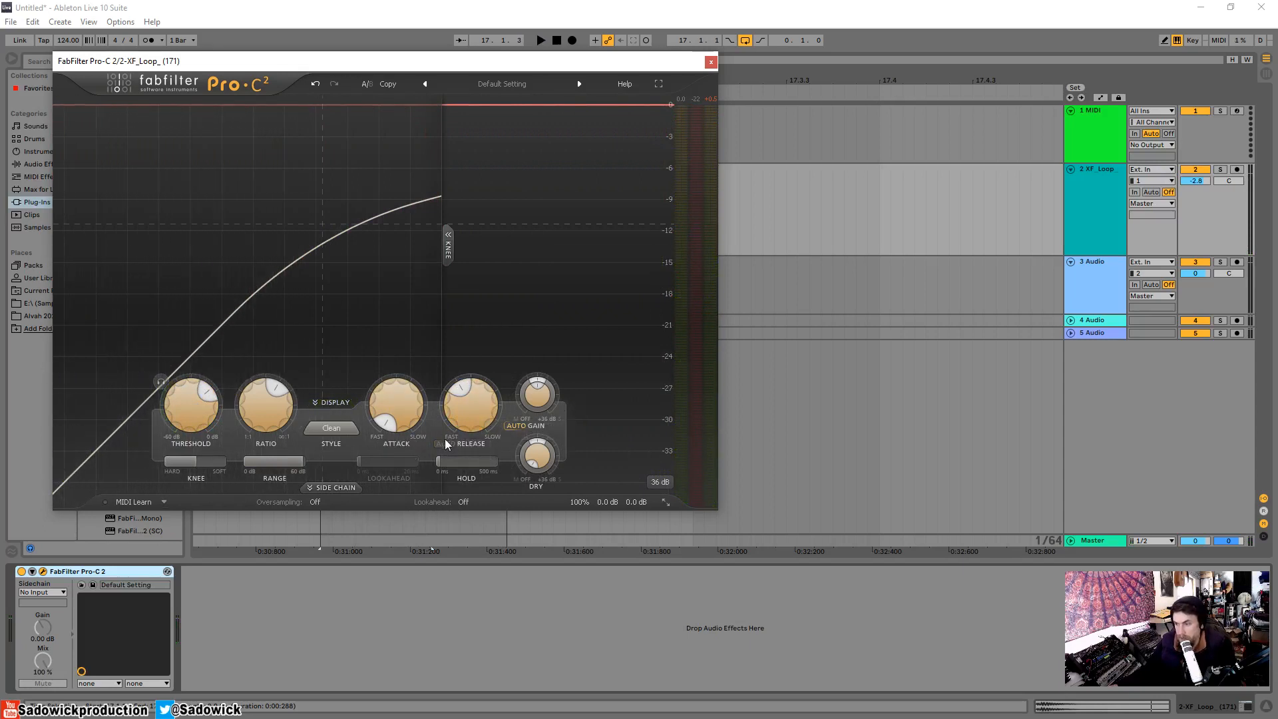
mouse_move(446, 447)
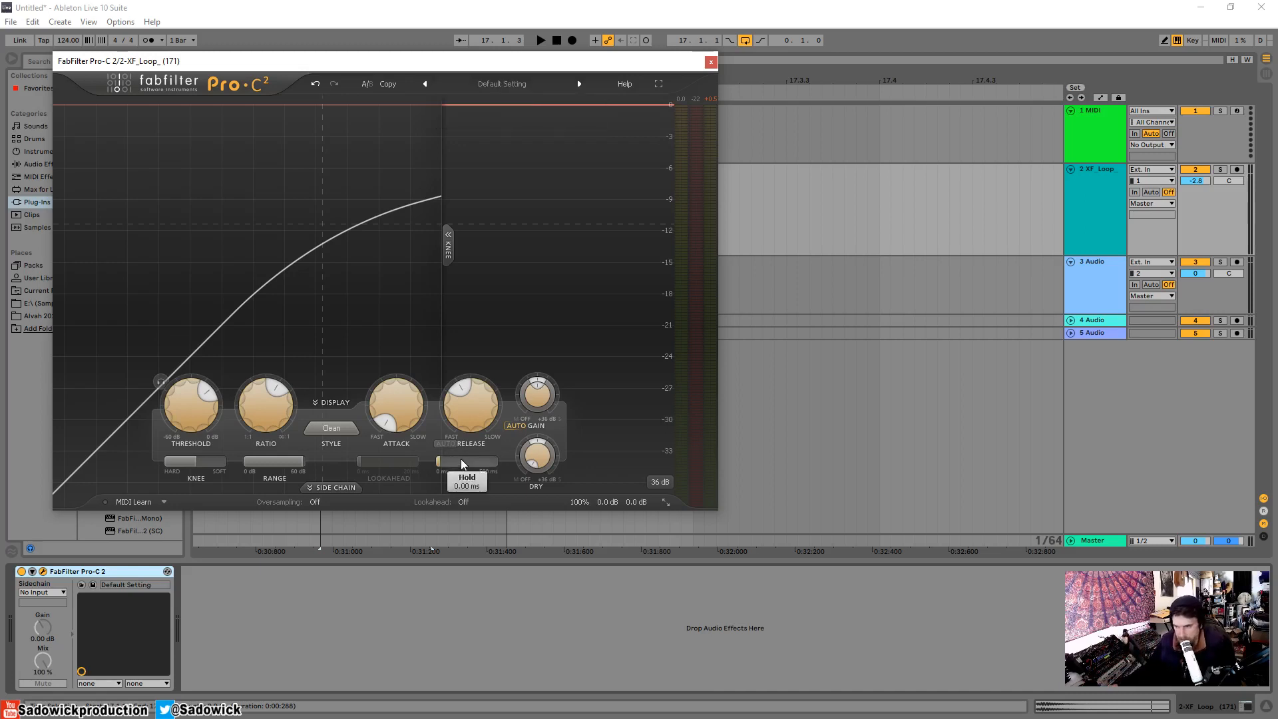
Change the compression style to Bus, raise the threshold to about -7 dB, and audition the snare loop.
click(333, 428)
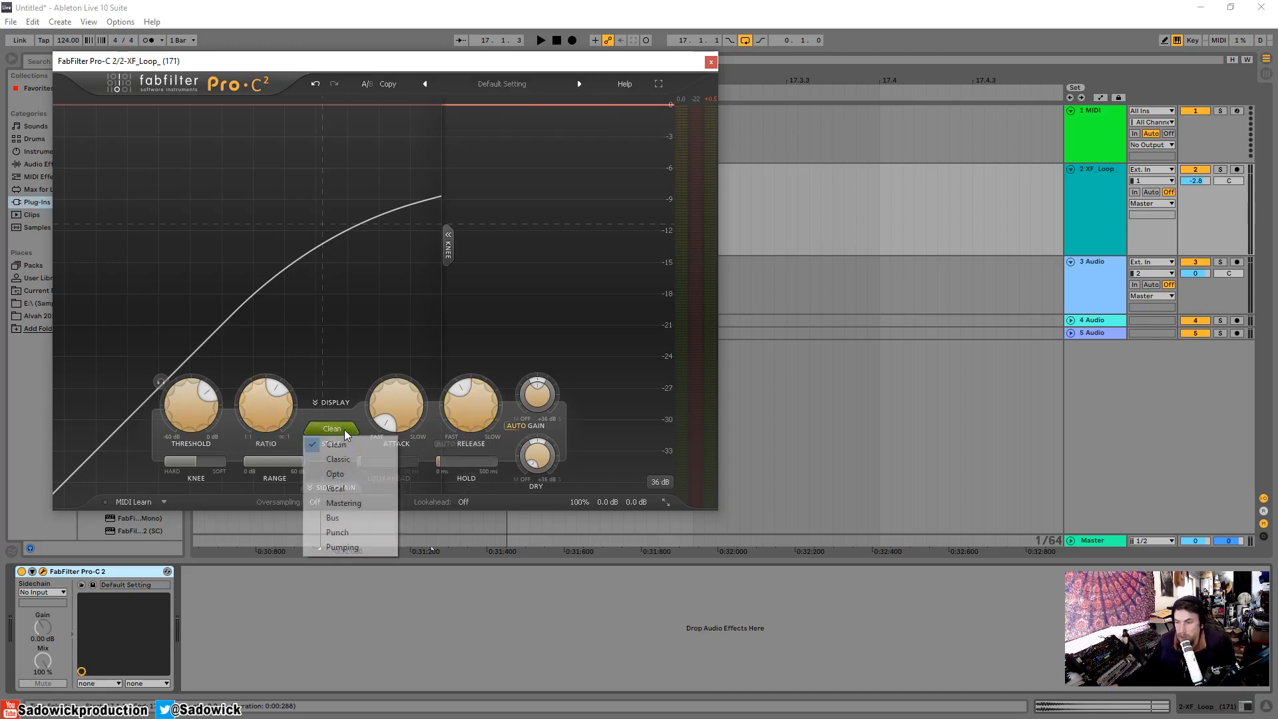
click(351, 519)
drag(204, 394, 214, 398)
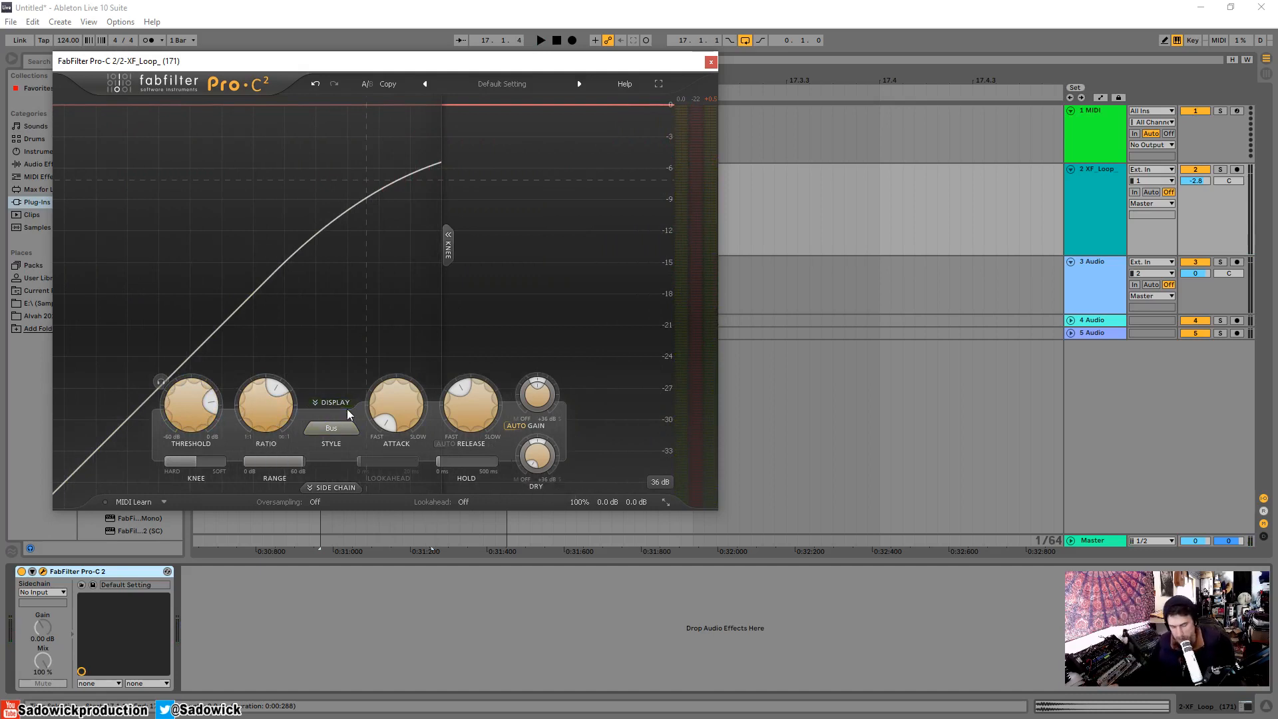
key(space)
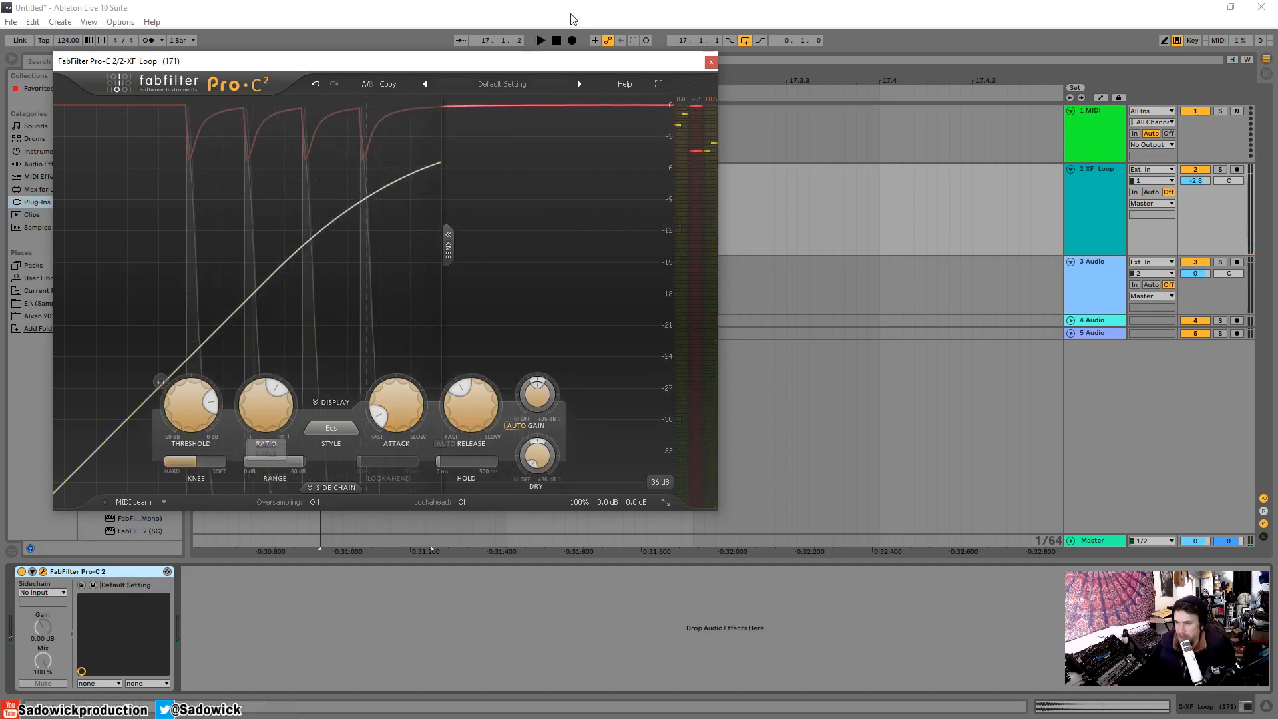
Set the knee to 0 dB for a hard knee and audition the loop in the Bus style.
drag(177, 478, 165, 478)
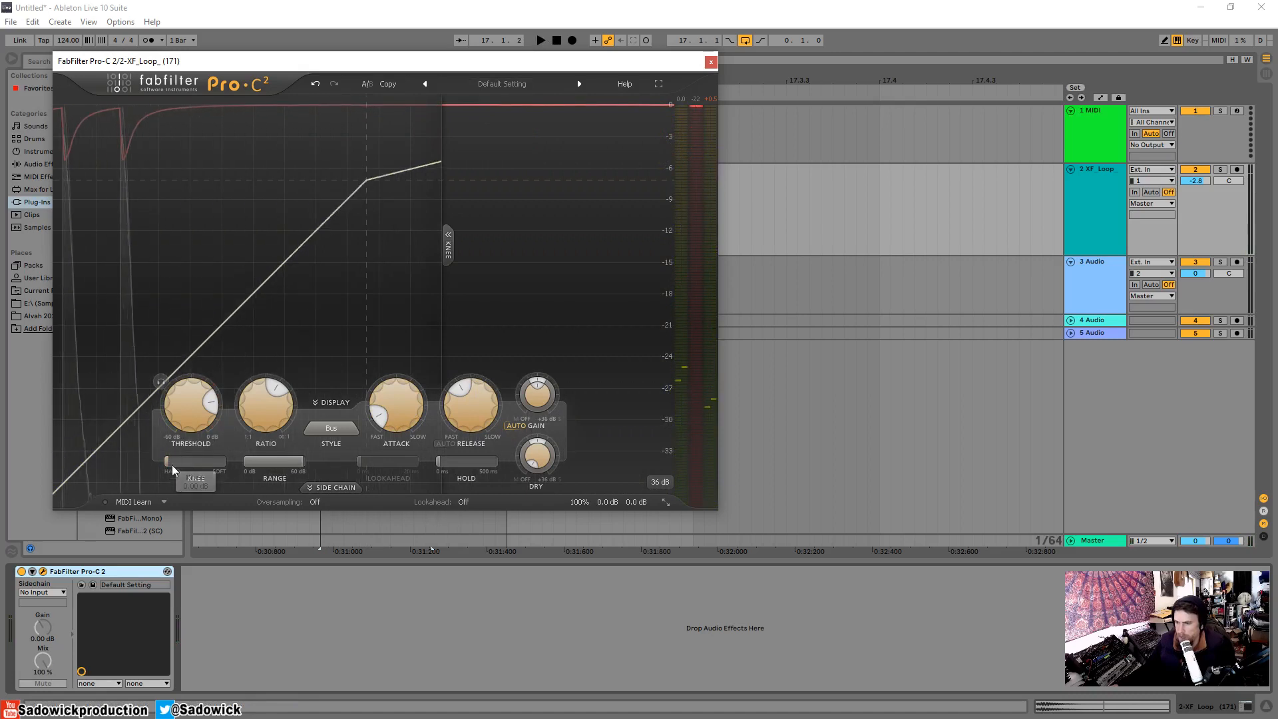
key(space)
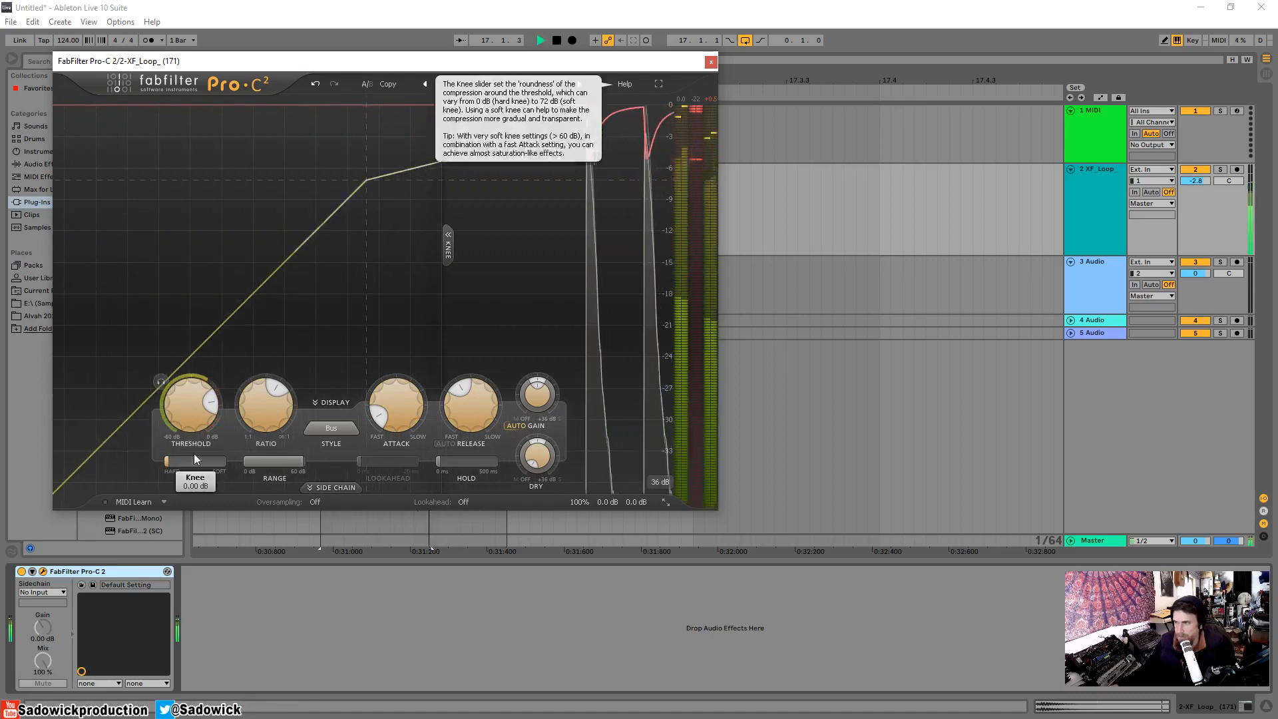
key(space)
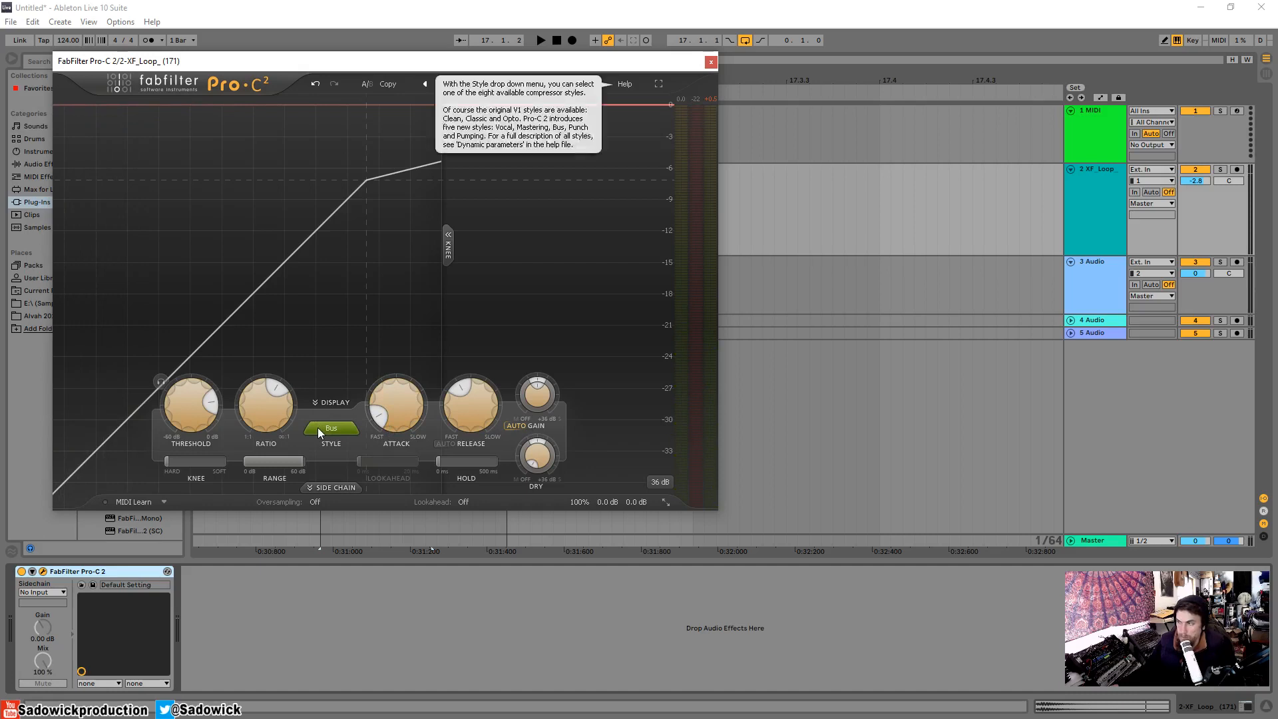
Change the compression style to Punch, set the attack to its fastest, and audition the snare loop.
click(330, 426)
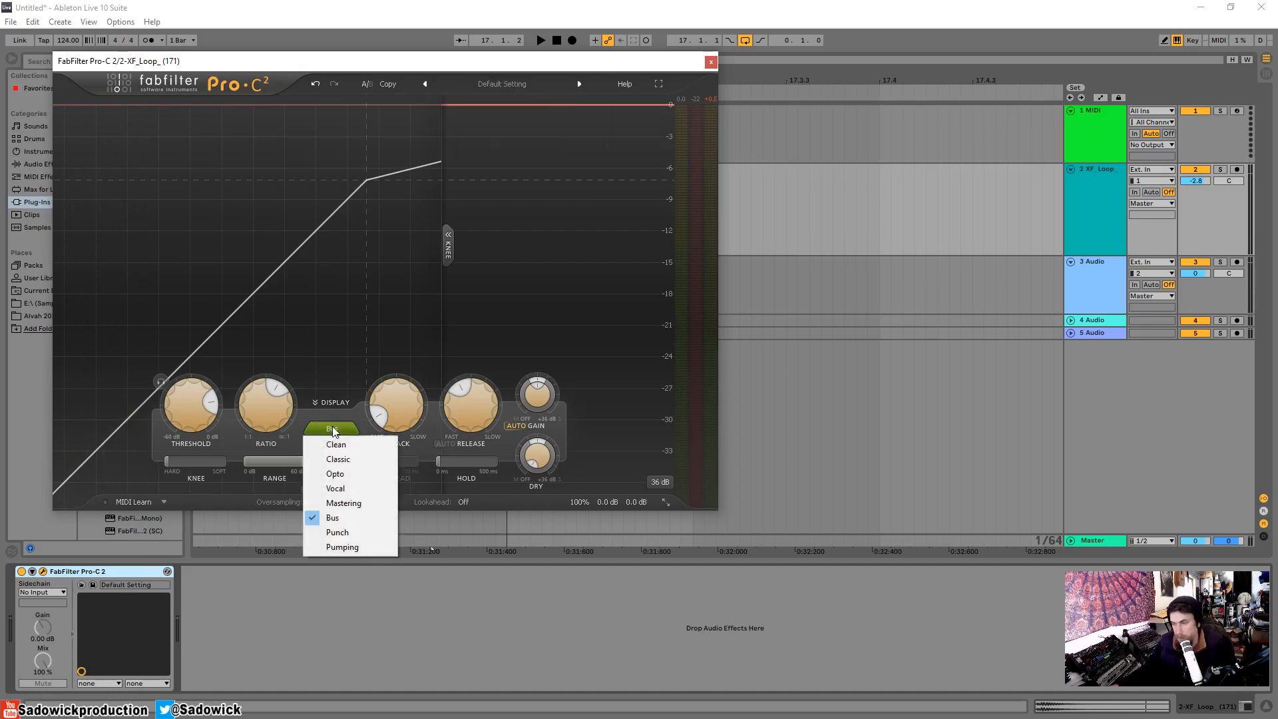
click(347, 535)
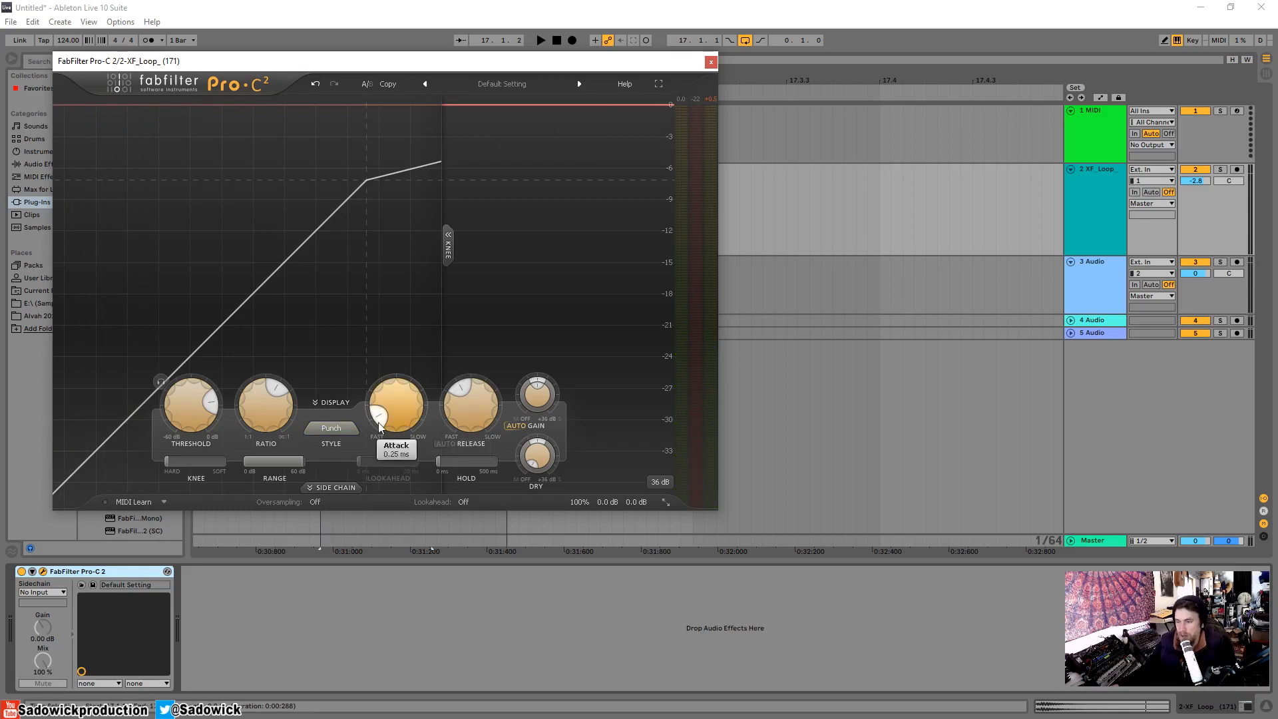
drag(381, 420, 404, 494)
key(space)
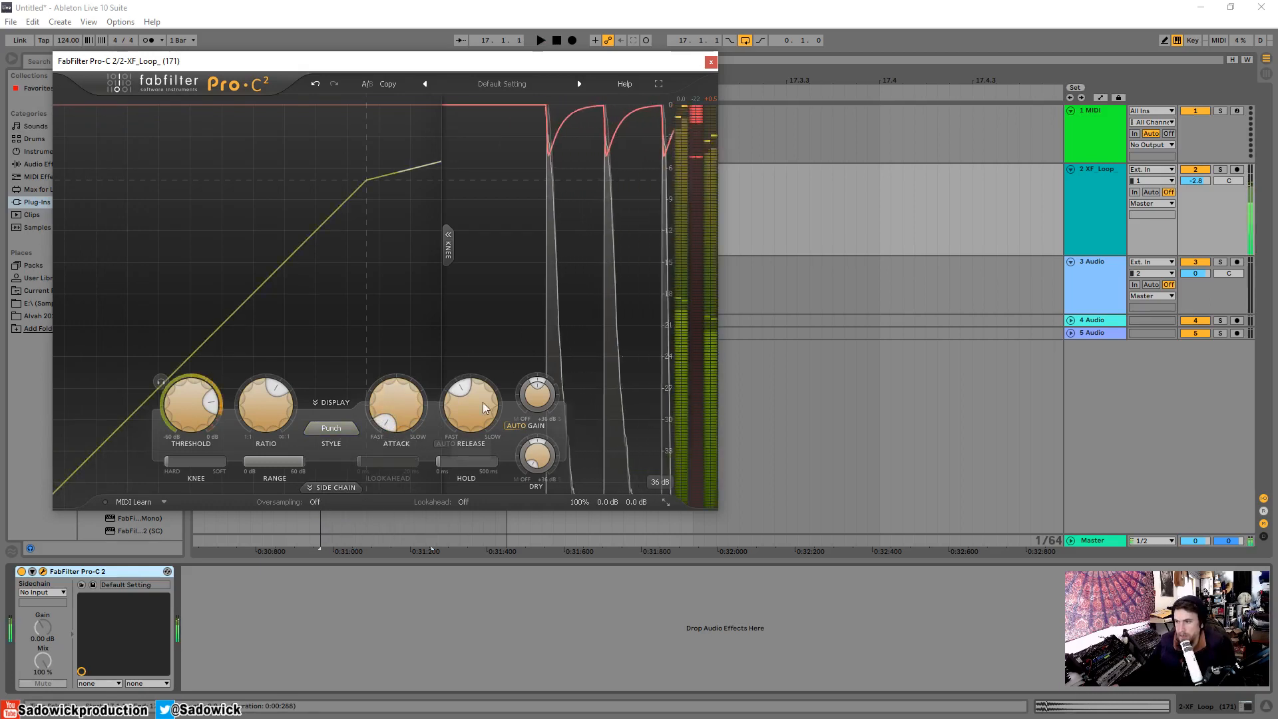
key(space)
Shorten the release in two stages to about 18 ms, auditioning the loop after each change.
drag(478, 403, 468, 436)
key(space)
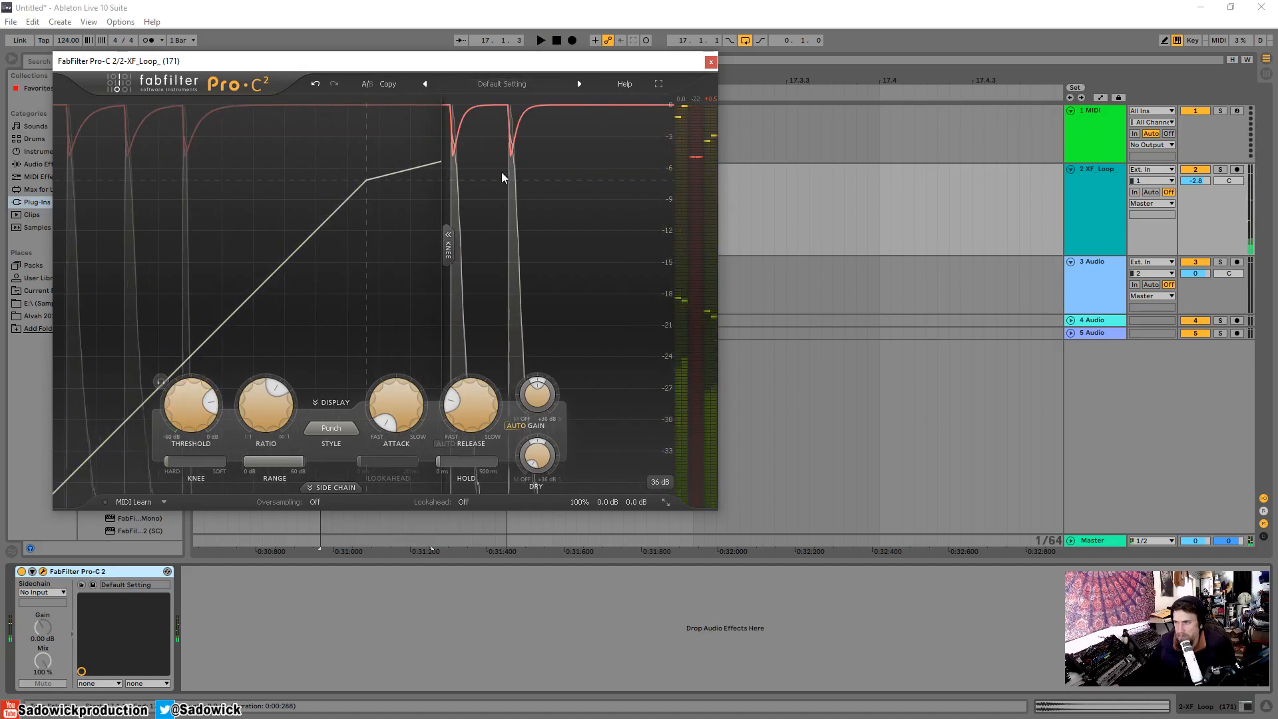
mouse_move(475, 398)
mouse_move(453, 400)
mouse_down()
mouse_move(442, 450)
mouse_move(437, 416)
mouse_up()
key(space)
Play the loop in the Punch style while slowing the attack, return the attack to its fastest, and stop playback.
key(space)
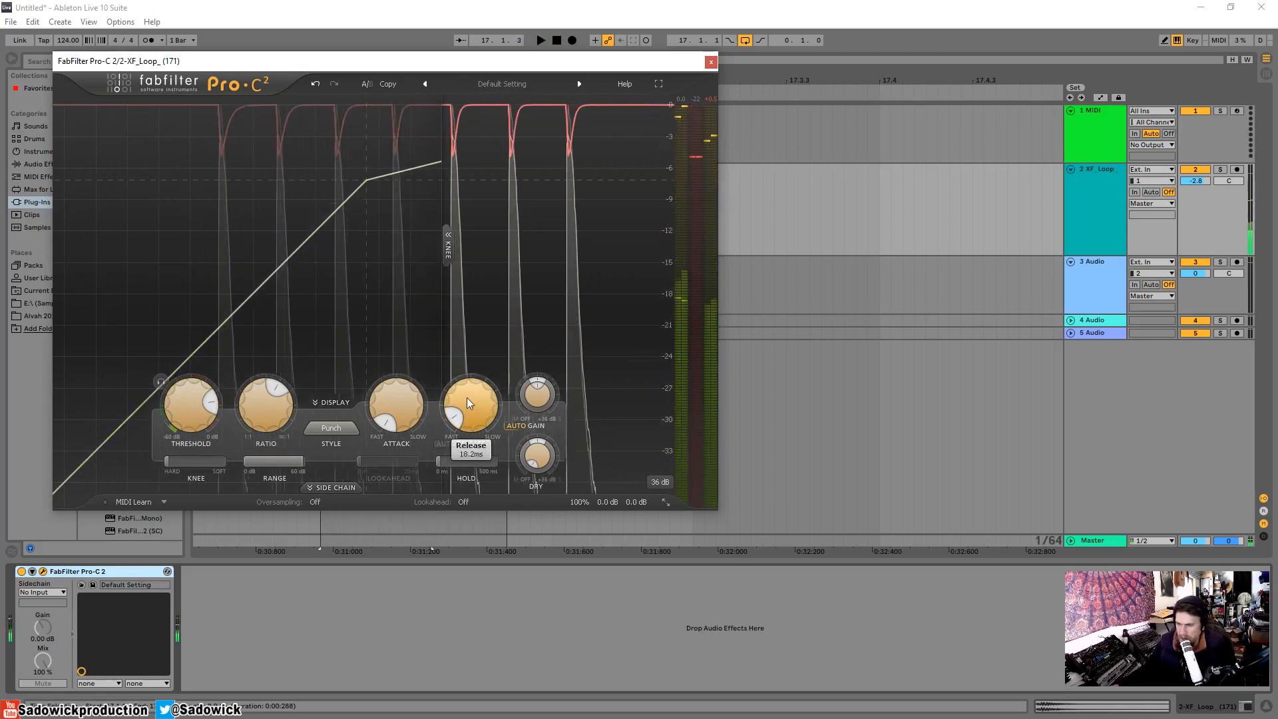
key(space)
mouse_move(289, 424)
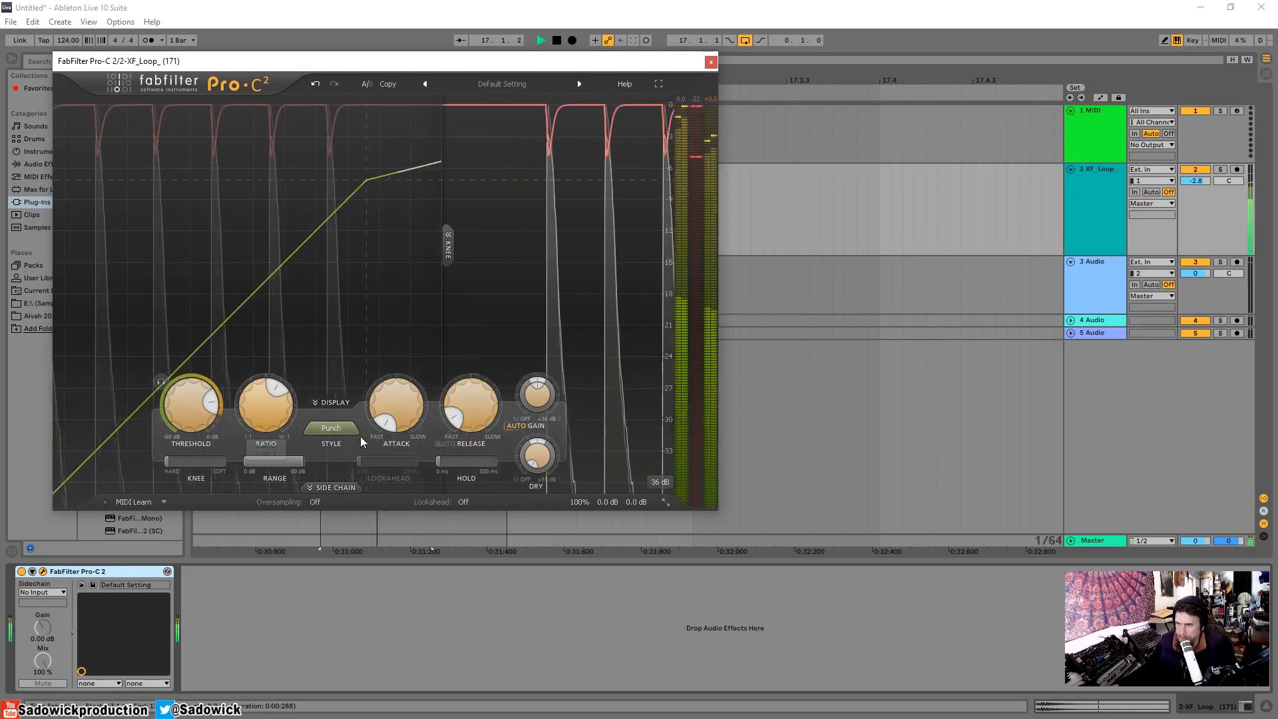
mouse_move(393, 418)
mouse_down()
mouse_move(385, 333)
mouse_move(391, 420)
mouse_up()
key(space)
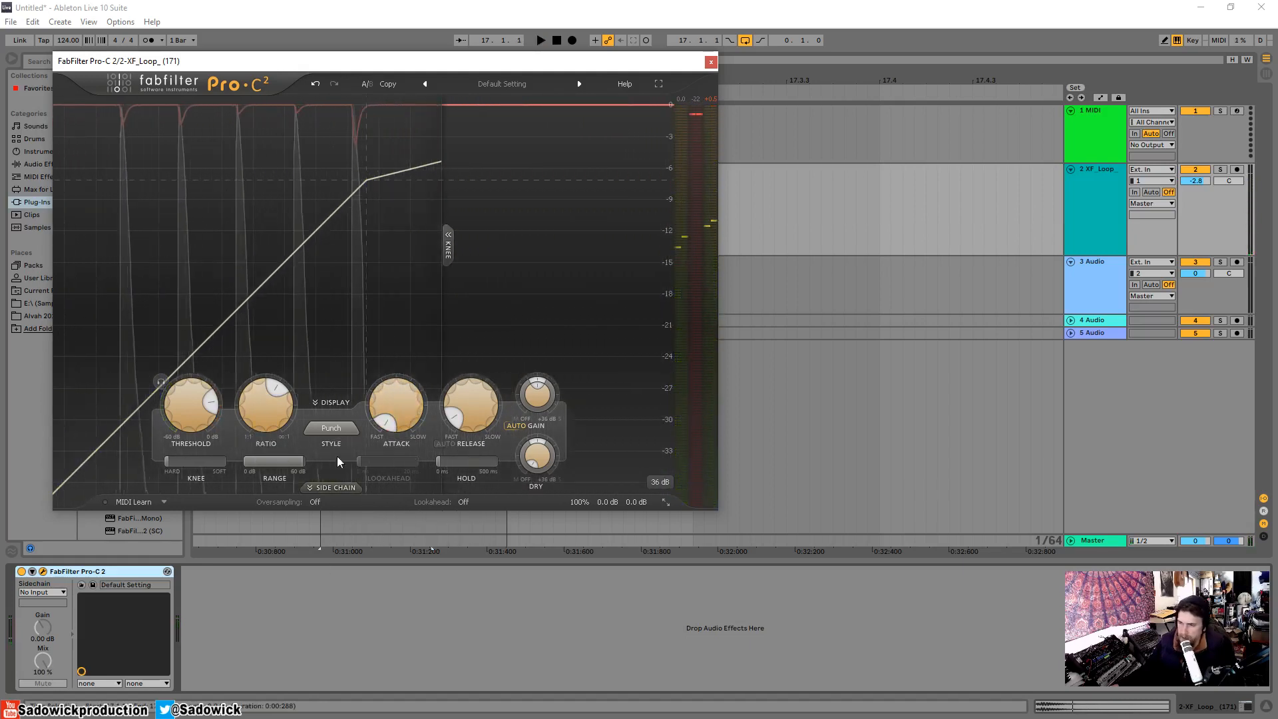
Change the compression style to Pumping, audition the snare loop, and lengthen the release slightly for another listen.
click(337, 429)
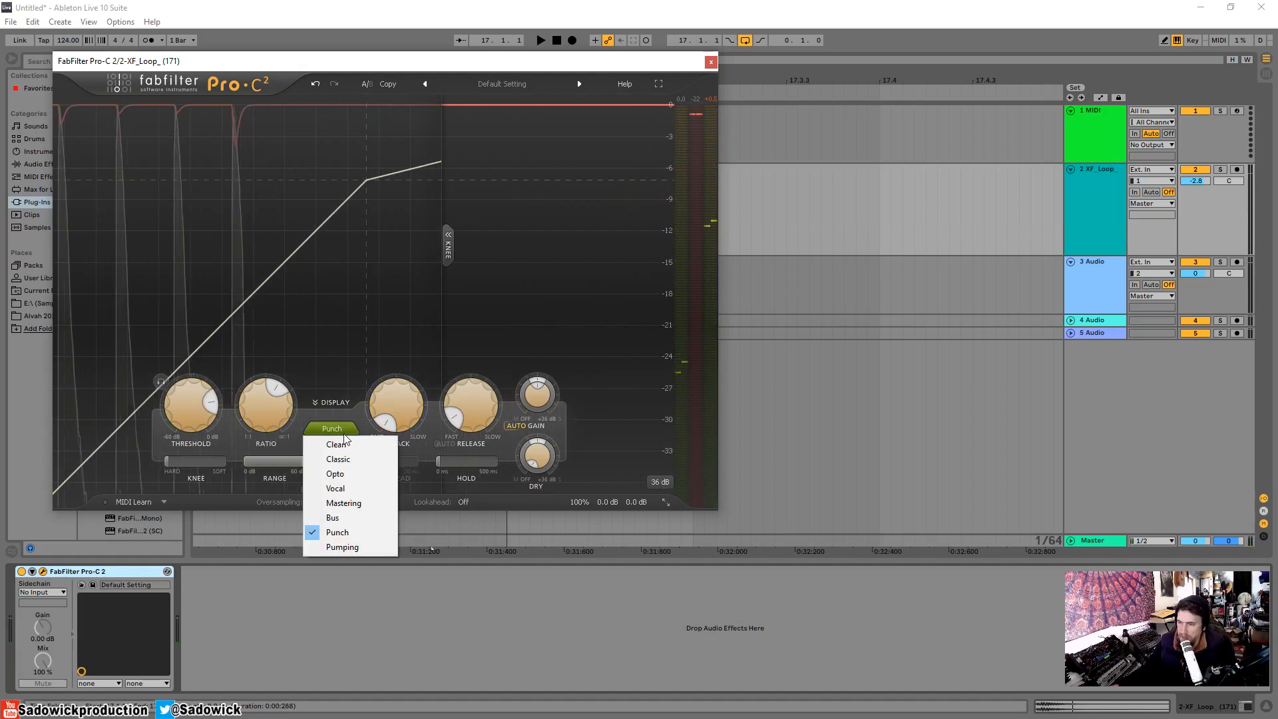
click(344, 546)
key(space)
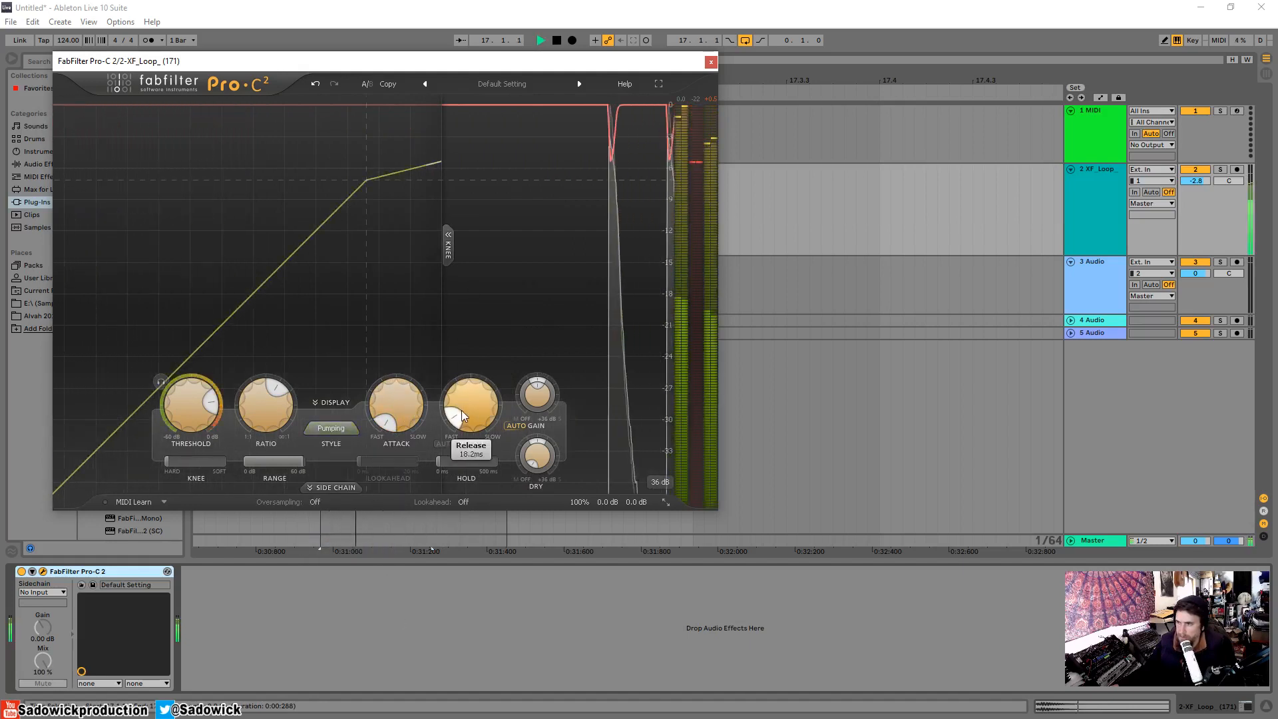
key(space)
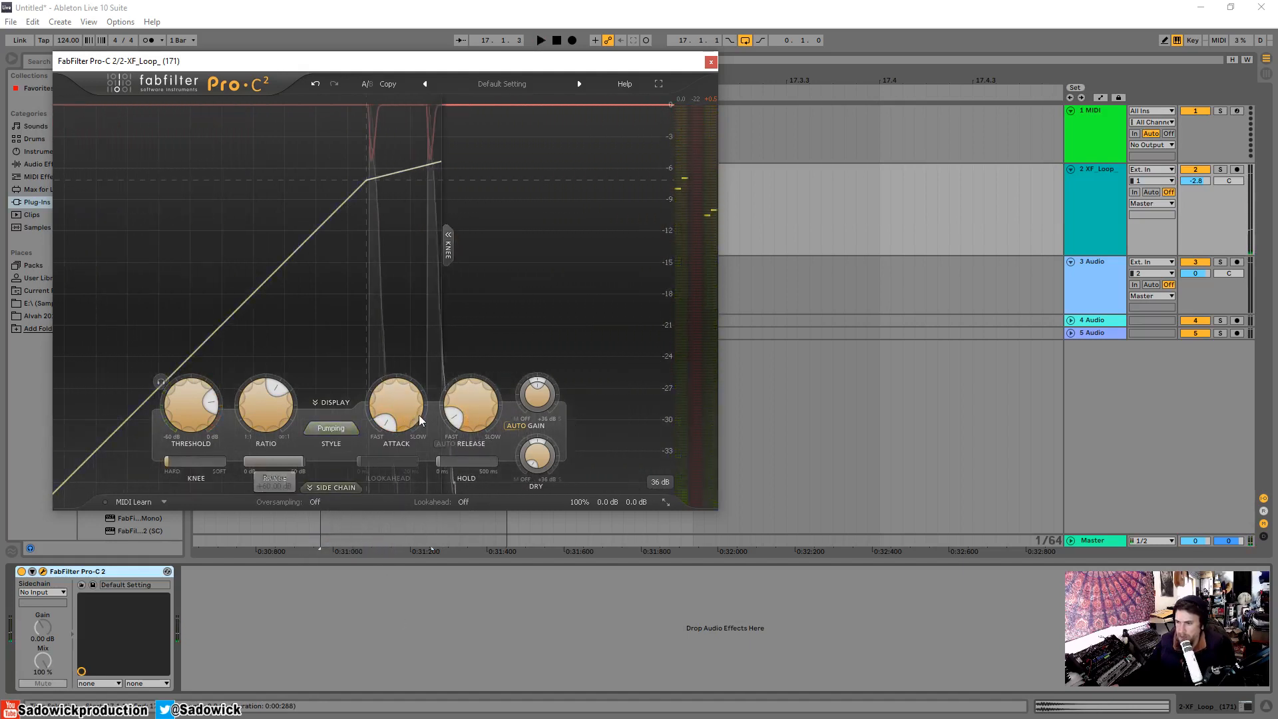
drag(461, 418, 462, 398)
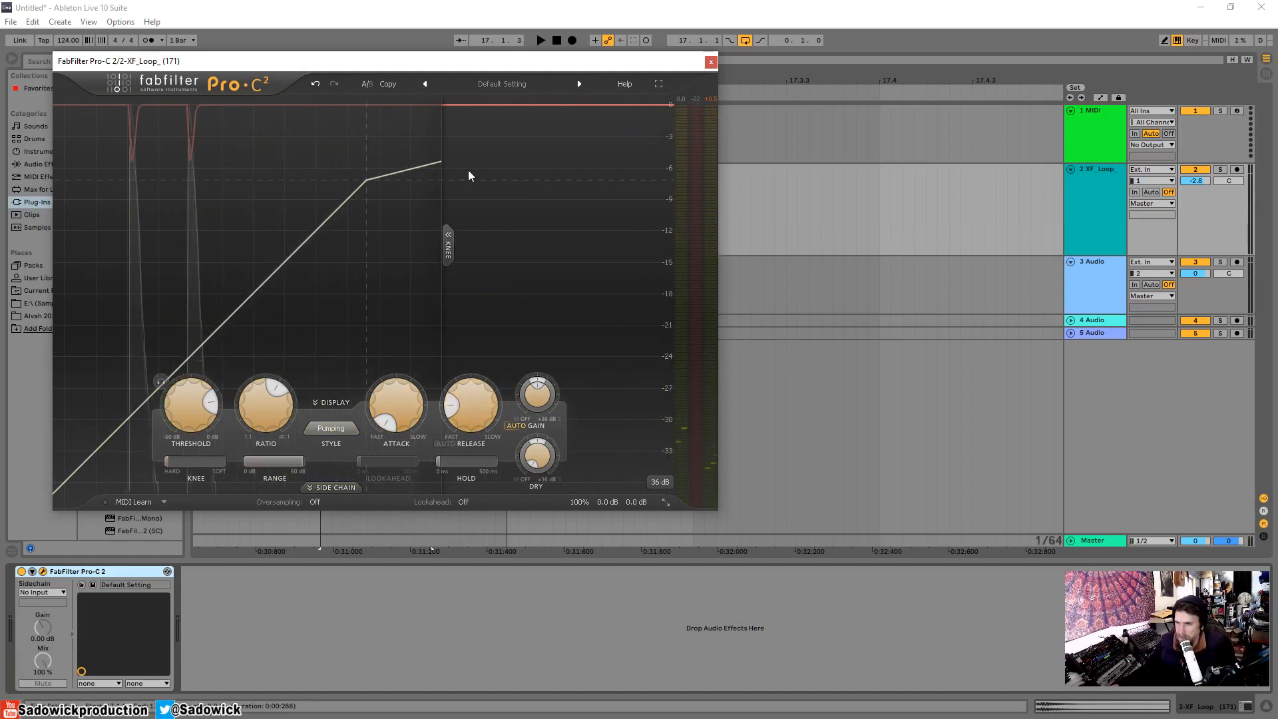
key(space)
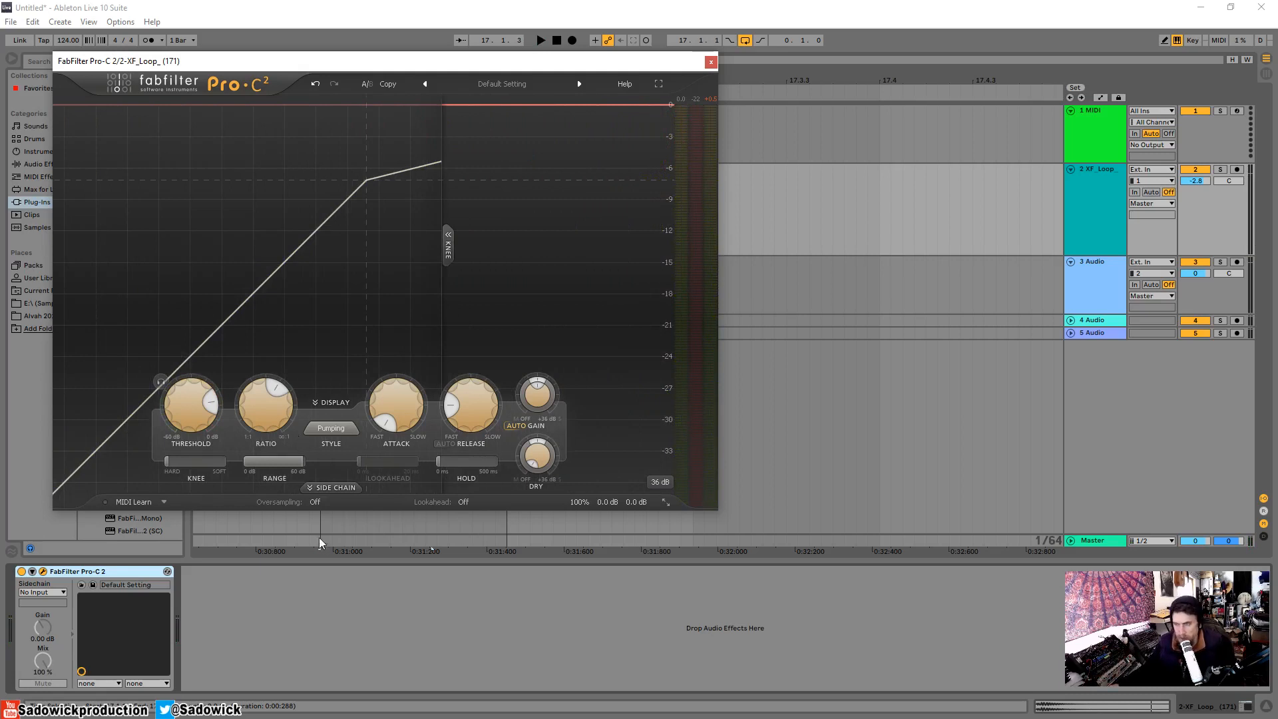
Reposition the Pro-C 2 window and audition the snare loop in the Pumping style.
mouse_move(271, 428)
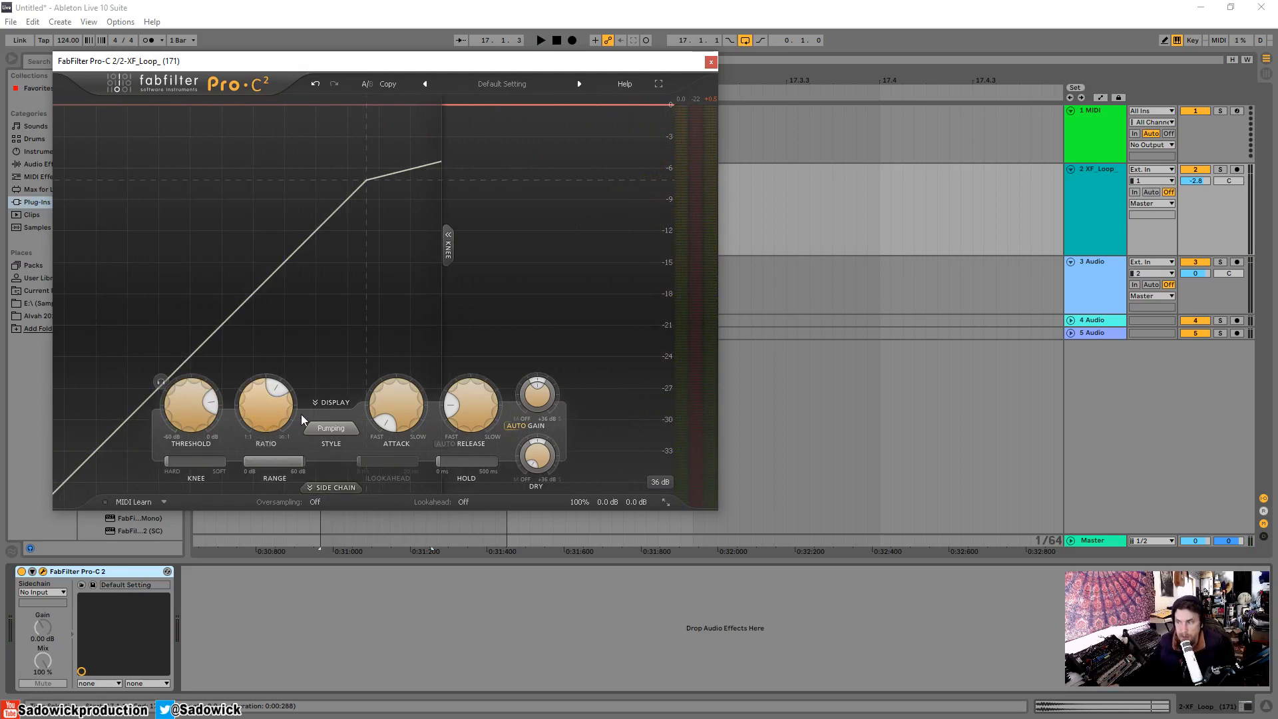
mouse_move(405, 418)
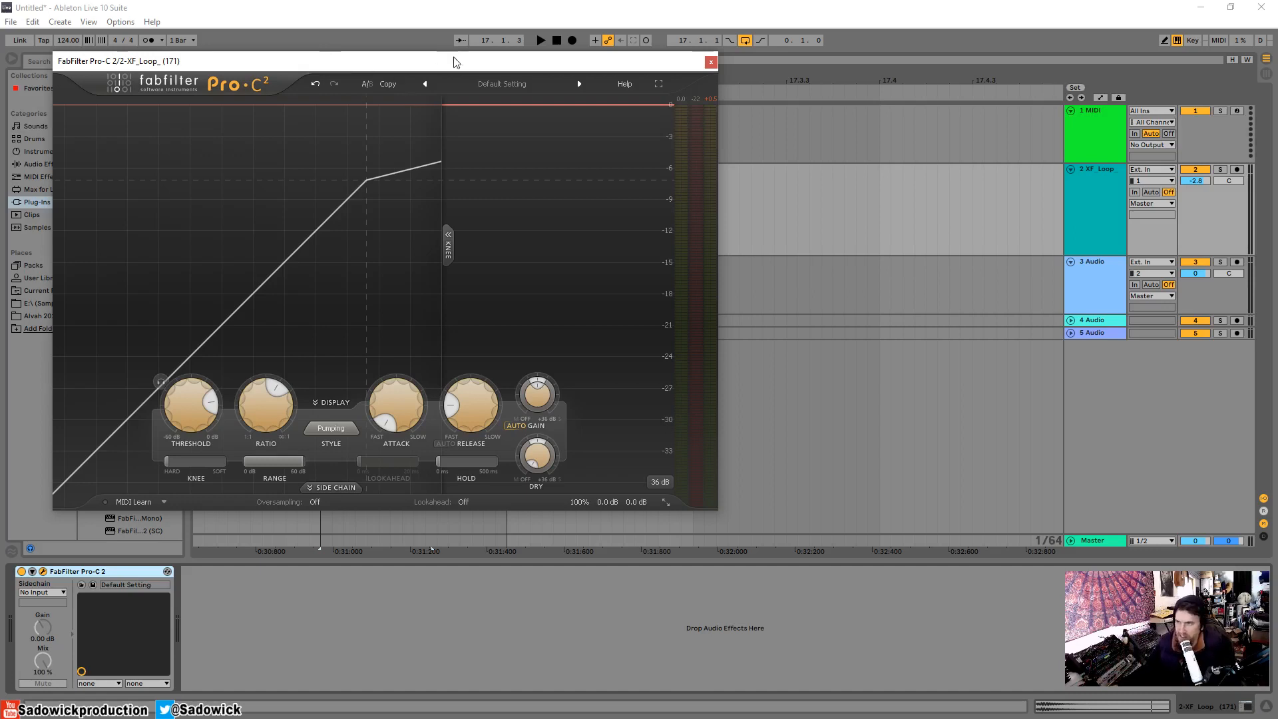
drag(454, 62, 439, 69)
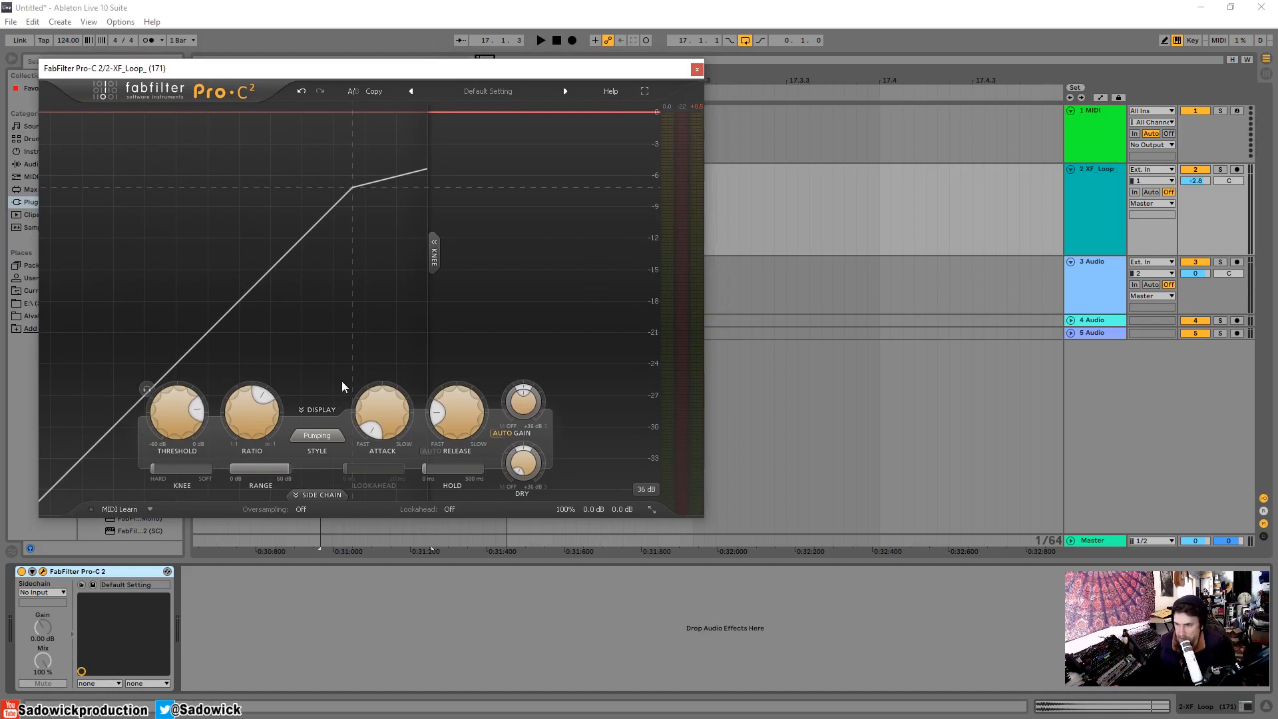
key(space)
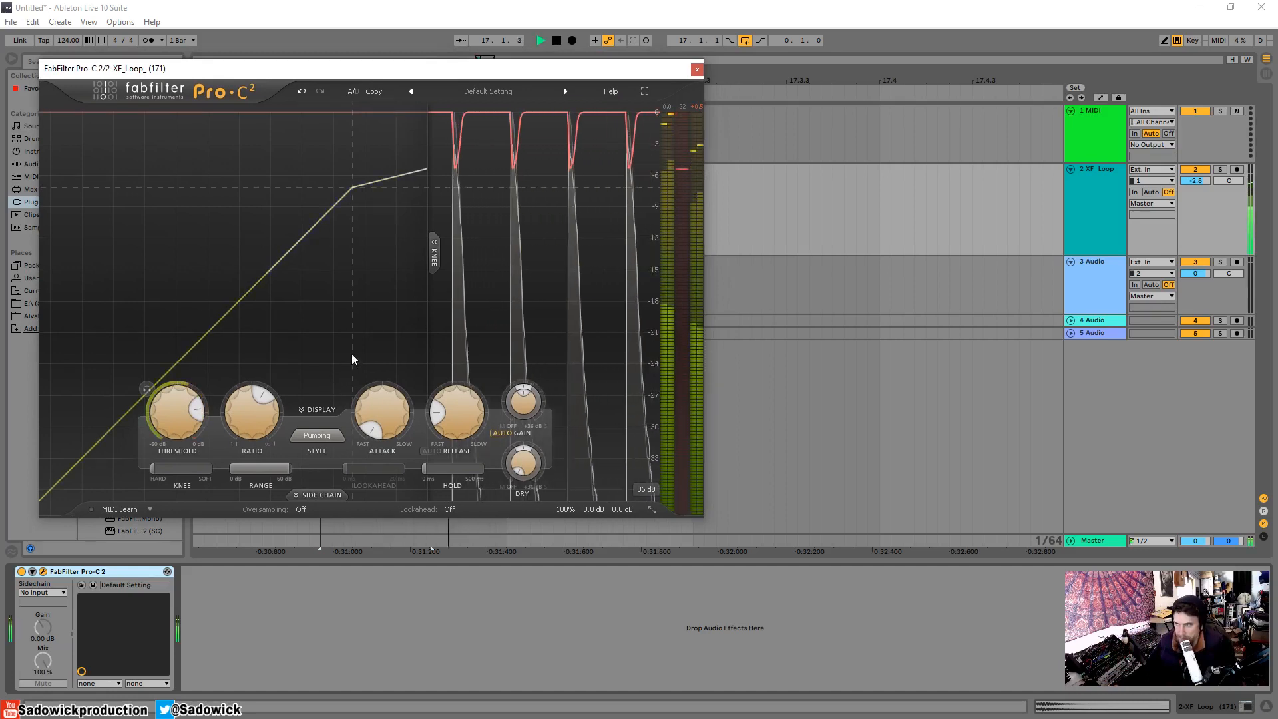
key(space)
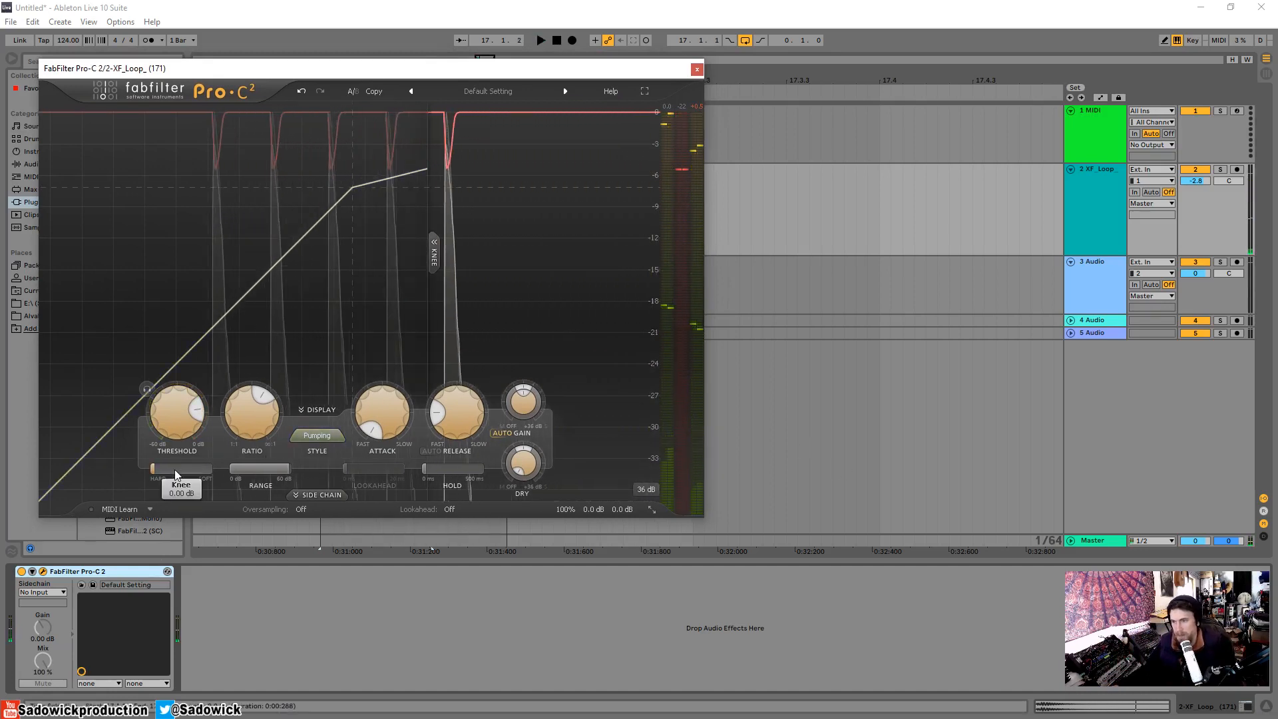
Soften the knee to +72 dB and slow the attack while auditioning the snare loop.
mouse_move(153, 475)
mouse_down()
mouse_move(212, 475)
mouse_move(110, 476)
mouse_move(201, 474)
mouse_move(217, 489)
mouse_move(122, 494)
mouse_move(417, 512)
mouse_up()
key(space)
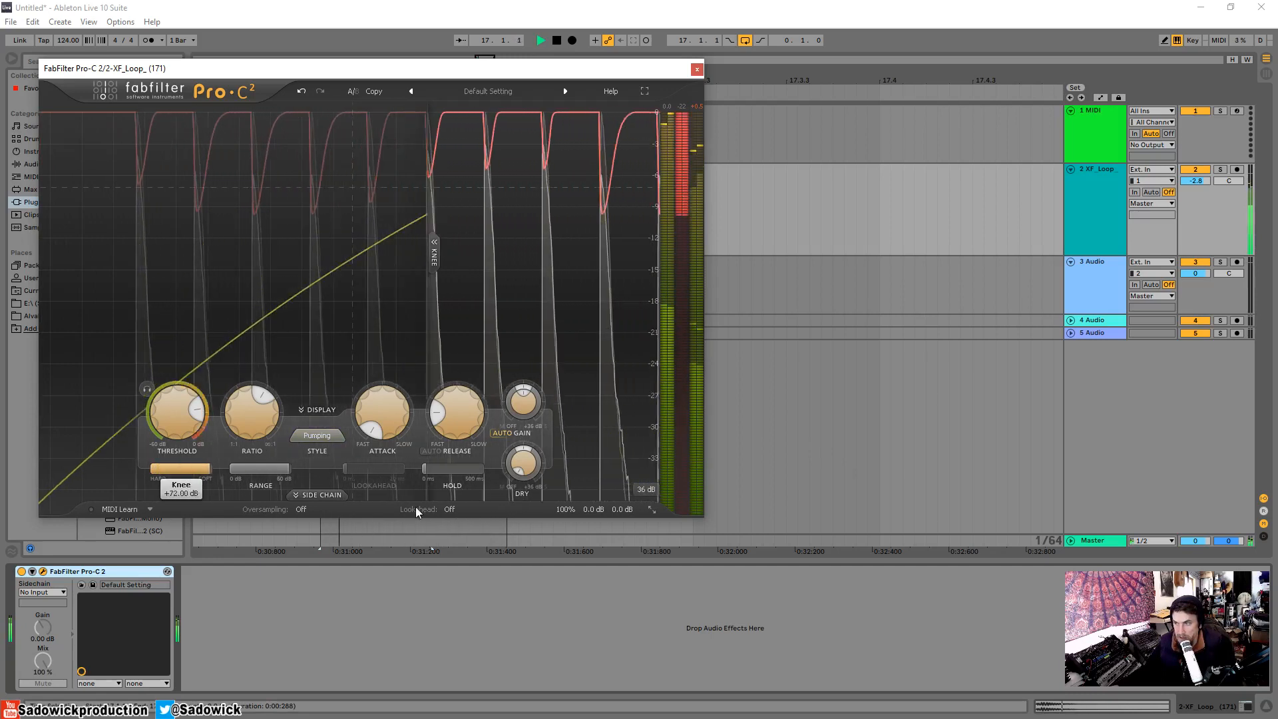
drag(372, 429, 353, 380)
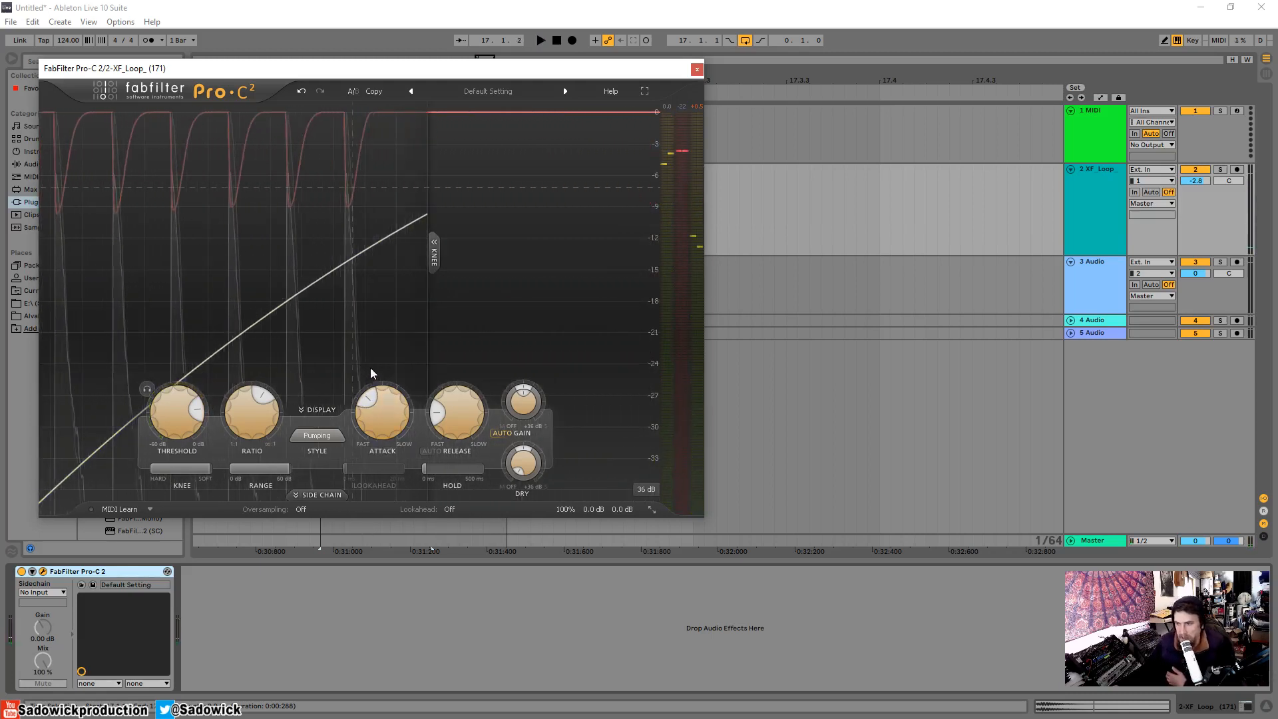
Close the compressor window and delete FabFilter Pro-C 2 from the snare track.
click(697, 70)
click(91, 189)
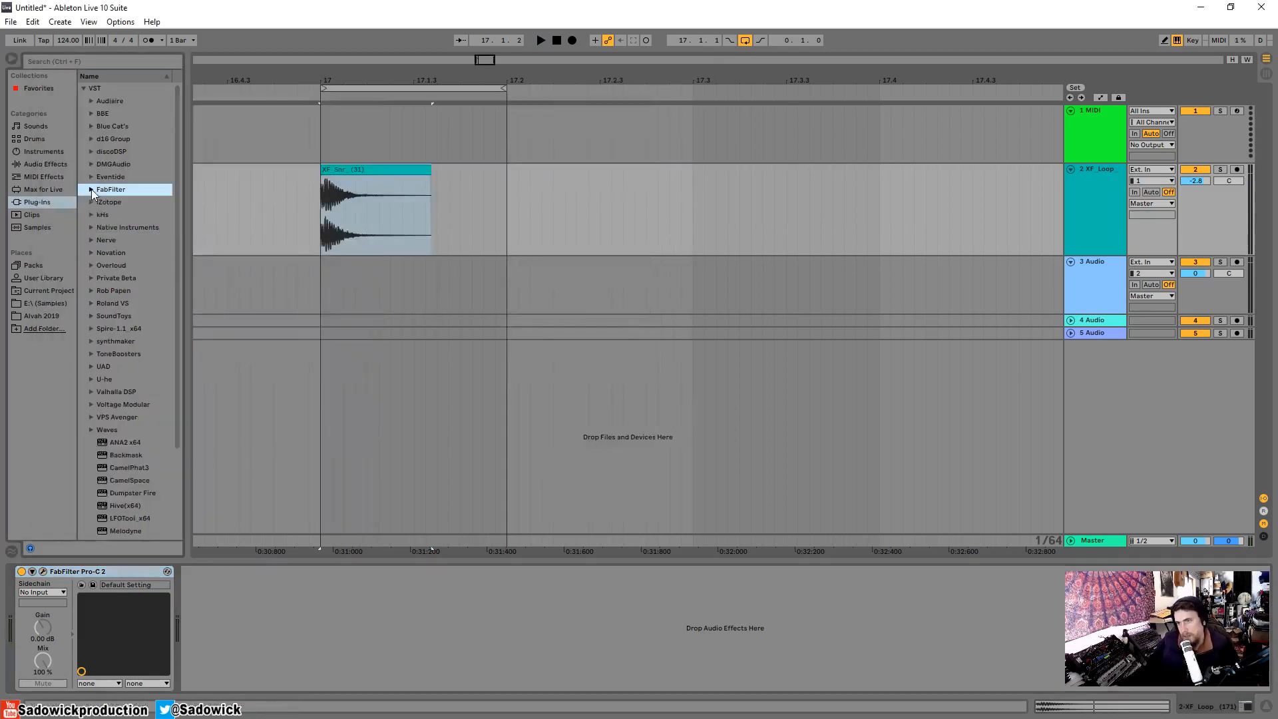
click(114, 574)
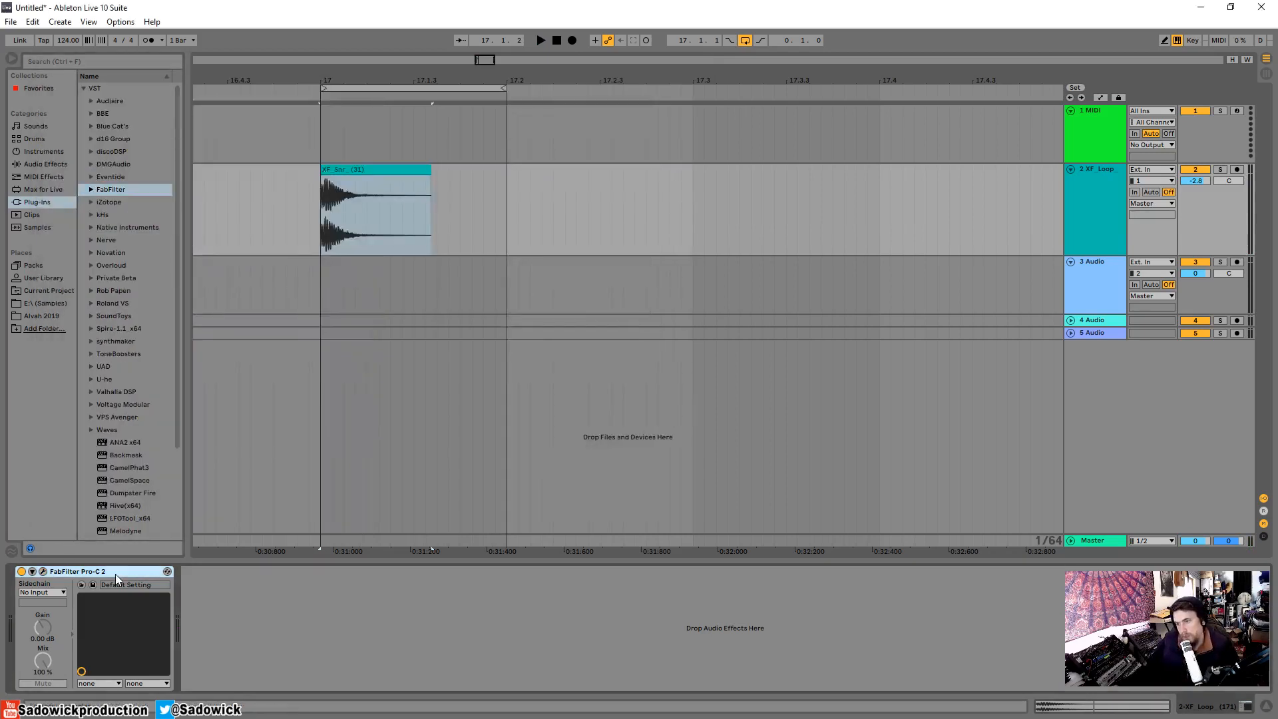
key(Delete)
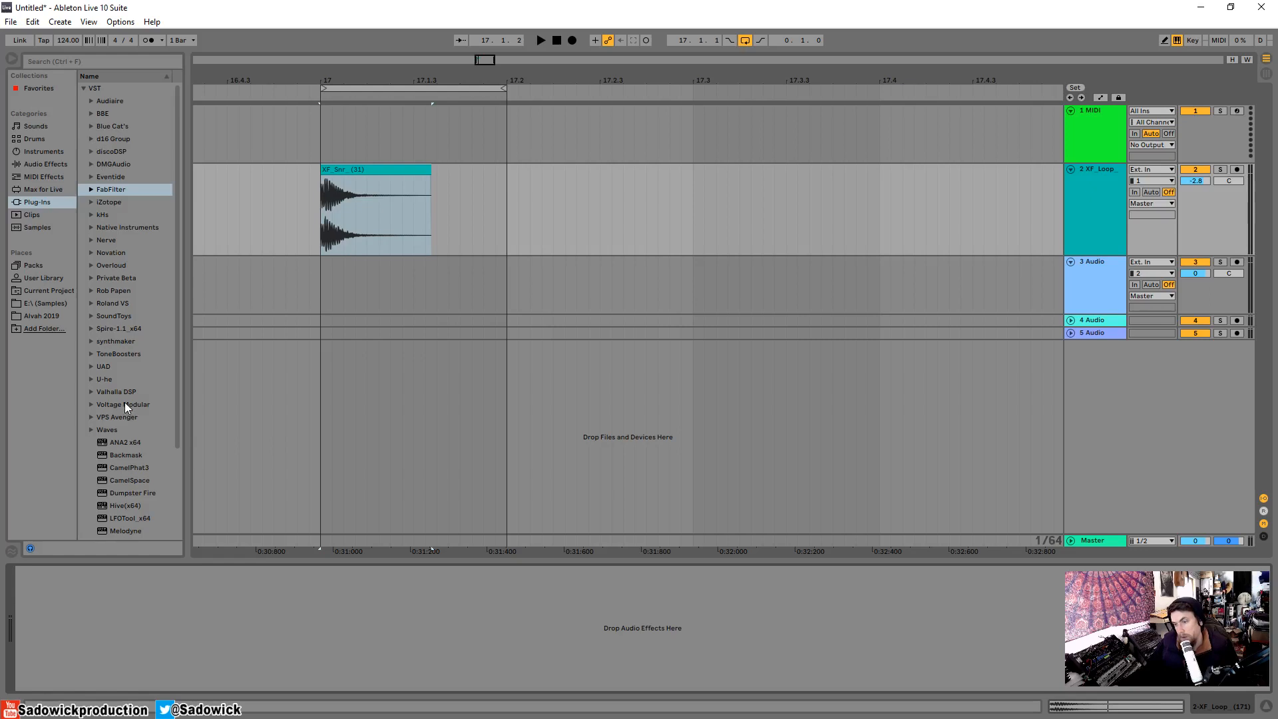
Add the built-in Limiter audio effect to the snare track to show it, and delete it again.
click(35, 164)
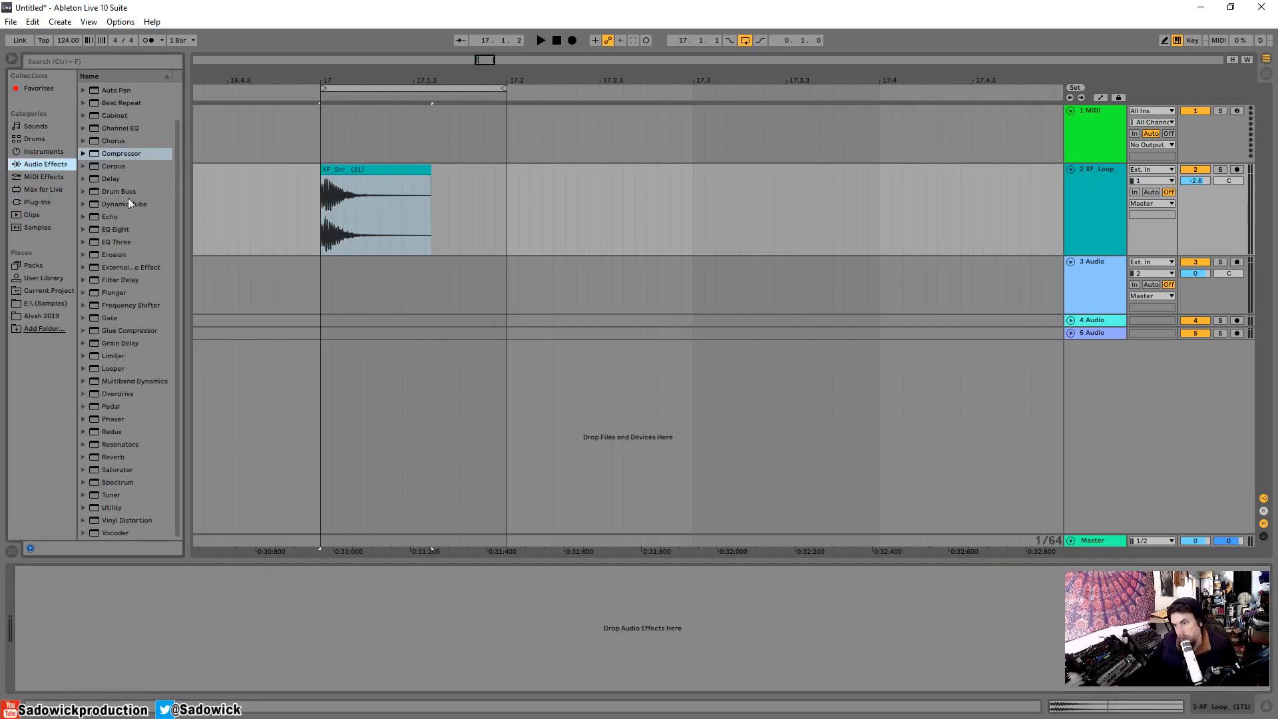
drag(110, 355, 187, 599)
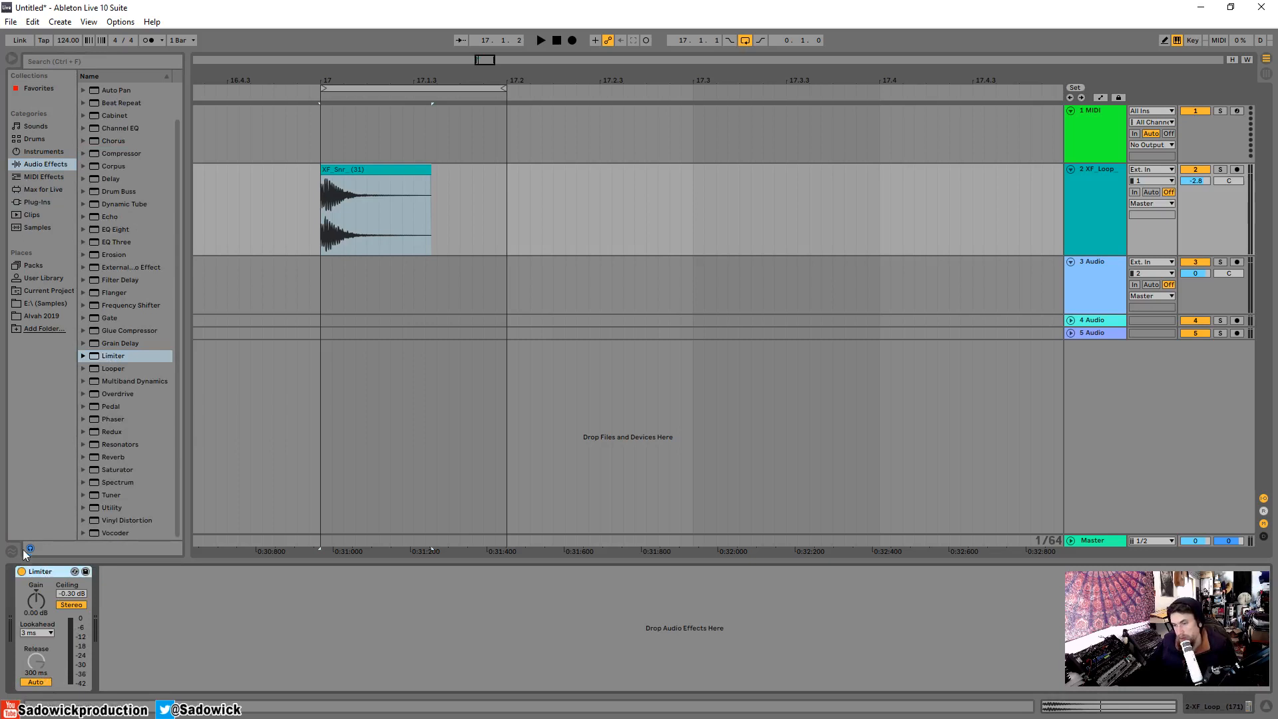
right_click(50, 572)
click(64, 578)
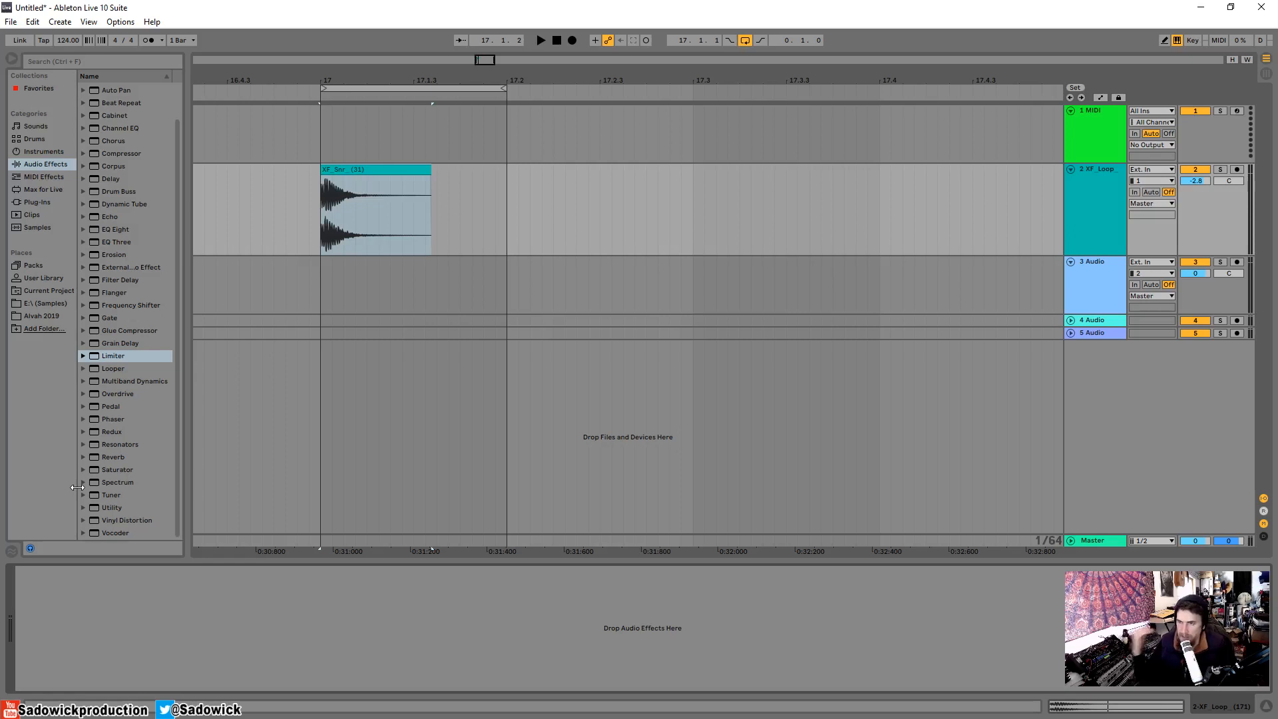
scroll(164, 392, up, 1)
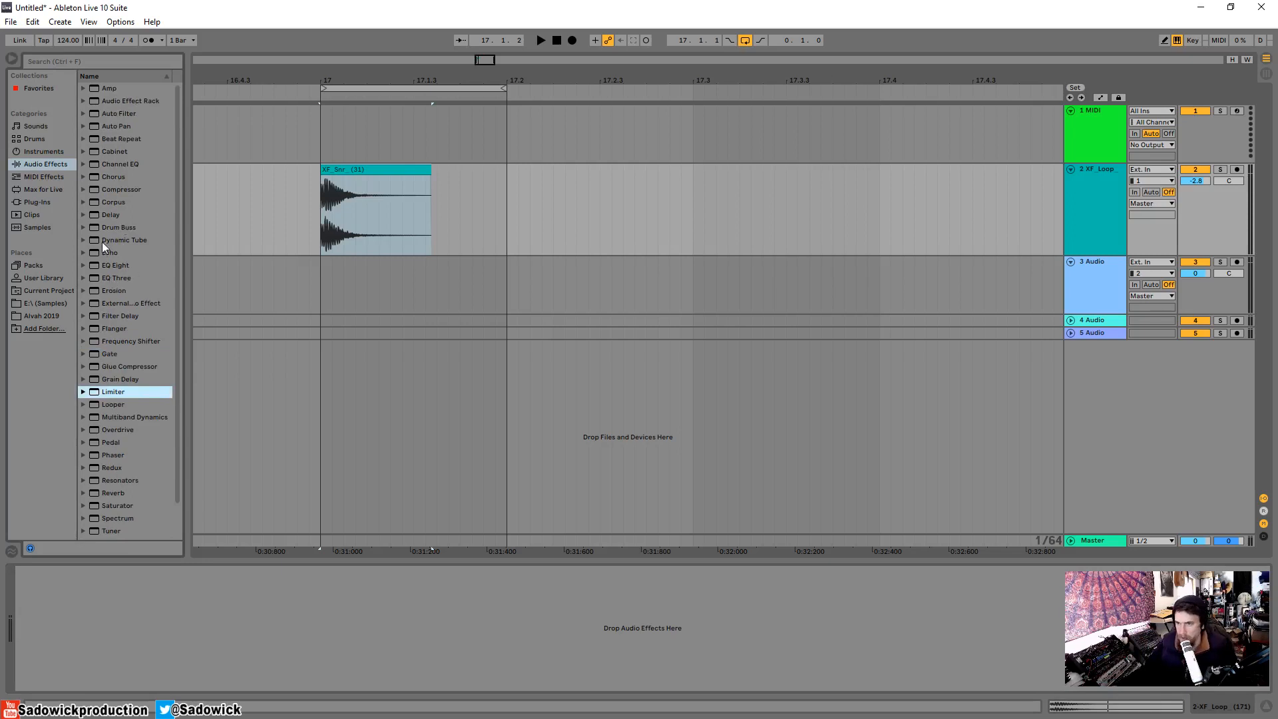
Search the plug-ins for "la2" and clear the search.
click(28, 202)
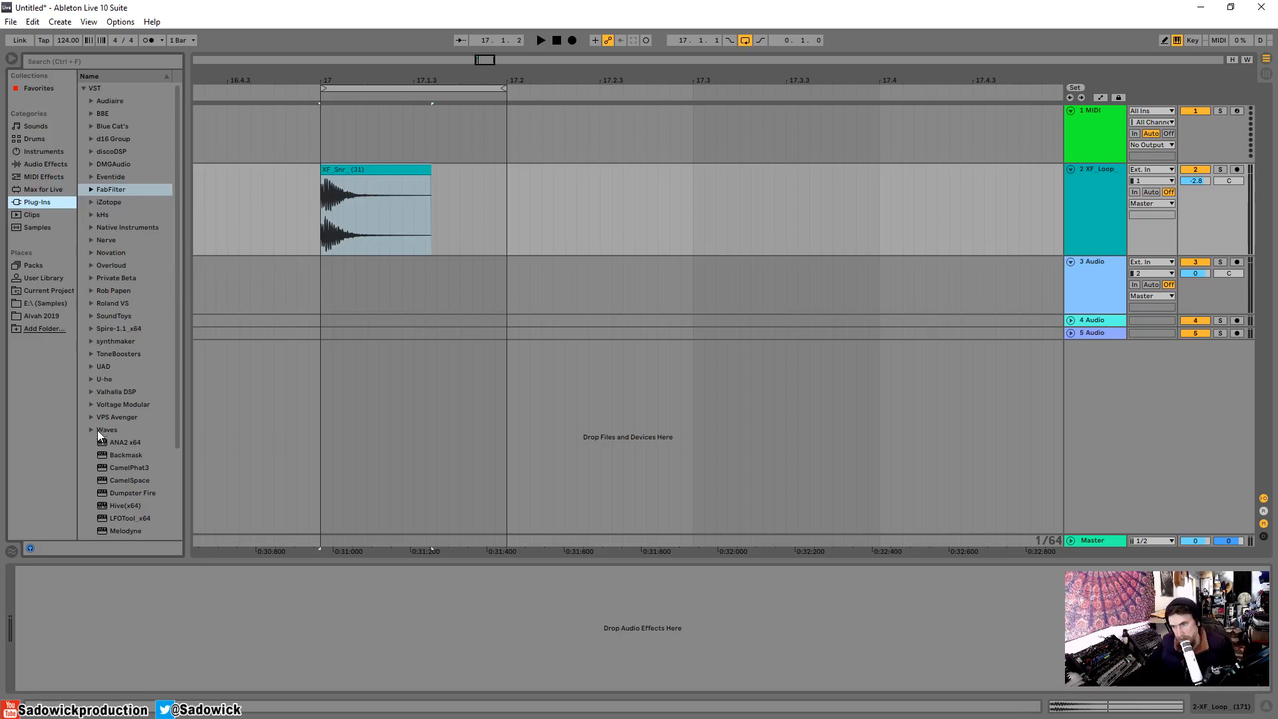
click(101, 62)
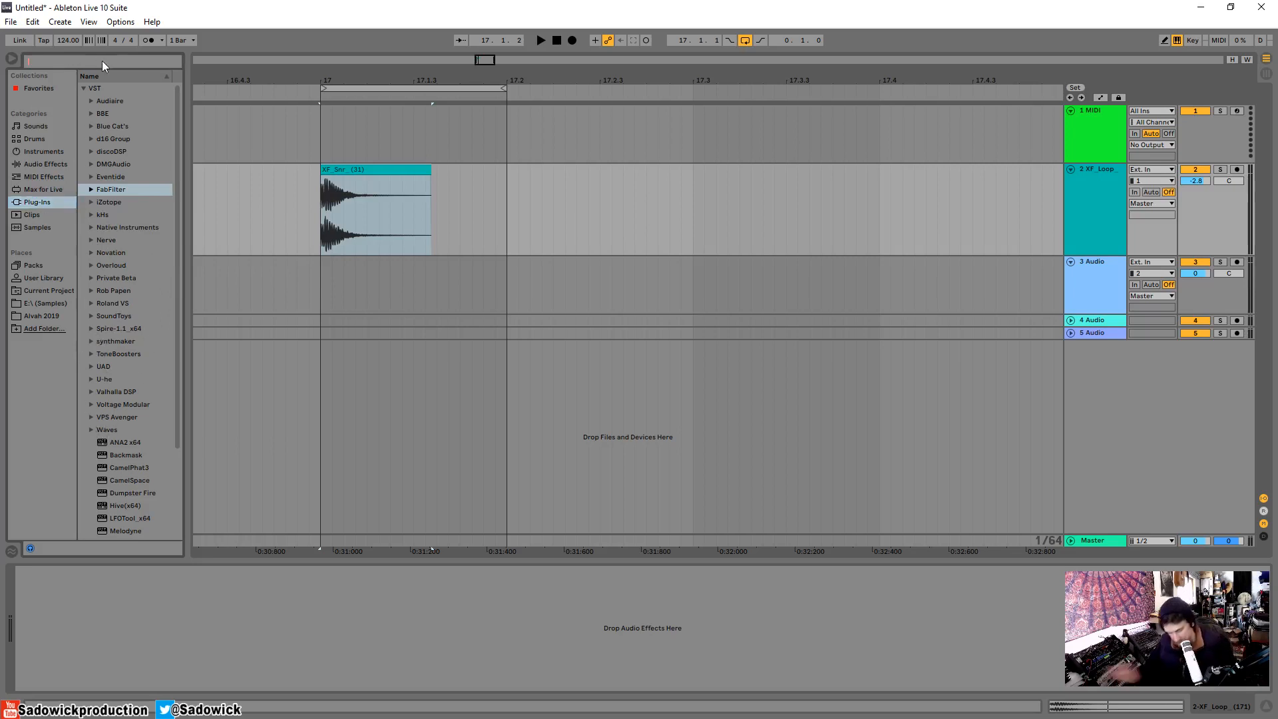
text(la2)
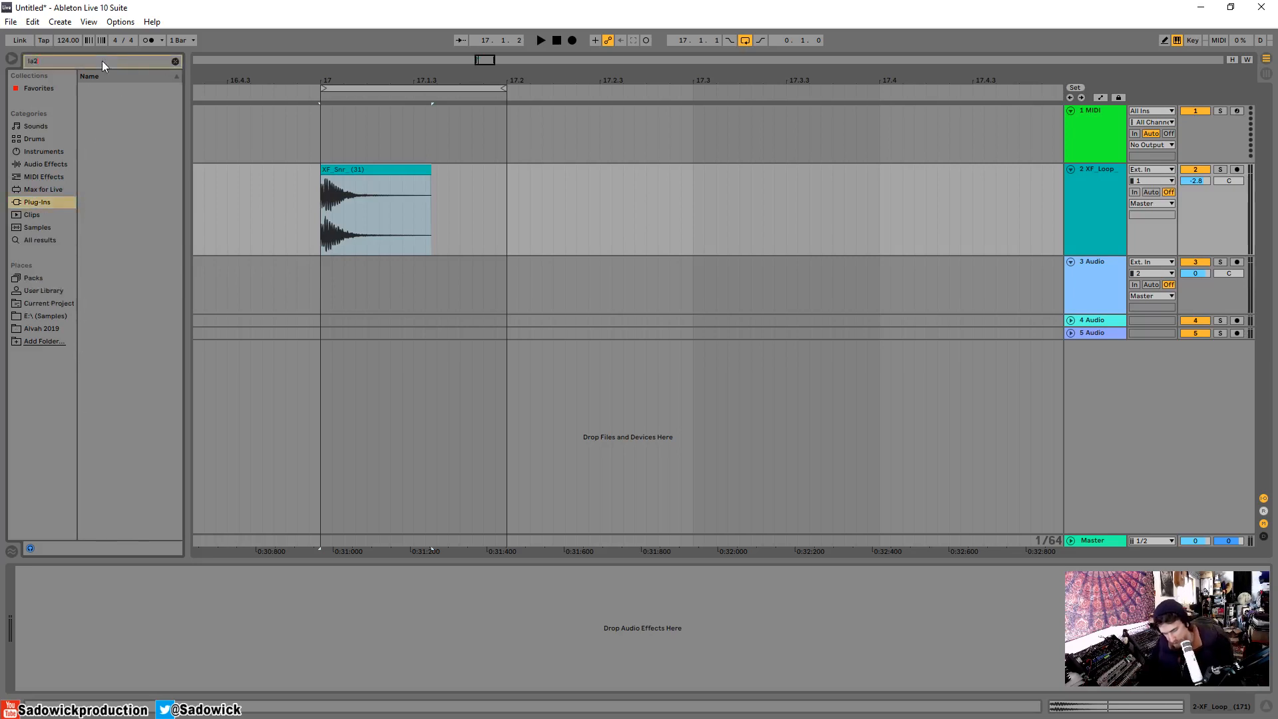
key(BackSpace)
key(BackSpace)
key(BackSpace)
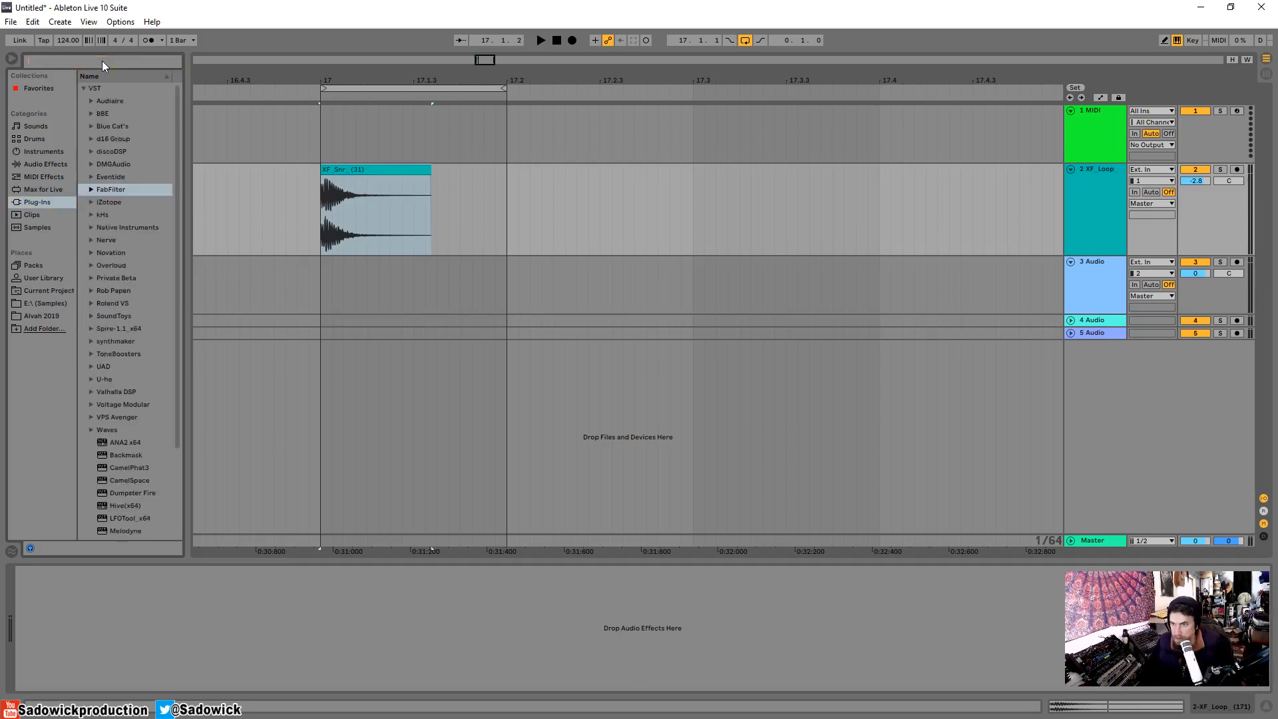
Search the plug-ins for "cla", load the Waves CLA-2A Stereo compressor onto the snare track, and close its window after showing it.
text(cla)
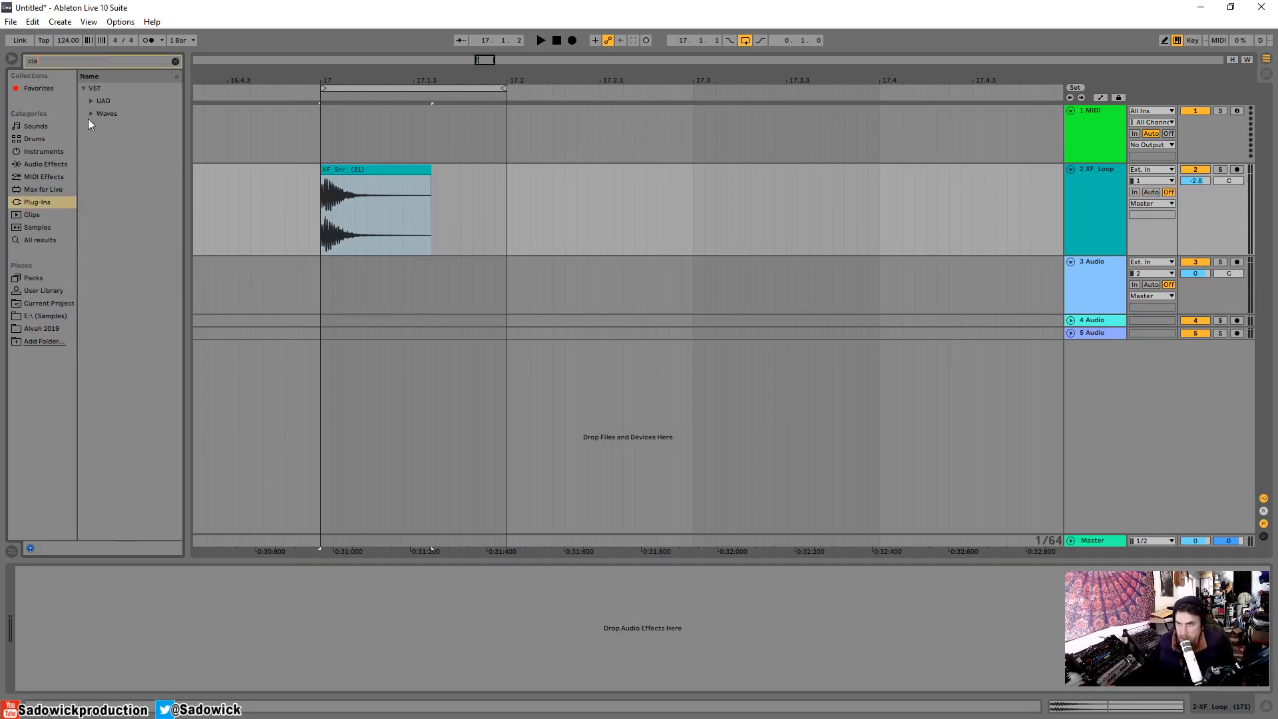
click(90, 115)
drag(150, 151, 397, 214)
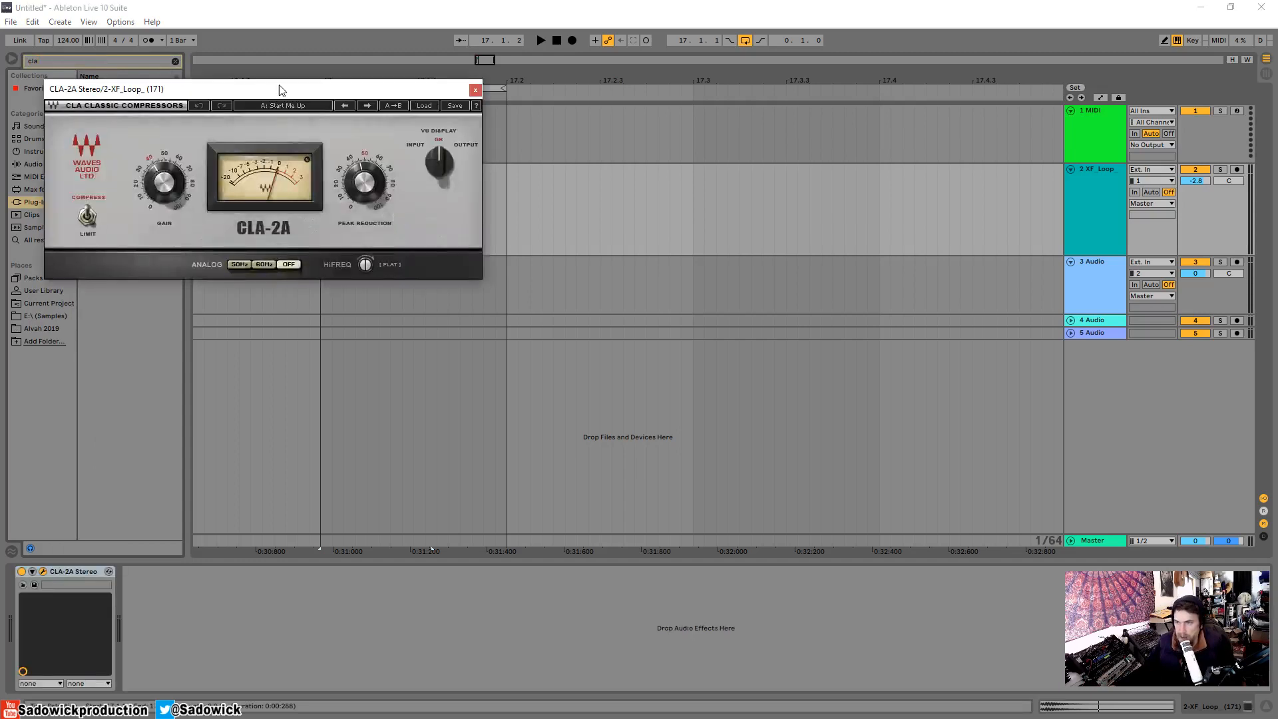
drag(279, 89, 446, 171)
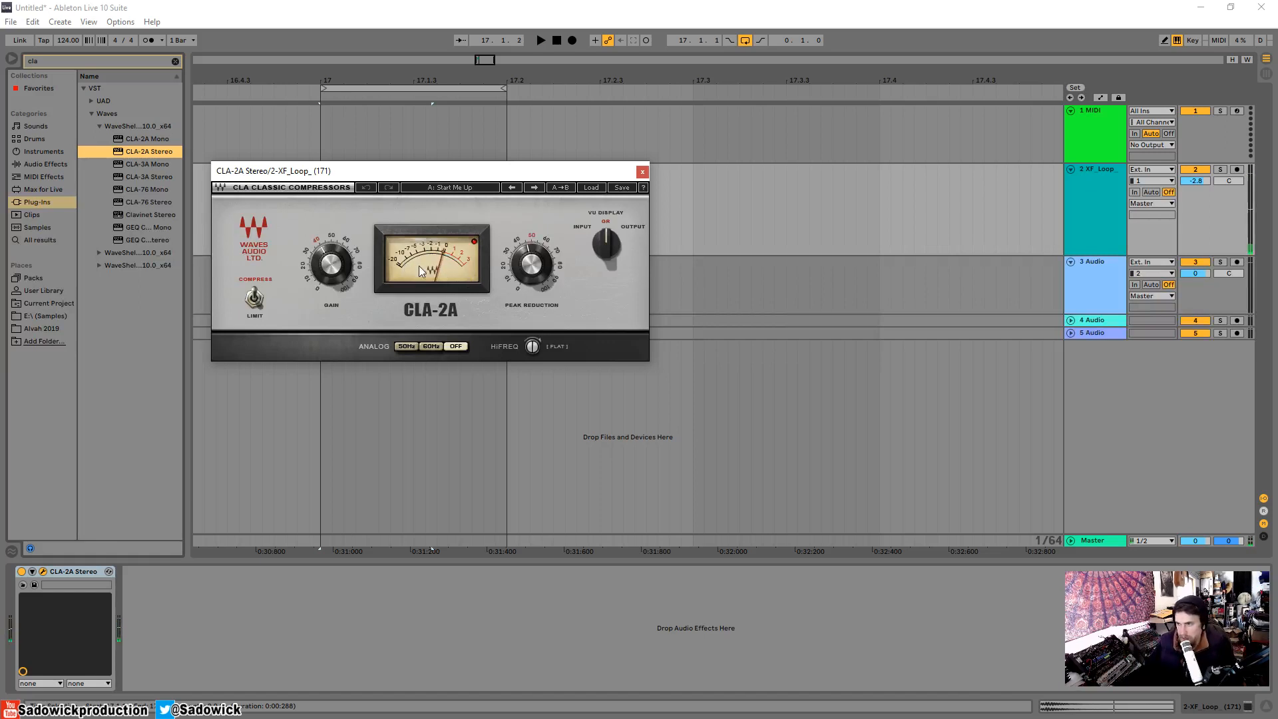
key(space)
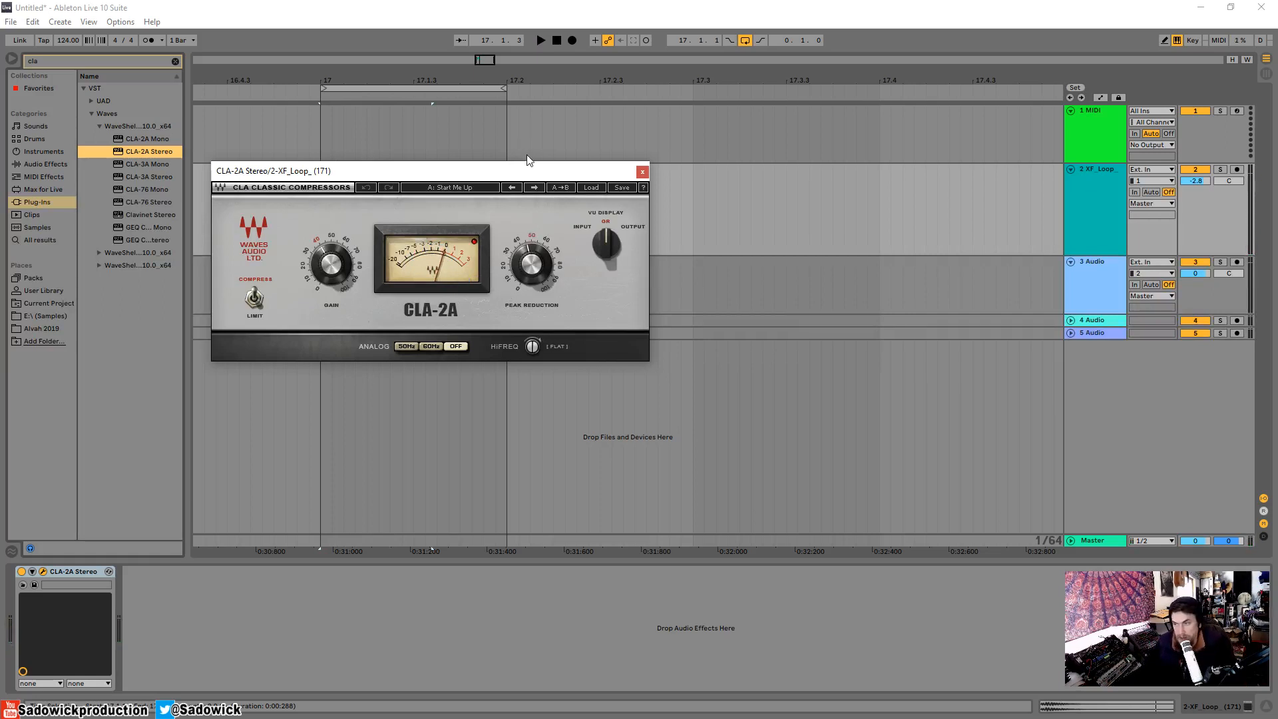
click(643, 175)
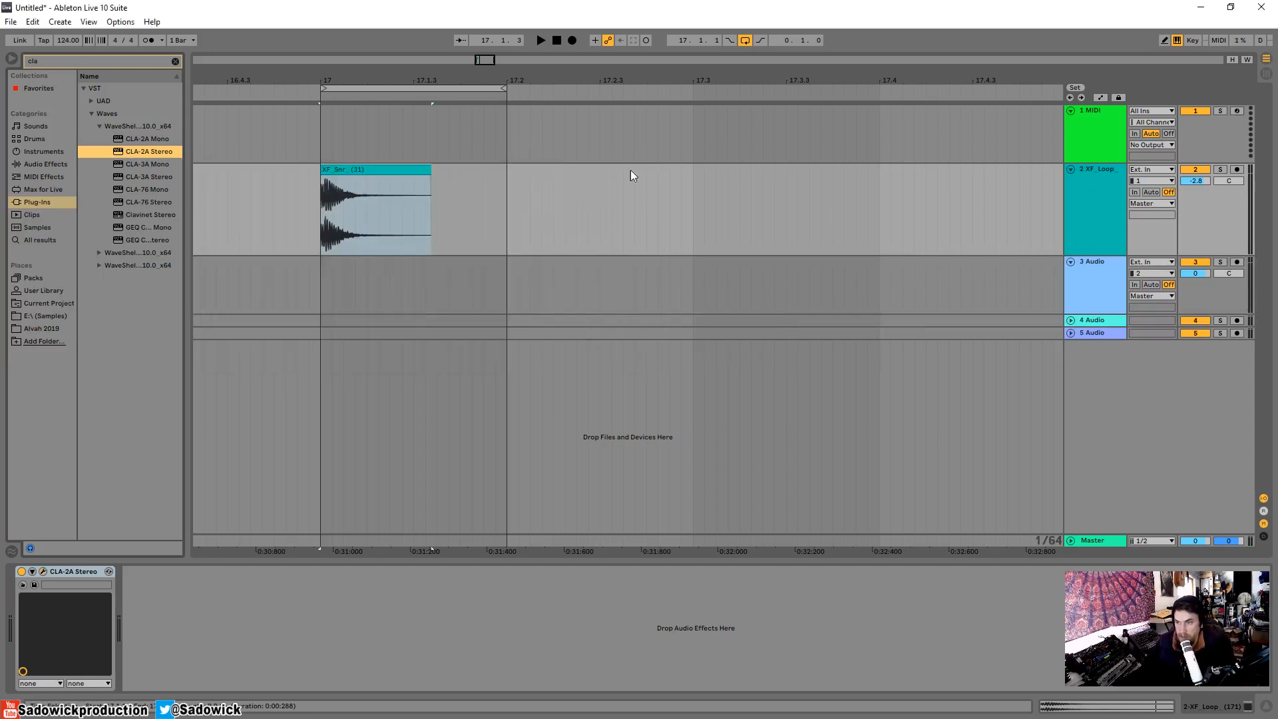
Widen the browser and clear the plug-in search to browse the full Waves folder.
drag(189, 179, 225, 180)
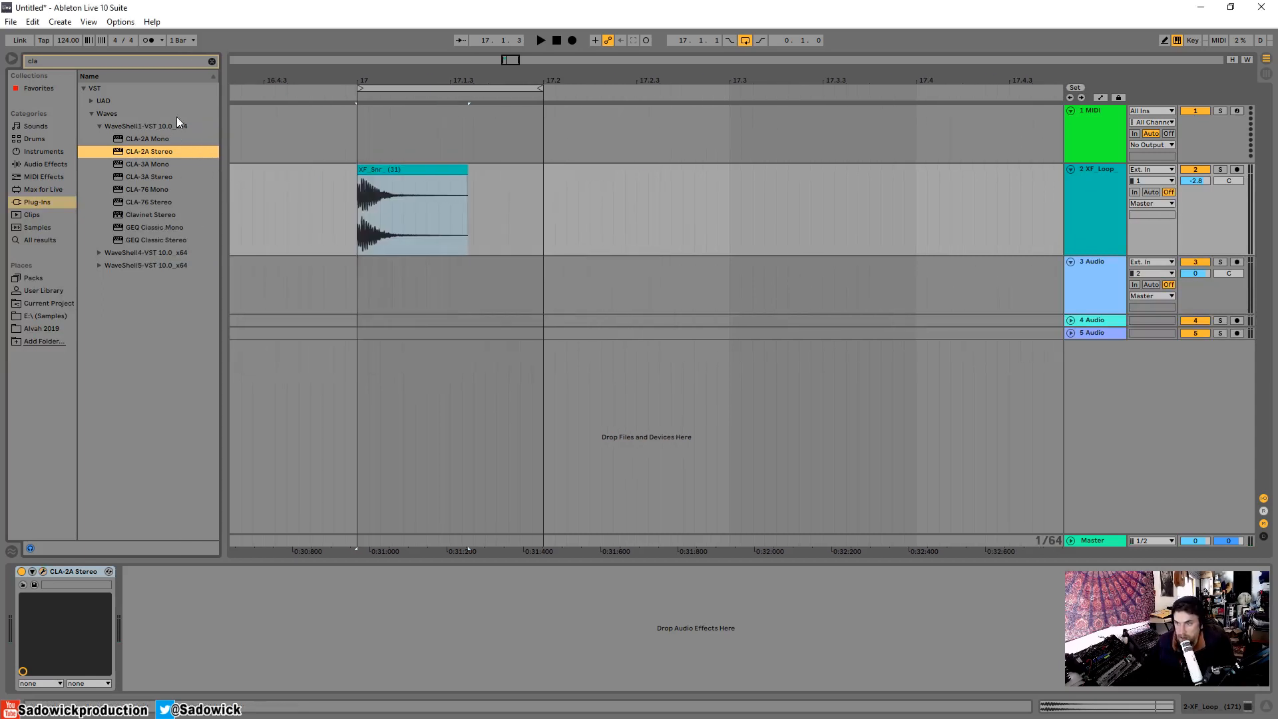
click(211, 61)
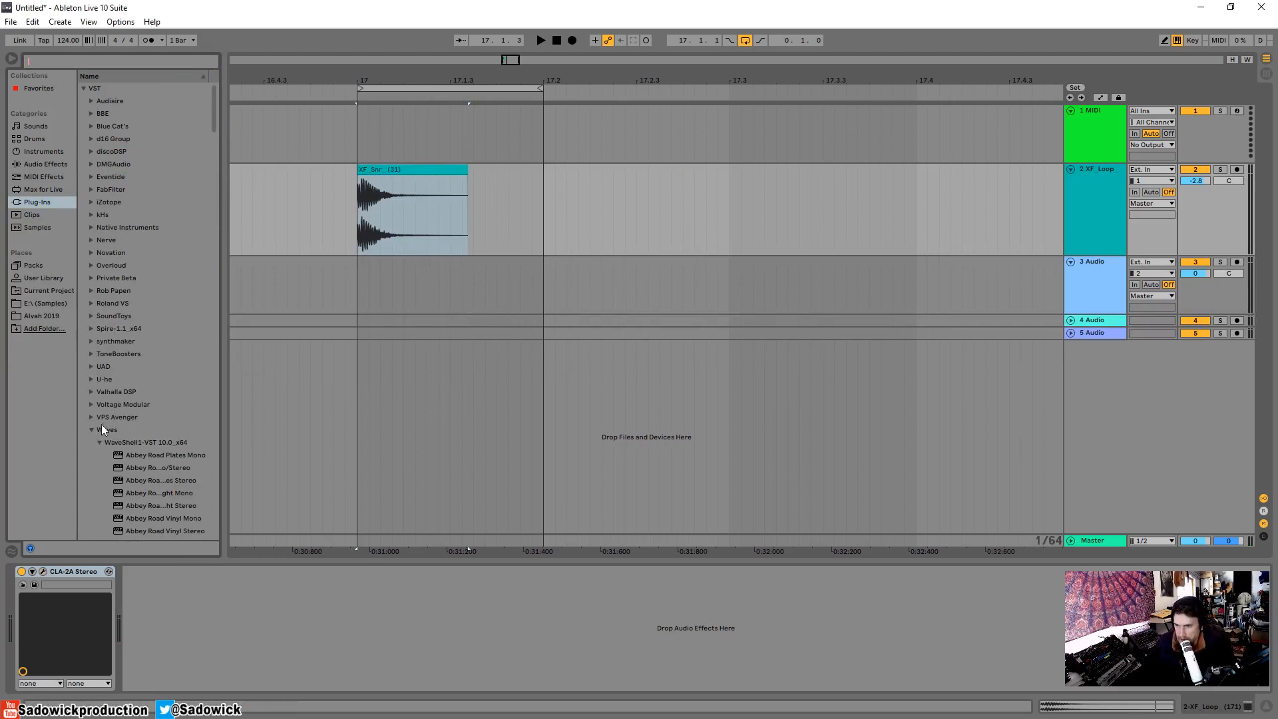
click(98, 442)
scroll(107, 429, down, 2)
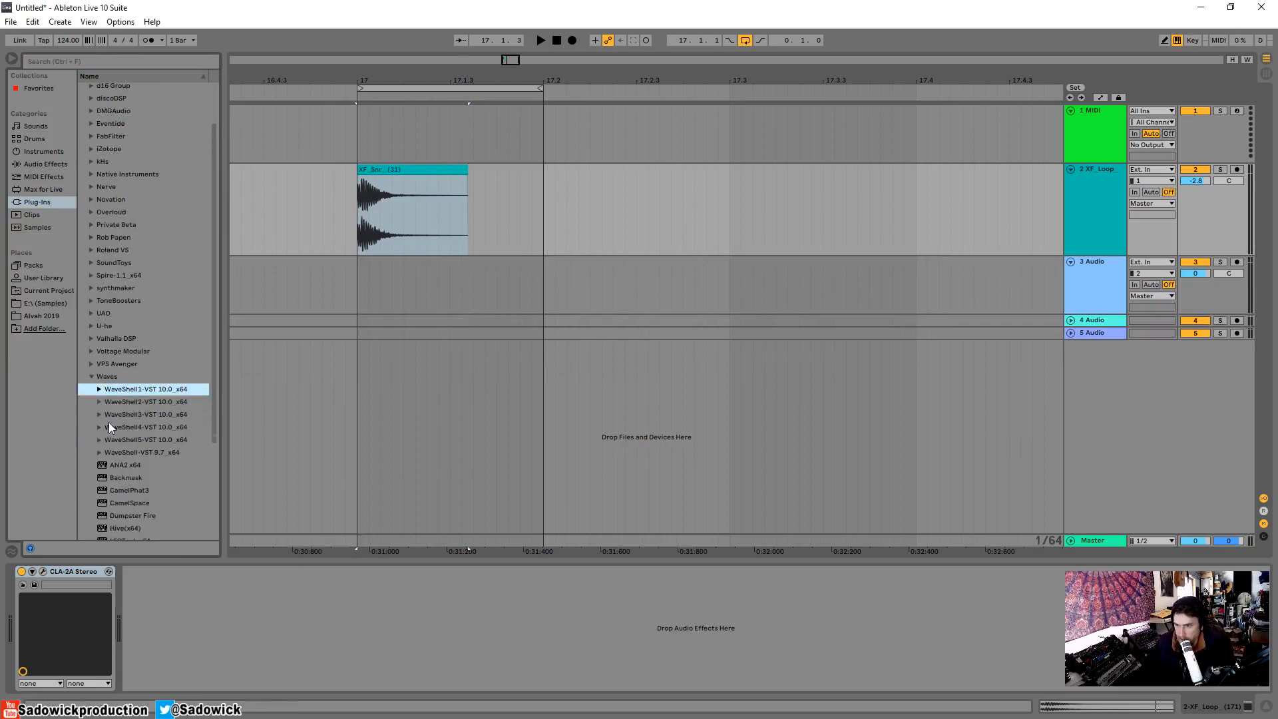
scroll(110, 419, down, 5)
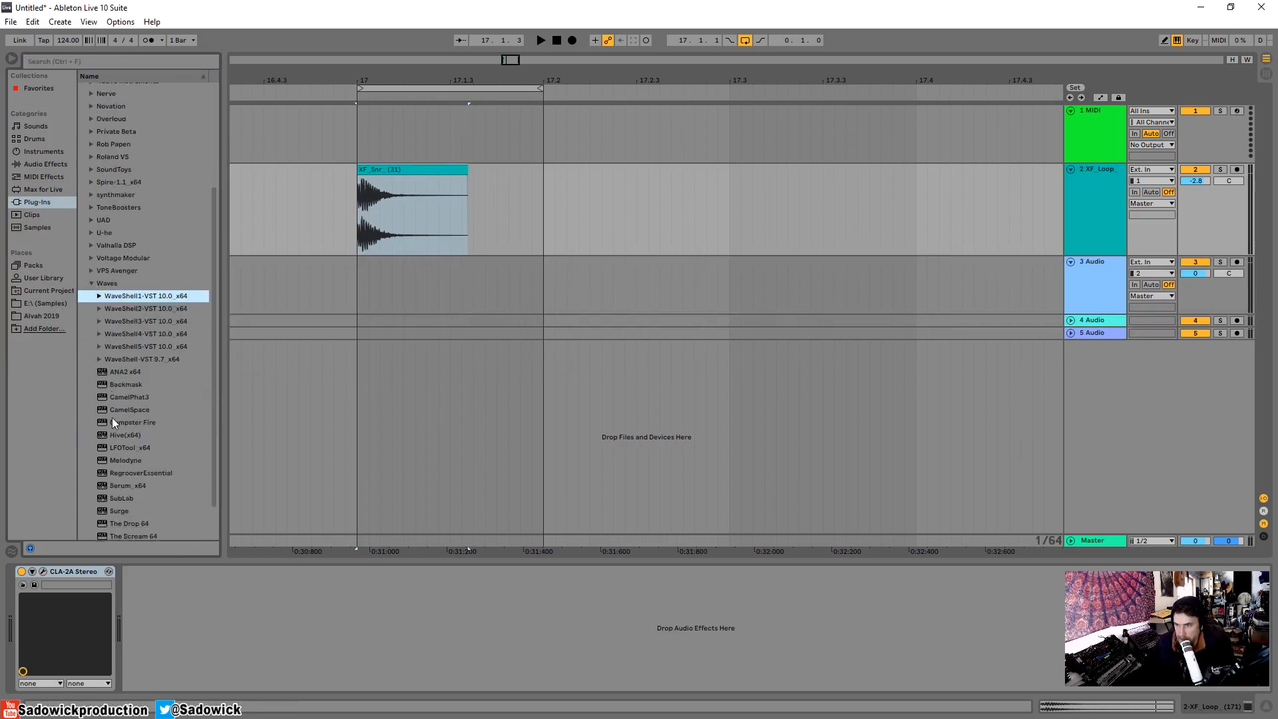
scroll(116, 419, up, 2)
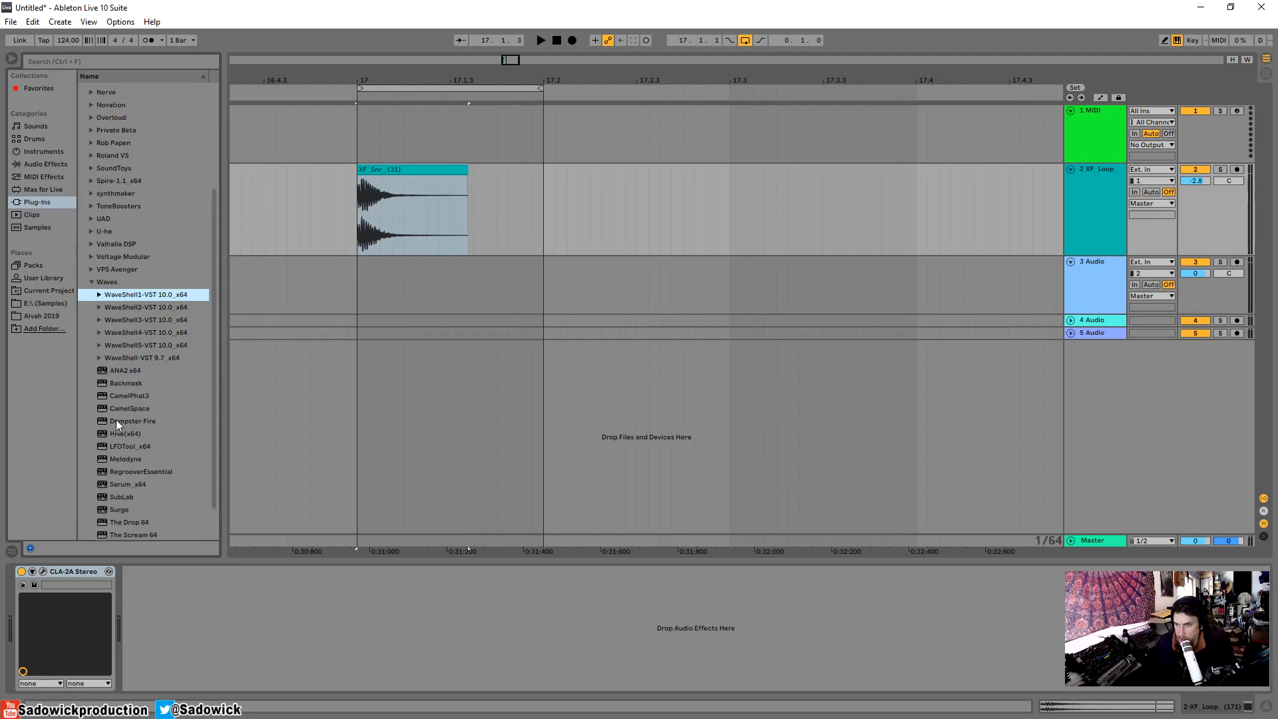
Load API-2500 Stereo from WaveShell1-VST 10.0_x64 after the CLA-2A on the snare track and reposition its window.
click(99, 295)
scroll(198, 320, down, 6)
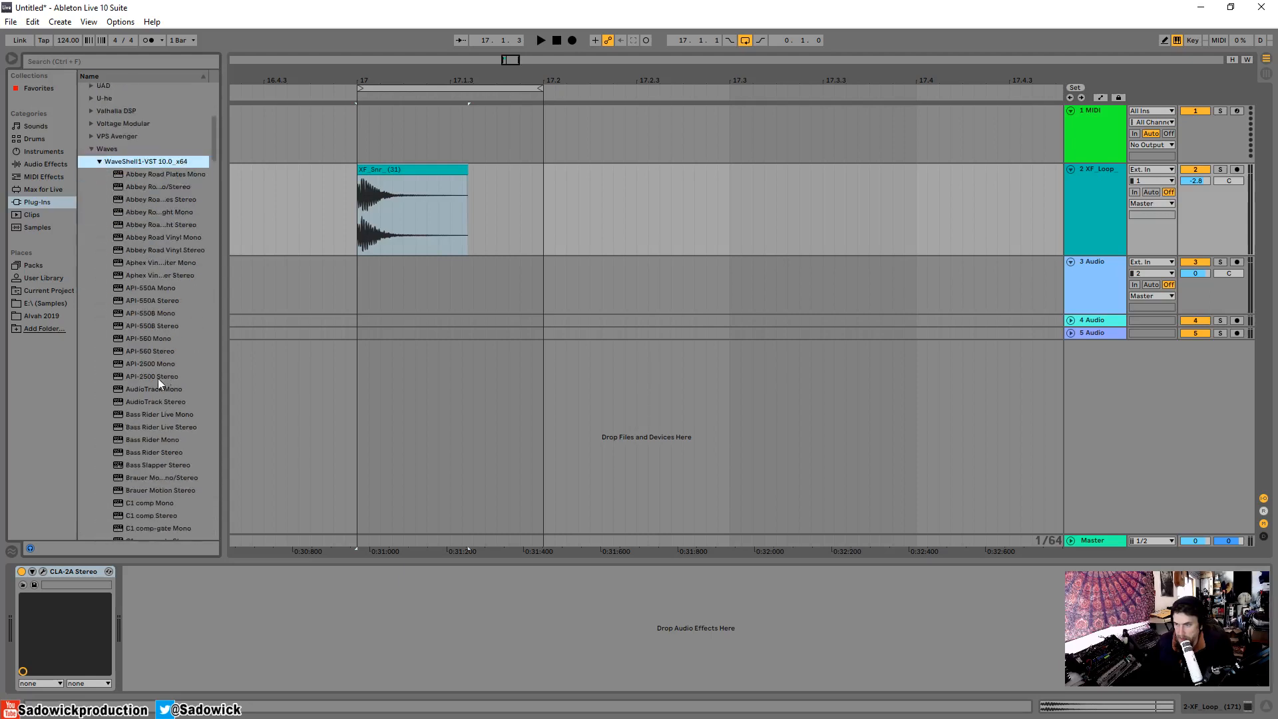
double_click(158, 378)
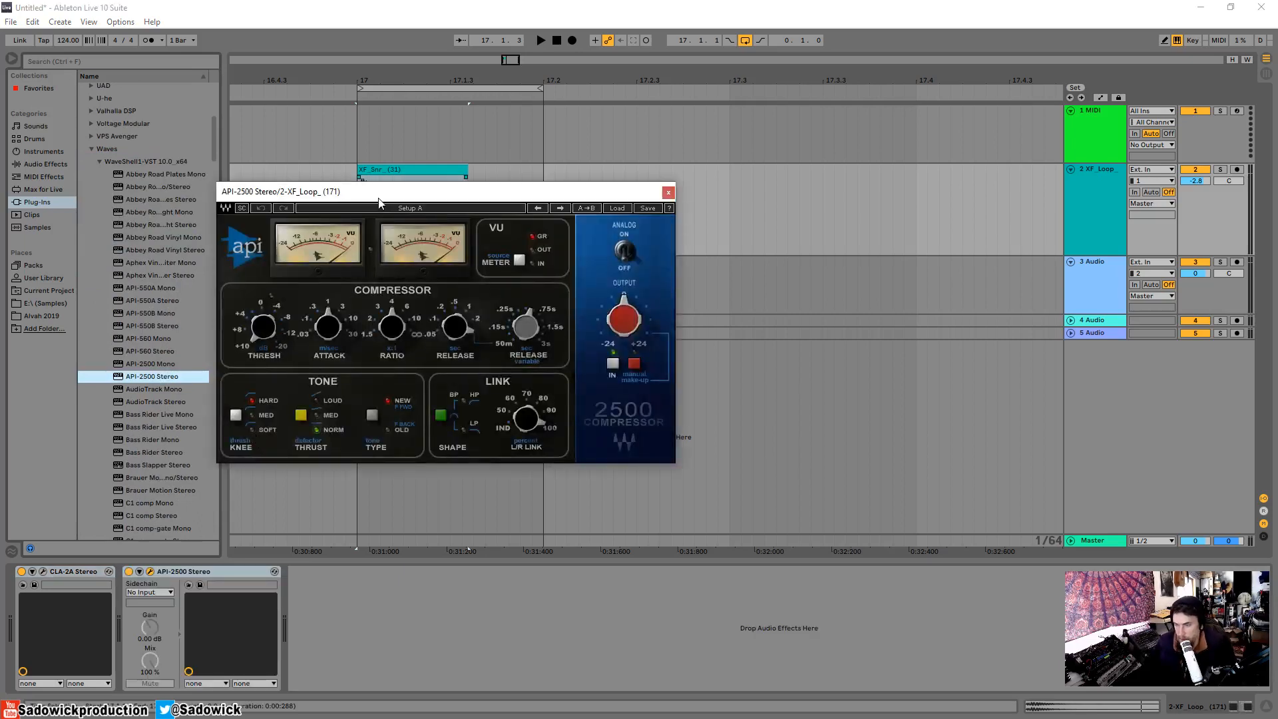
drag(391, 192, 451, 250)
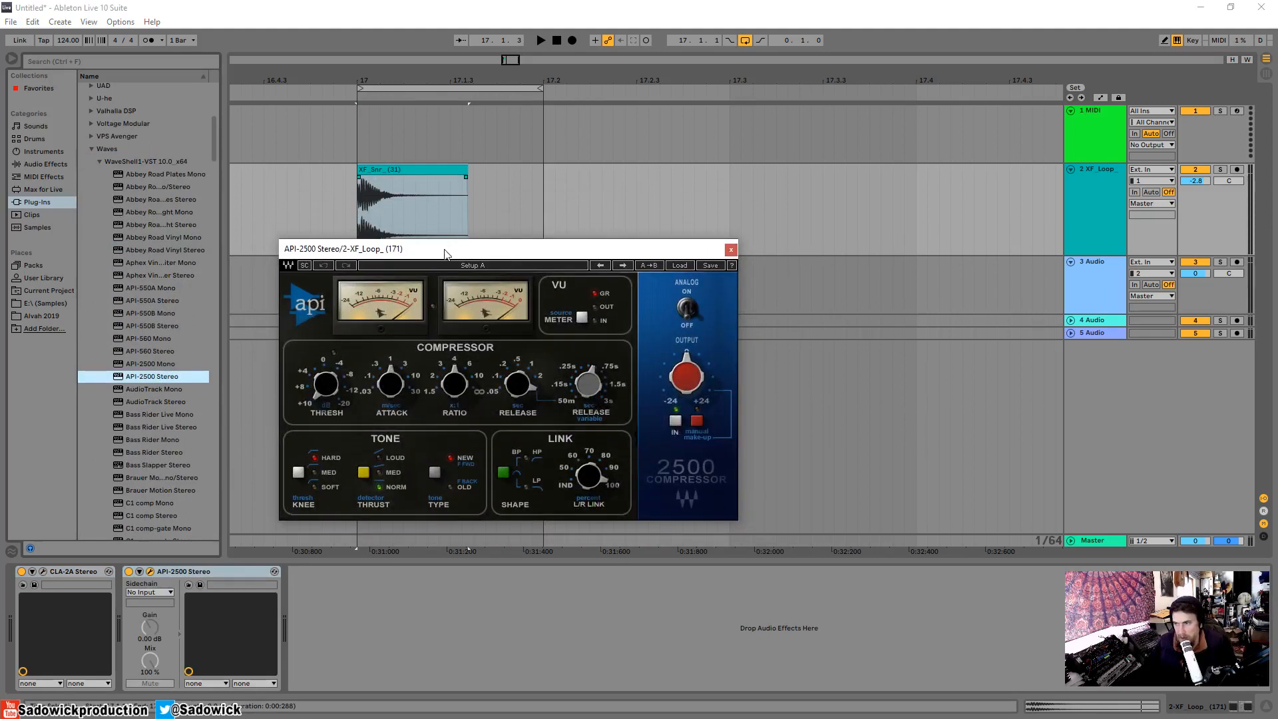
drag(446, 249, 408, 217)
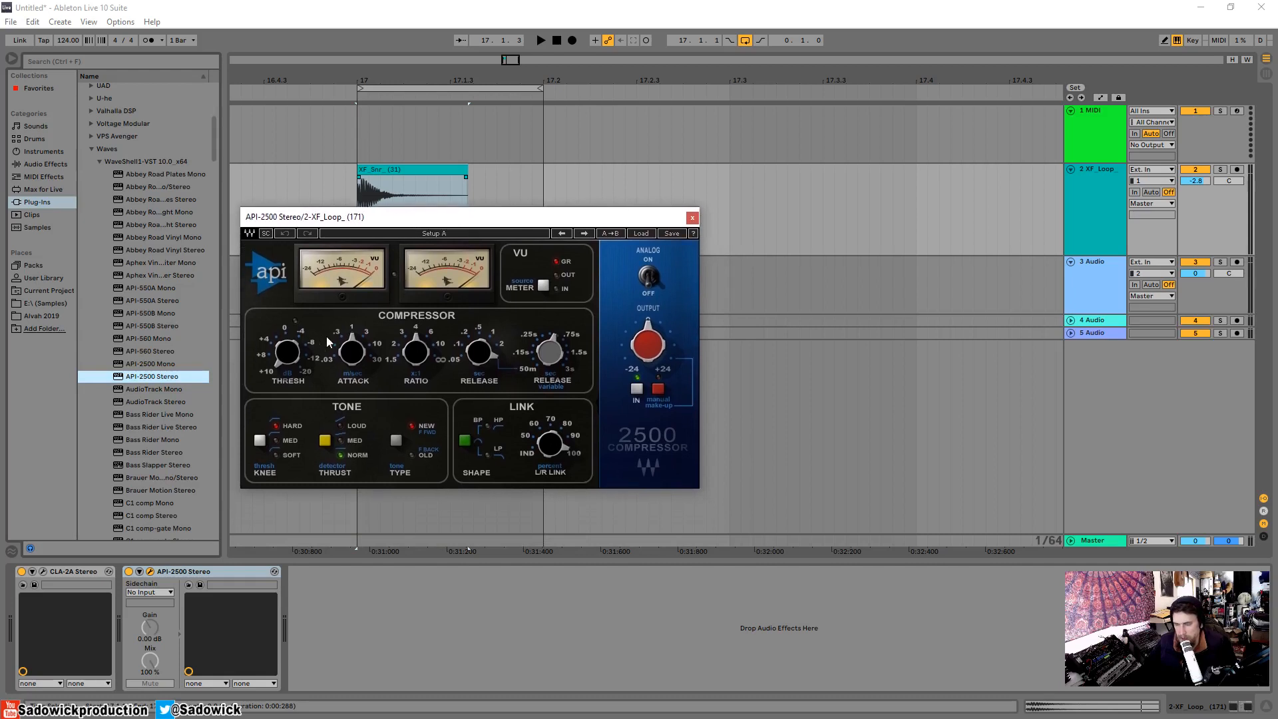
Audition the snare loop through the API-2500 with the attack set to 0.03 ms, and adjust its threshold.
key(space)
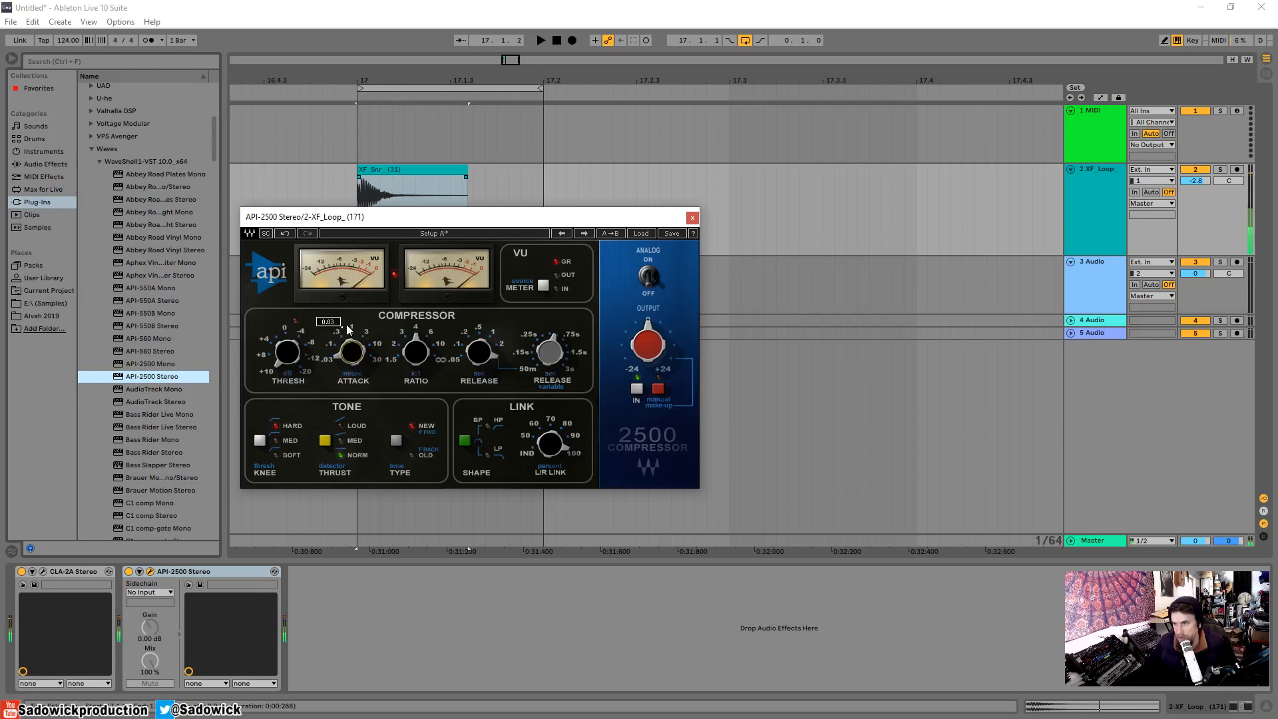
mouse_move(286, 353)
mouse_down()
mouse_move(276, 326)
mouse_move(306, 358)
mouse_up()
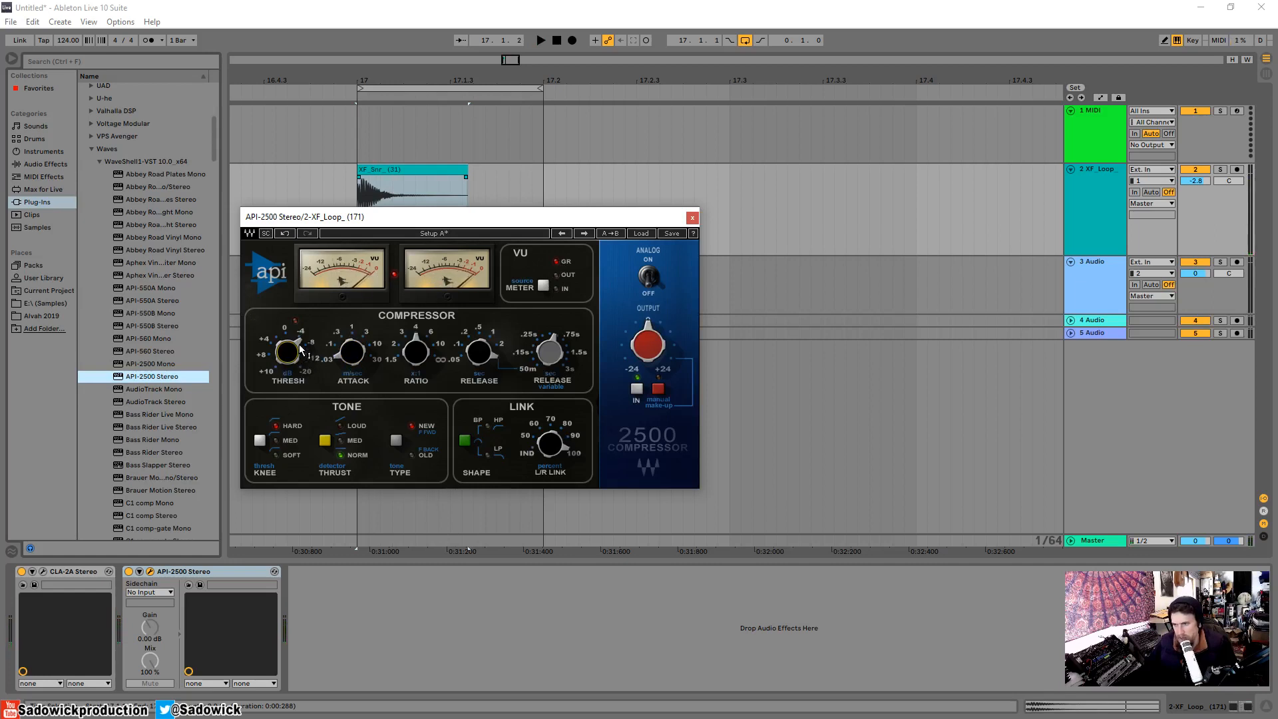
drag(293, 351, 292, 373)
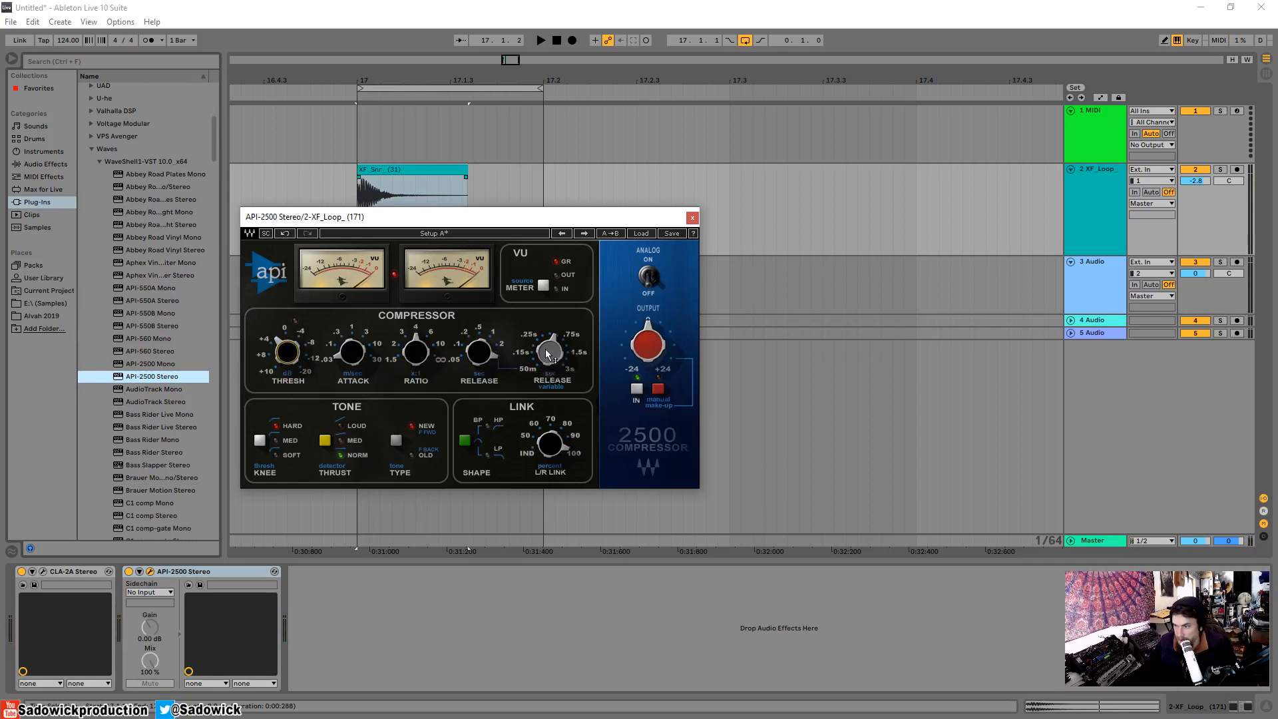
Adjust the API-2500's variable release and audition the snare loop through it.
mouse_move(550, 353)
mouse_move(550, 353)
mouse_down()
mouse_move(550, 373)
mouse_move(550, 337)
mouse_move(549, 373)
mouse_move(550, 316)
mouse_move(556, 344)
mouse_up()
key(space)
key(space)
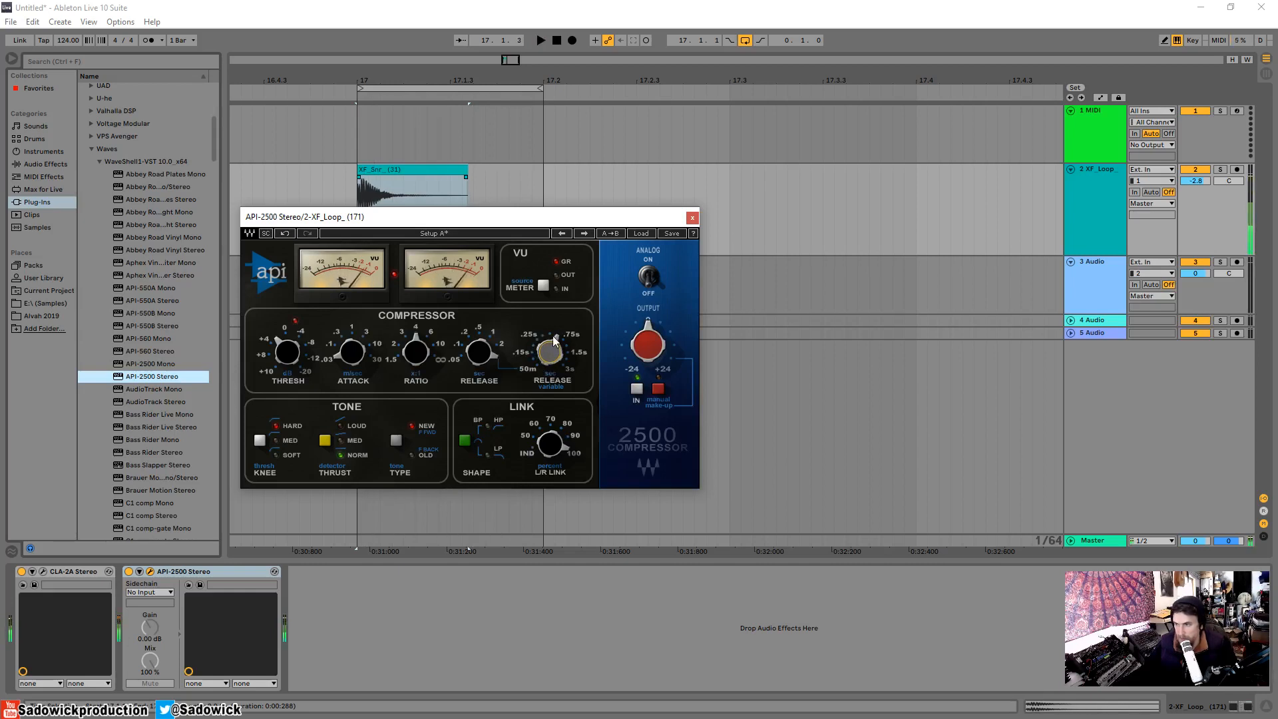
mouse_move(553, 345)
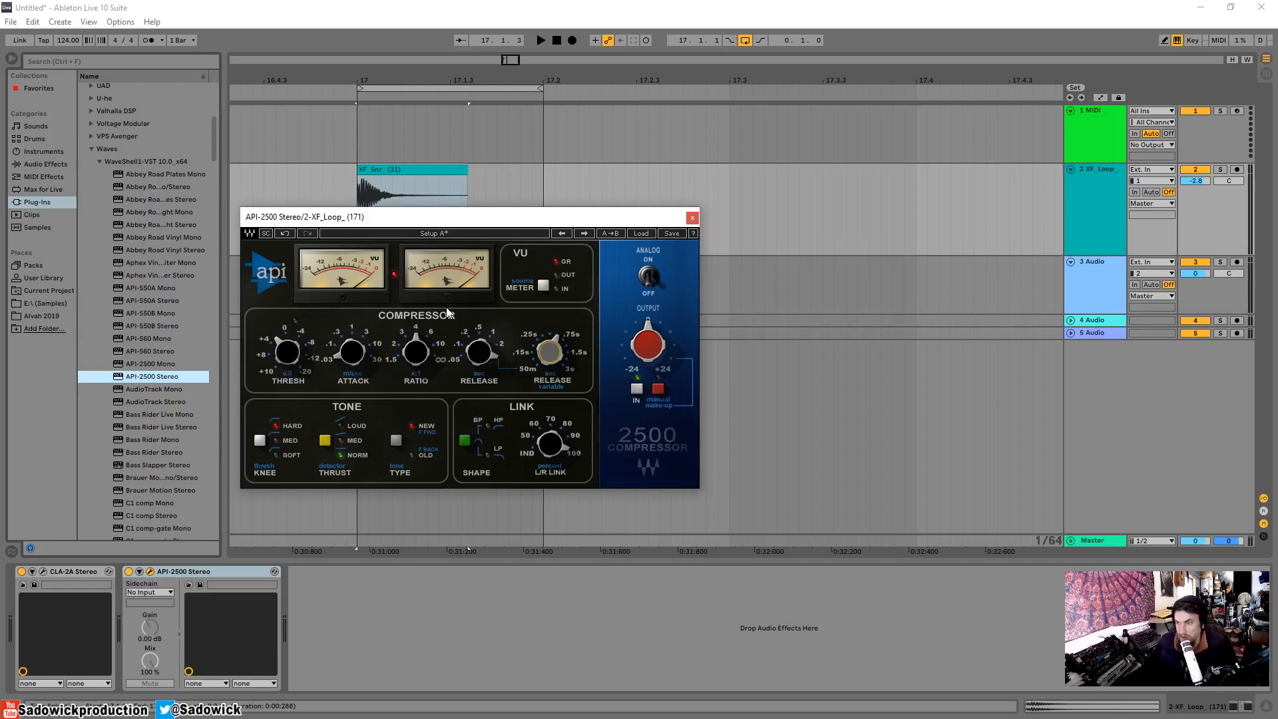
Replace the API-2500 with C1 comp Stereo after the CLA-2A on the snare track, and reposition the new plug-in's window.
click(693, 217)
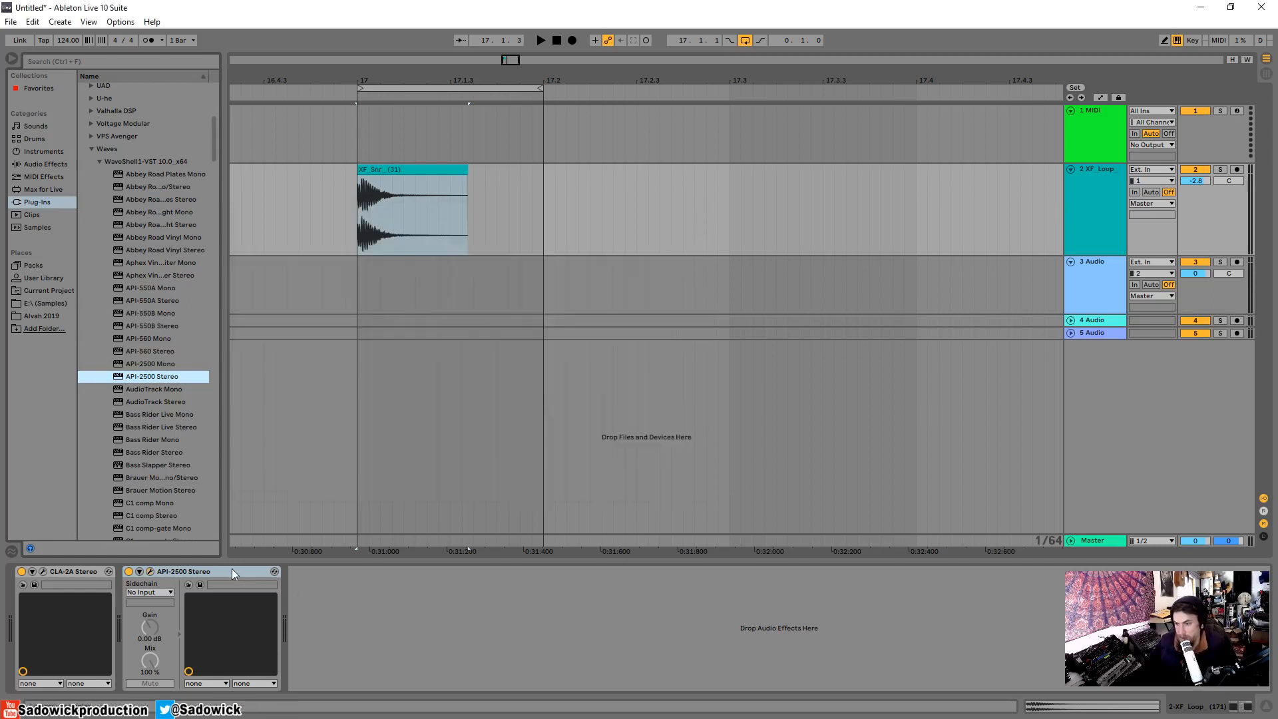
key(Delete)
scroll(151, 466, down, 2)
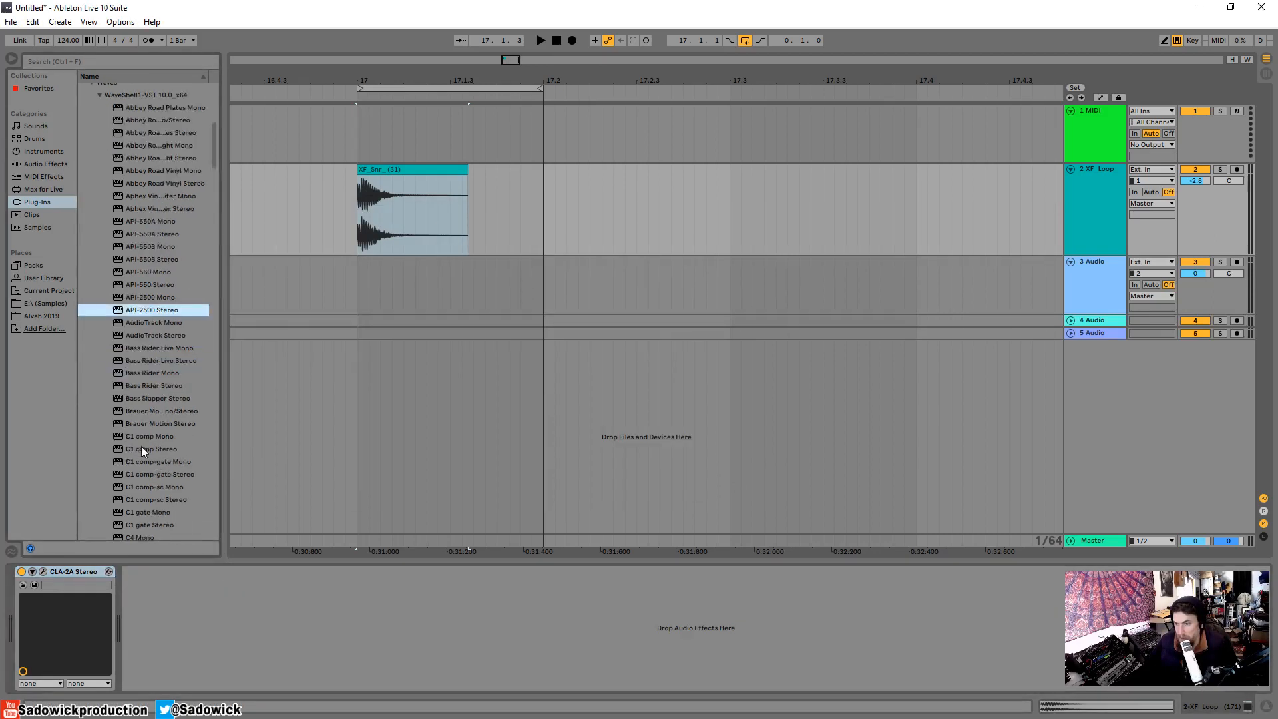
drag(156, 448, 283, 642)
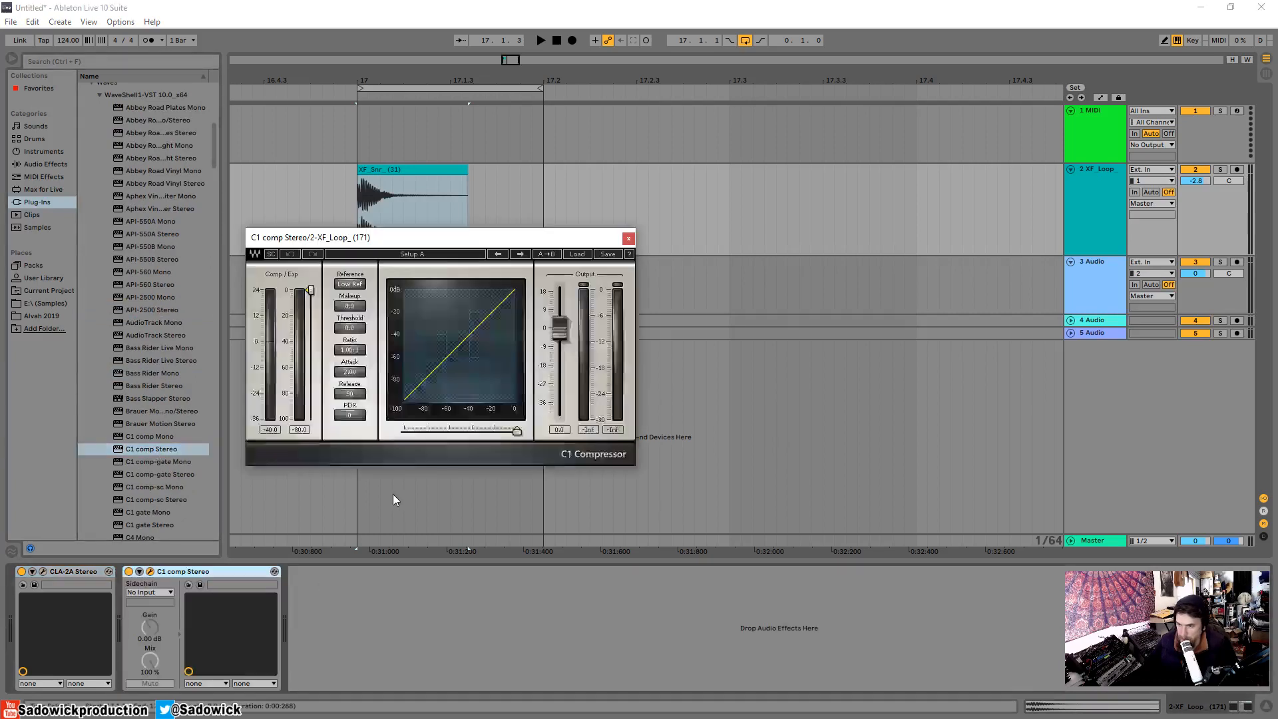
drag(426, 241, 382, 268)
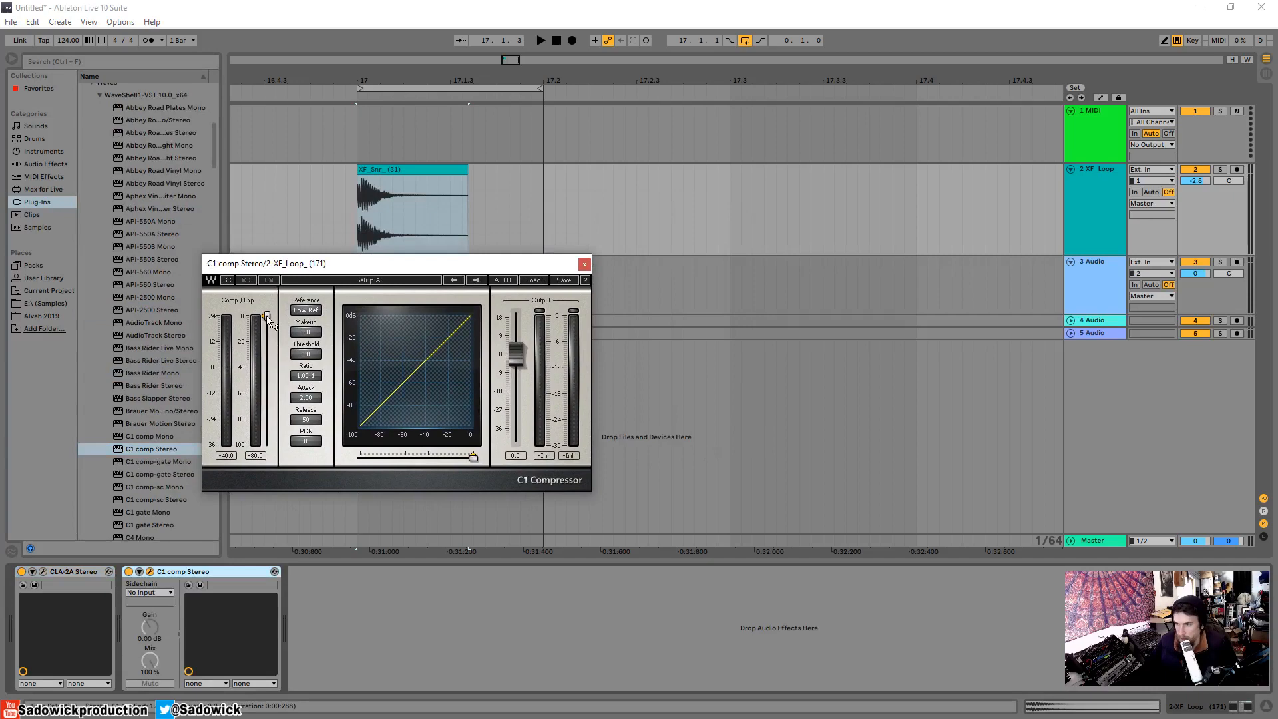
drag(293, 266, 545, 236)
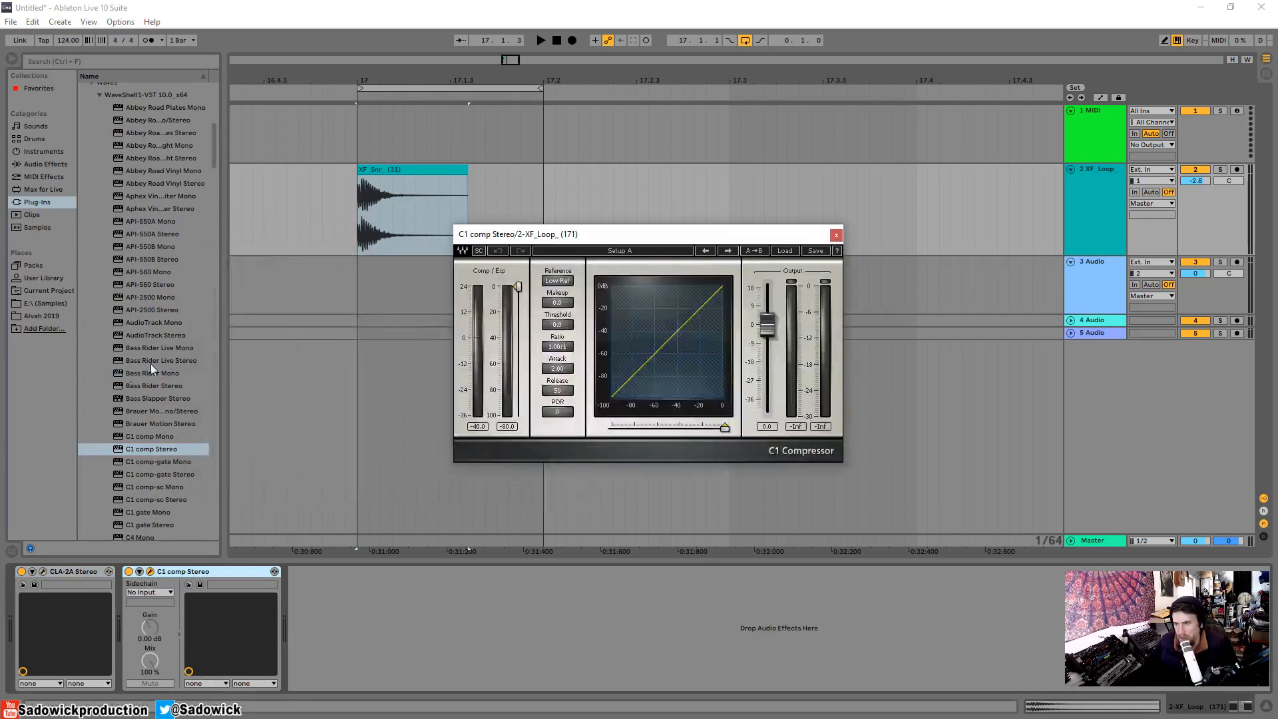
Search the plug-ins for "audio", load AudioTrack Stereo after the C1 comp on the snare track, and reposition its window.
scroll(146, 400, down, 8)
scroll(150, 399, up, 3)
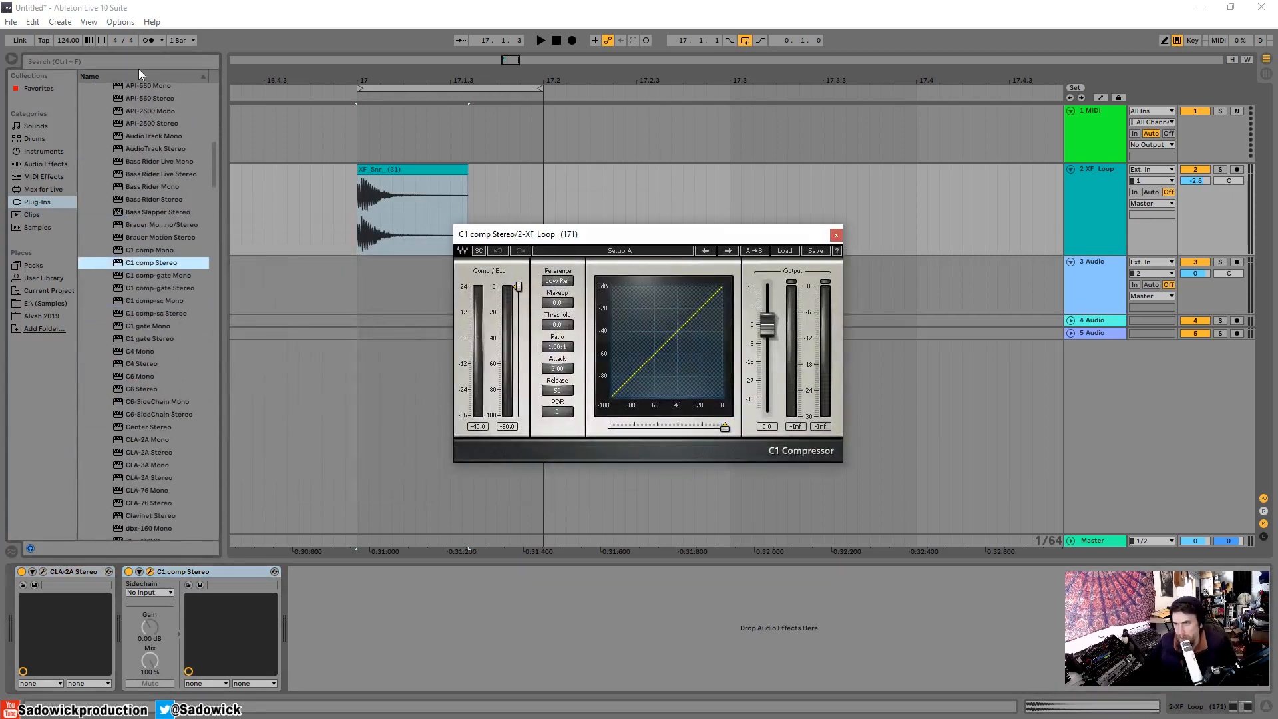
click(162, 56)
text(audio)
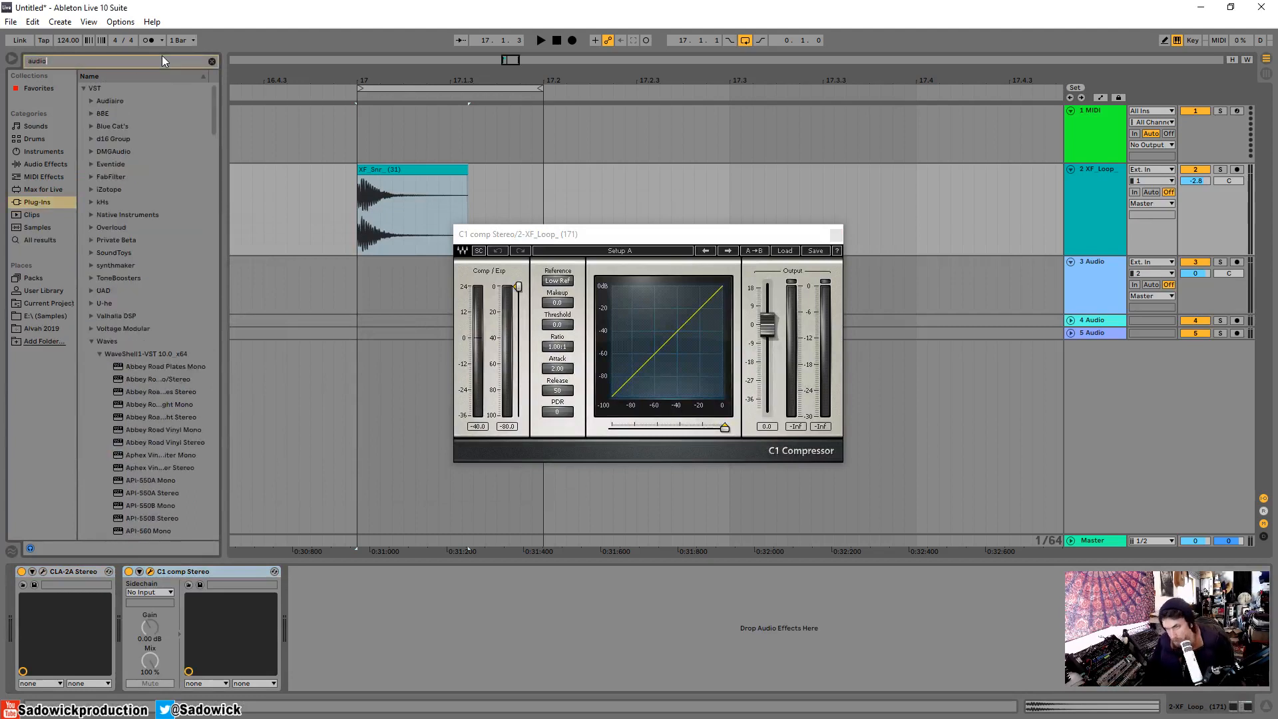
scroll(196, 469, down, 4)
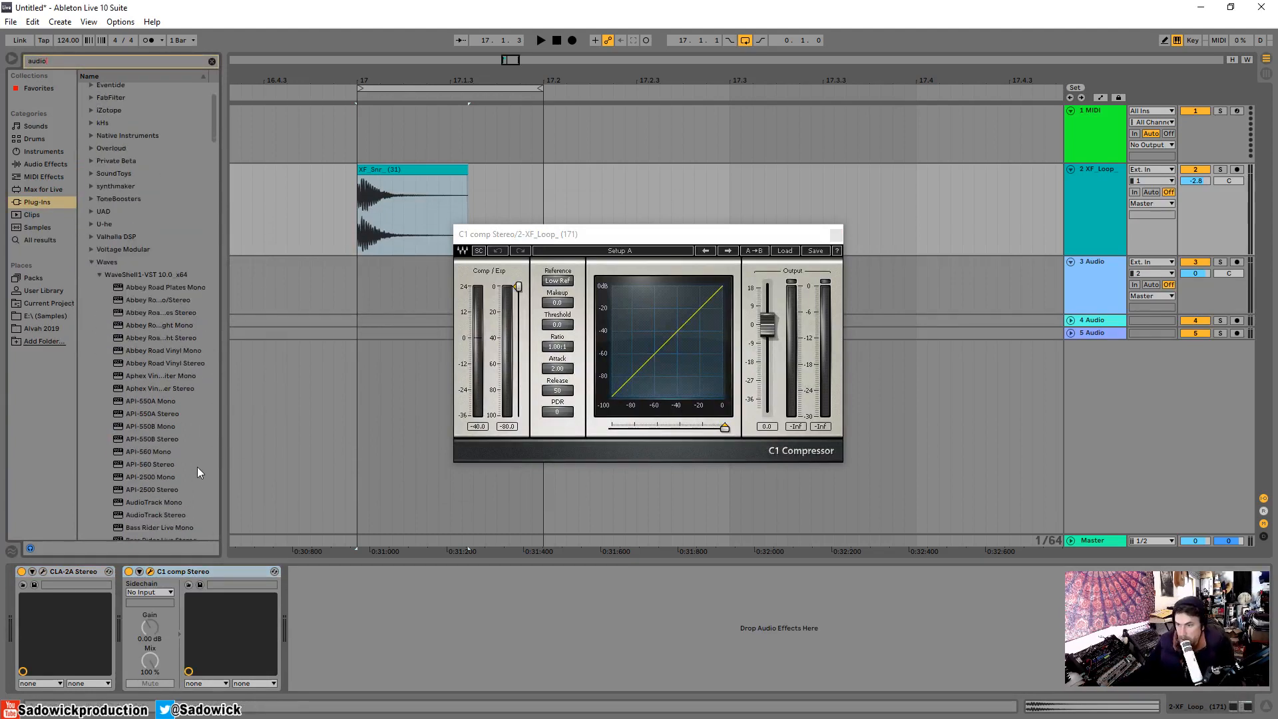
drag(155, 447, 382, 605)
drag(569, 260, 479, 120)
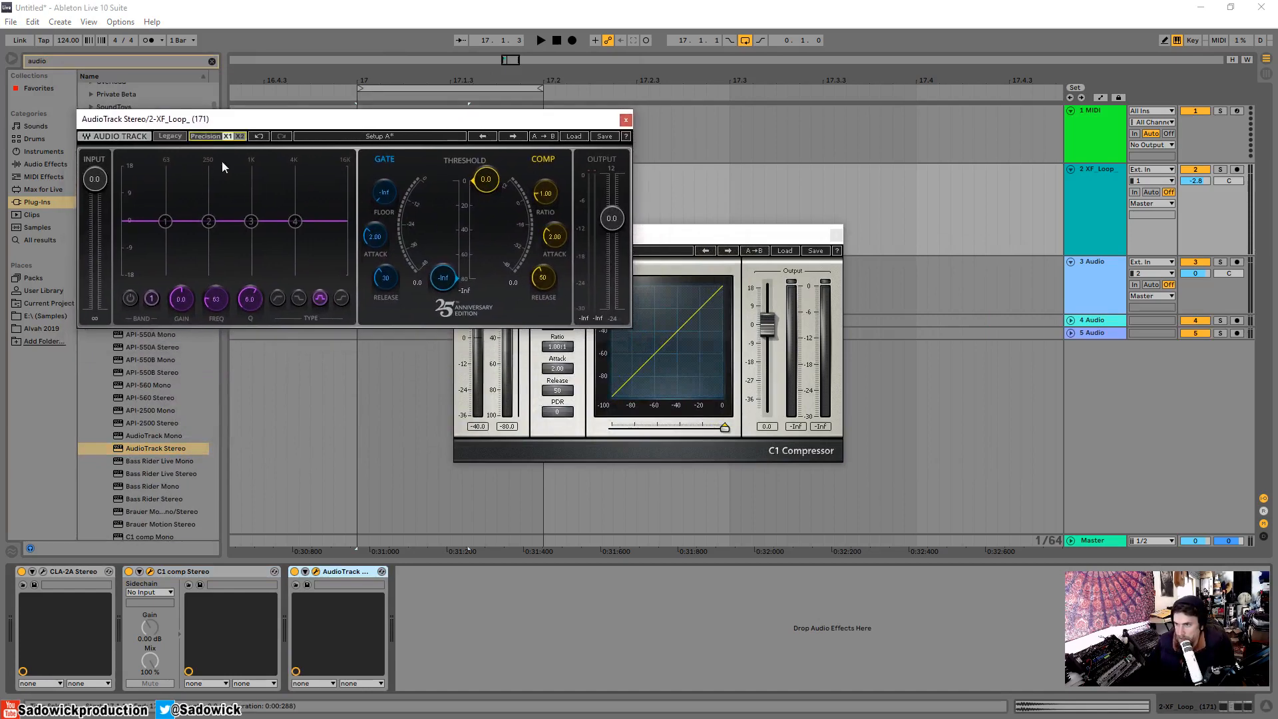
Switch AudioTrack to its Legacy interface, turn the device off, and place its window beside the C1 comp window for comparison.
click(171, 136)
click(295, 571)
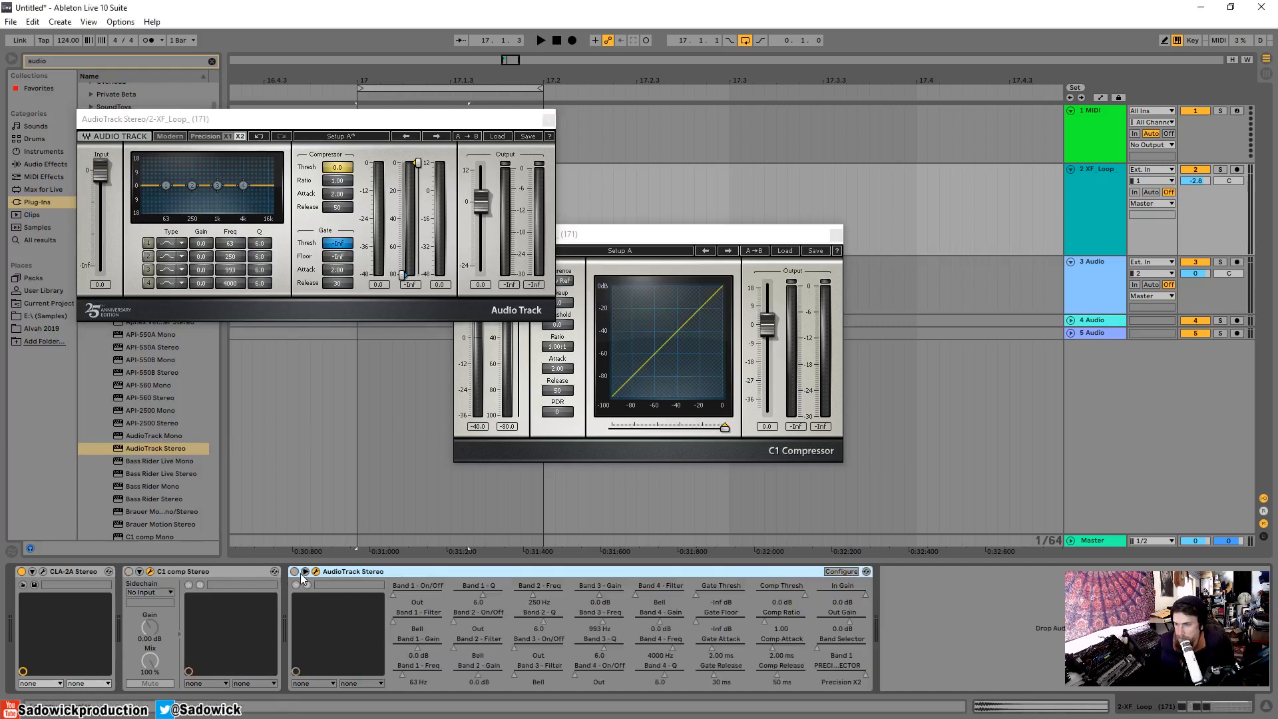
click(302, 573)
drag(353, 123, 297, 183)
drag(666, 234, 817, 225)
click(304, 572)
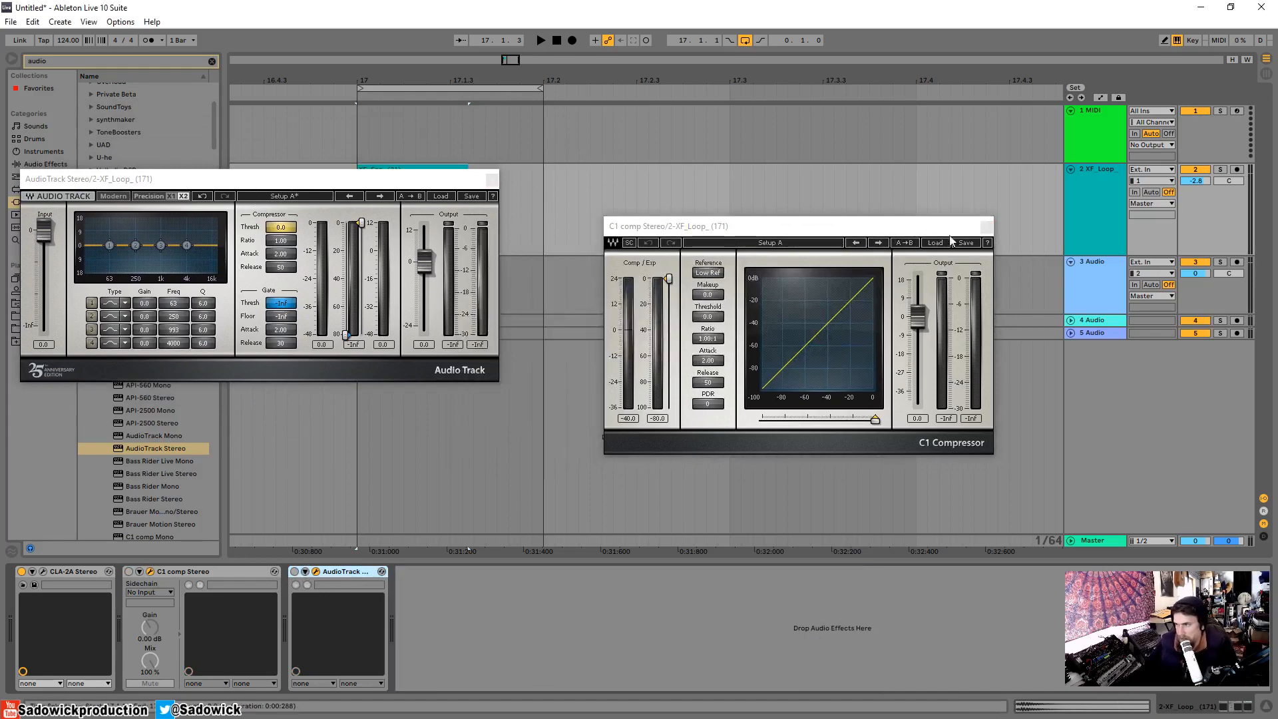
Close the C1 comp and AudioTrack windows and delete AudioTrack Stereo from the snare track.
click(986, 226)
drag(297, 184, 390, 243)
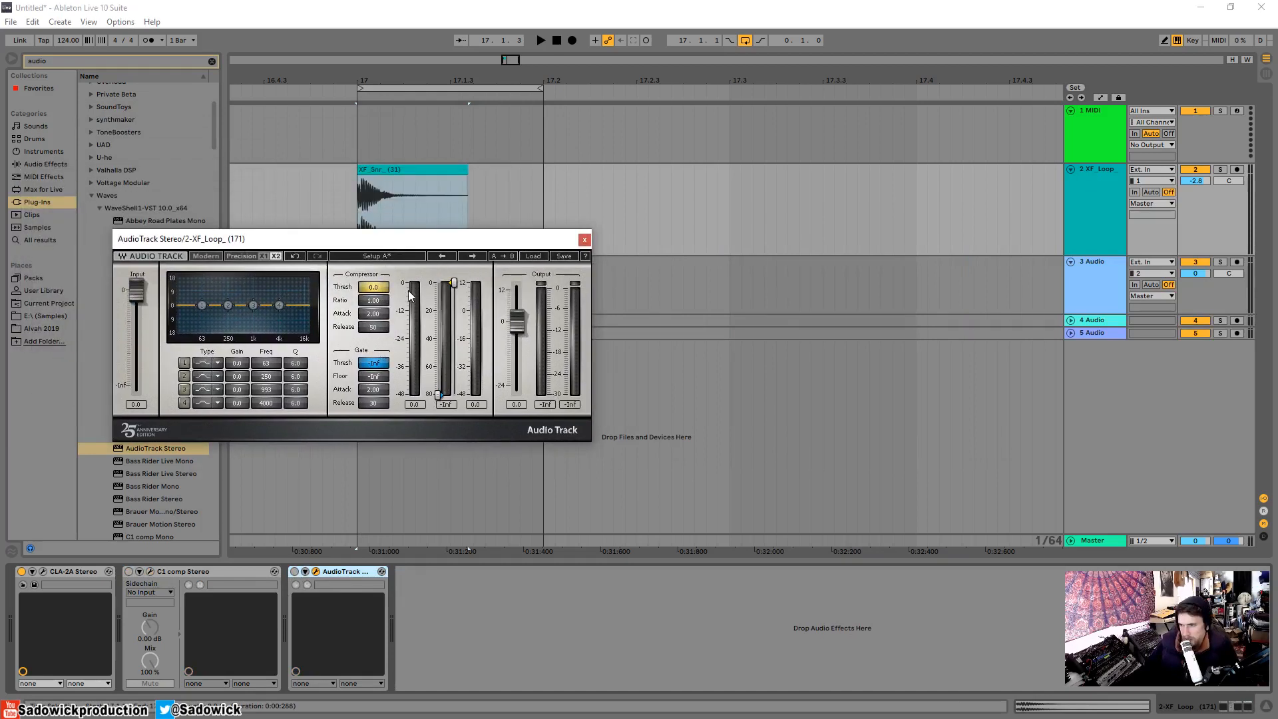
click(584, 239)
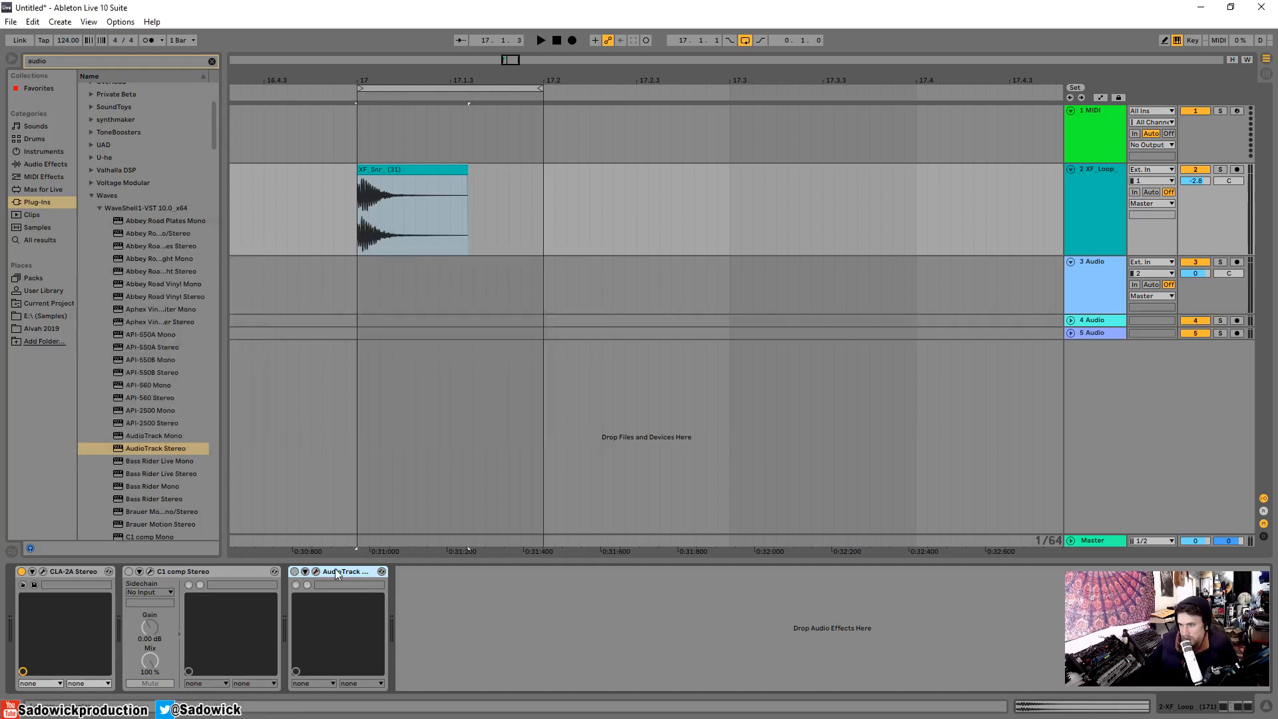
key(Delete)
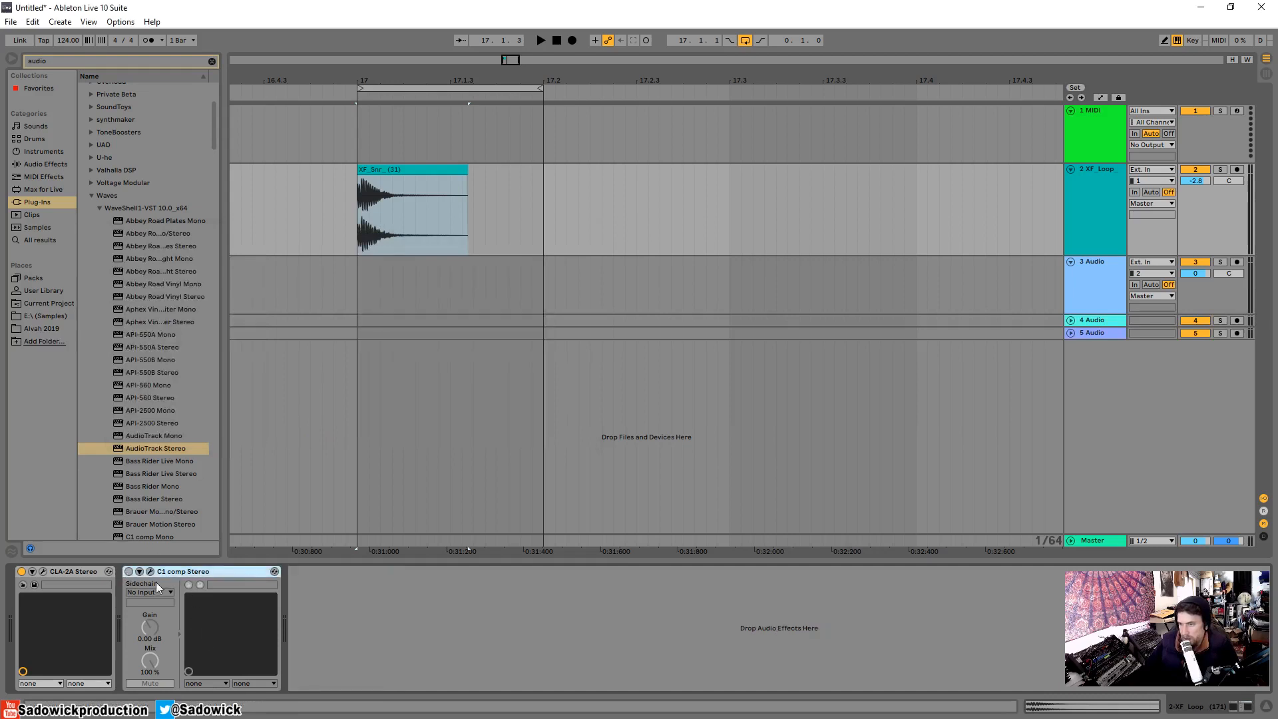
Turn C1 comp Stereo back on, reopen and reposition its window, and audition the snare loop through it.
click(129, 572)
click(151, 572)
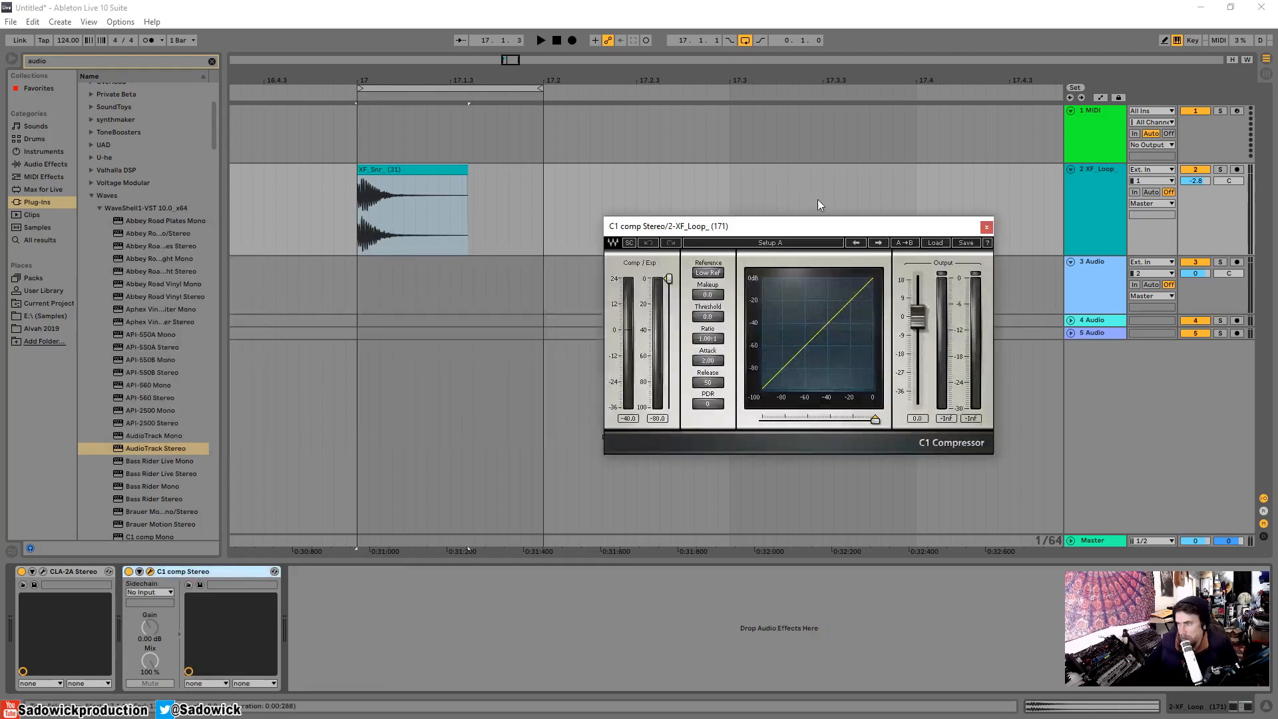
drag(816, 221, 528, 247)
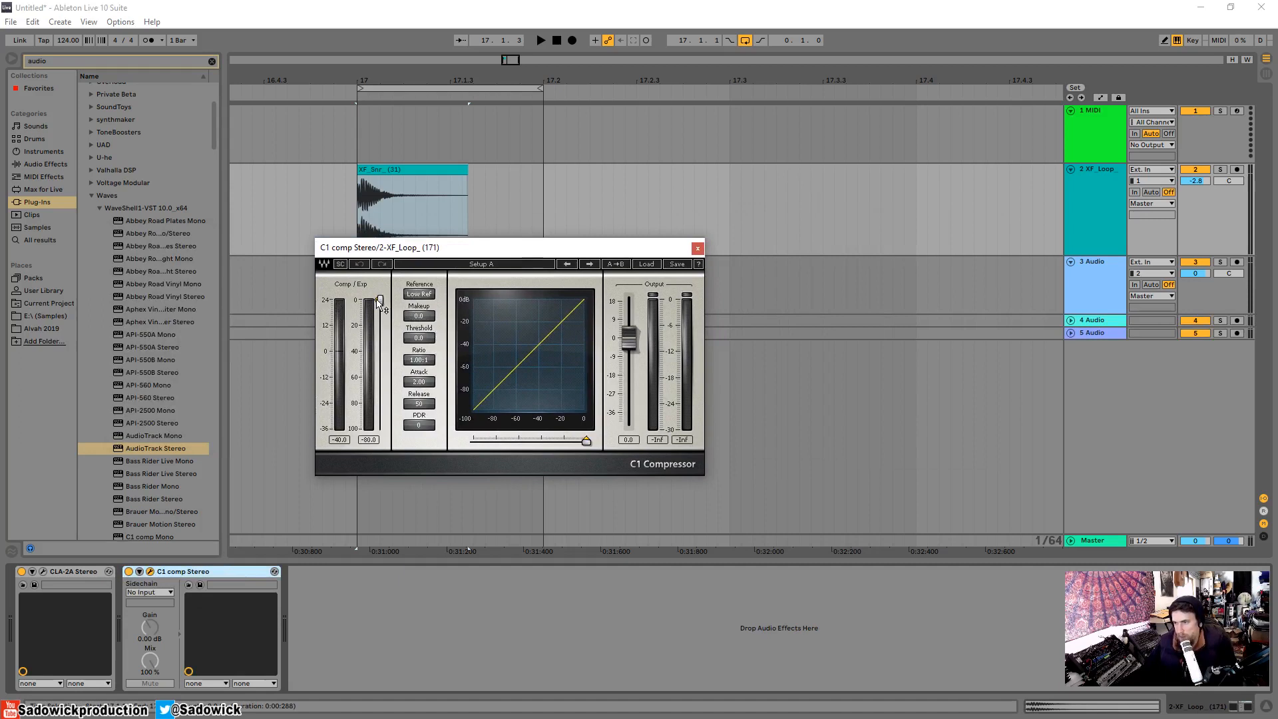
drag(378, 303, 380, 305)
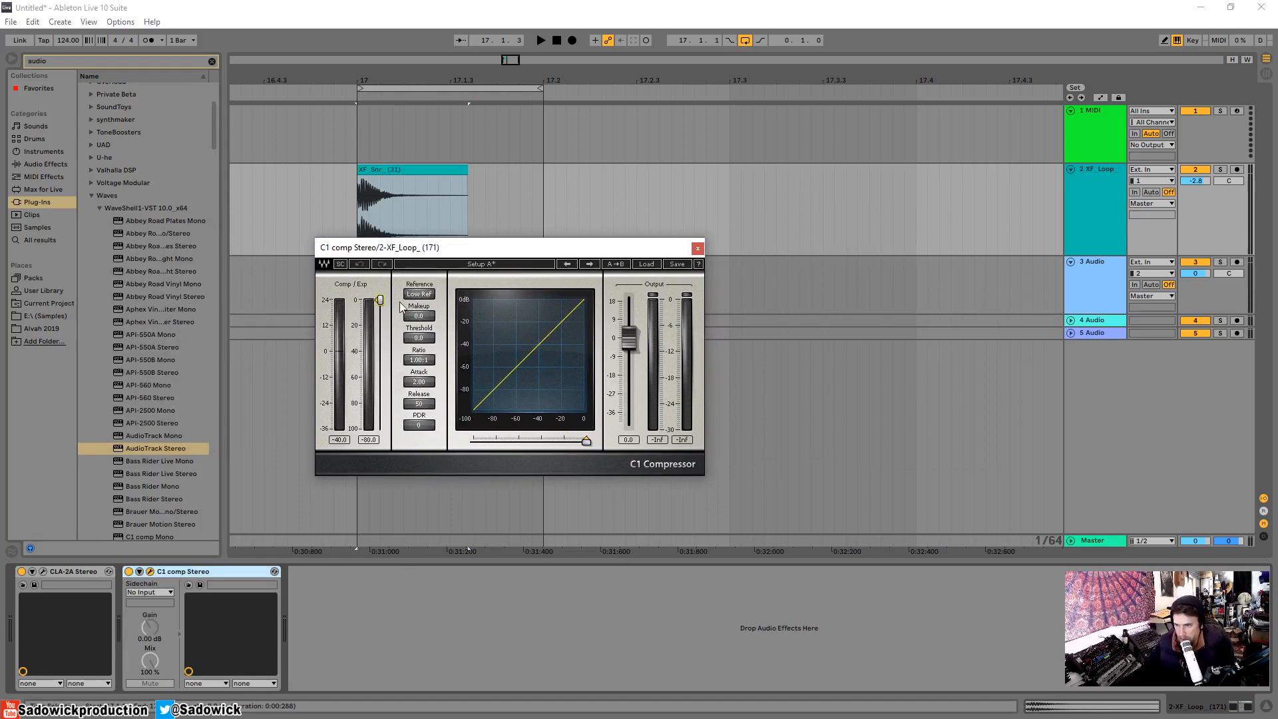
mouse_move(379, 301)
mouse_down()
mouse_move(380, 428)
mouse_move(380, 300)
mouse_up()
key(space)
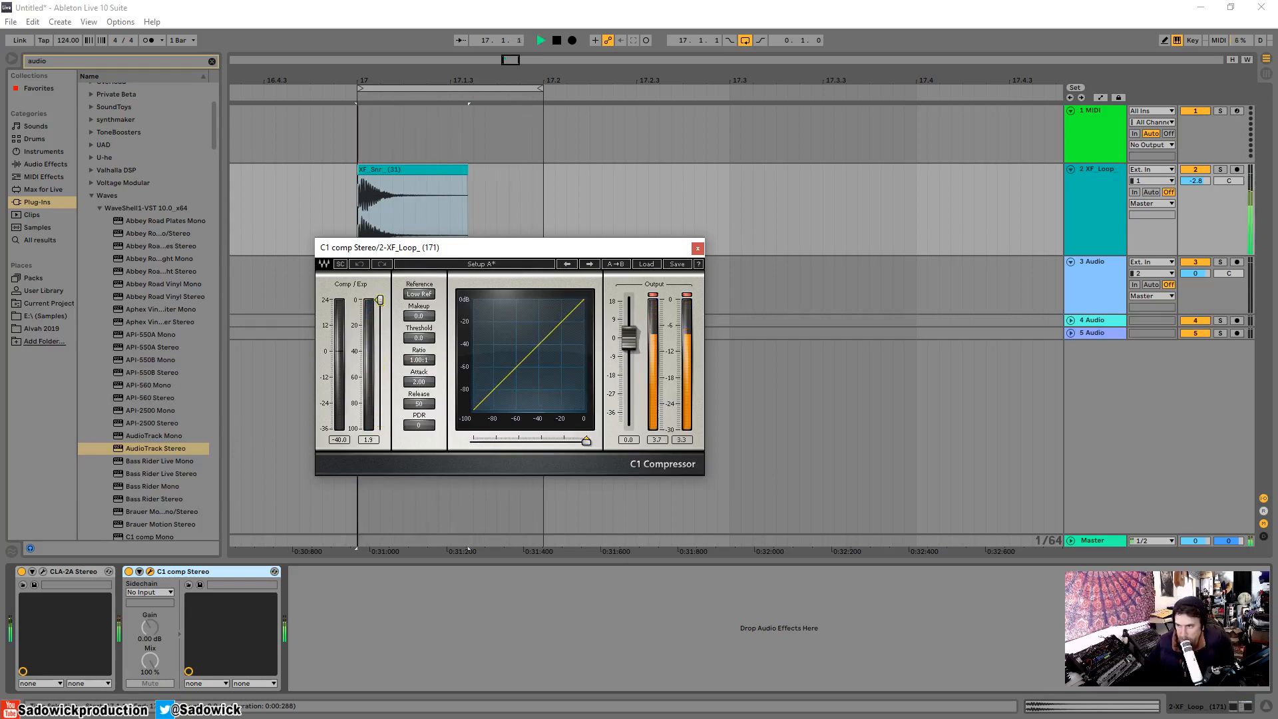
key(space)
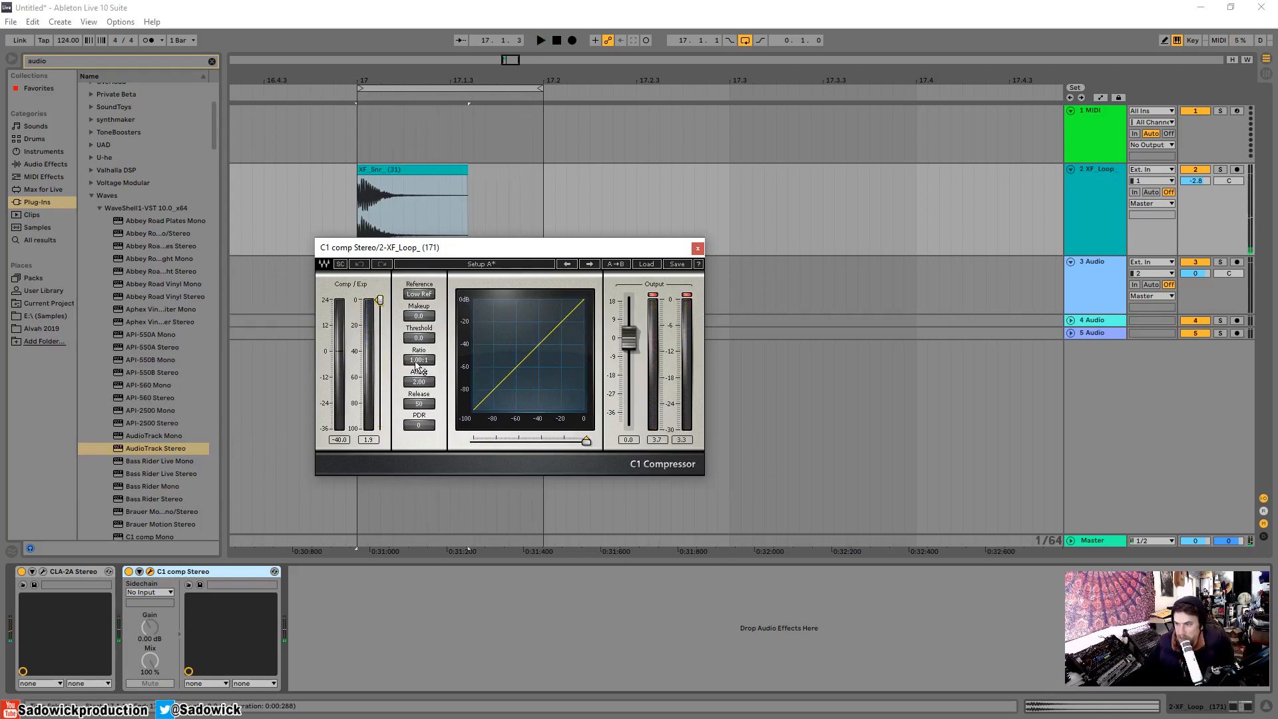
Set the C1 comp's ratio to about -5.88:1 and threshold to about -31.6, and audition the snare loop.
drag(419, 359, 418, 350)
mouse_move(380, 300)
mouse_down()
mouse_move(380, 357)
mouse_move(379, 340)
mouse_move(419, 366)
mouse_move(419, 406)
mouse_move(418, 360)
mouse_up()
key(space)
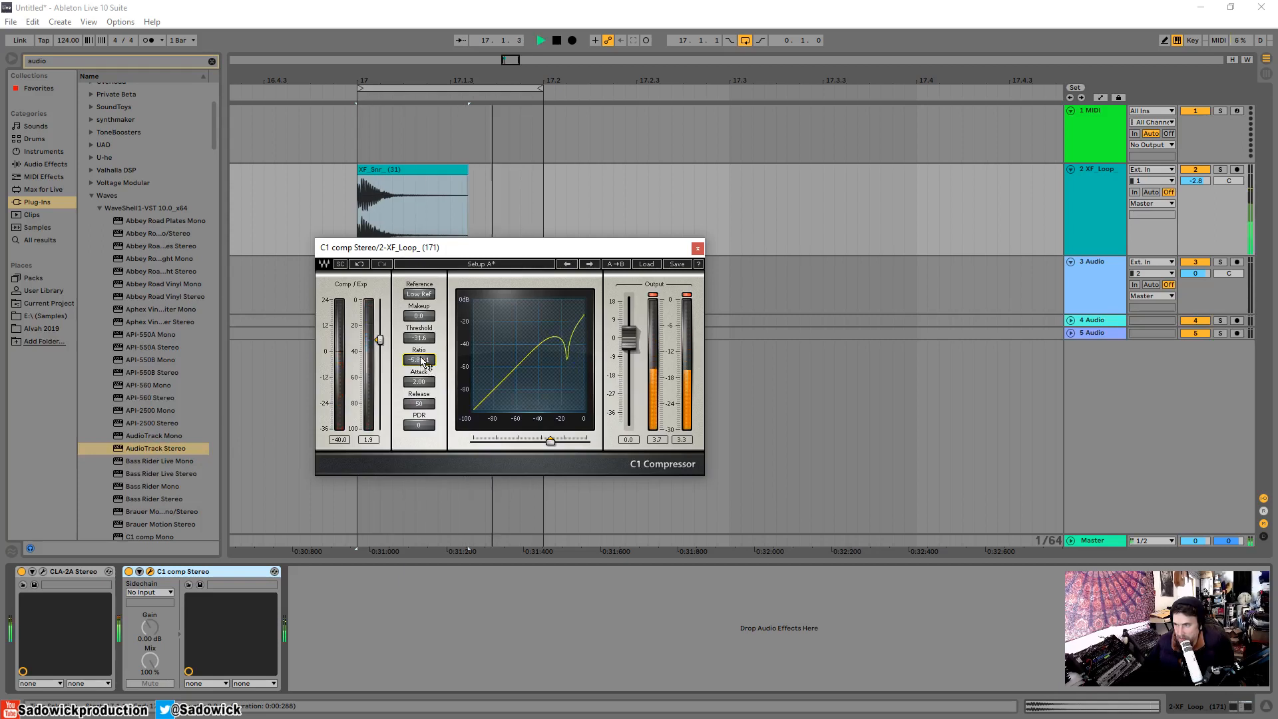
key(space)
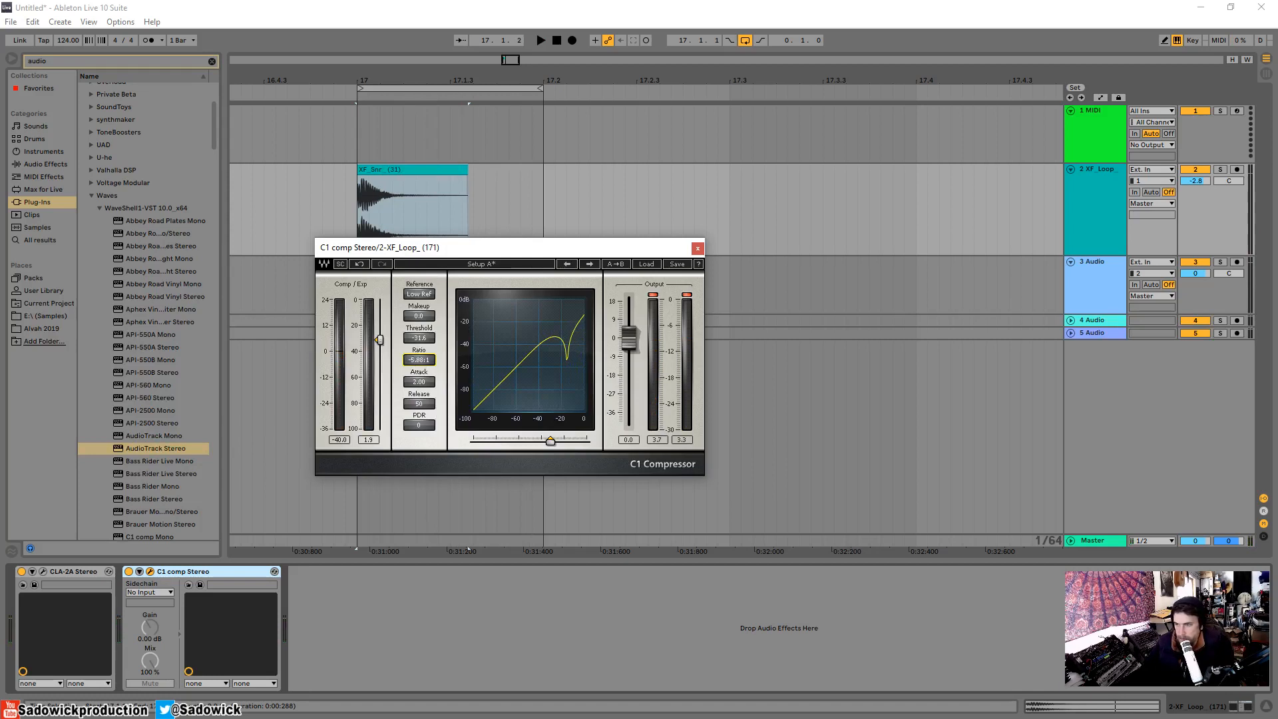
Set the C1 comp's ratio to about -6.52:1 and lower its threshold to about -48.2 while auditioning the snare loop.
drag(419, 359, 419, 364)
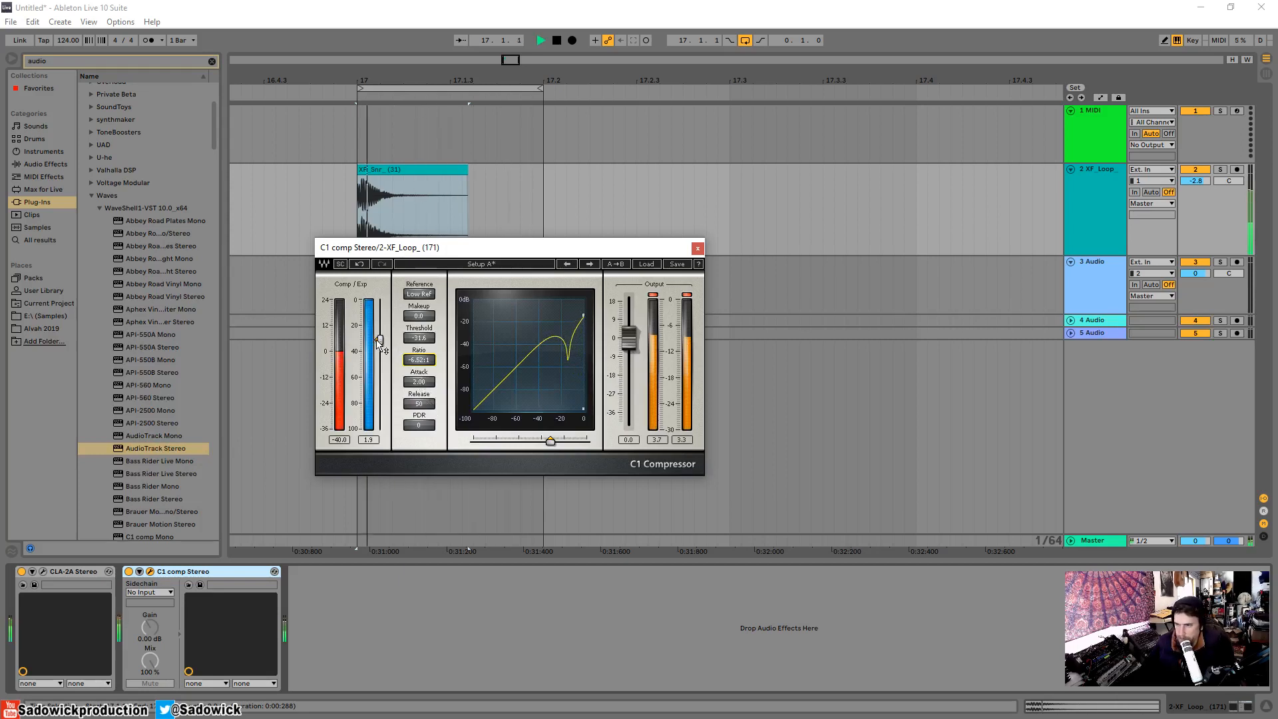
mouse_move(379, 339)
mouse_down()
mouse_move(380, 321)
mouse_move(380, 361)
mouse_up()
key(space)
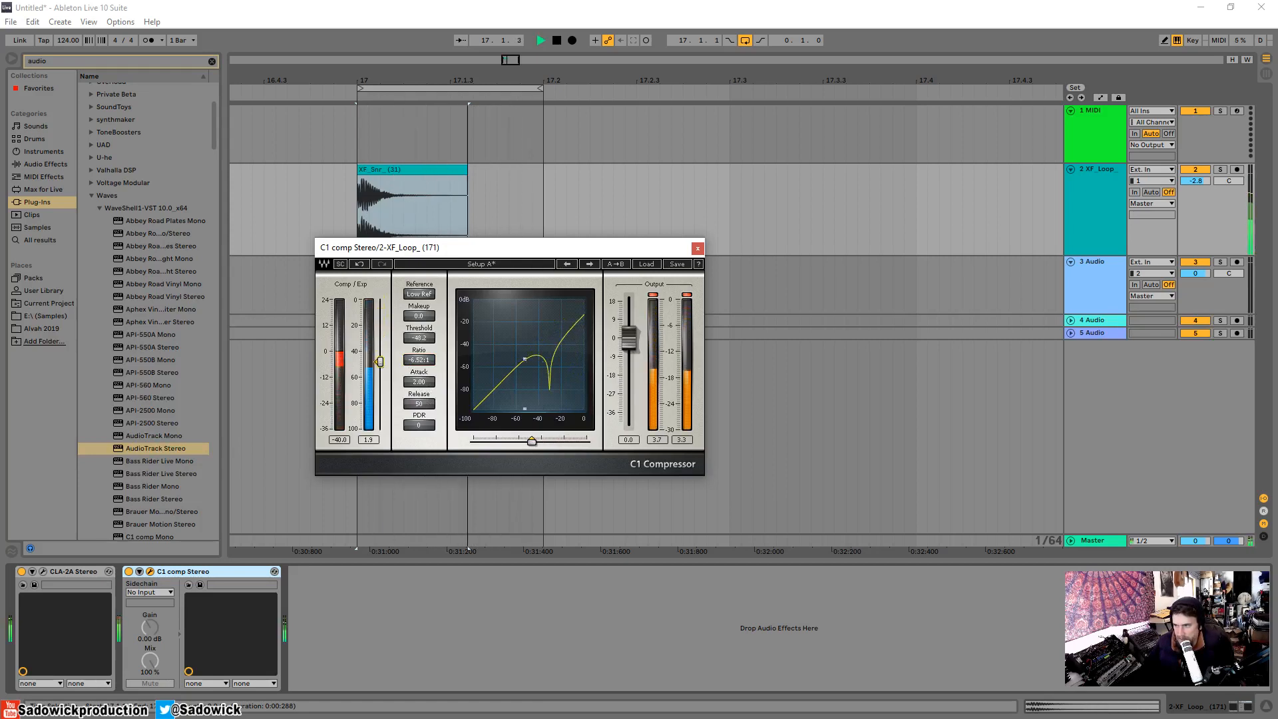
Set the C1 comp's ratio to about 3.65:1 and threshold to about -30.9, and audition the snare loop again.
drag(380, 362, 419, 343)
key(space)
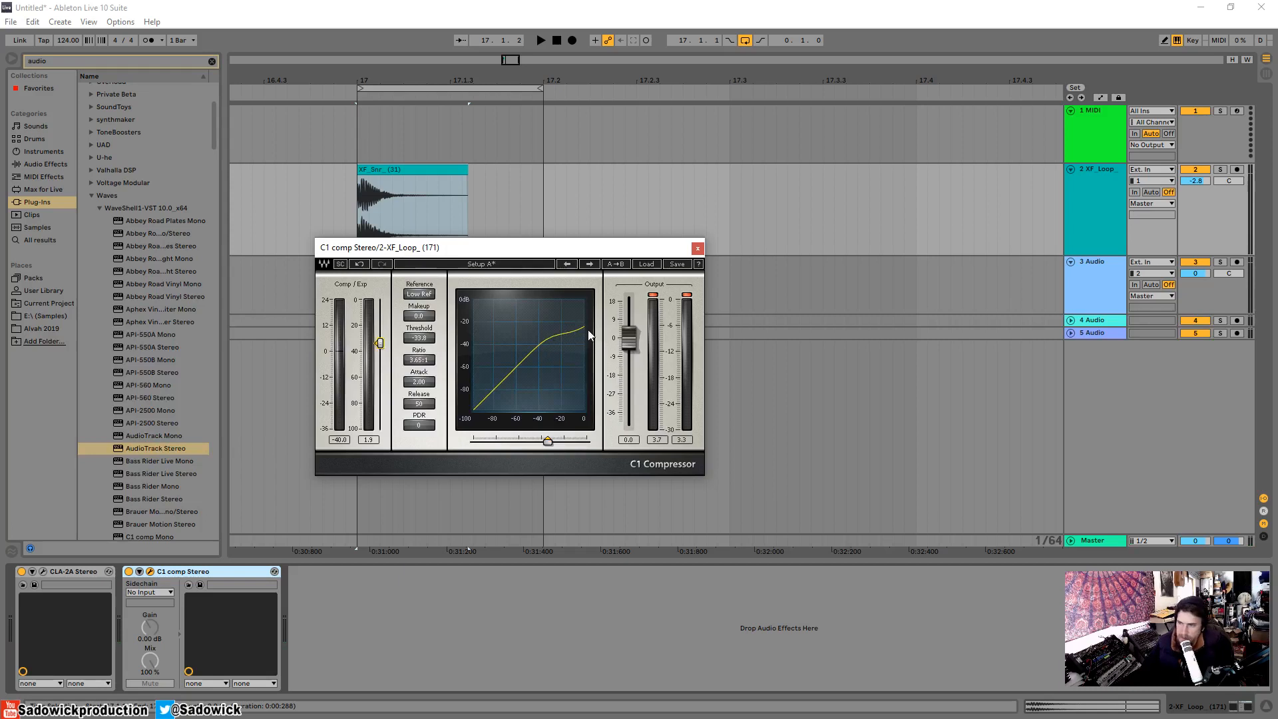
drag(380, 343, 379, 338)
key(space)
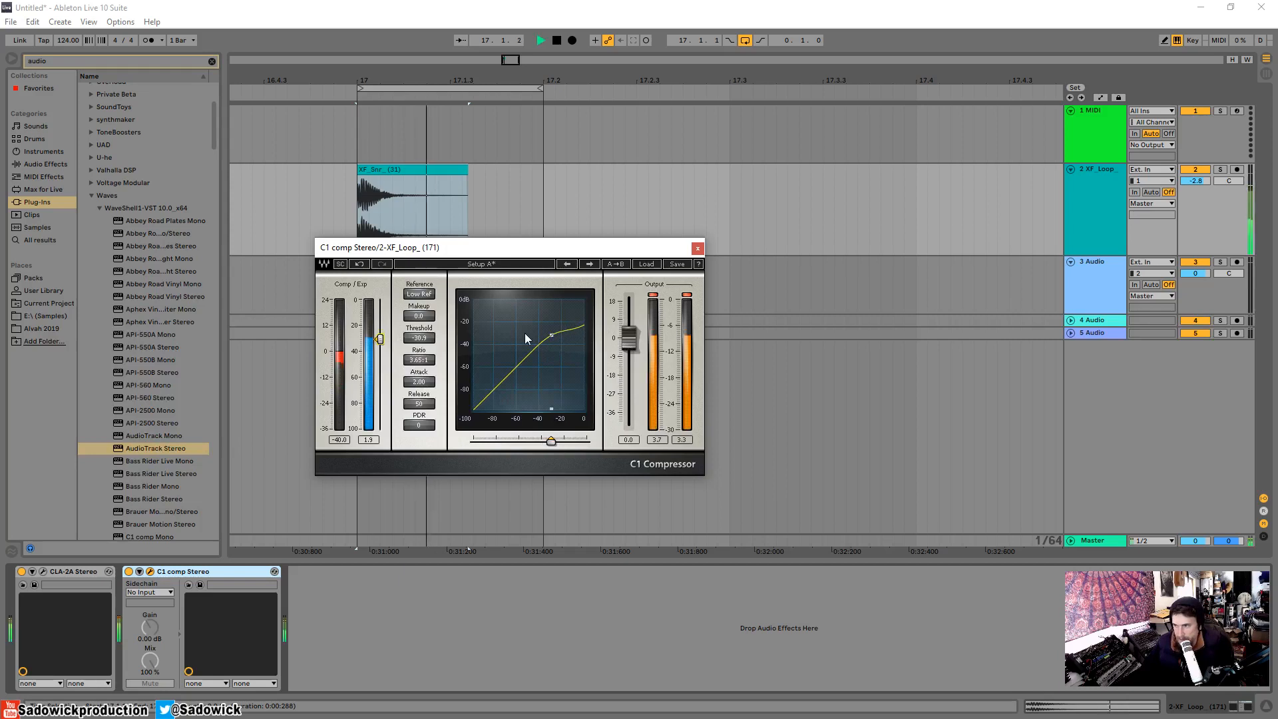
key(space)
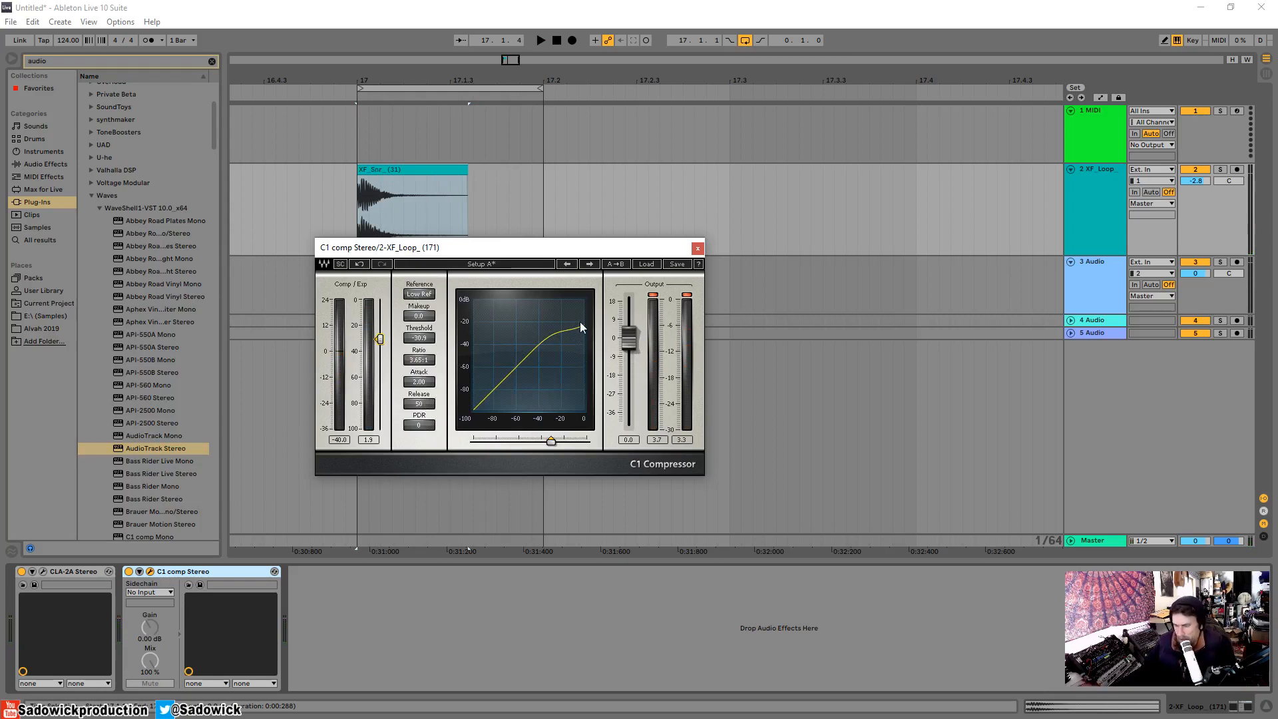
Close the C1 comp window and delete both C1 comp Stereo and CLA-2A Stereo from the snare track.
click(697, 249)
click(225, 572)
key(Delete)
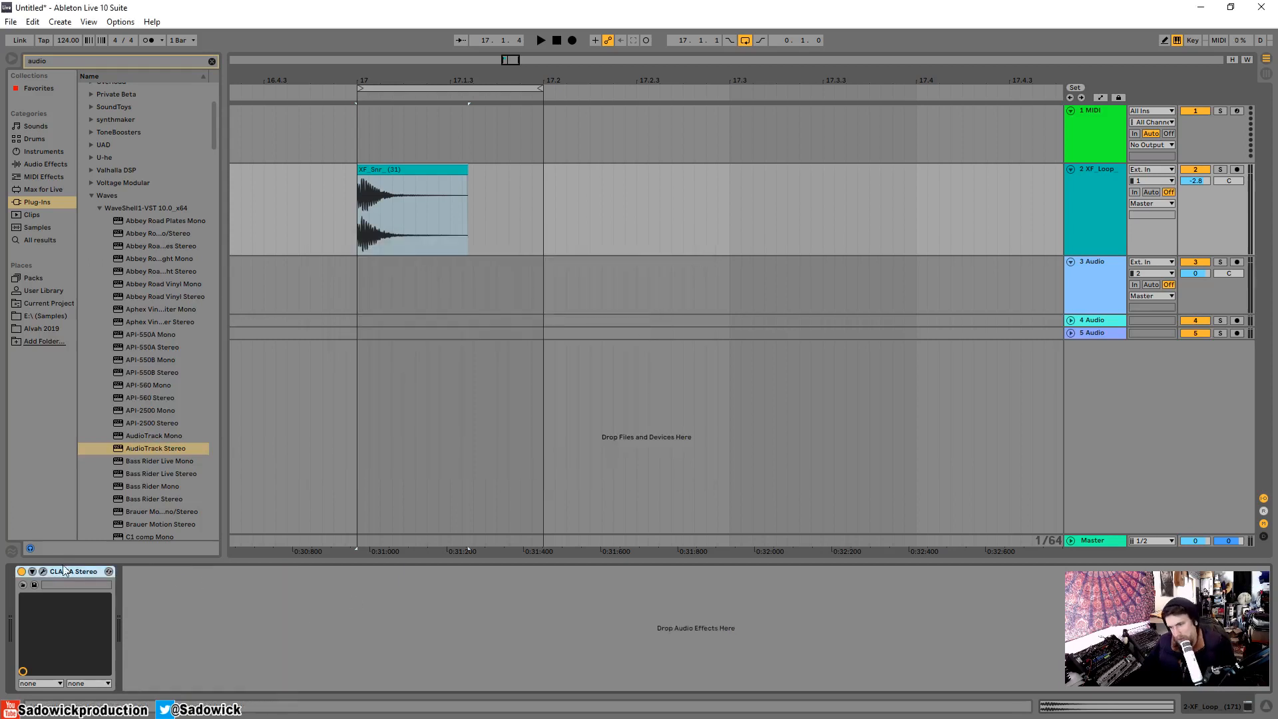
key(Delete)
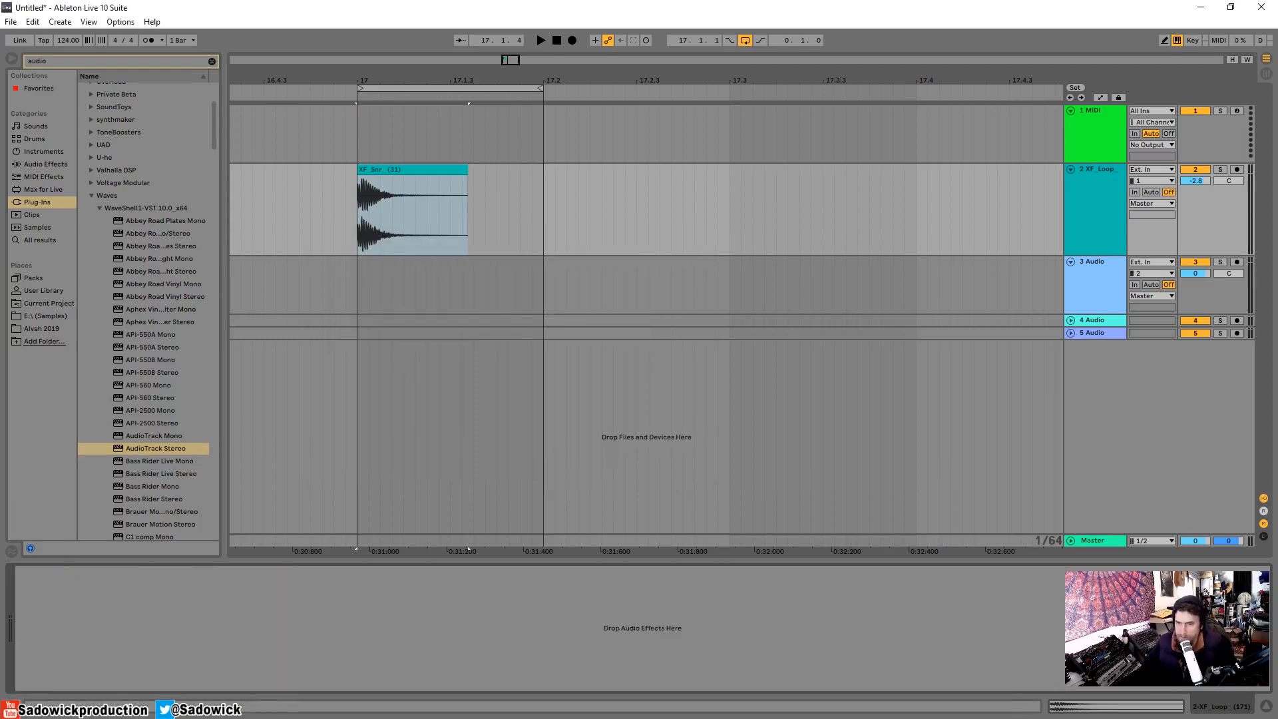